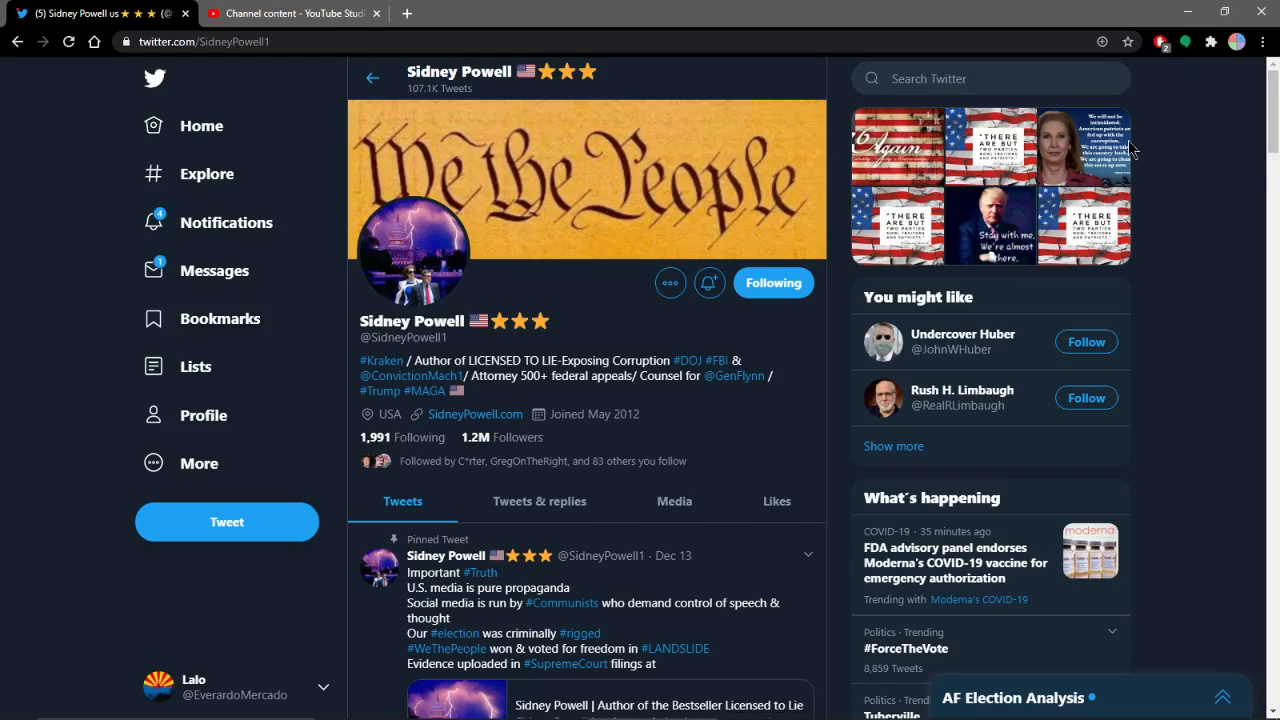
pyautogui.scroll(-2, 600, 400)
pyautogui.scroll(-3, 436, 470)
pyautogui.scroll(-3, 370, 460)
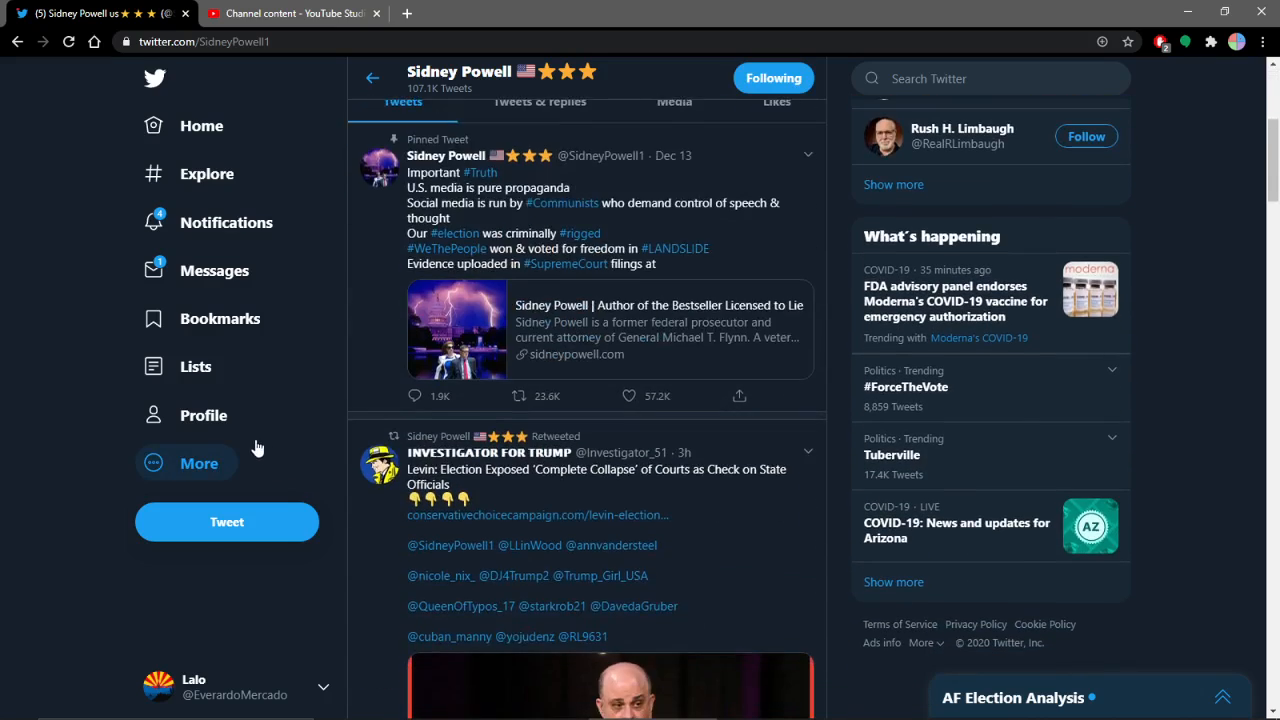
pyautogui.scroll(-3, 260, 445)
pyautogui.scroll(-3, 221, 440)
pyautogui.scroll(-4, 221, 440)
pyautogui.scroll(-4, 221, 430)
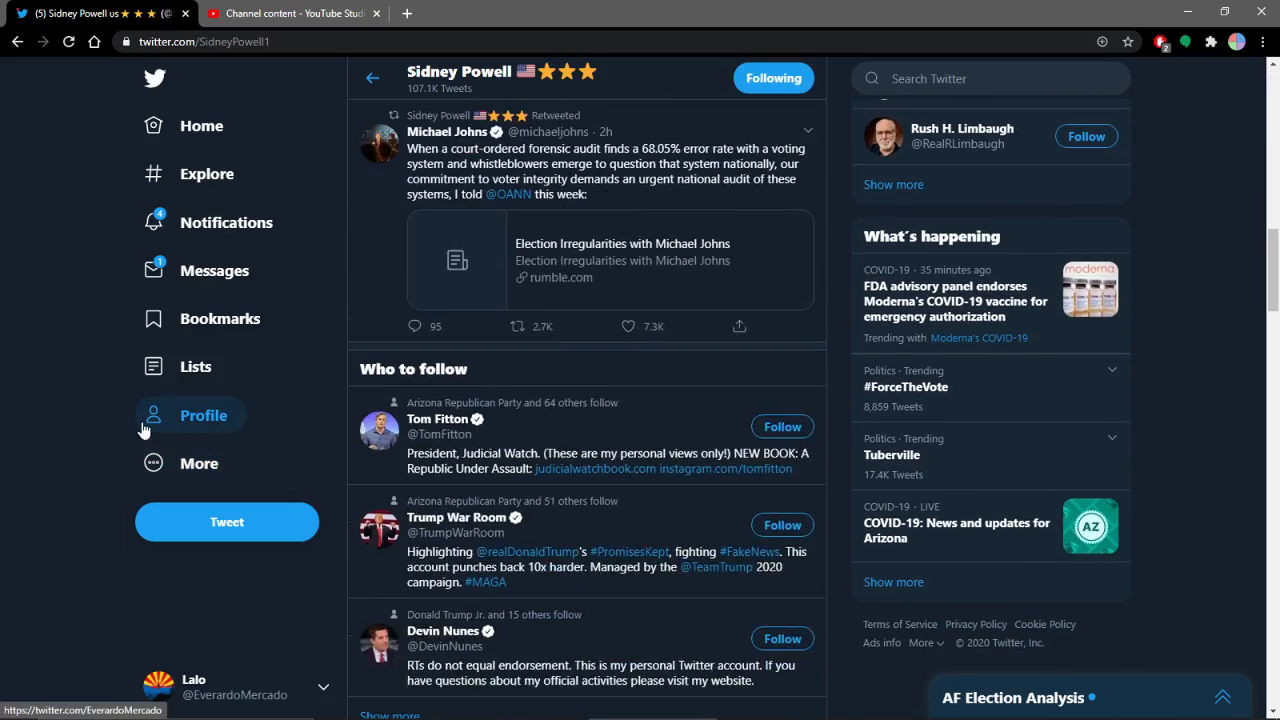
pyautogui.scroll(-4, 100, 400)
pyautogui.scroll(-1, 33, 385)
pyautogui.scroll(-4, 33, 385)
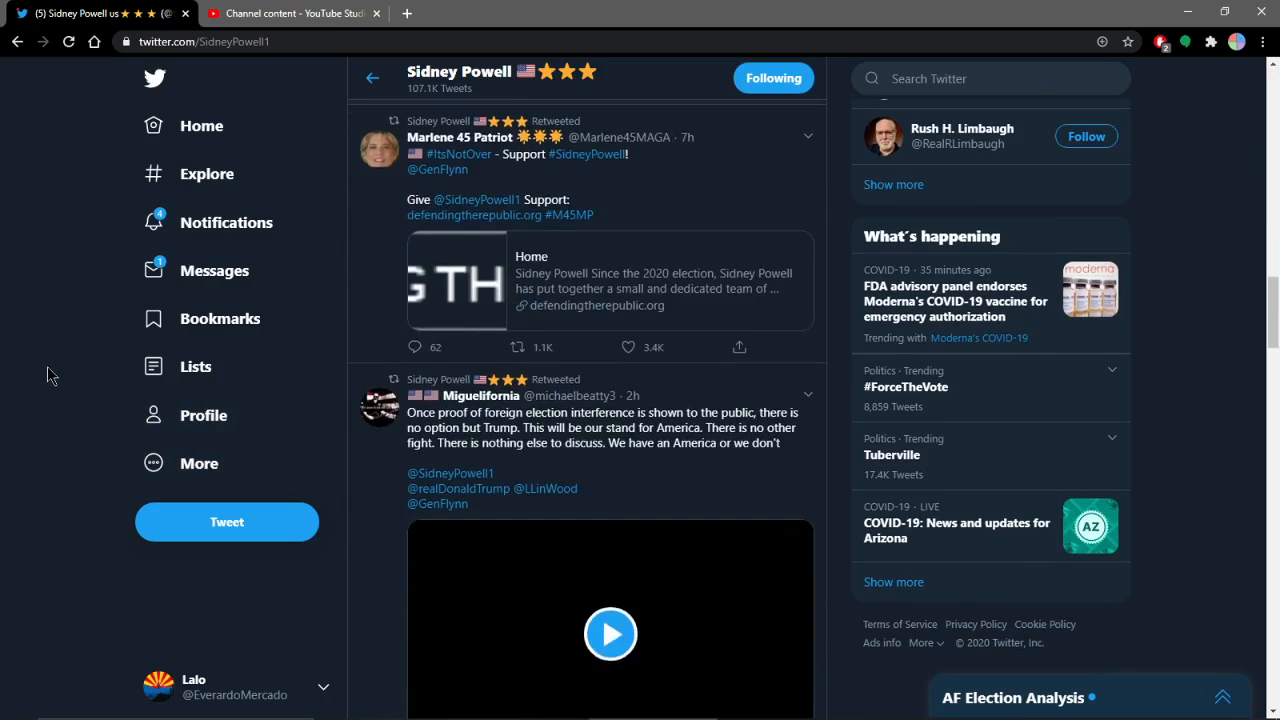
pyautogui.scroll(-5, 50, 380)
pyautogui.scroll(-4, 61, 382)
pyautogui.scroll(-5, 61, 380)
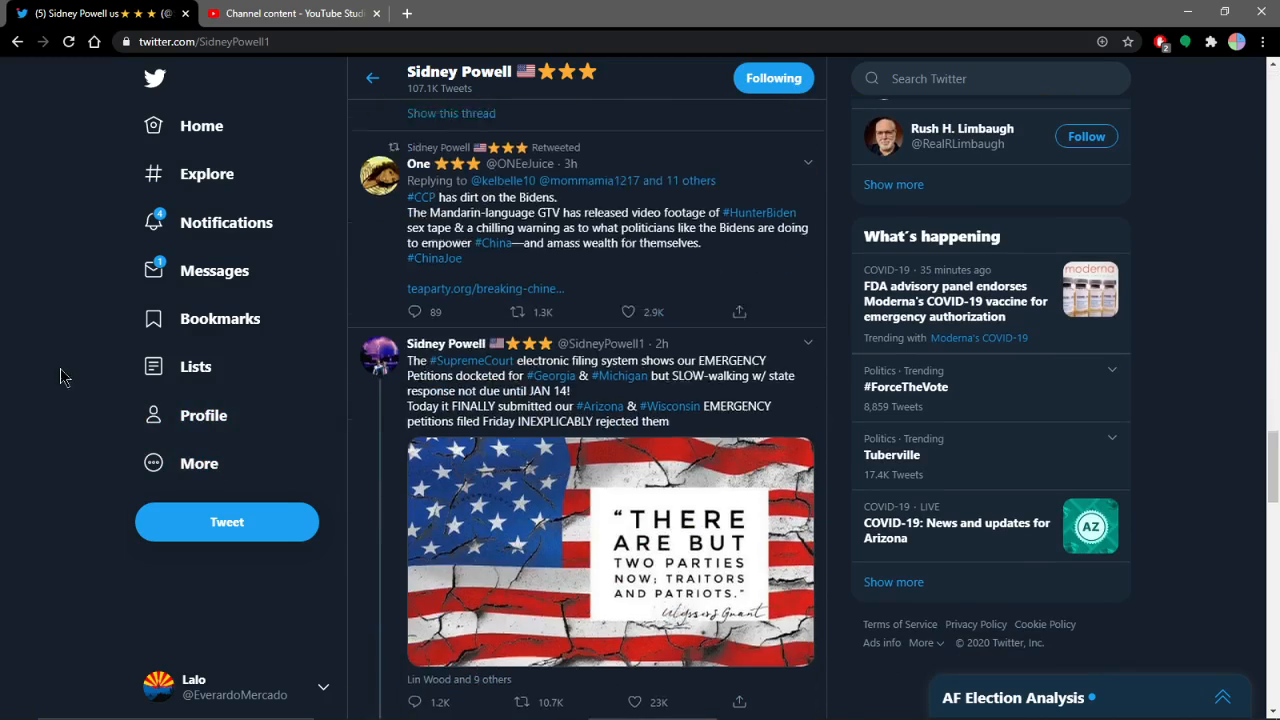
pyautogui.scroll(-1, 61, 375)
pyautogui.scroll(-5, 60, 372)
pyautogui.scroll(-4, 63, 370)
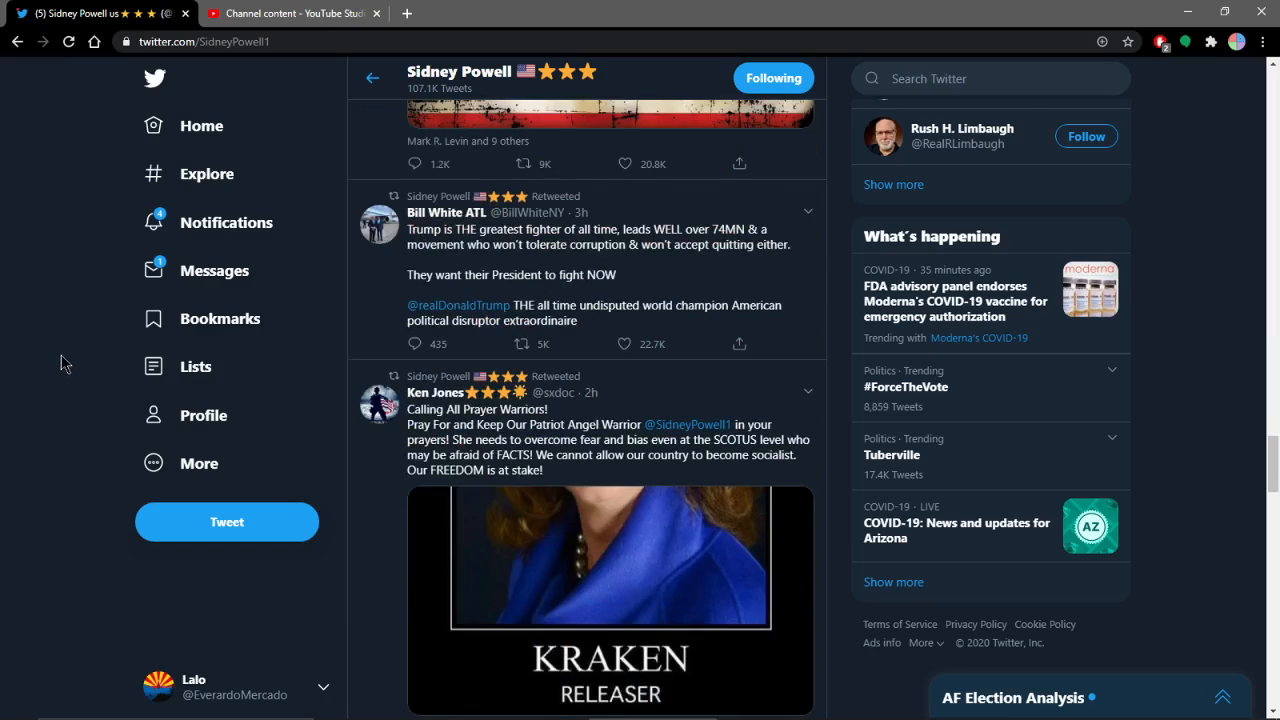
pyautogui.scroll(-4, 64, 362)
pyautogui.scroll(-4, 64, 360)
pyautogui.scroll(-1, 64, 360)
pyautogui.scroll(-4, 64, 358)
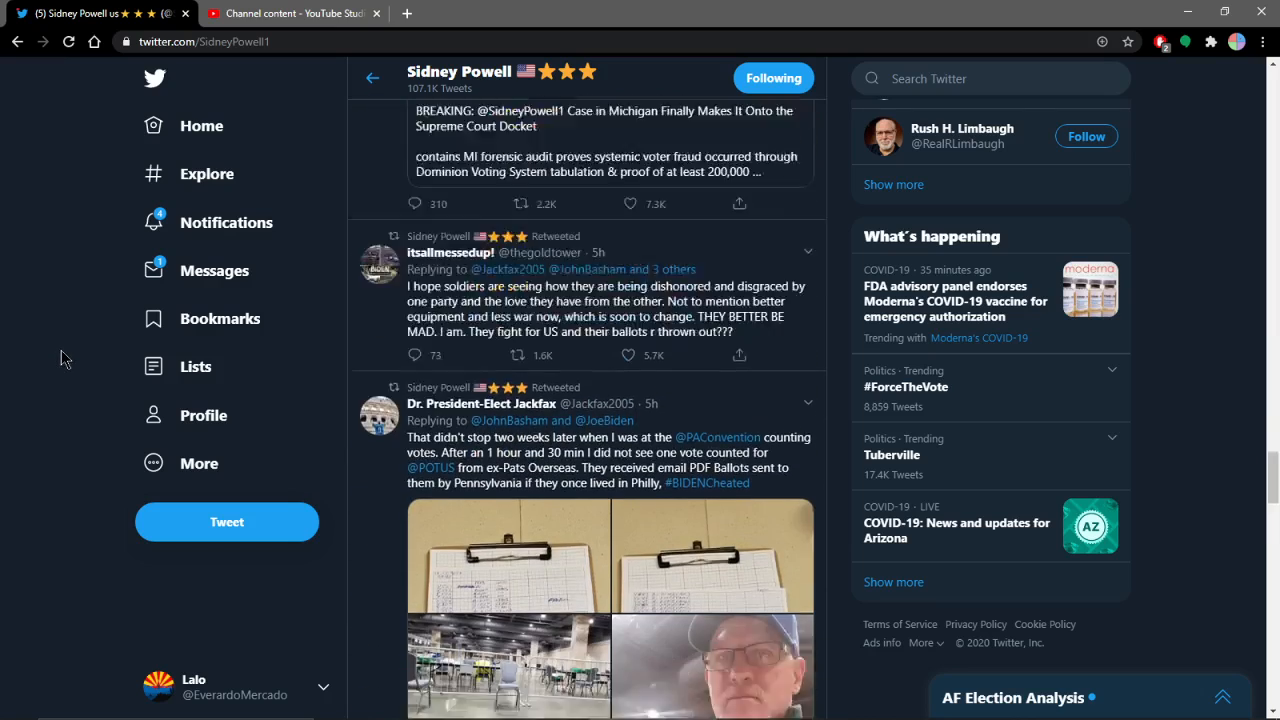
pyautogui.scroll(-4, 64, 358)
pyautogui.scroll(-2, 58, 365)
pyautogui.scroll(-2, 58, 367)
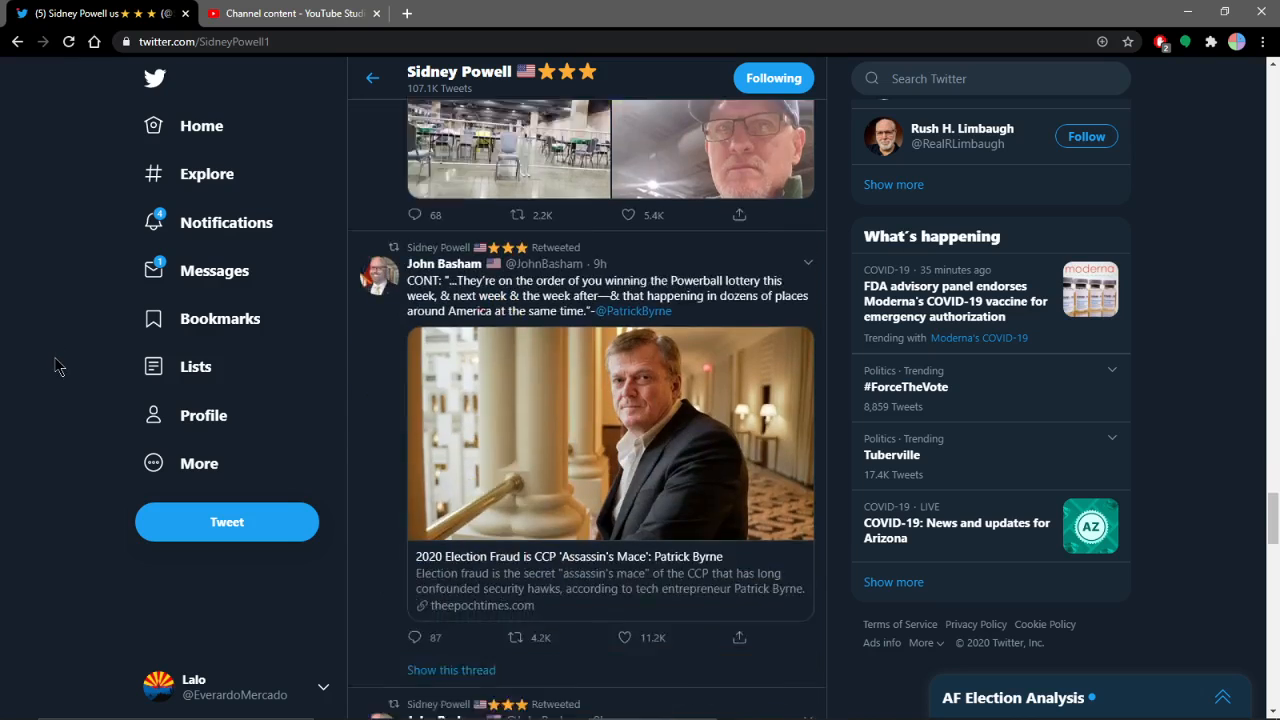
pyautogui.scroll(-4, 59, 366)
pyautogui.scroll(-4, 59, 360)
pyautogui.scroll(-4, 59, 352)
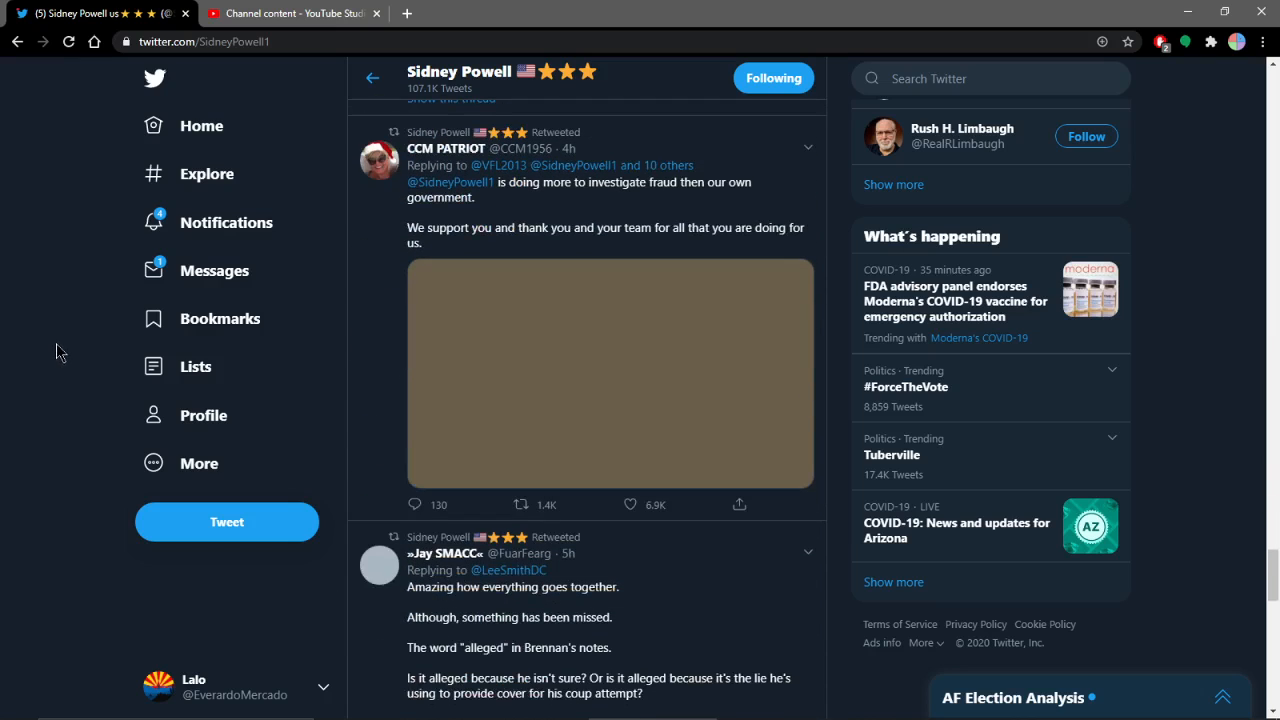
pyautogui.scroll(-3, 70, 345)
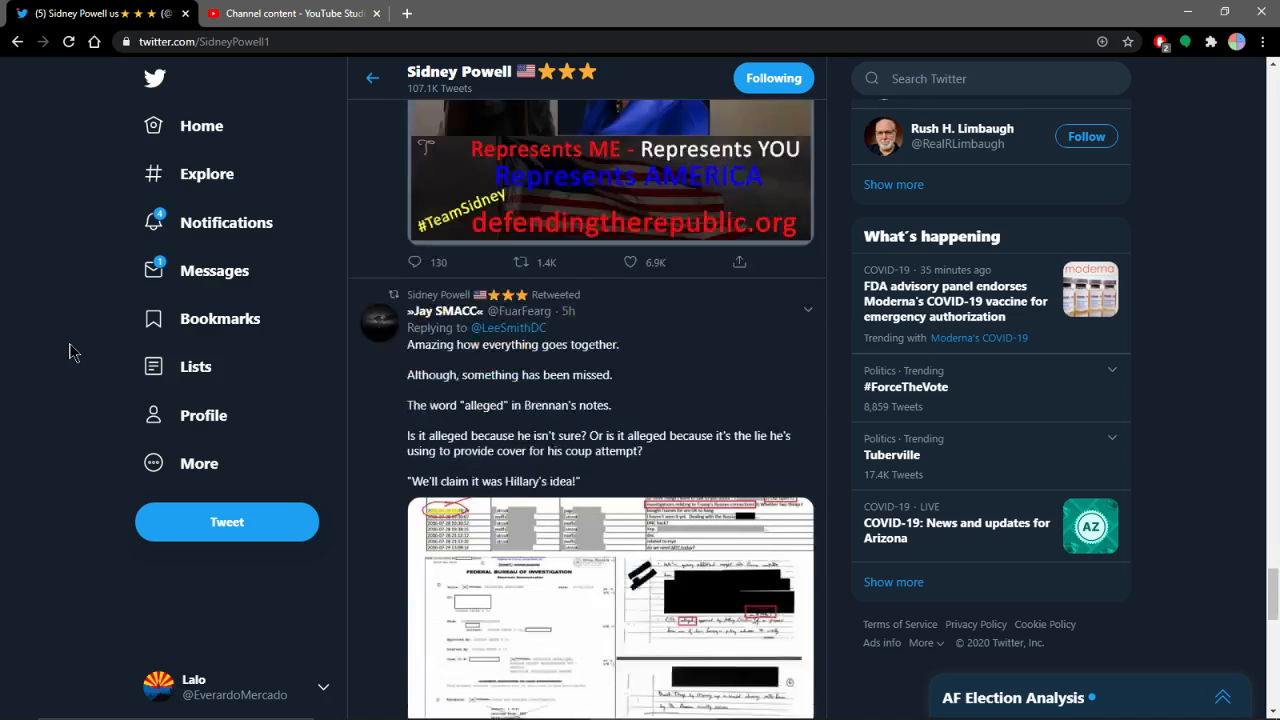
pyautogui.scroll(-2, 72, 345)
pyautogui.scroll(-3, 75, 346)
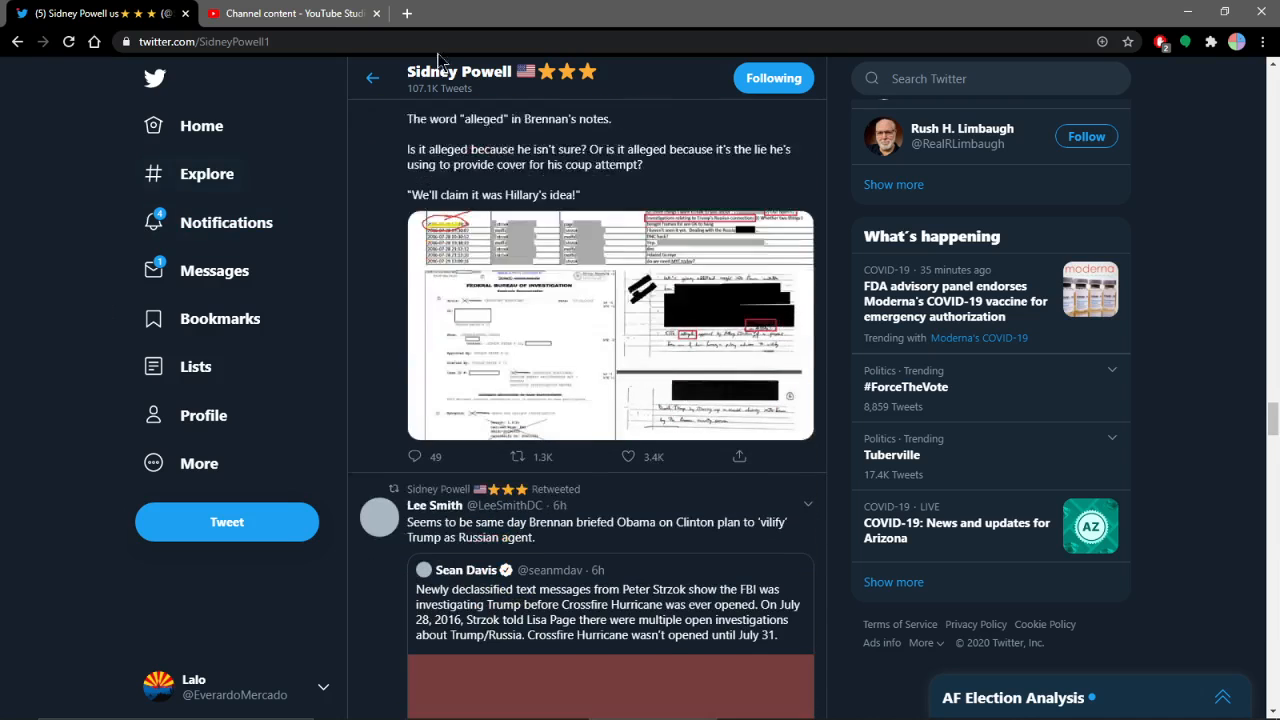
pyautogui.scroll(-2, 78, 344)
pyautogui.scroll(-3, 250, 300)
pyautogui.scroll(-2, 278, 250)
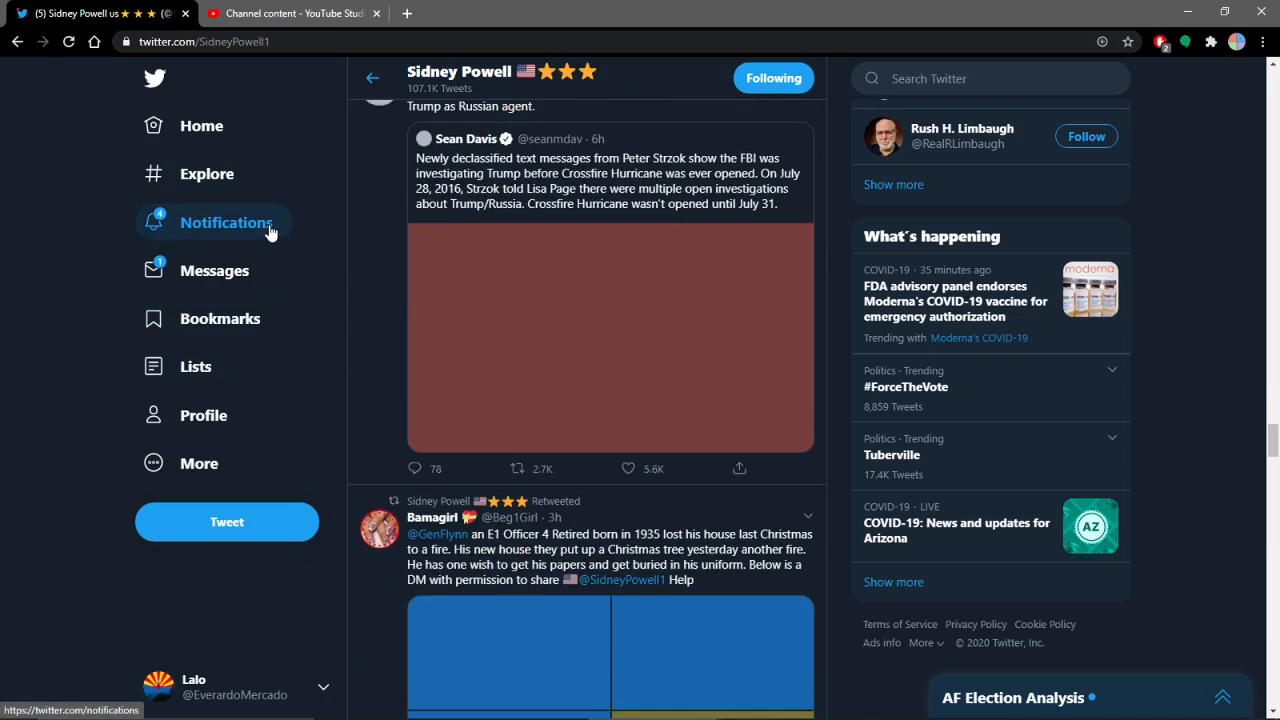
pyautogui.scroll(-4, 245, 235)
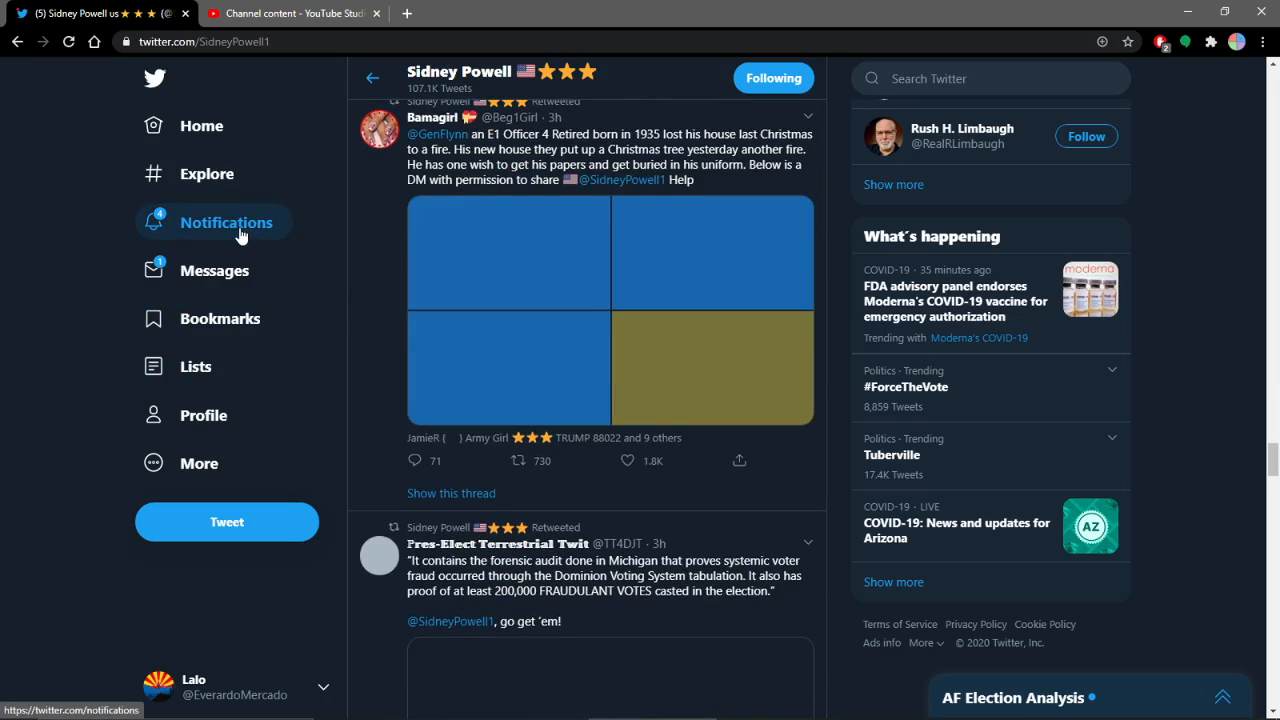
pyautogui.scroll(4, 240, 232)
pyautogui.scroll(2, 235, 228)
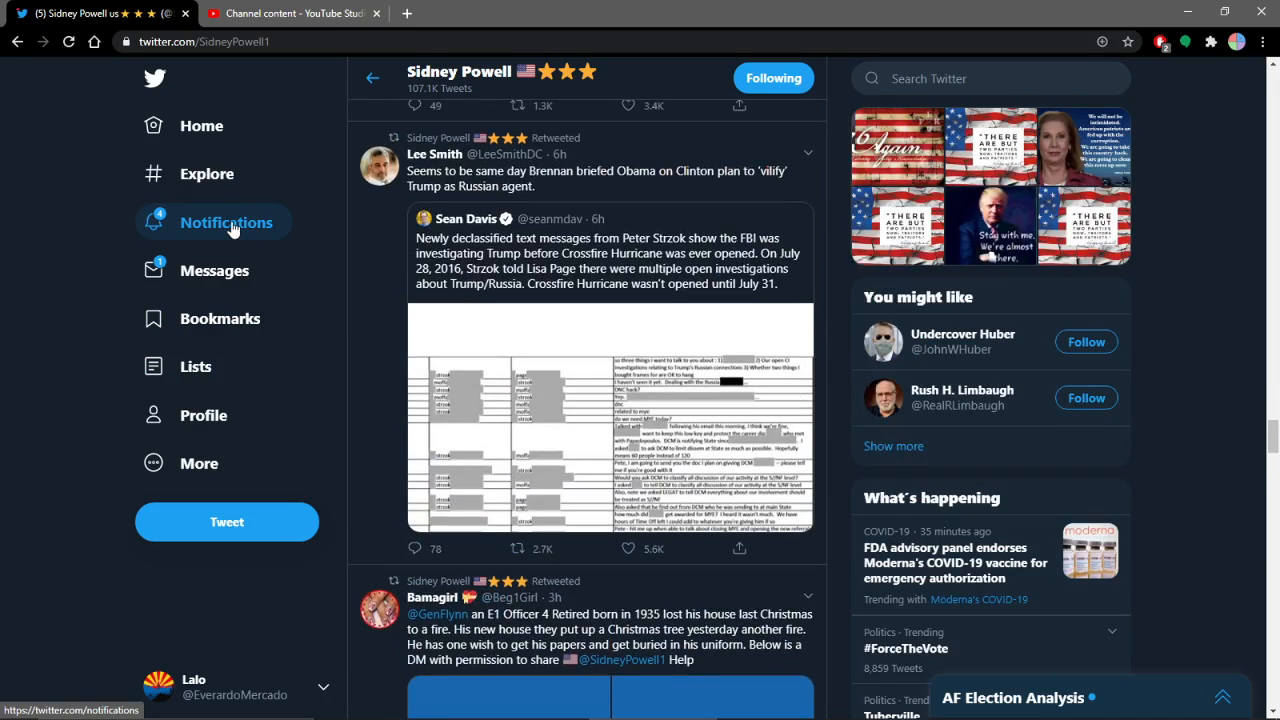
pyautogui.scroll(-5, 233, 228)
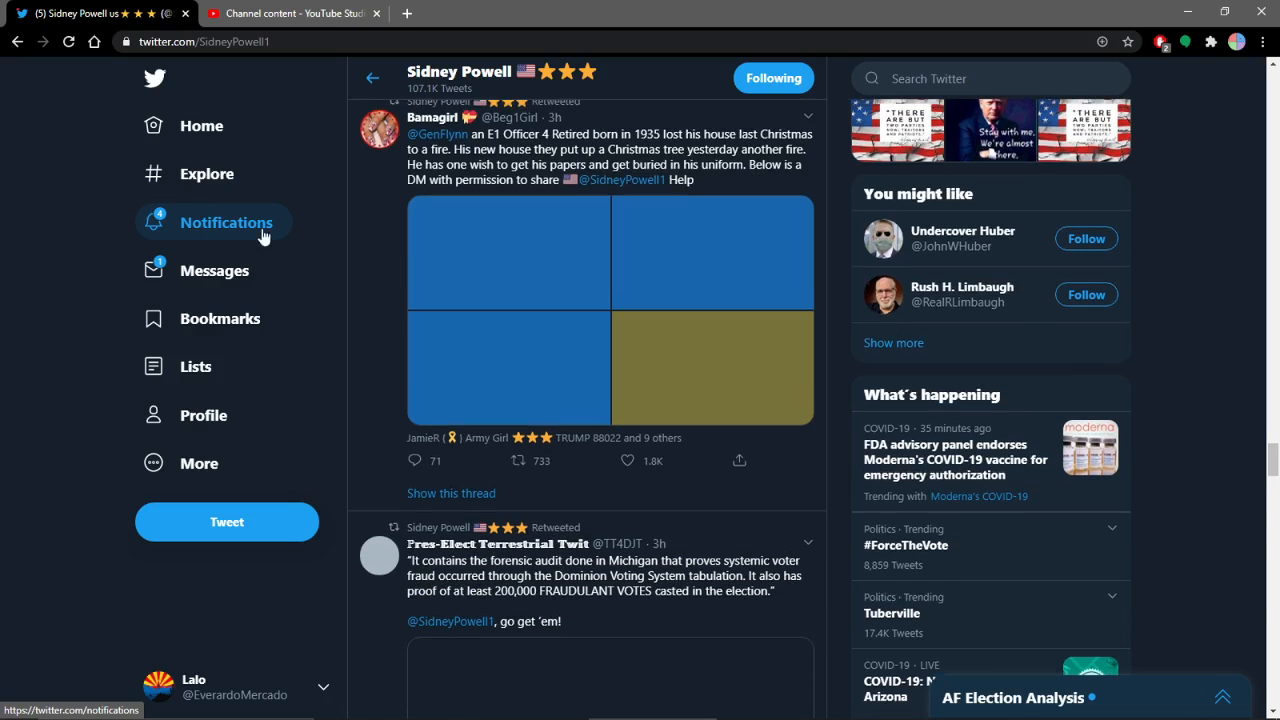
pyautogui.scroll(-5, 260, 243)
pyautogui.scroll(-5, 88, 165)
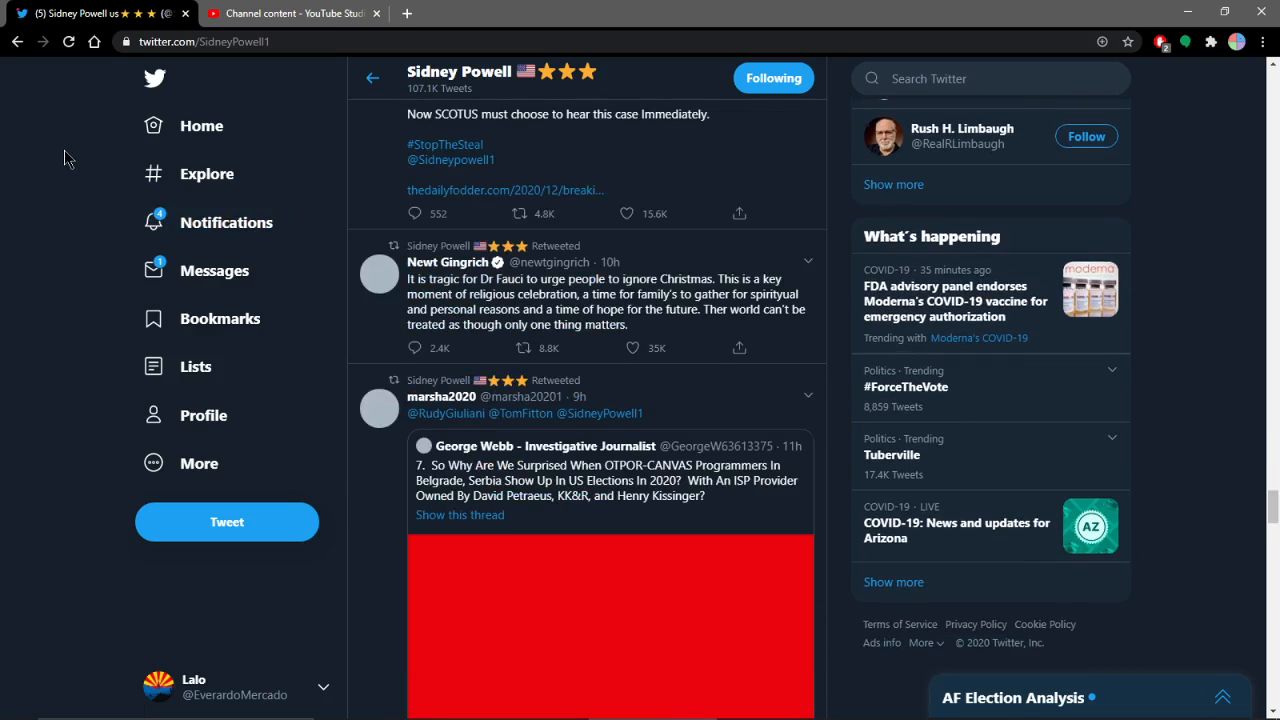
pyautogui.click(448, 262)
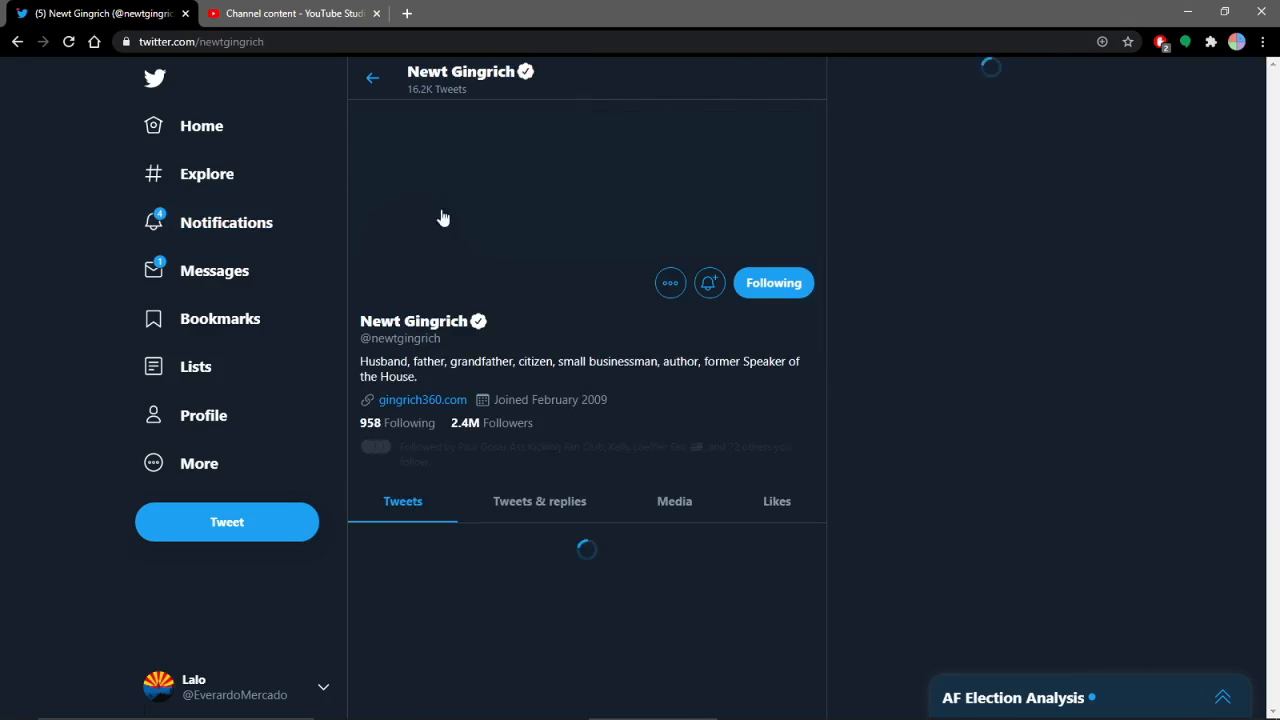
pyautogui.click(372, 78)
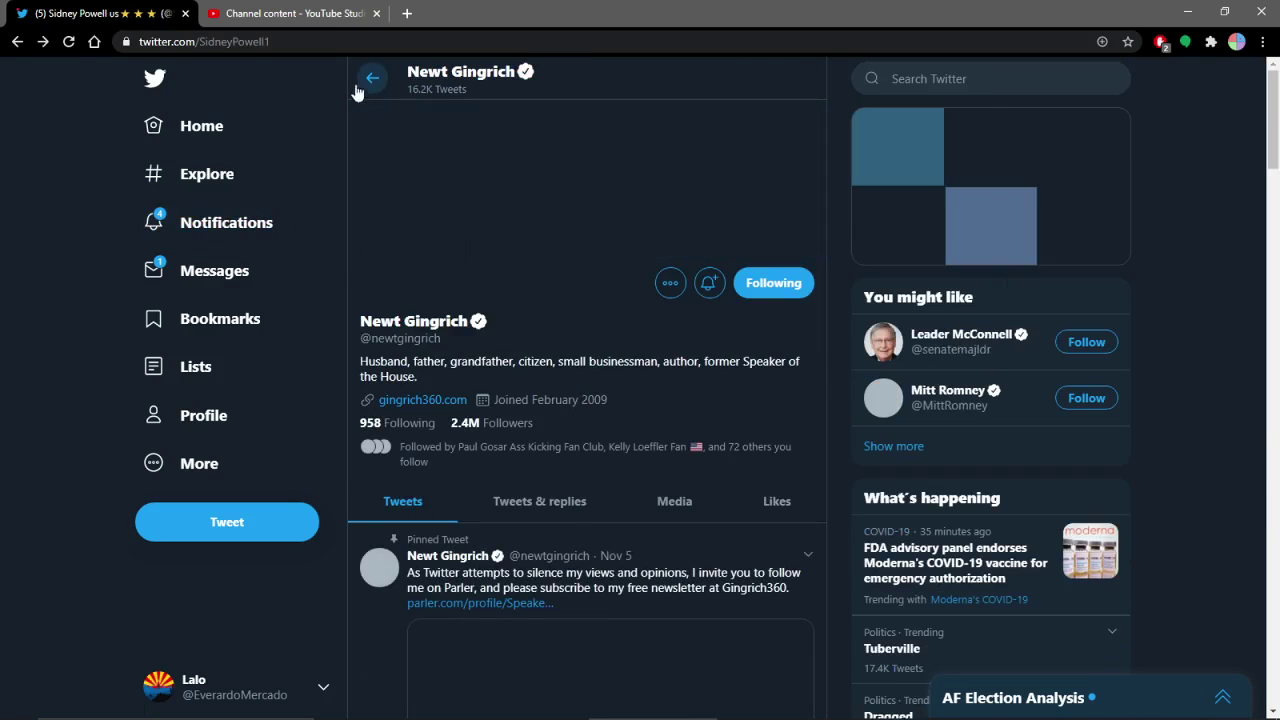
pyautogui.click(69, 42)
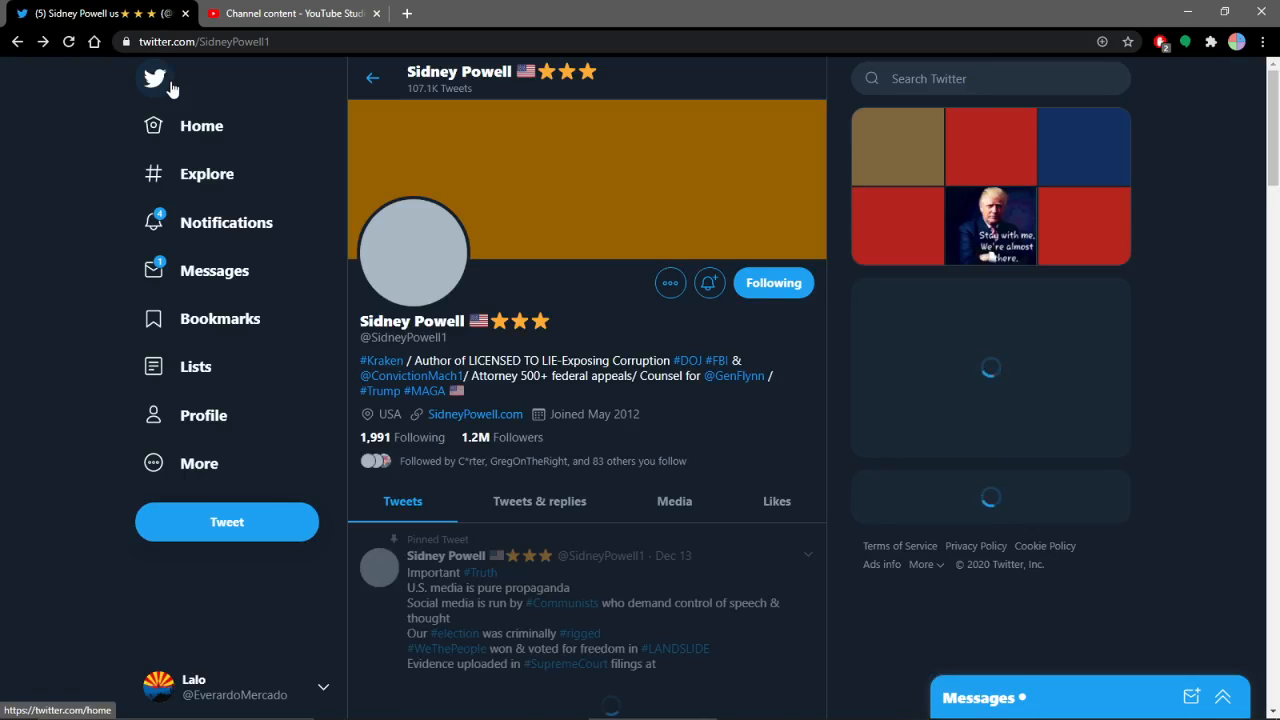
pyautogui.scroll(-5, 170, 150)
pyautogui.scroll(-5, 100, 250)
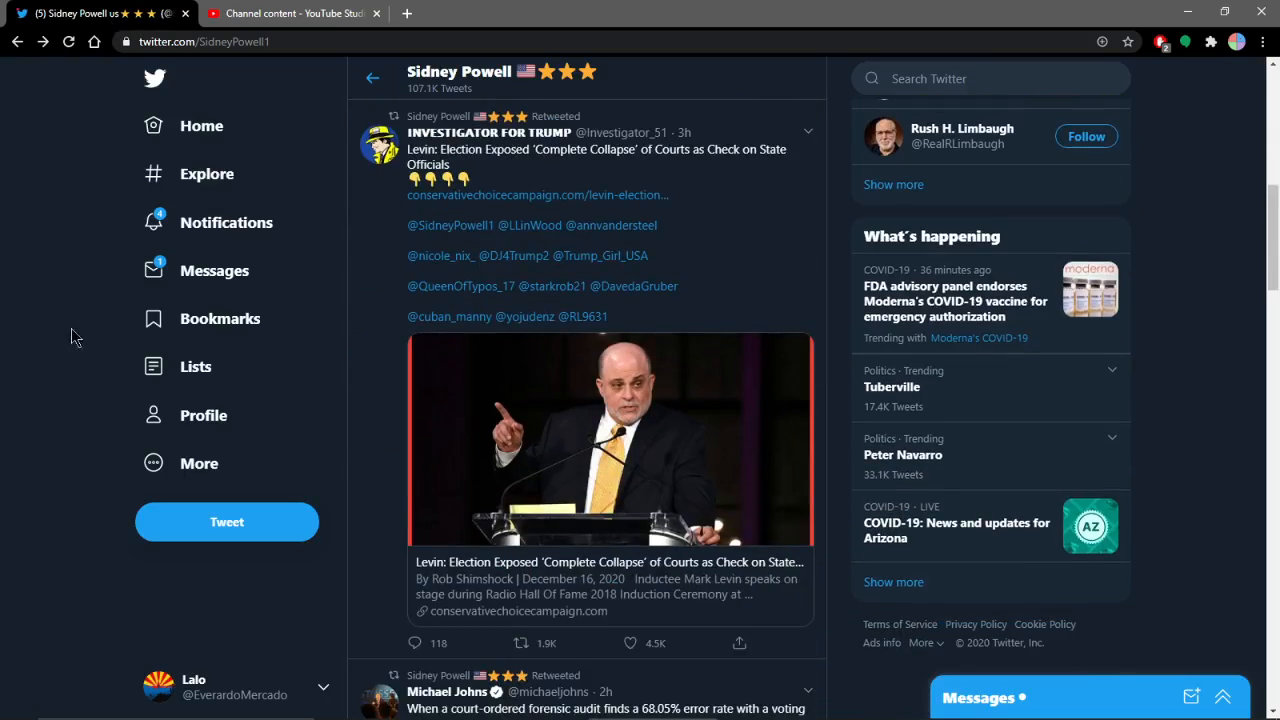
pyautogui.scroll(-5, 36, 319)
pyautogui.scroll(-5, 36, 315)
pyautogui.scroll(-5, 35, 310)
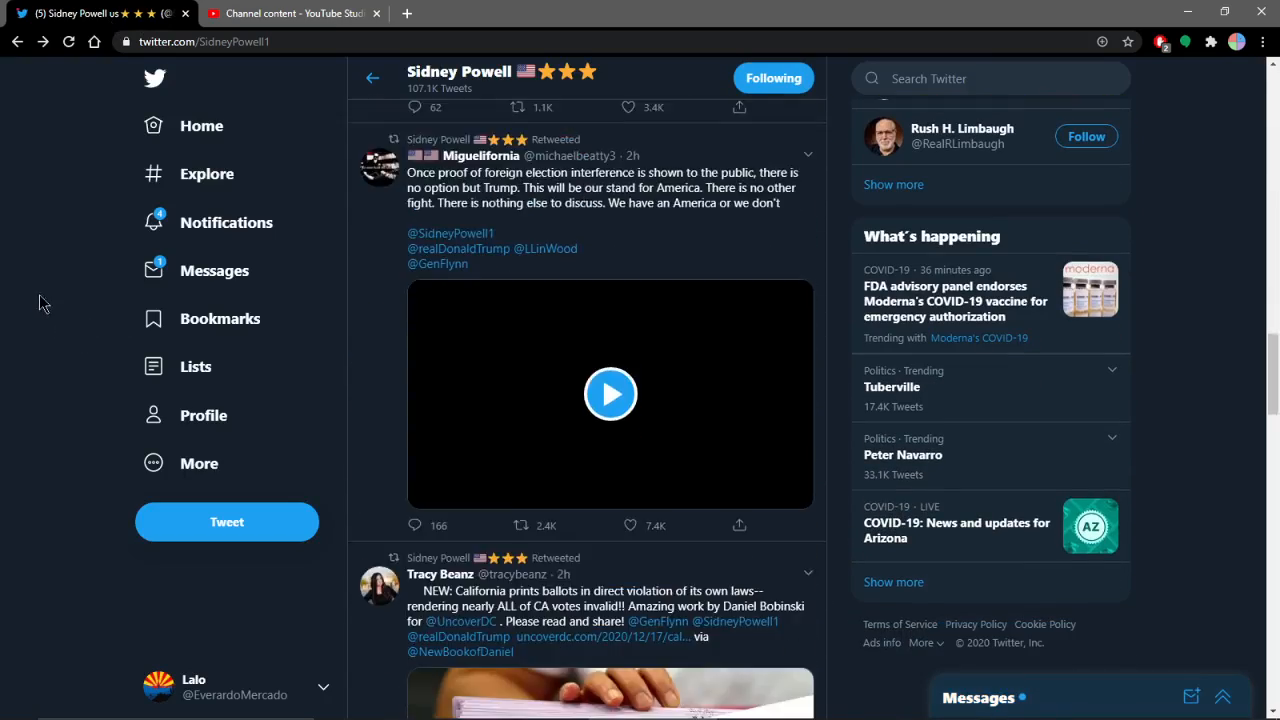
pyautogui.scroll(-5, 34, 304)
pyautogui.scroll(-5, 34, 304)
pyautogui.scroll(-5, 30, 300)
pyautogui.scroll(-5, 20, 298)
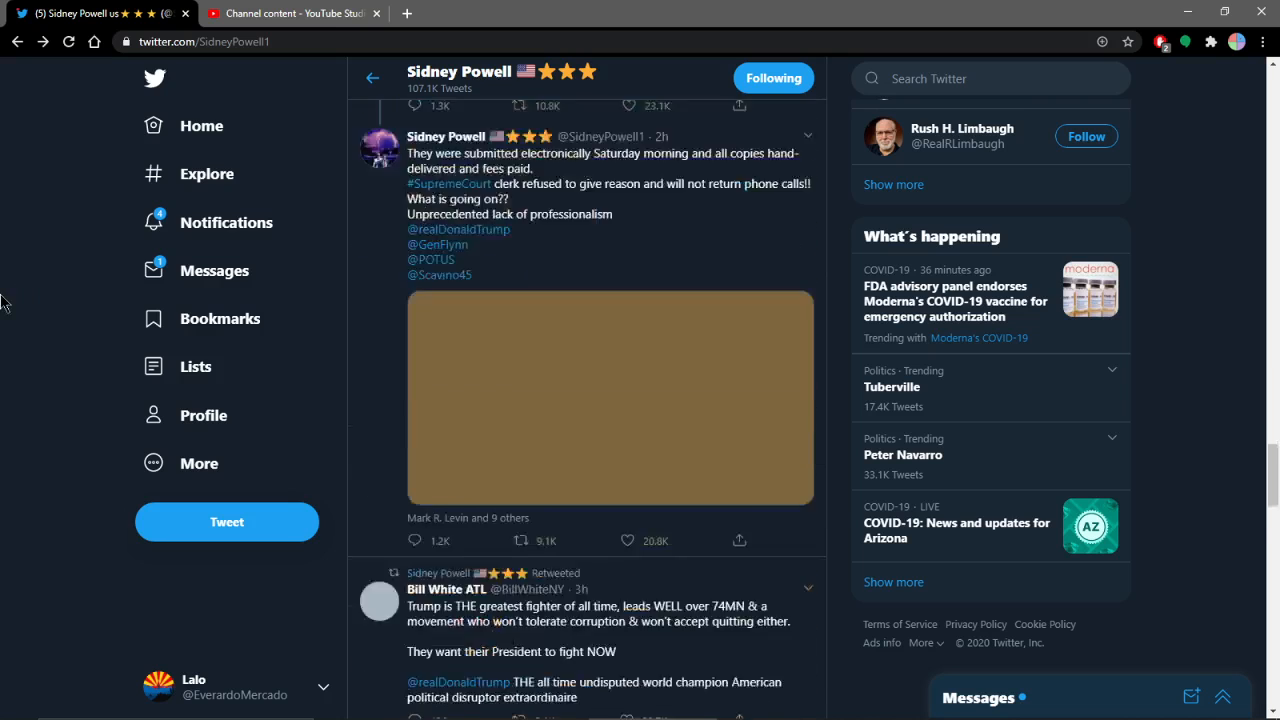
pyautogui.scroll(-5, 8, 296)
pyautogui.scroll(-3, 5, 296)
pyautogui.scroll(-3, 5, 296)
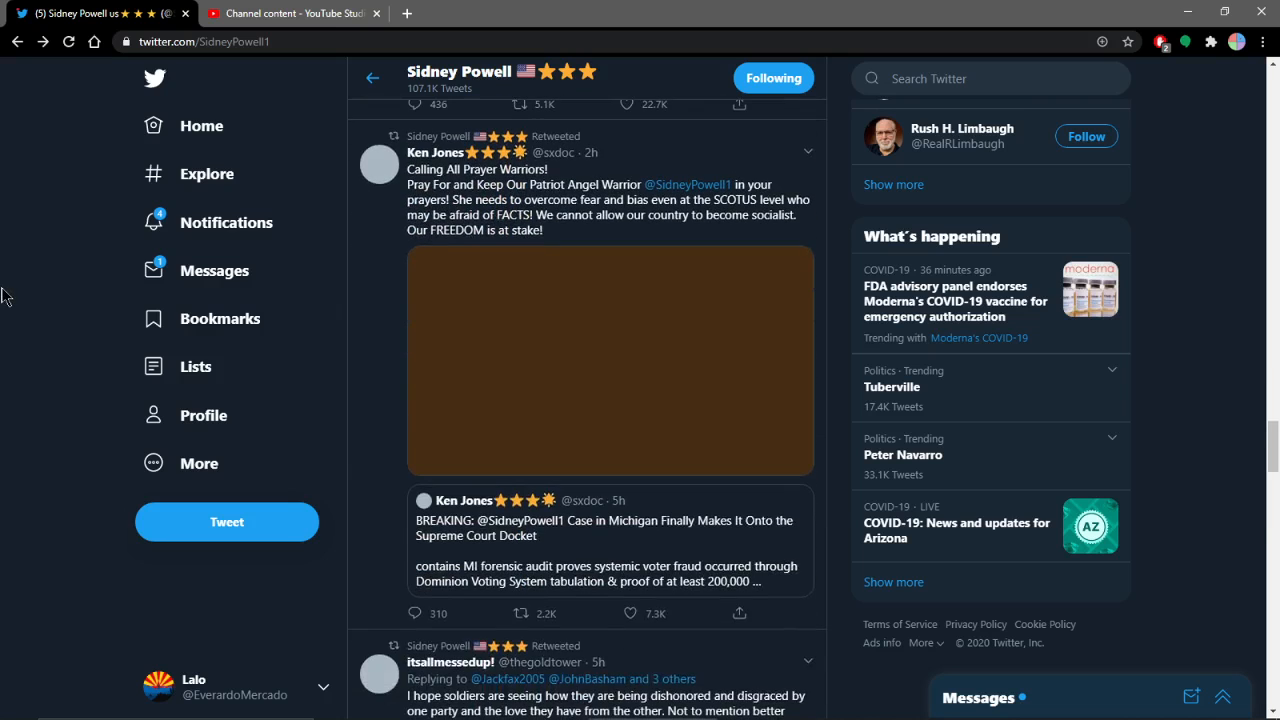
pyautogui.scroll(-3, 5, 296)
pyautogui.scroll(-3, 5, 296)
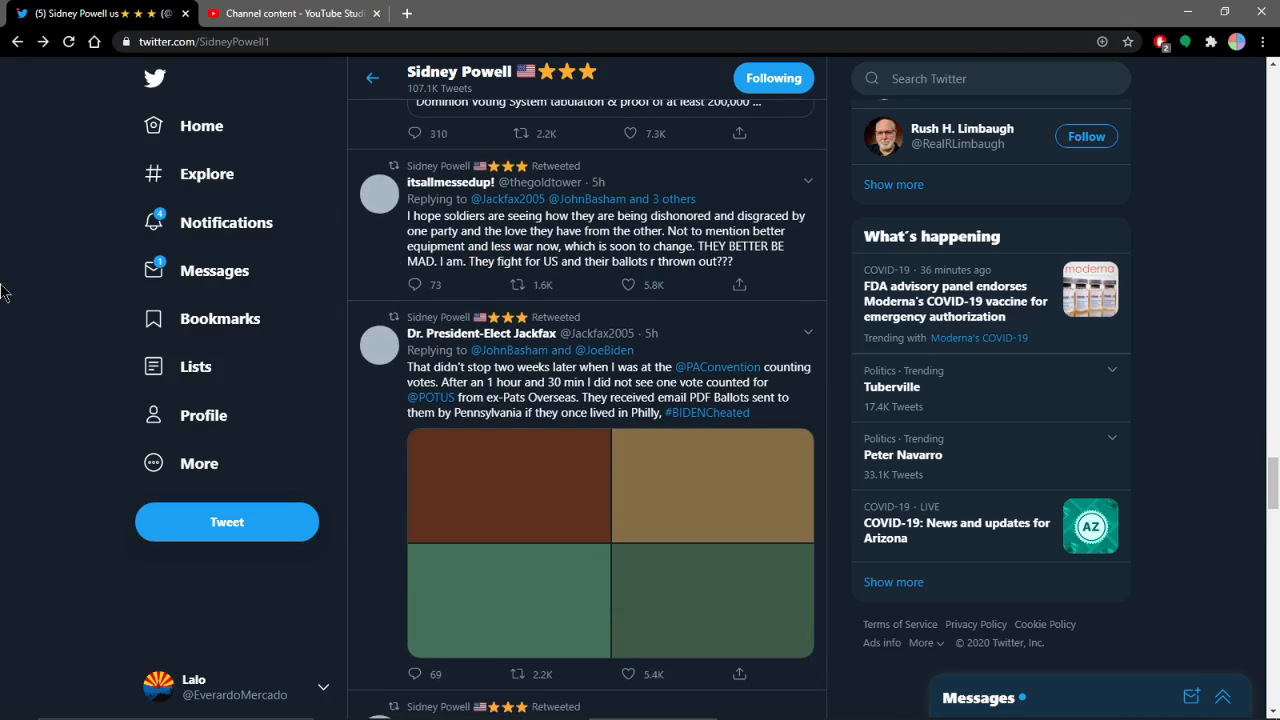
pyautogui.scroll(-3, 5, 292)
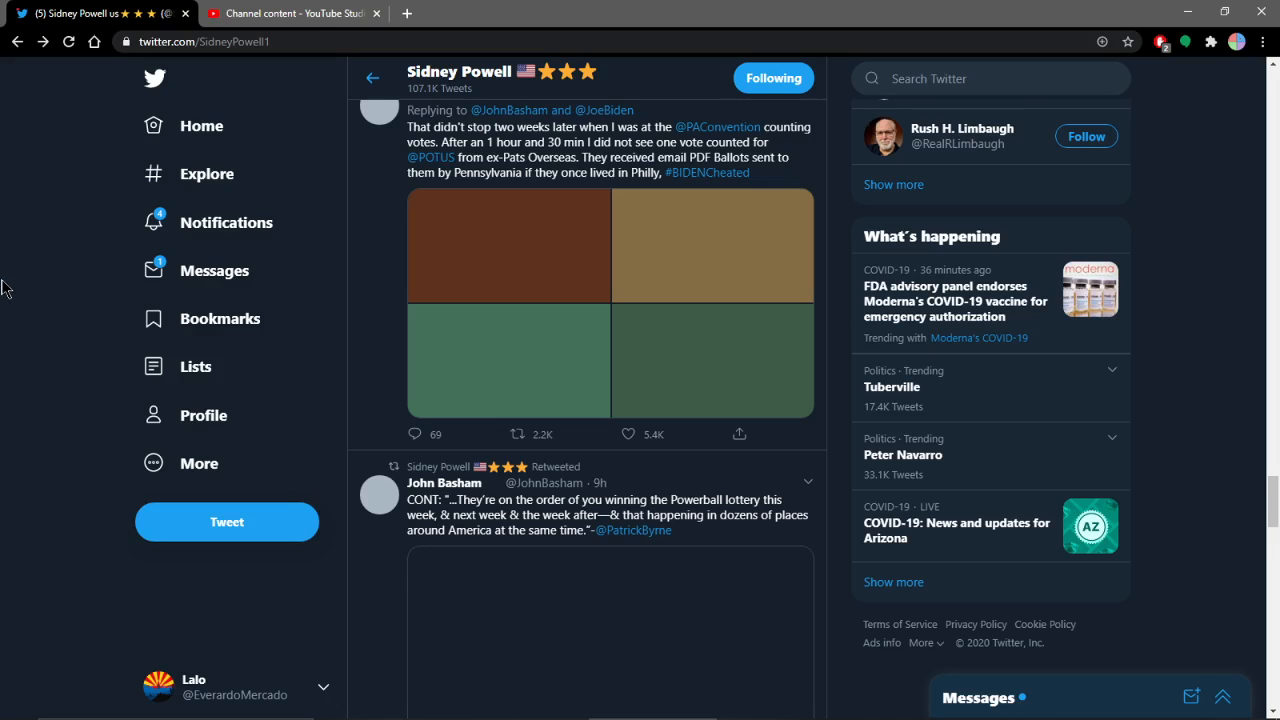
pyautogui.scroll(-3, 5, 288)
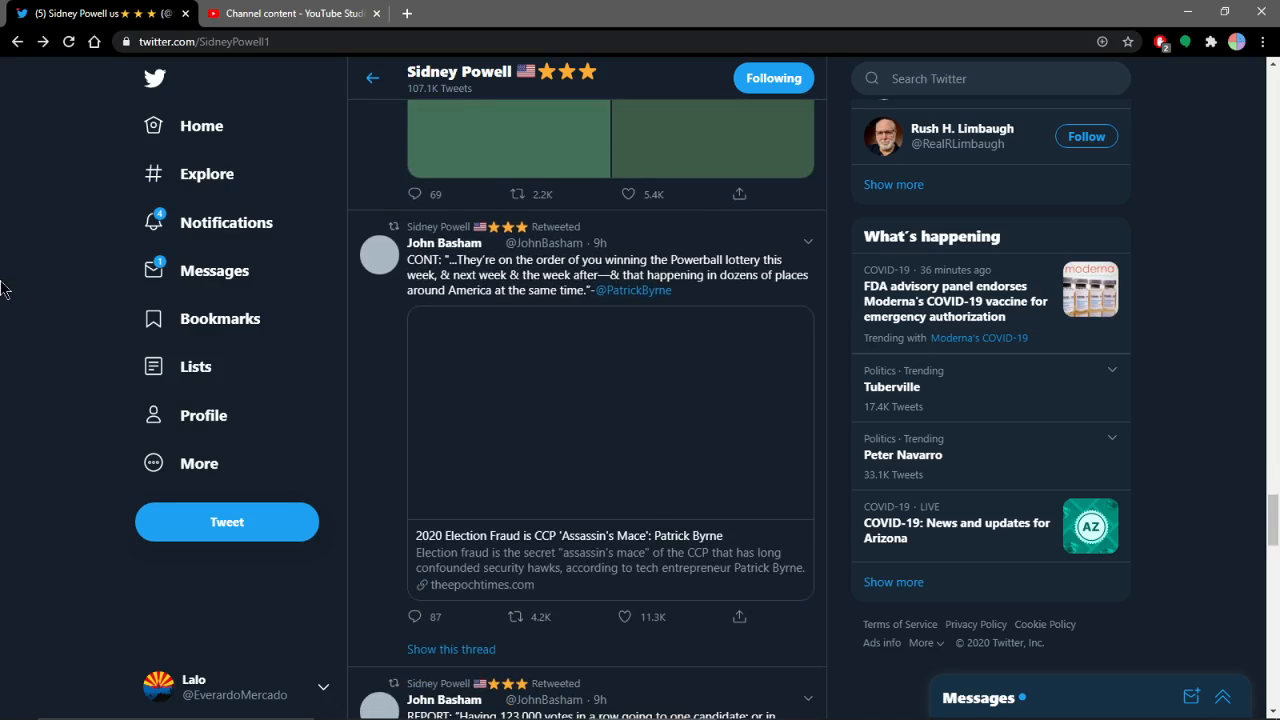
pyautogui.scroll(-3, 5, 288)
pyautogui.scroll(-2, 5, 288)
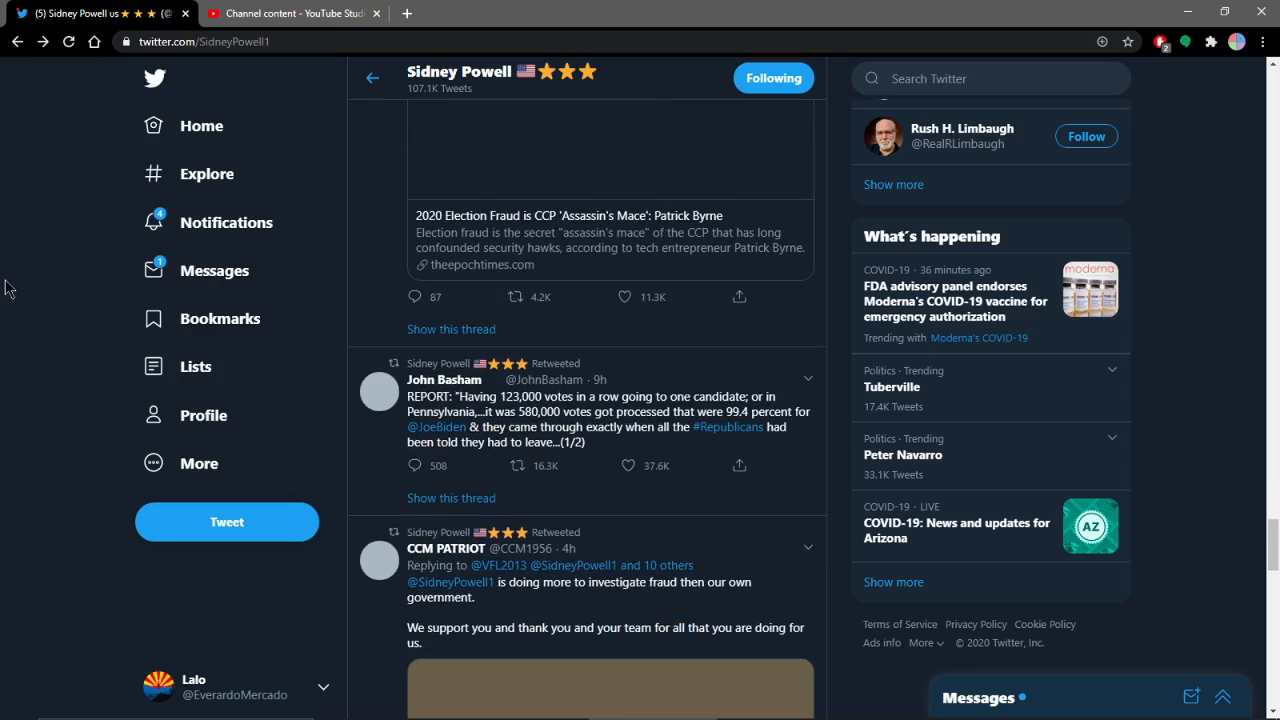
pyautogui.scroll(-5, 12, 292)
pyautogui.scroll(-5, 48, 293)
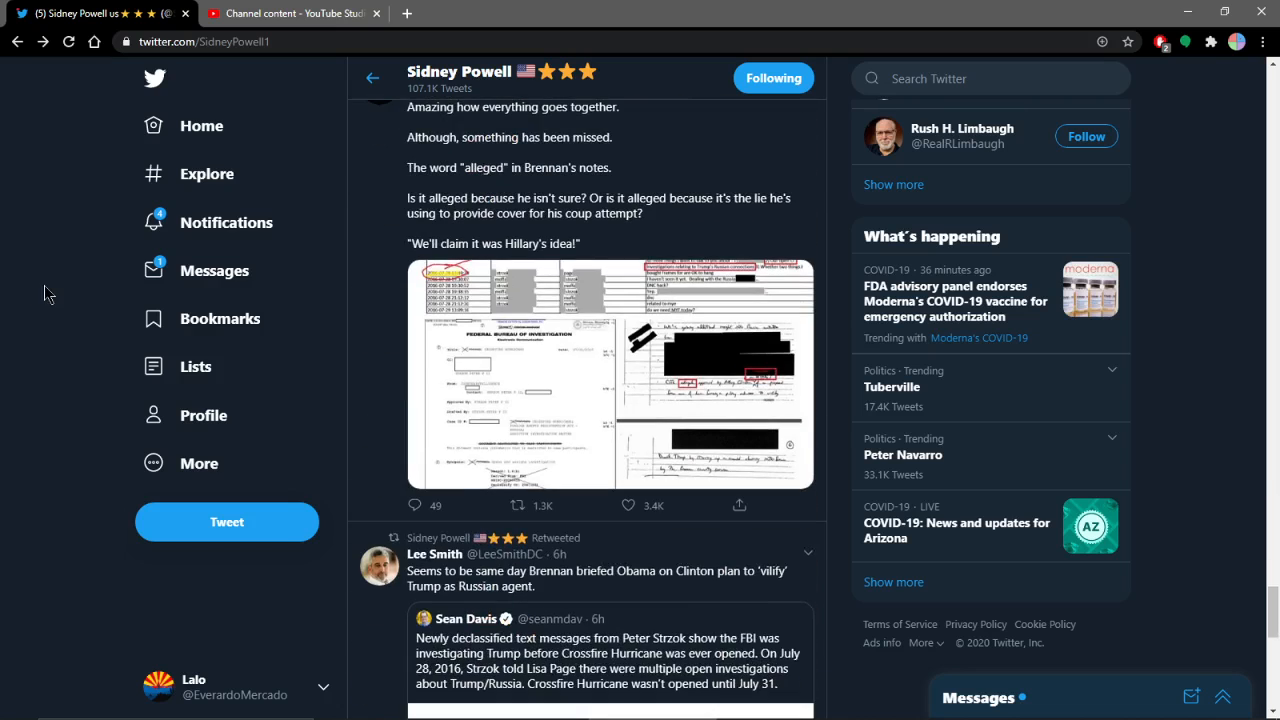
pyautogui.scroll(-5, 43, 284)
pyautogui.scroll(-5, 47, 306)
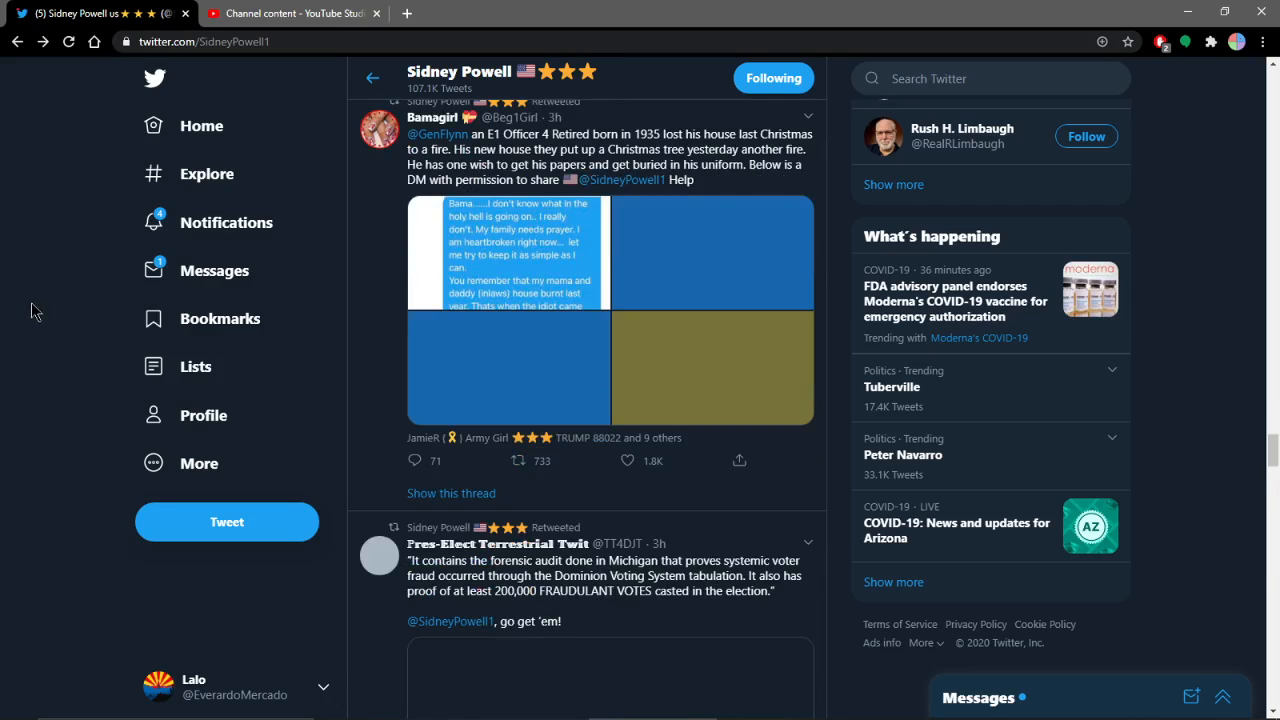
pyautogui.scroll(-5, 30, 308)
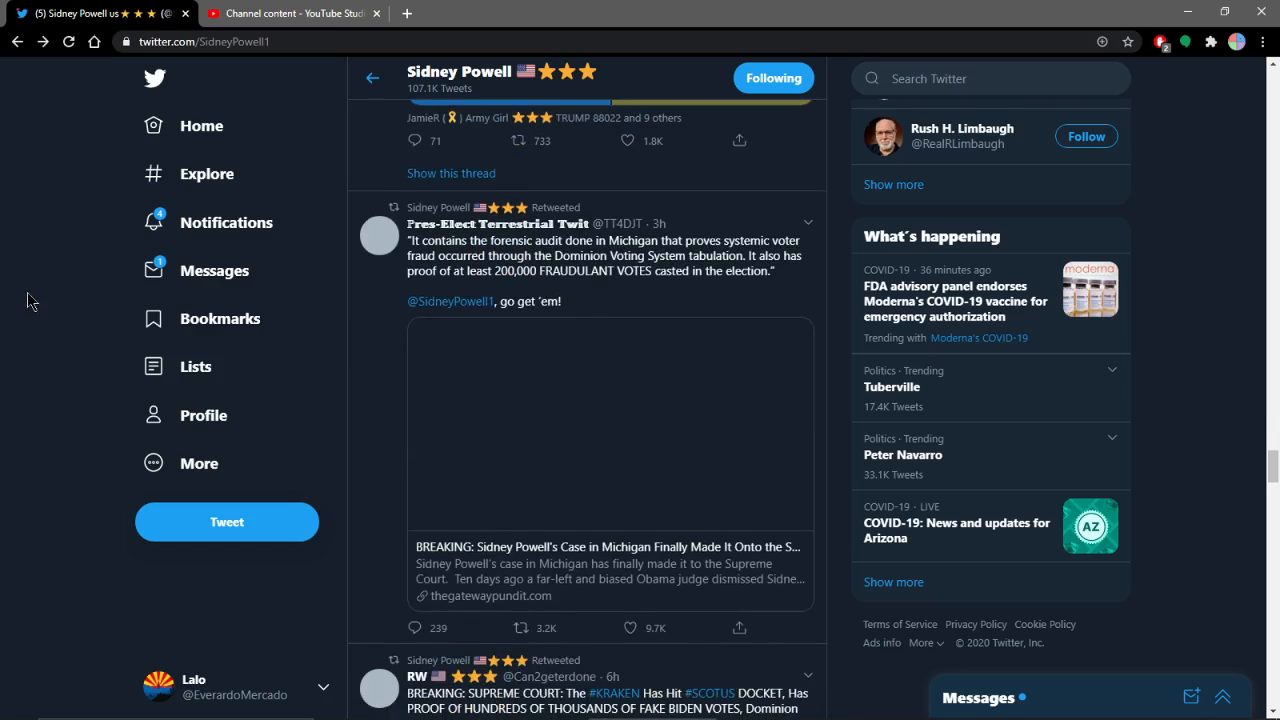
pyautogui.scroll(-5, 30, 300)
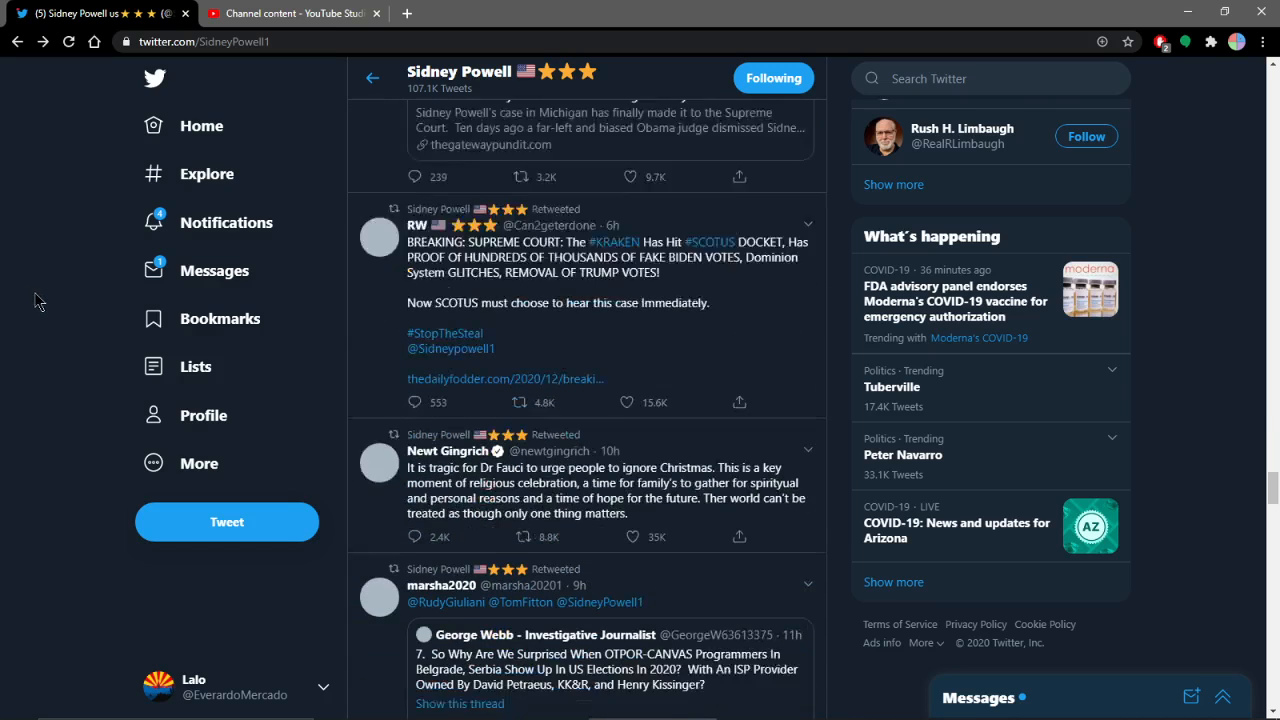
pyautogui.scroll(-5, 32, 300)
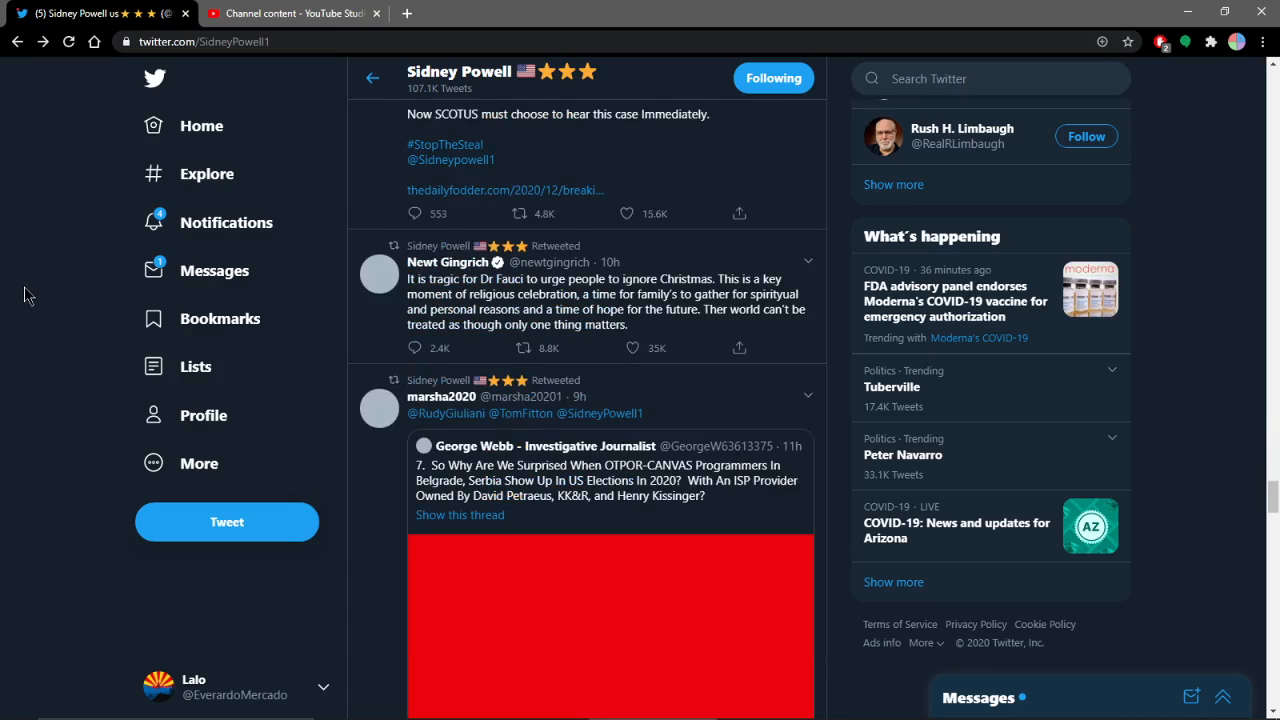
pyautogui.scroll(-5, 30, 295)
pyautogui.scroll(-5, 20, 295)
pyautogui.scroll(-3, 10, 295)
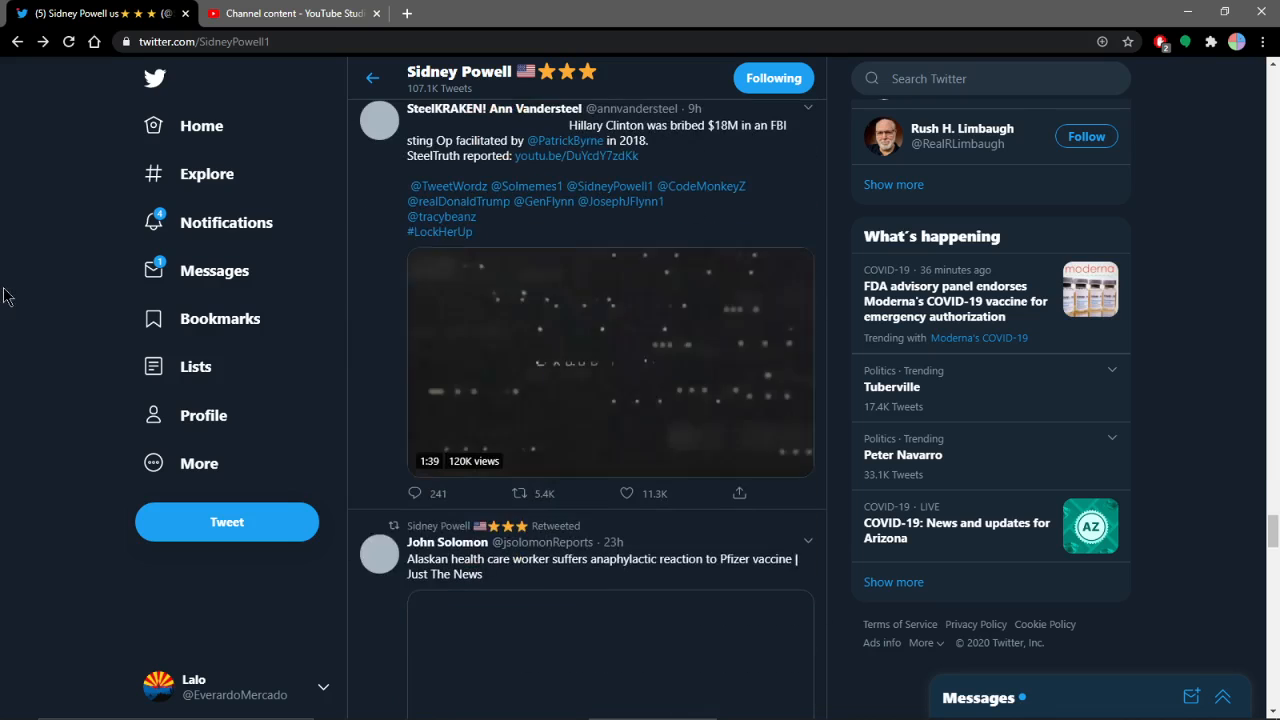
pyautogui.scroll(-3, 7, 295)
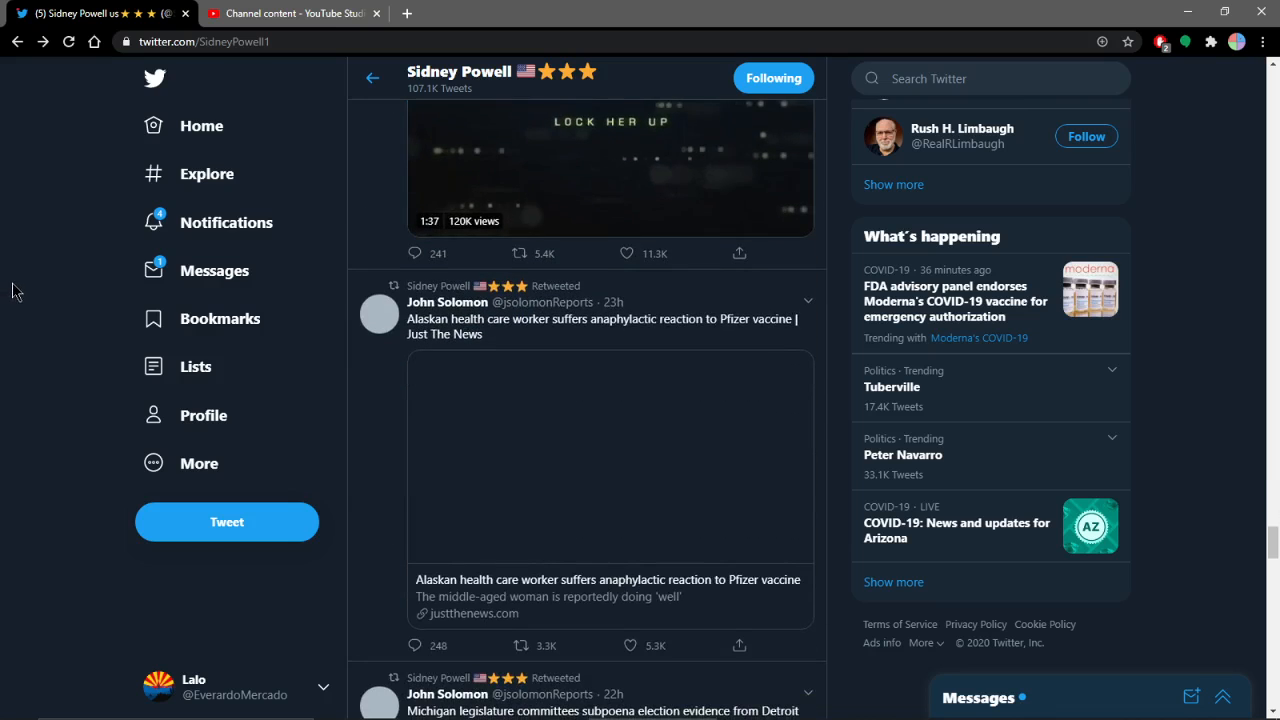
pyautogui.scroll(-2, 15, 290)
pyautogui.scroll(-2, 15, 290)
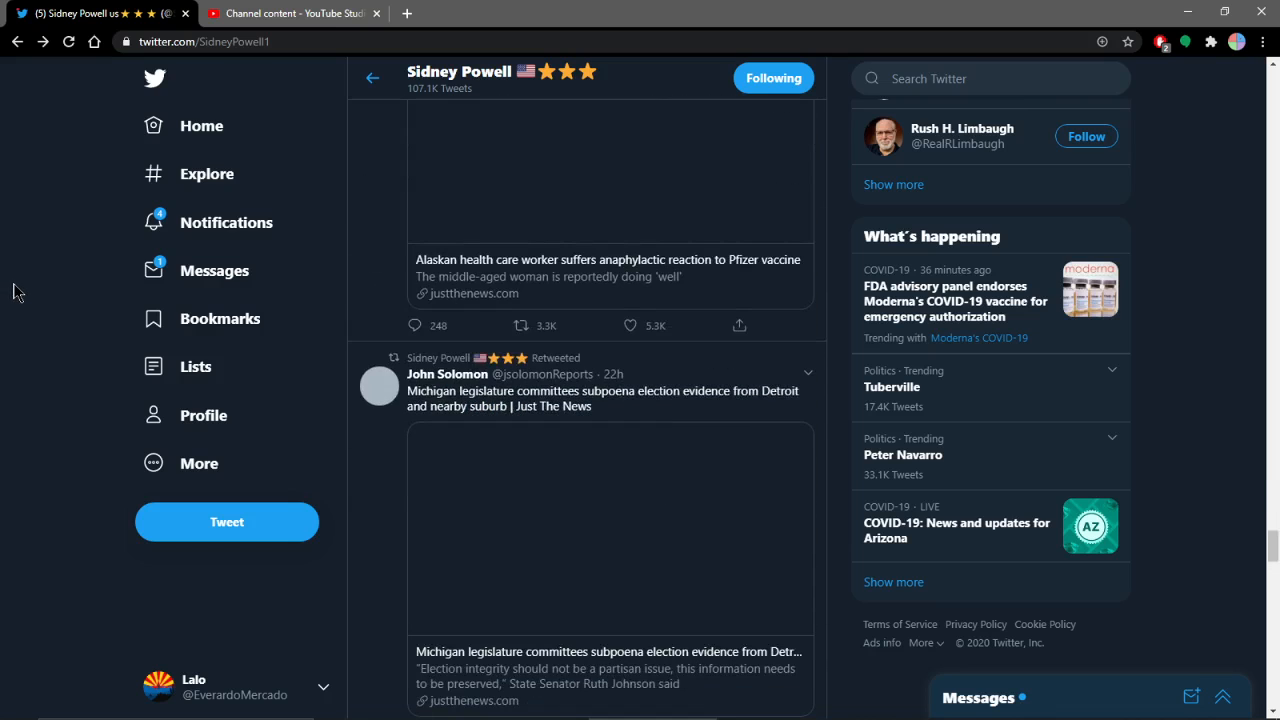
pyautogui.scroll(-1, 470, 420)
# Open the Just the News article and the Gateway Pundit Powell-case article in background tabs.
pyautogui.rightClick(550, 195)
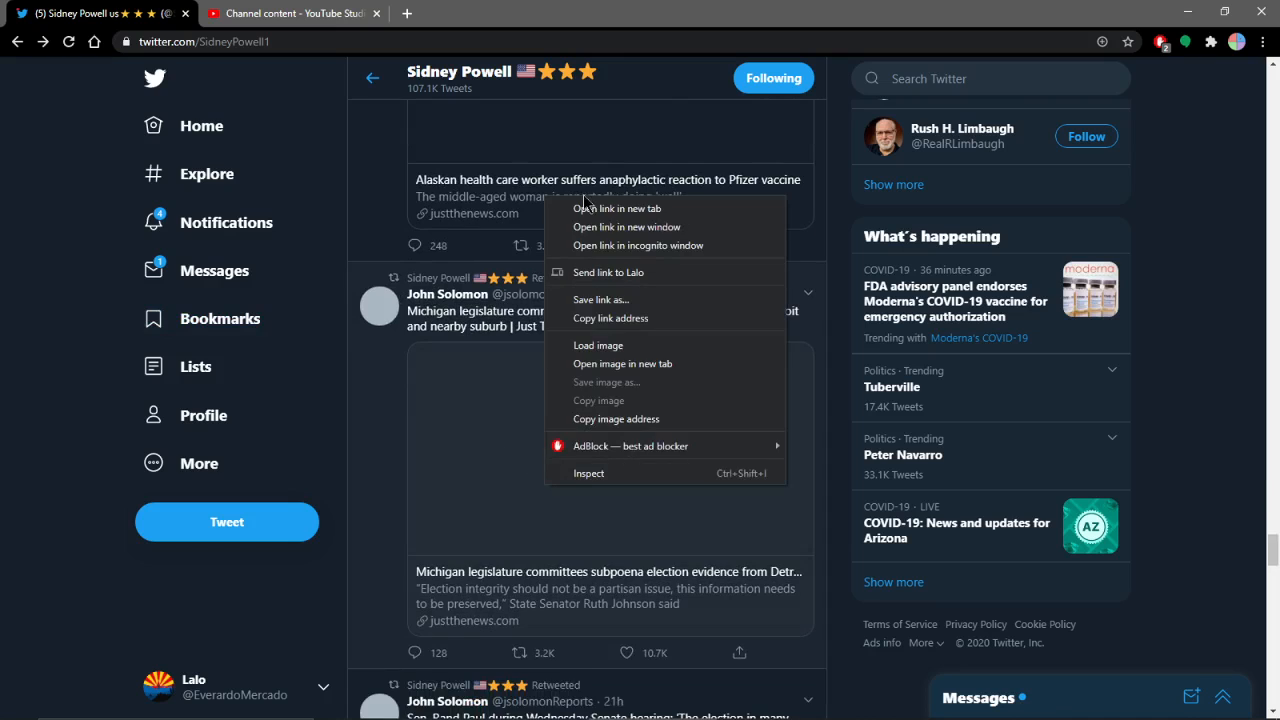
pyautogui.click(617, 208)
pyautogui.scroll(-5, 200, 300)
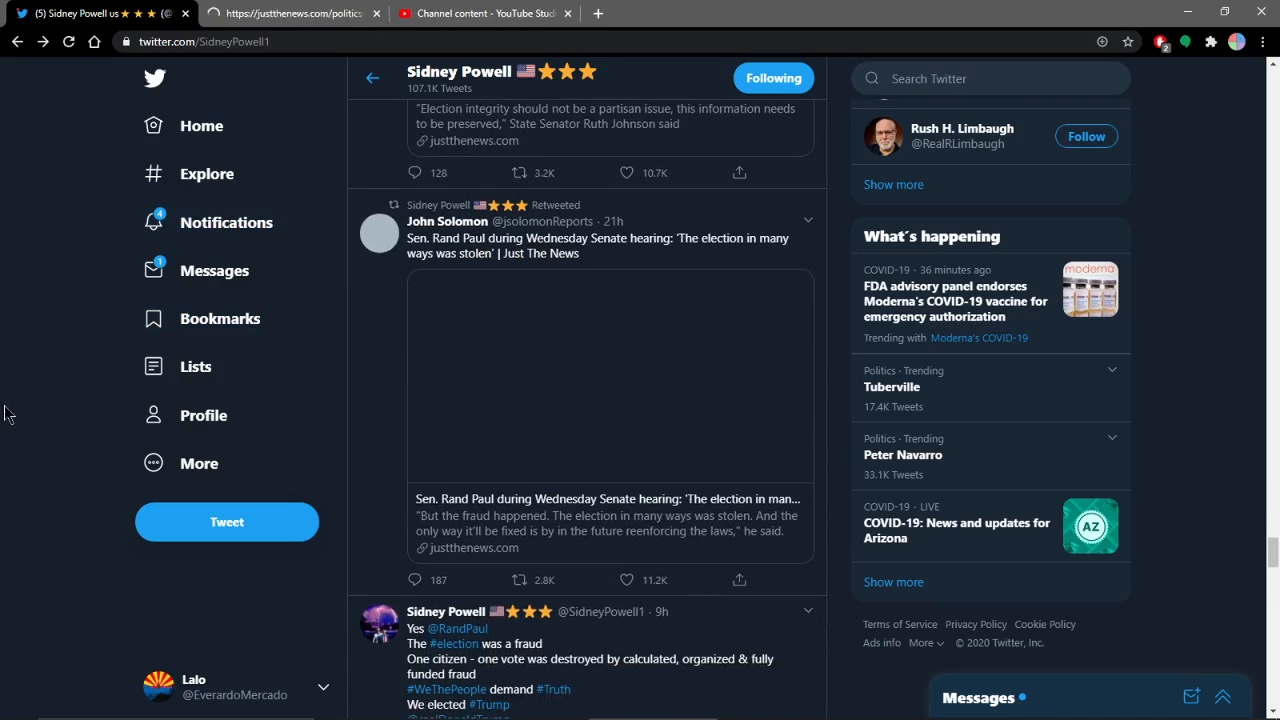
pyautogui.scroll(-3, 30, 400)
pyautogui.scroll(-2, 55, 390)
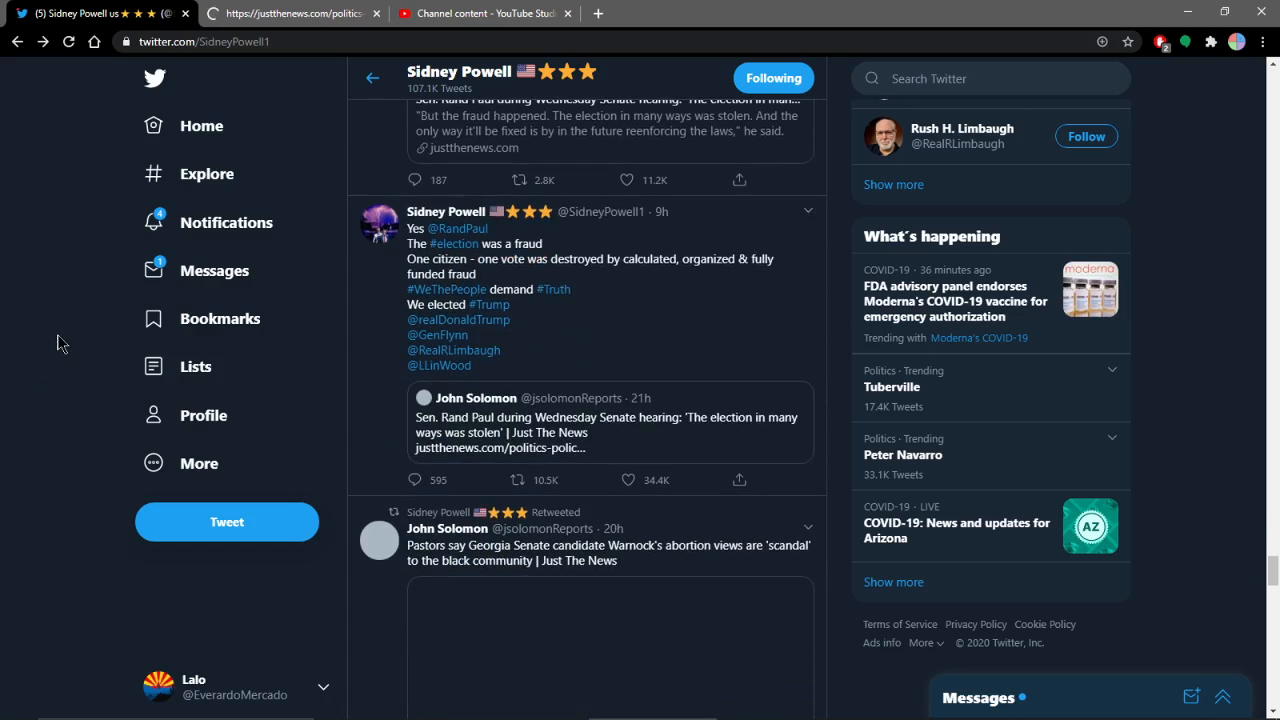
pyautogui.scroll(5, 60, 340)
pyautogui.scroll(5, 57, 326)
pyautogui.scroll(3, 57, 326)
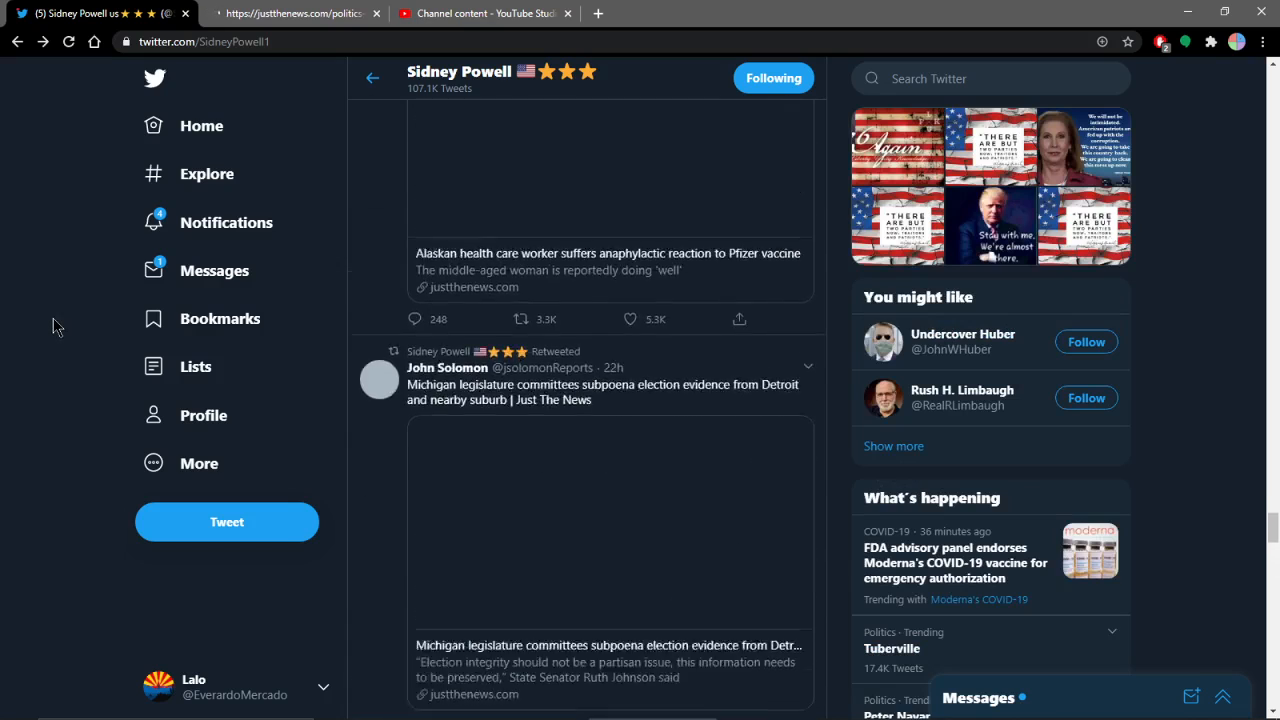
pyautogui.scroll(3, 57, 326)
pyautogui.scroll(3, 57, 326)
pyautogui.scroll(3, 57, 326)
pyautogui.scroll(2, 57, 326)
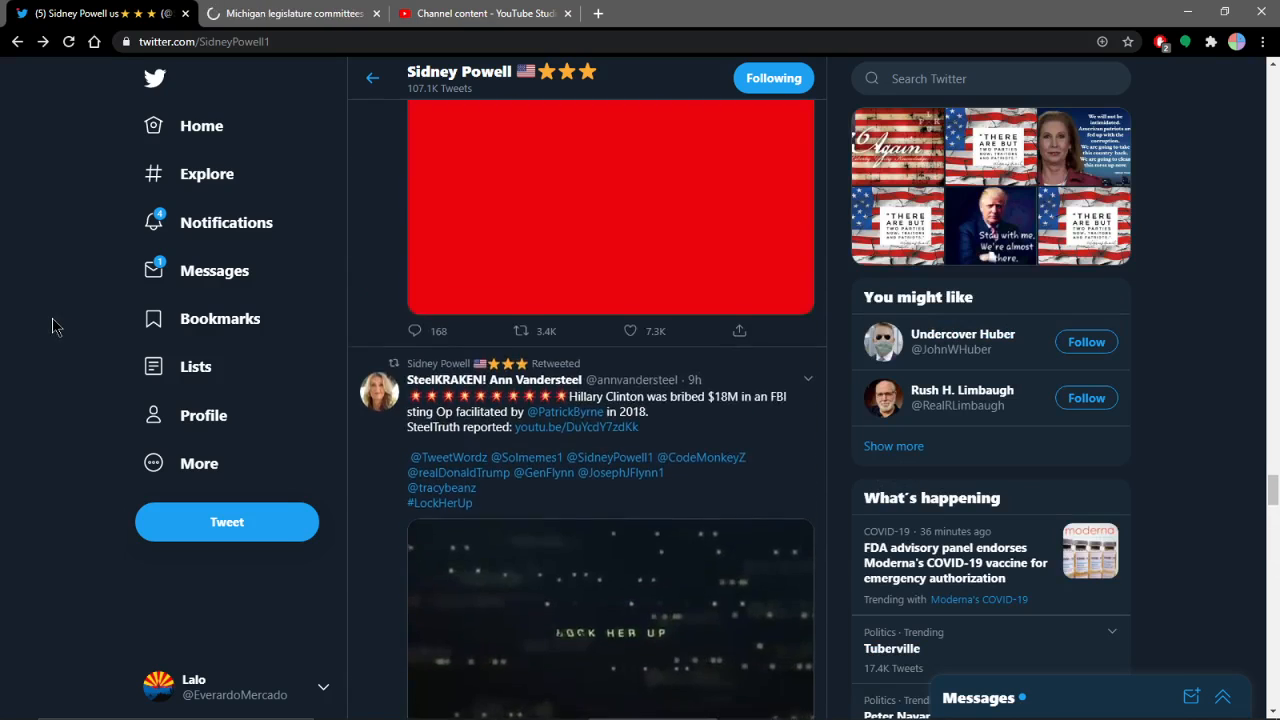
pyautogui.scroll(4, 57, 326)
pyautogui.scroll(3, 40, 325)
pyautogui.scroll(4, 35, 320)
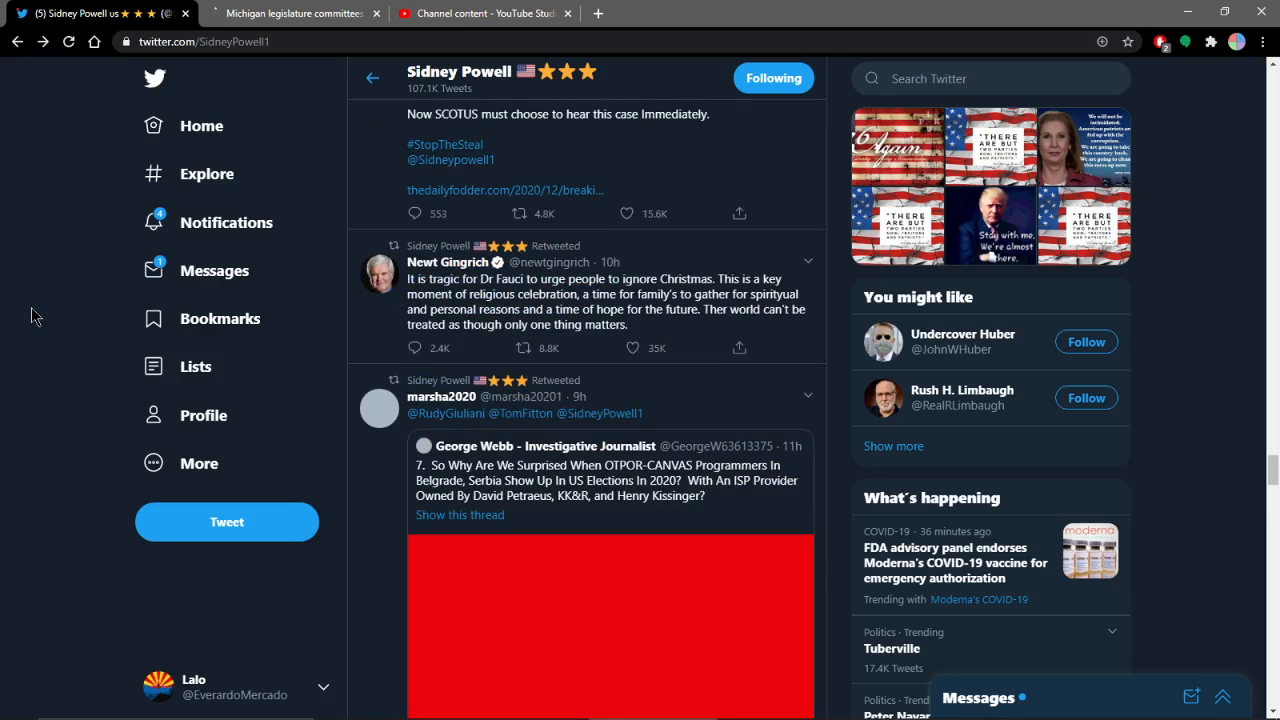
pyautogui.scroll(2, 35, 316)
pyautogui.scroll(2, 35, 316)
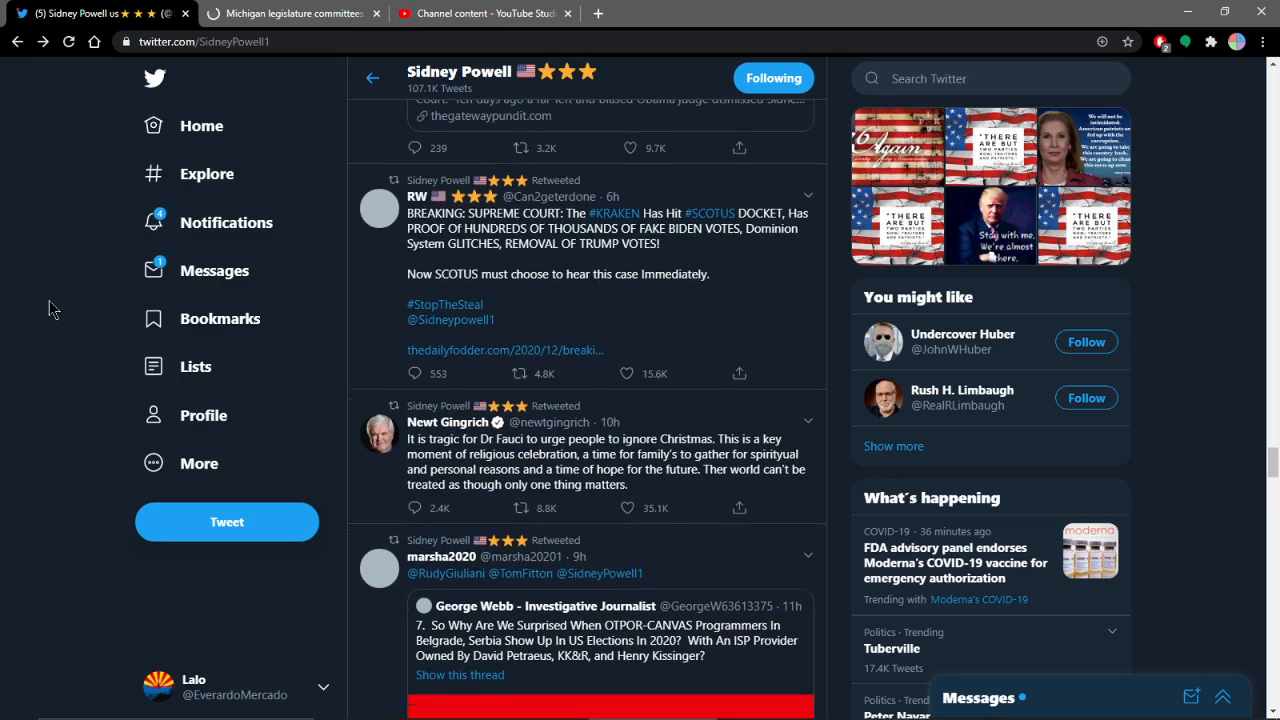
pyautogui.scroll(1, 49, 300)
pyautogui.scroll(1, 44, 300)
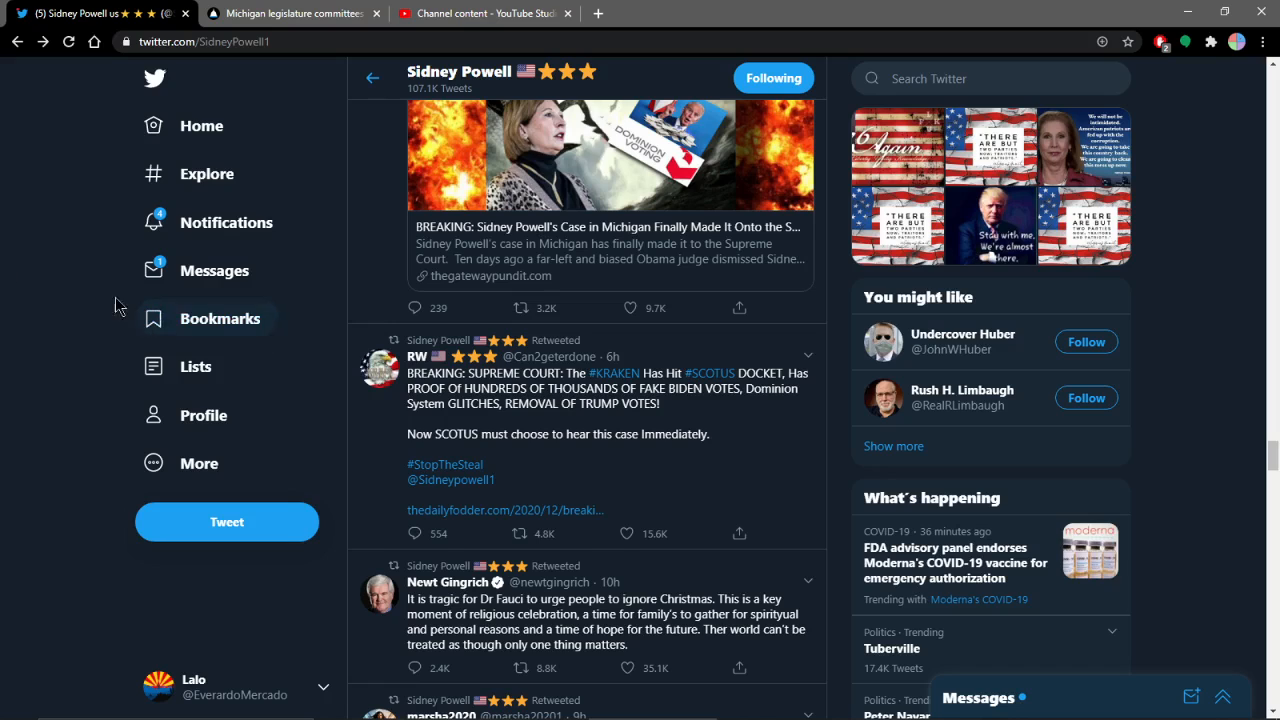
pyautogui.scroll(-1, 110, 300)
pyautogui.scroll(1, 92, 290)
pyautogui.scroll(2, 138, 300)
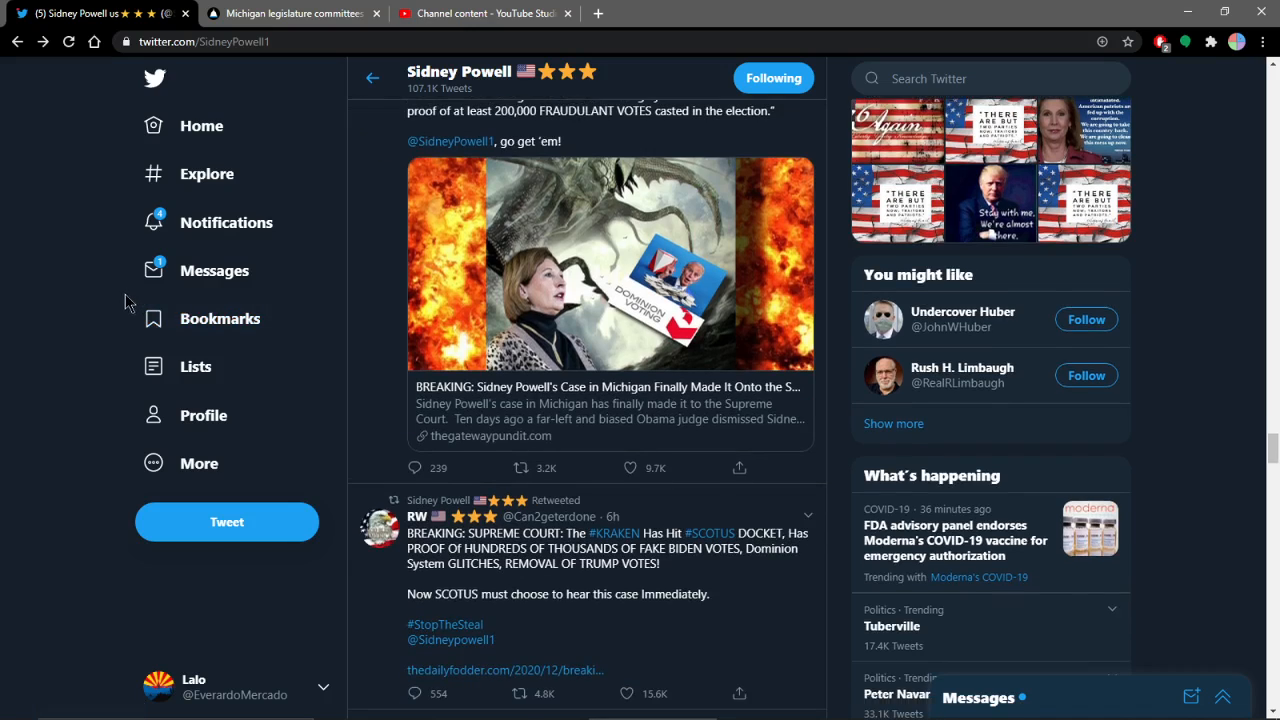
pyautogui.scroll(1, 133, 300)
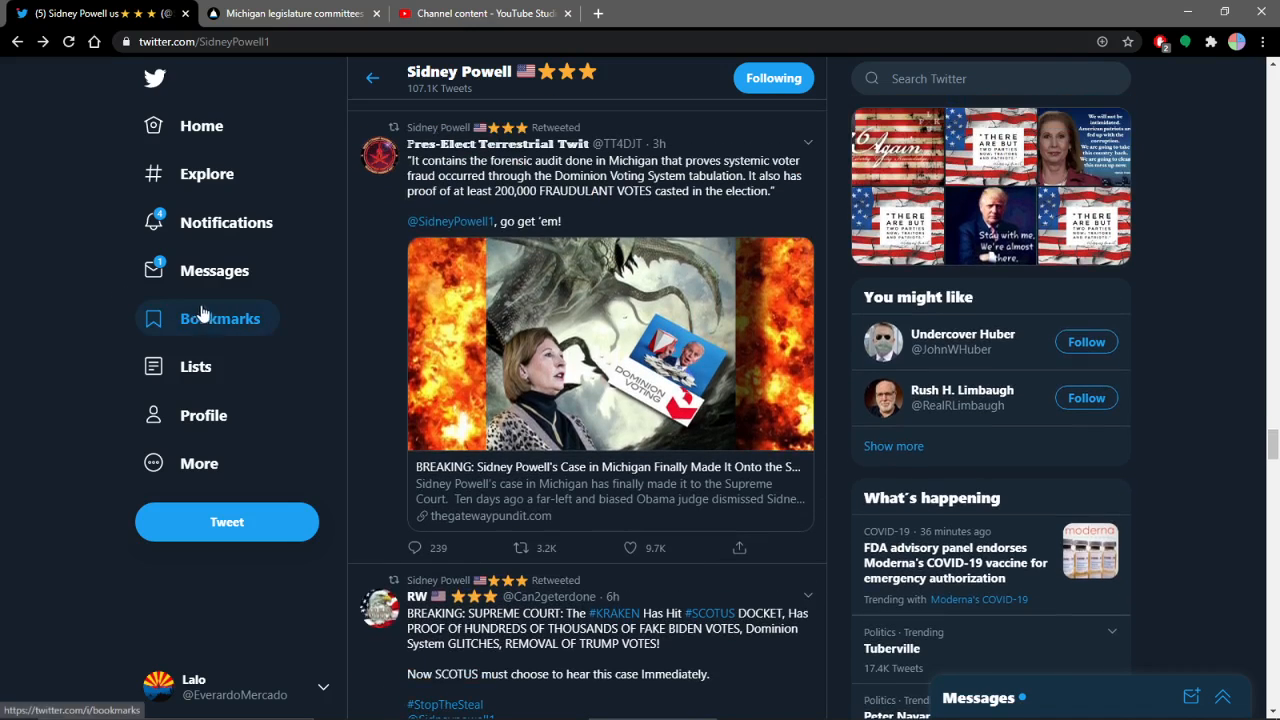
pyautogui.scroll(1, 160, 305)
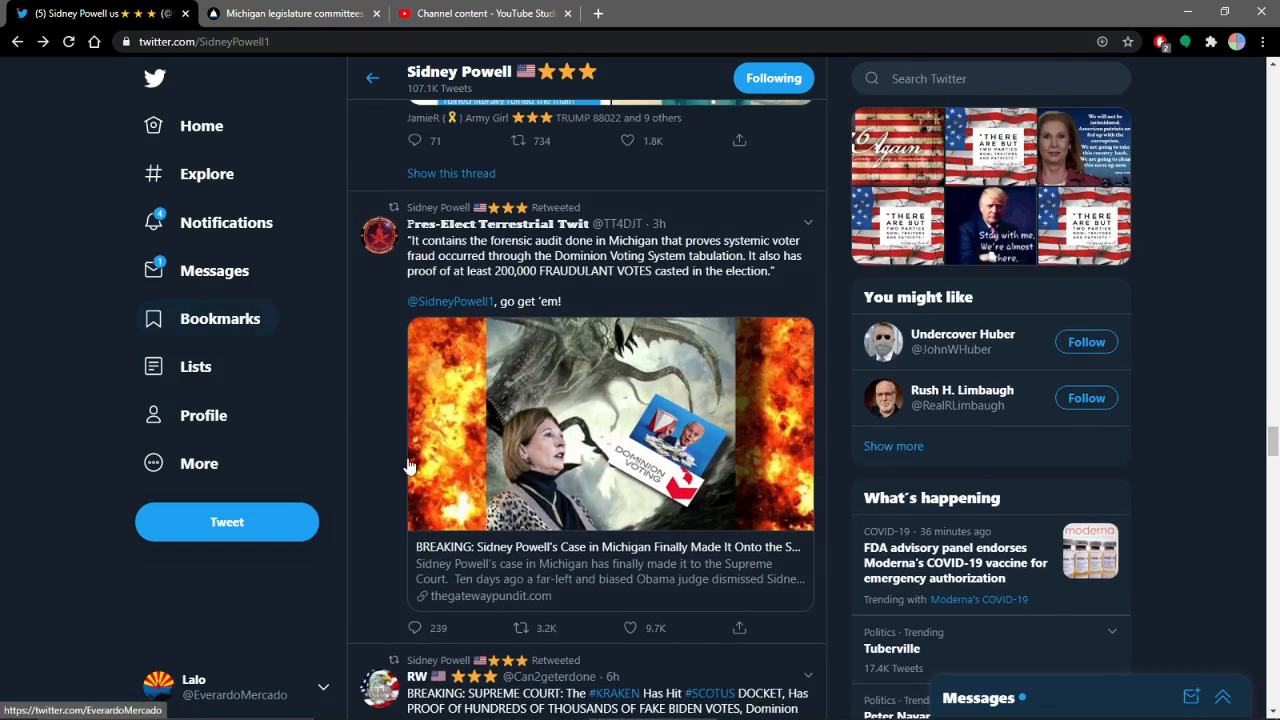
pyautogui.rightClick(530, 385)
pyautogui.click(598, 396)
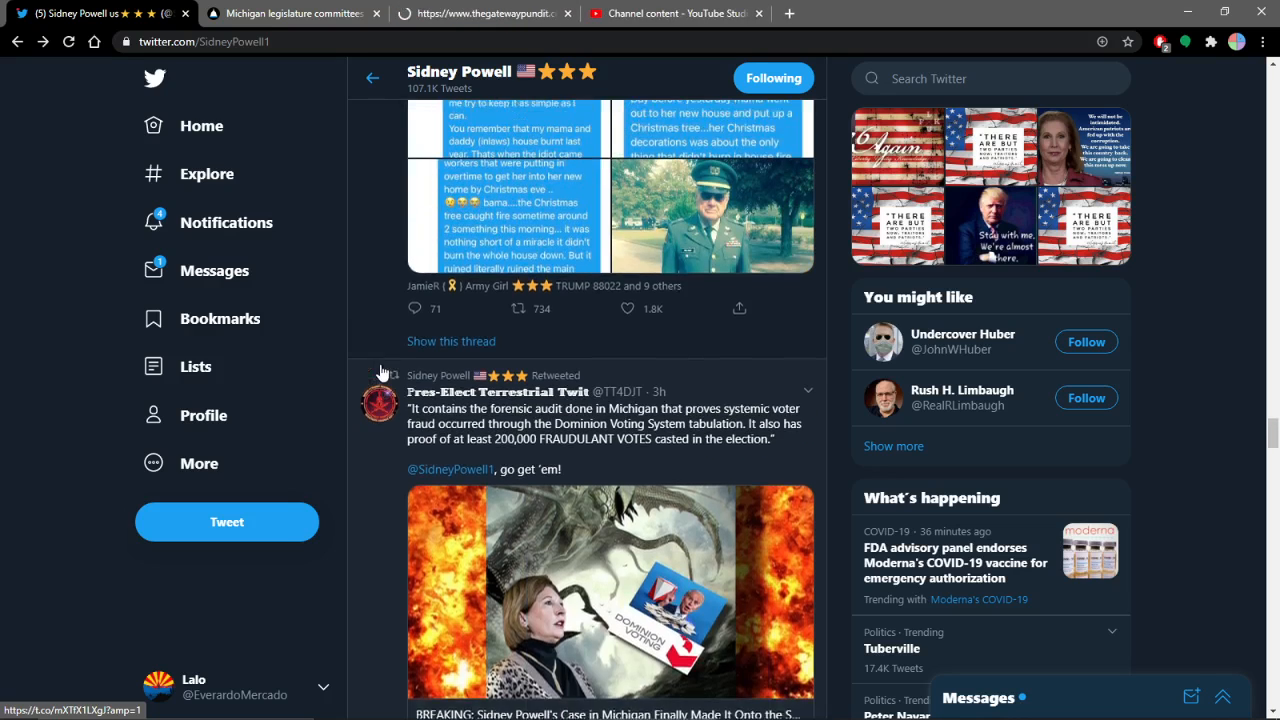
pyautogui.scroll(4, 373, 373)
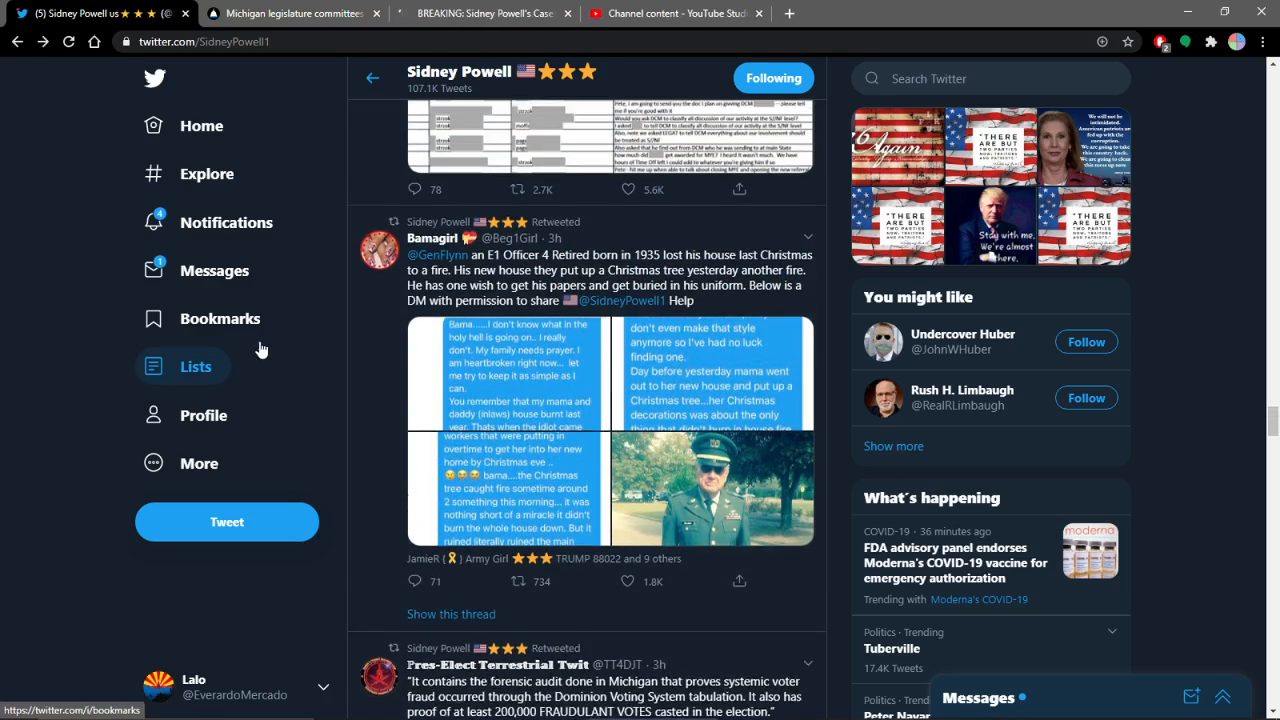
pyautogui.scroll(3, 262, 347)
pyautogui.scroll(3, 262, 347)
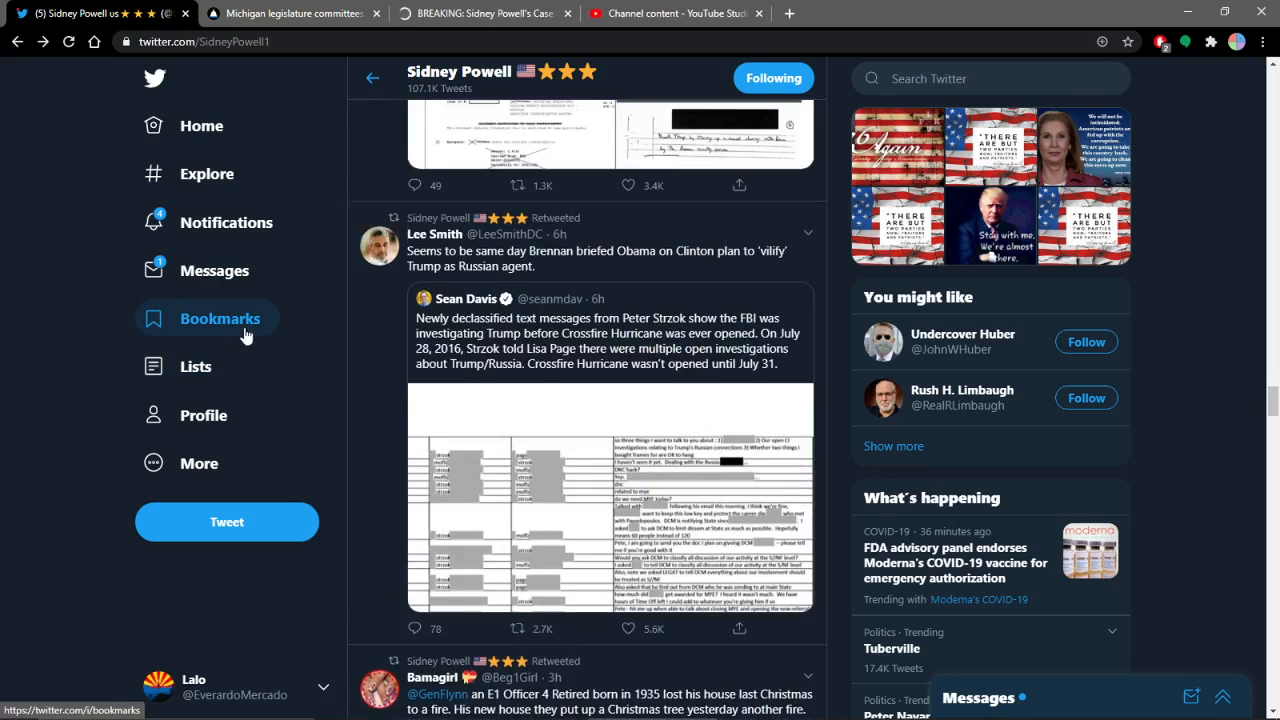
pyautogui.scroll(3, 245, 345)
pyautogui.scroll(3, 245, 345)
pyautogui.scroll(2, 240, 345)
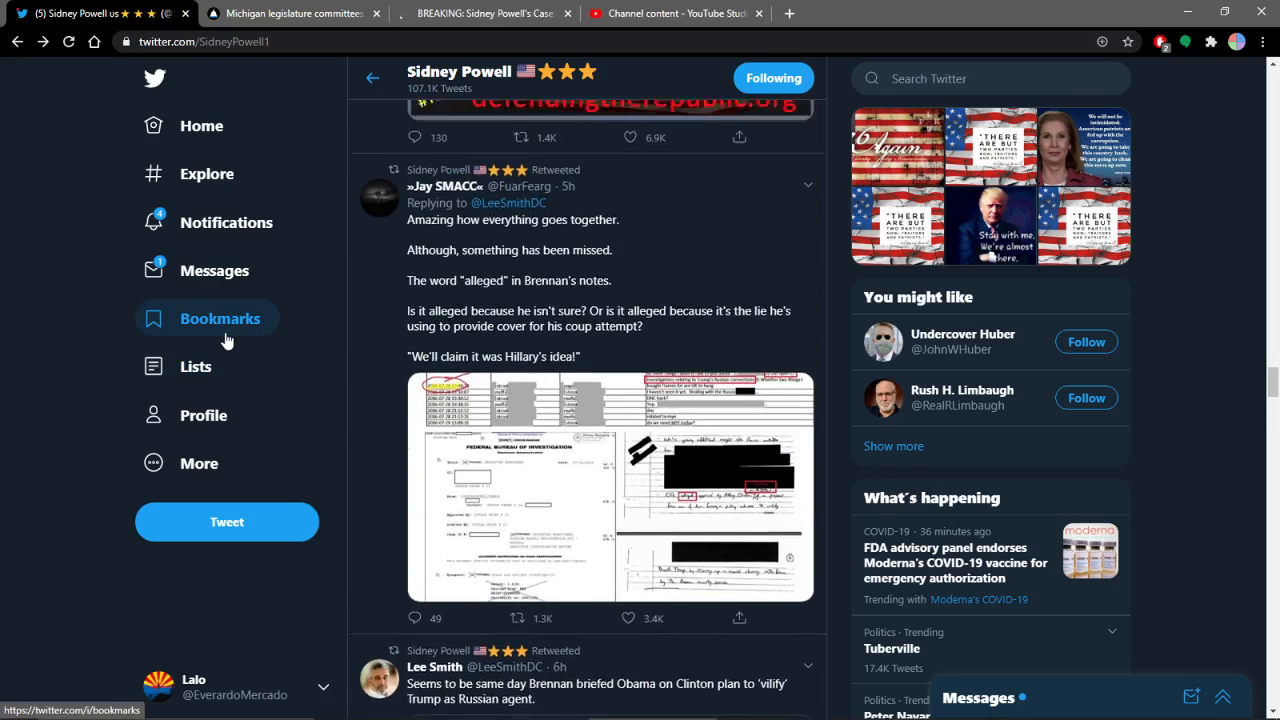
pyautogui.scroll(3, 225, 345)
pyautogui.scroll(3, 182, 357)
pyautogui.scroll(3, 182, 355)
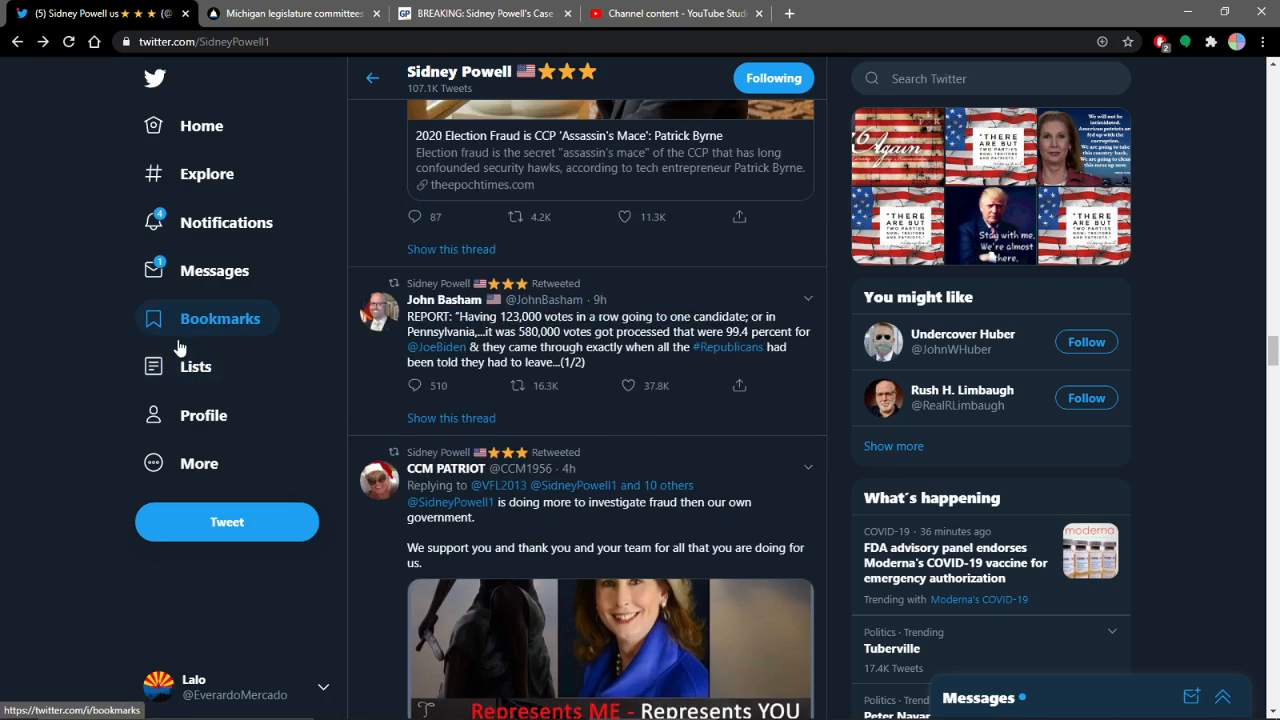
pyautogui.scroll(3, 178, 348)
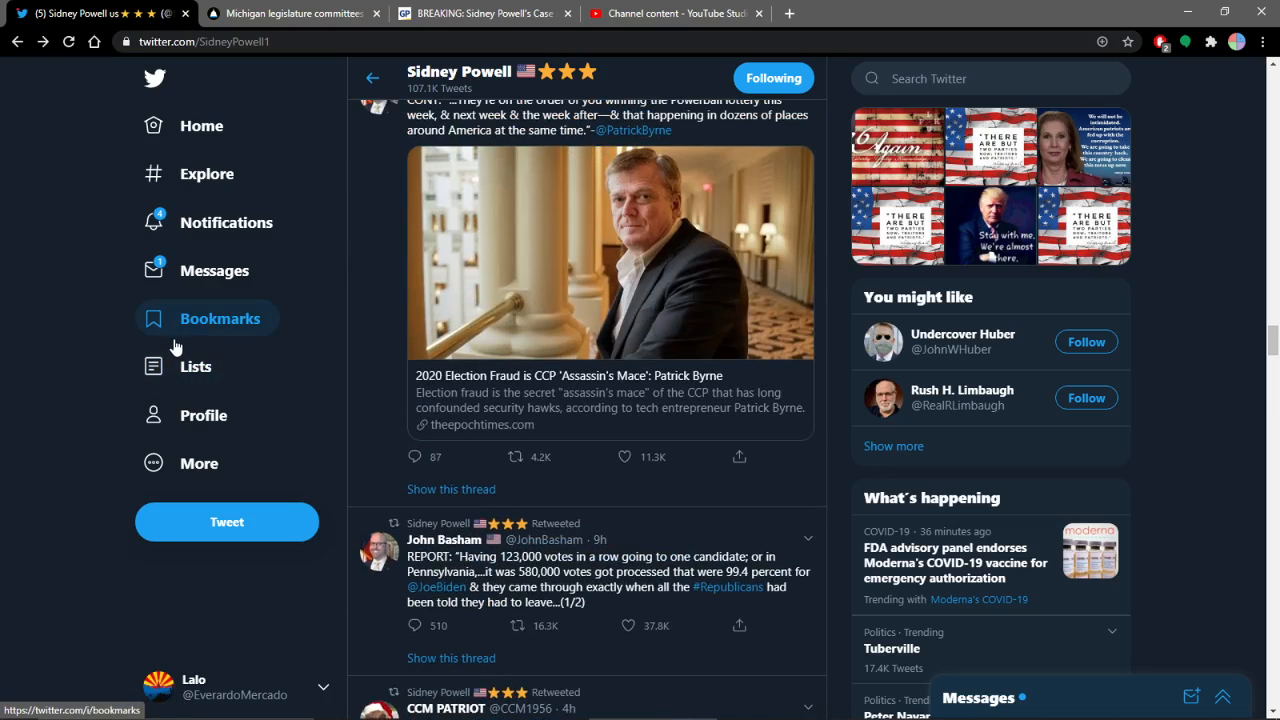
pyautogui.scroll(2, 175, 345)
pyautogui.scroll(-2, 173, 347)
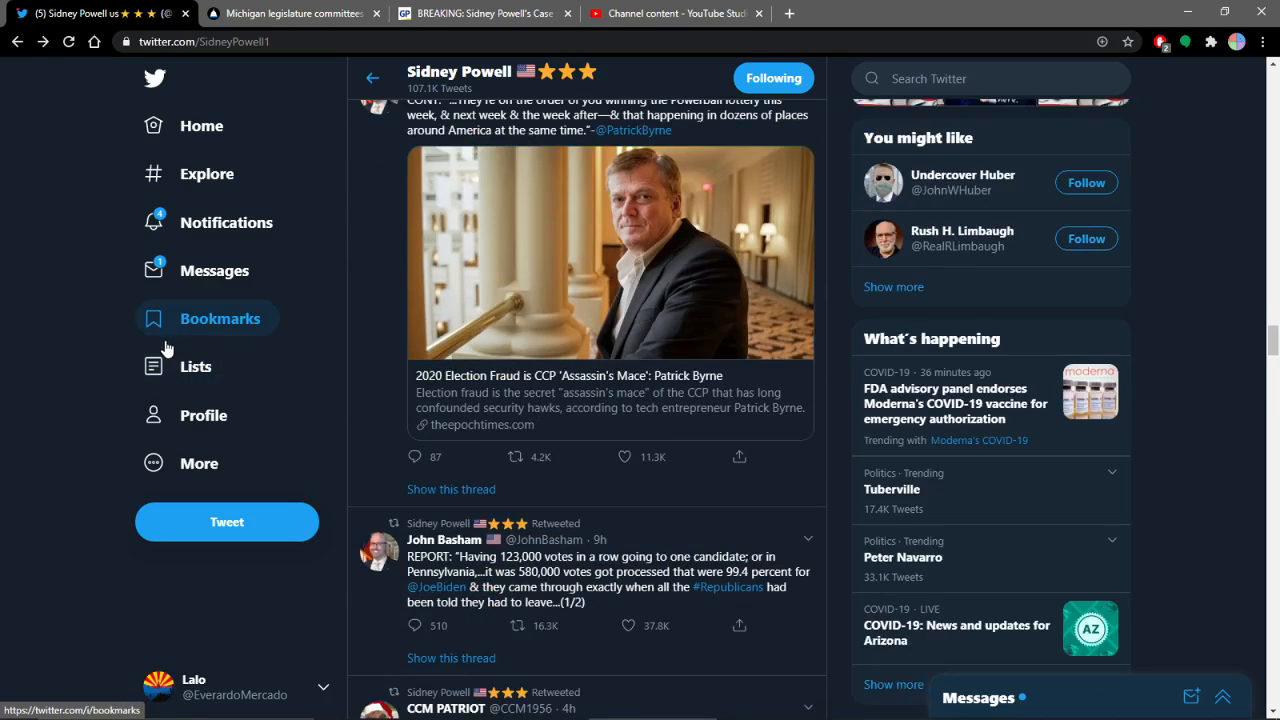
pyautogui.scroll(4, 163, 347)
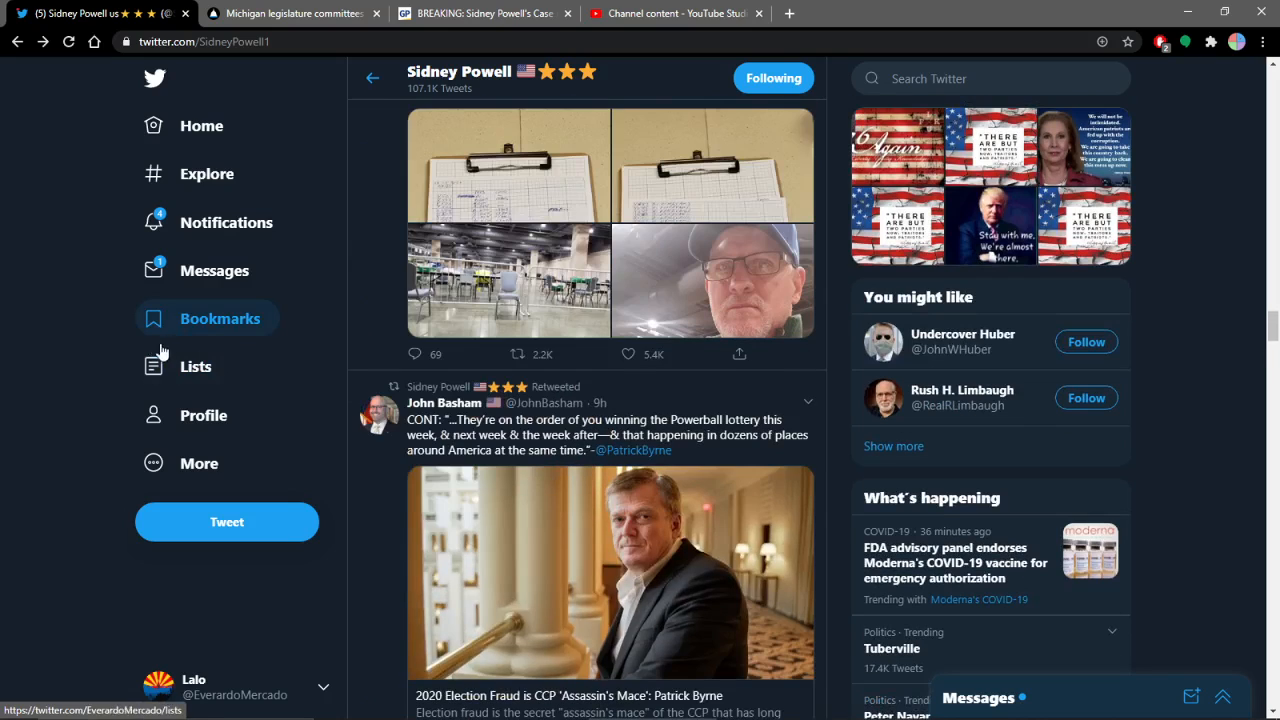
pyautogui.scroll(4, 160, 348)
pyautogui.scroll(3, 158, 350)
pyautogui.scroll(2, 160, 348)
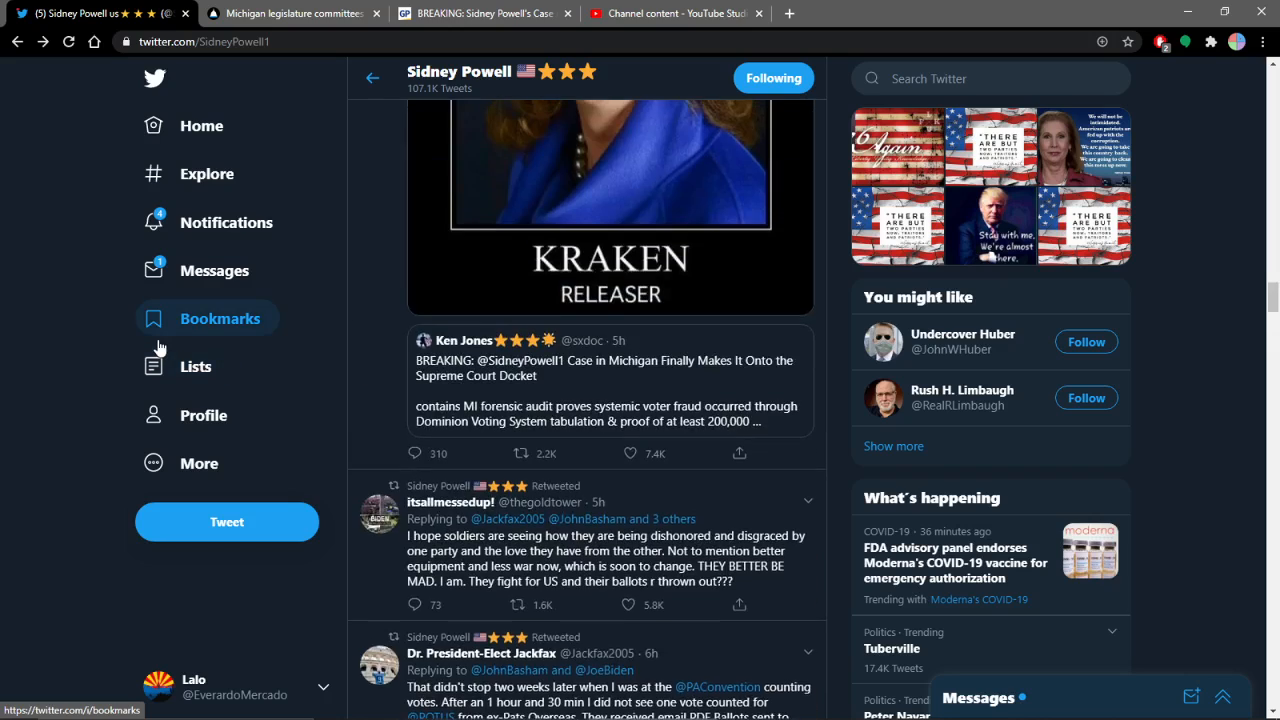
pyautogui.scroll(4, 163, 347)
pyautogui.scroll(4, 166, 347)
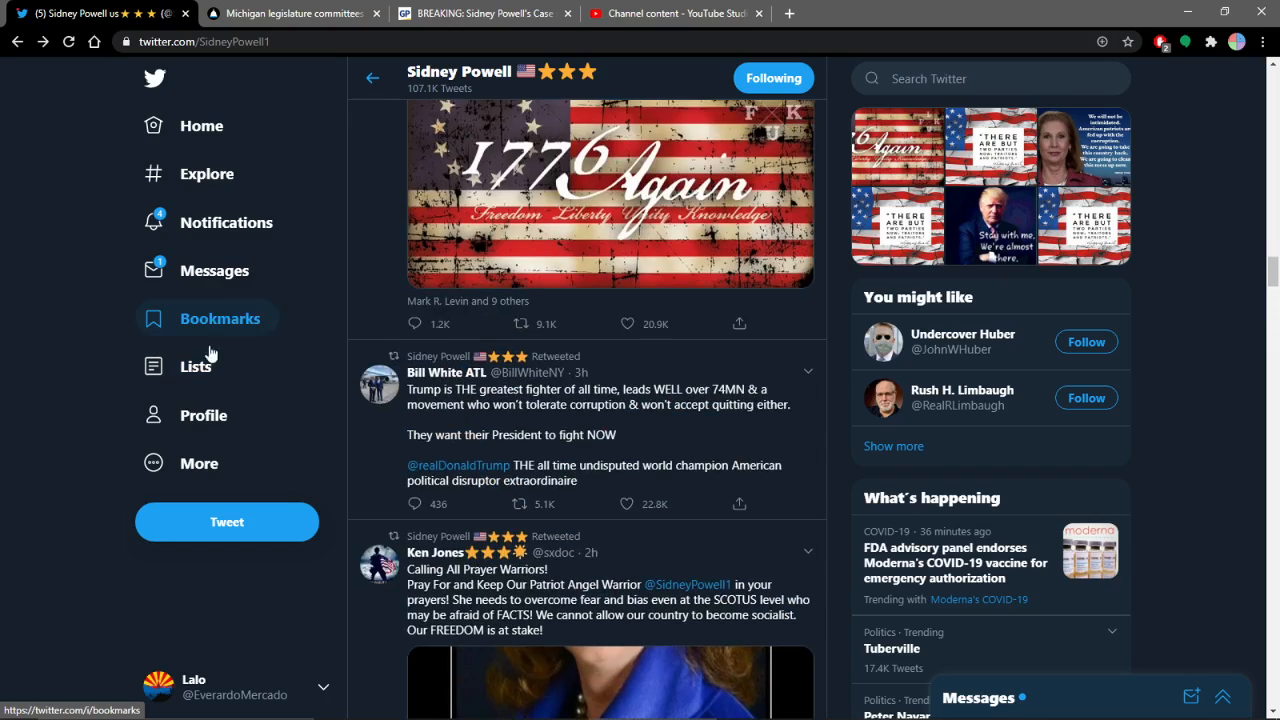
pyautogui.scroll(4, 215, 355)
pyautogui.scroll(3, 238, 362)
pyautogui.scroll(4, 238, 362)
pyautogui.scroll(2, 236, 355)
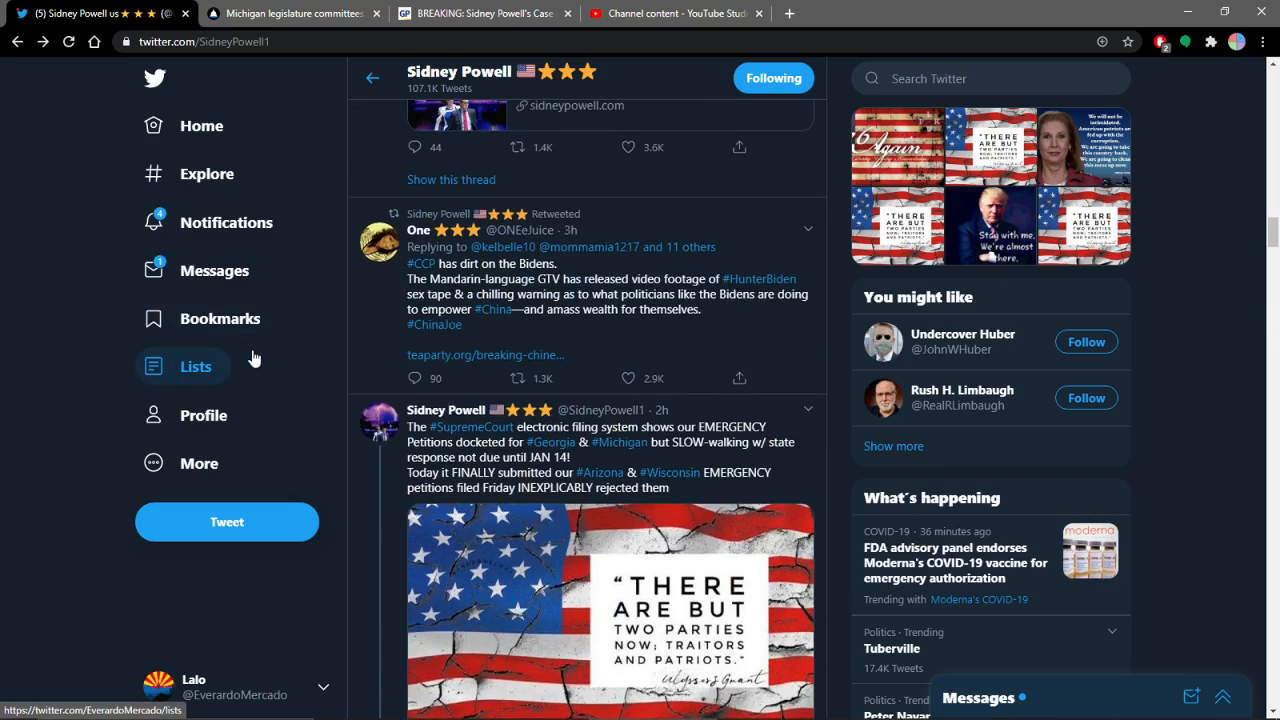
pyautogui.scroll(4, 234, 350)
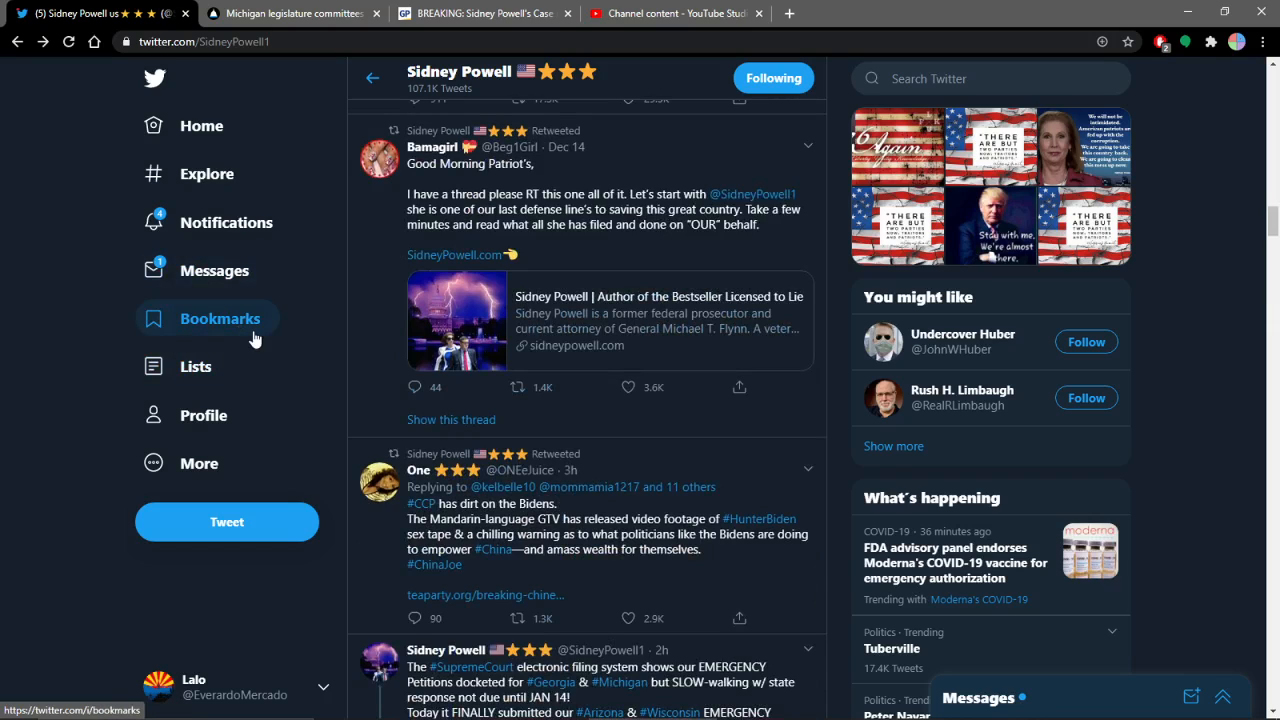
pyautogui.scroll(2, 255, 338)
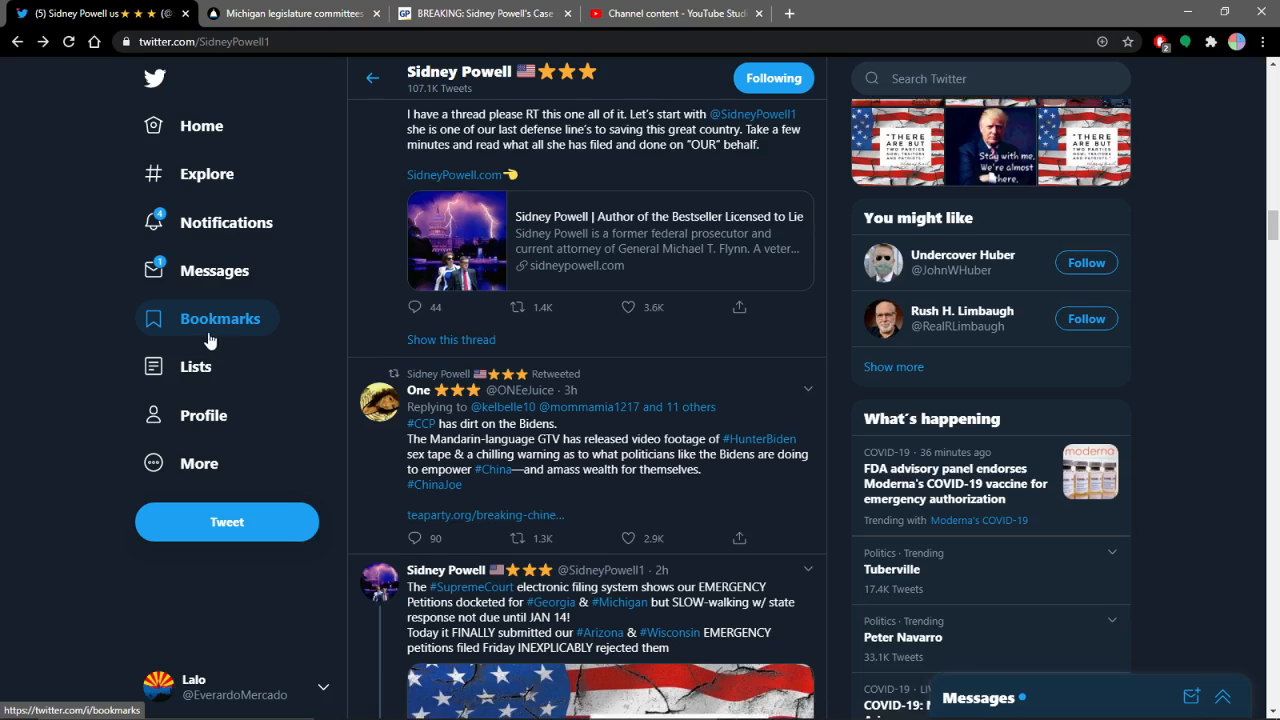
pyautogui.scroll(2, 182, 314)
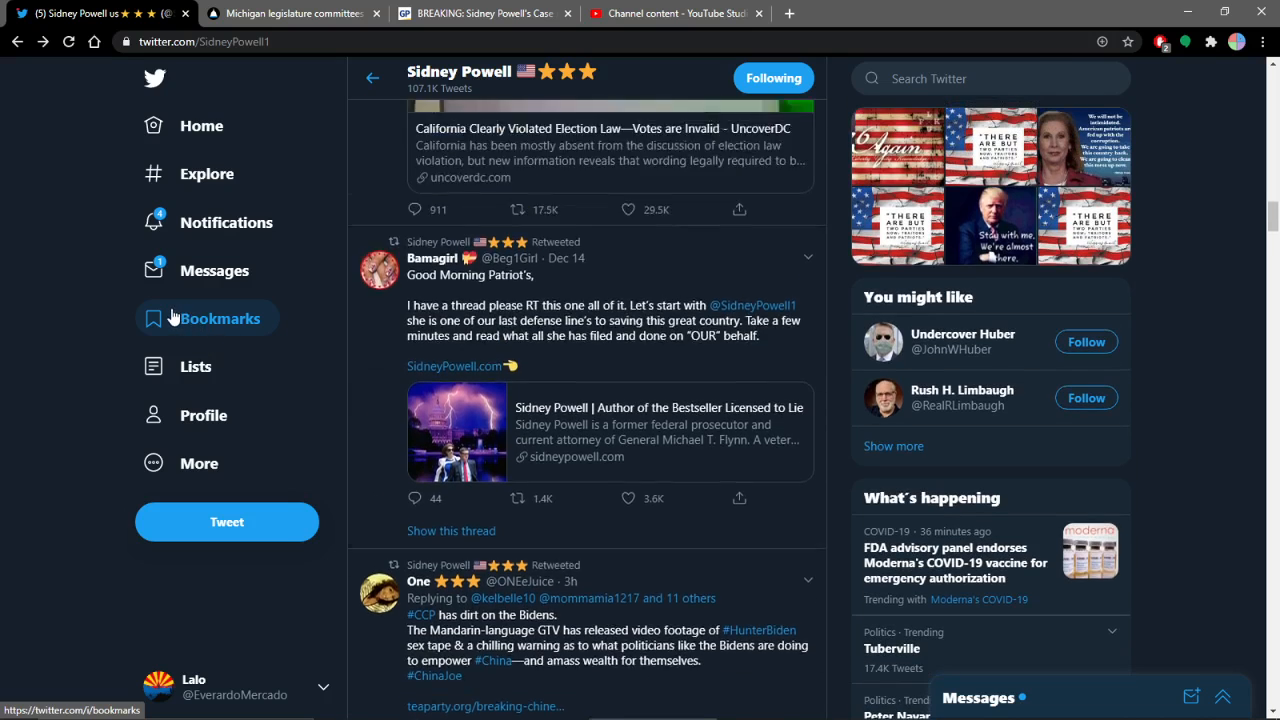
pyautogui.scroll(2, 175, 316)
pyautogui.scroll(4, 170, 318)
pyautogui.scroll(2, 166, 320)
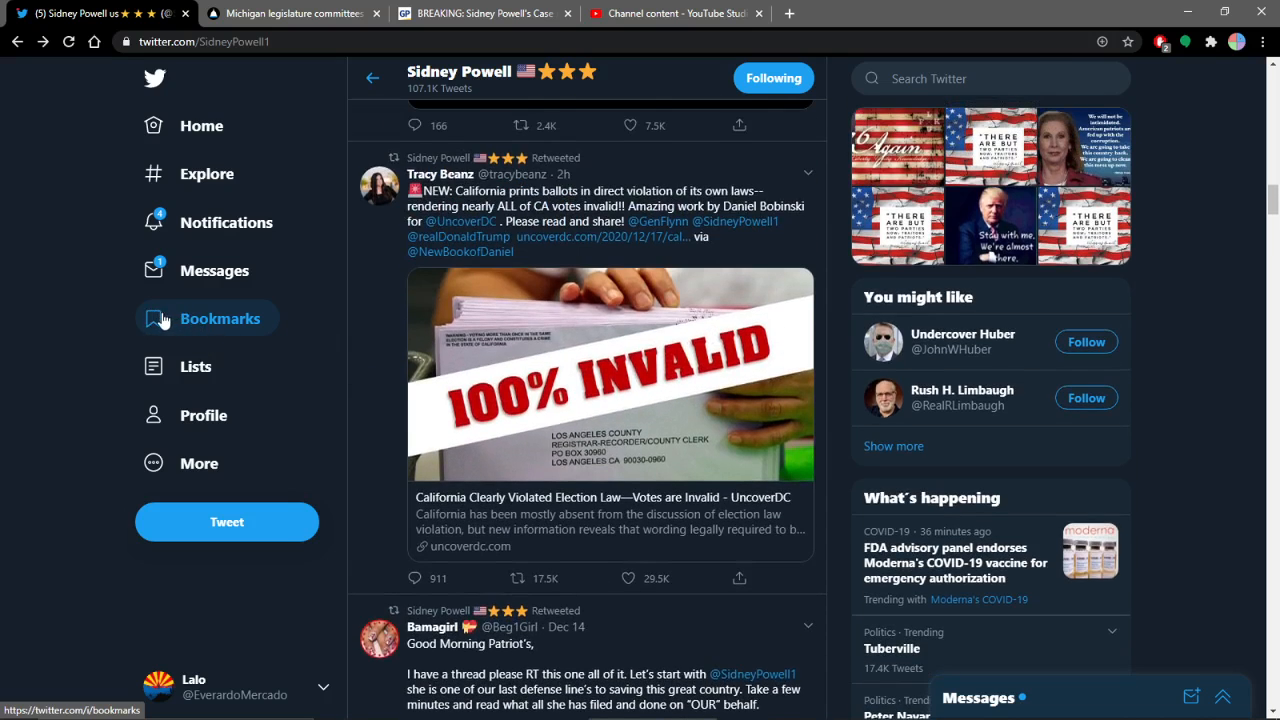
pyautogui.scroll(5, 162, 320)
pyautogui.scroll(3, 165, 320)
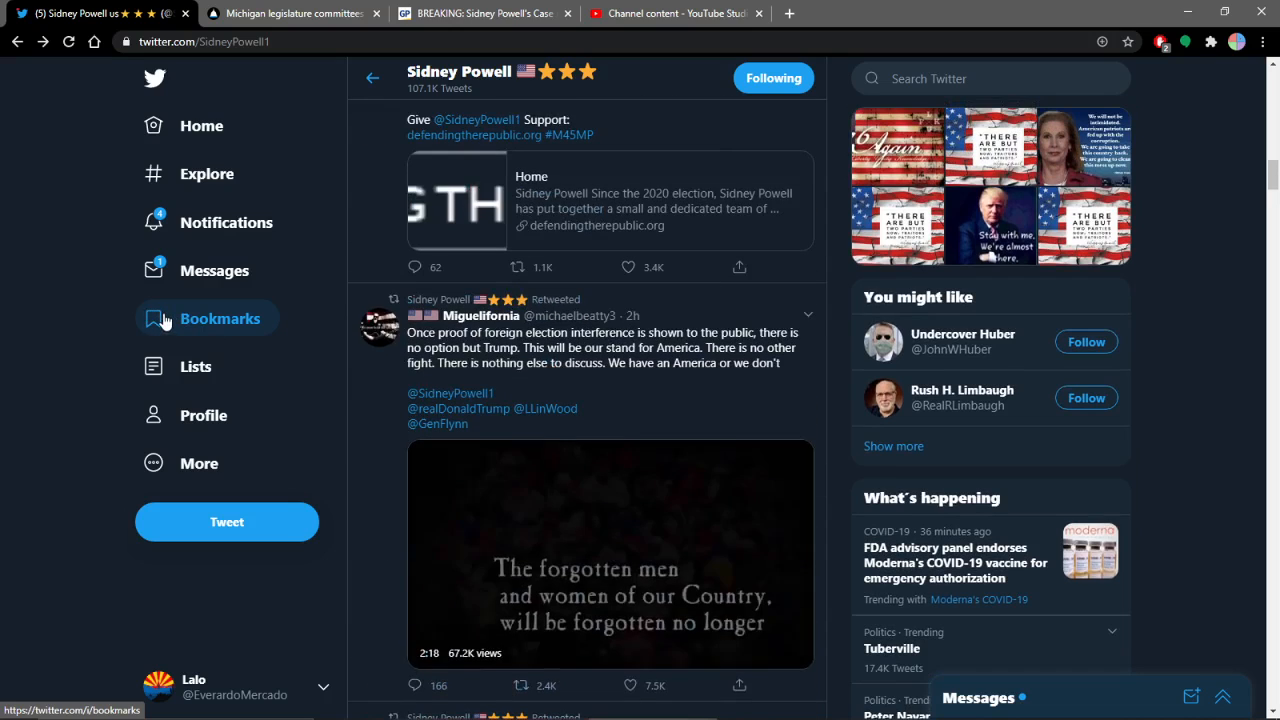
pyautogui.scroll(4, 165, 320)
pyautogui.scroll(2, 165, 320)
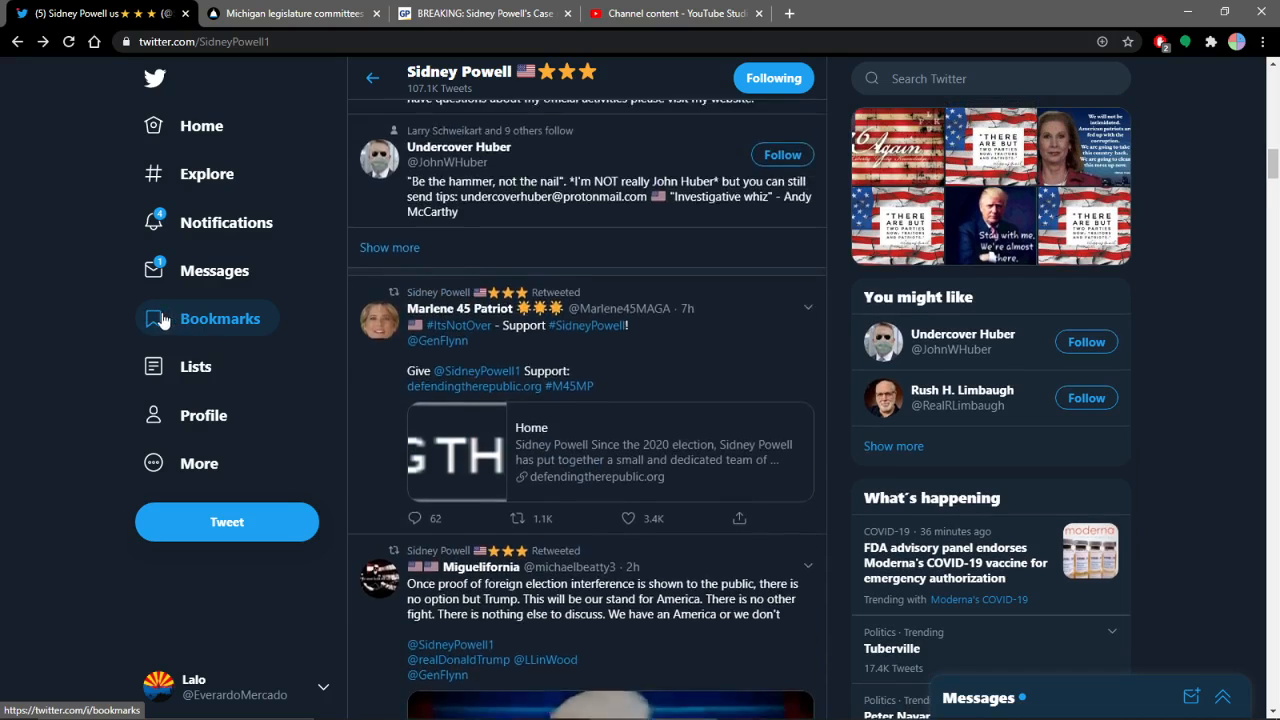
pyautogui.scroll(3, 165, 320)
pyautogui.scroll(3, 162, 320)
pyautogui.scroll(3, 158, 320)
pyautogui.scroll(2, 150, 320)
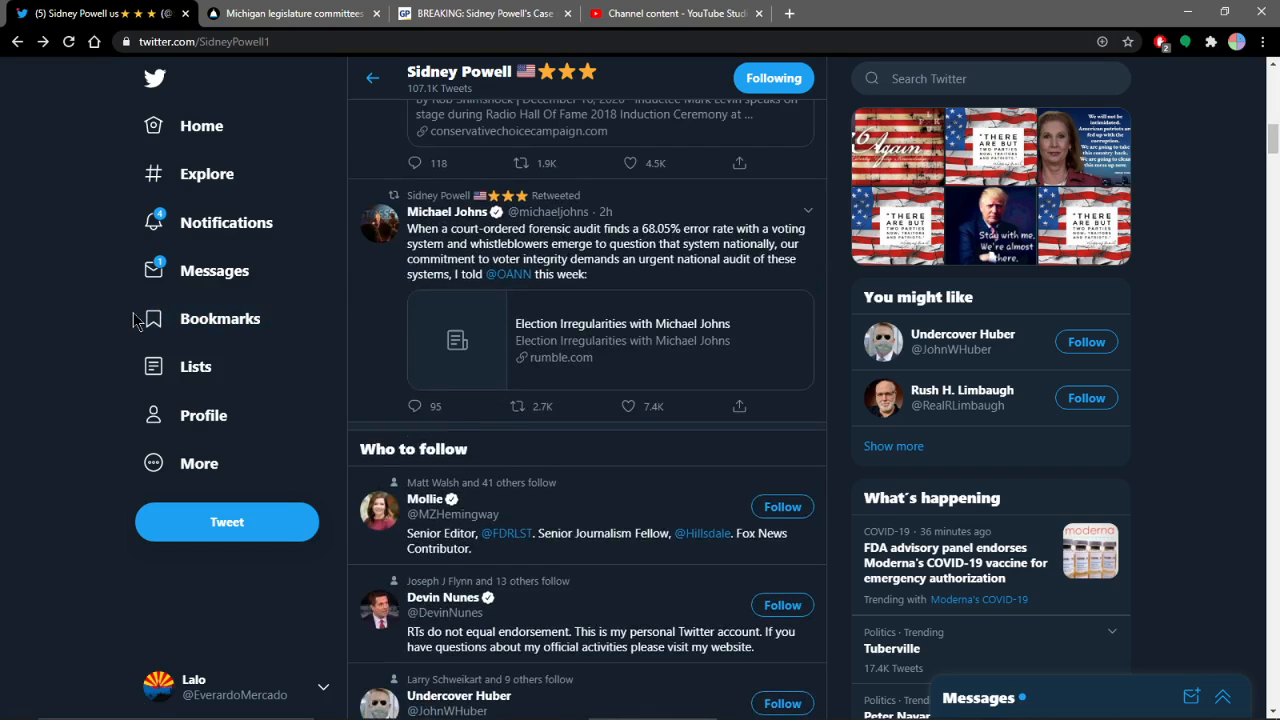
pyautogui.scroll(3, 138, 320)
pyautogui.scroll(2, 135, 318)
pyautogui.scroll(3, 130, 316)
pyautogui.scroll(3, 145, 318)
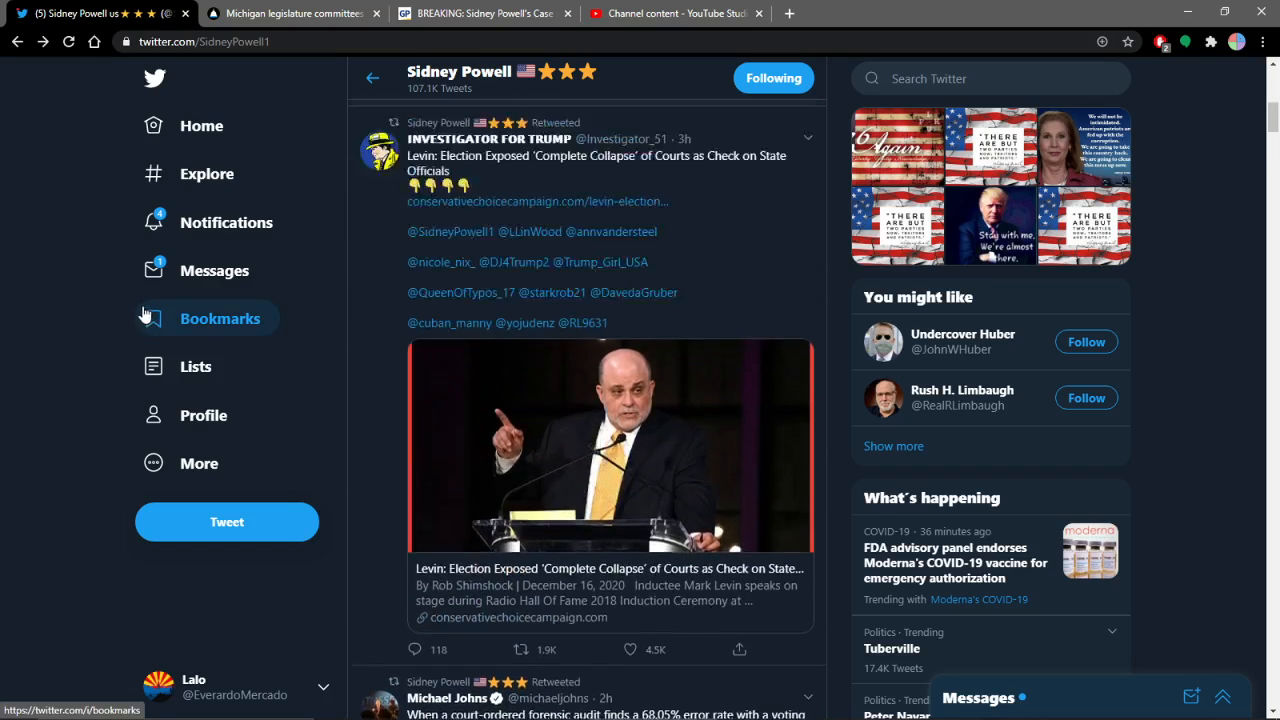
pyautogui.scroll(3, 145, 316)
pyautogui.scroll(3, 148, 320)
pyautogui.scroll(3, 150, 325)
pyautogui.scroll(2, 155, 336)
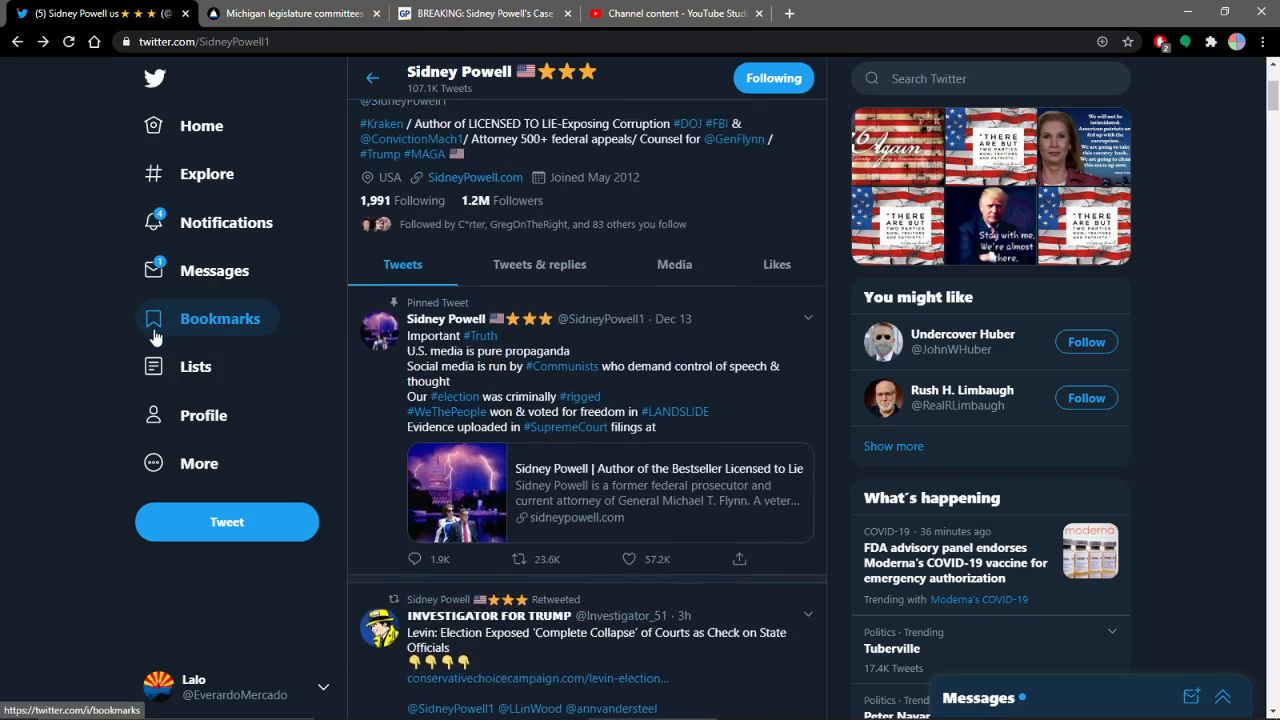
pyautogui.scroll(3, 155, 336)
pyautogui.scroll(3, 158, 332)
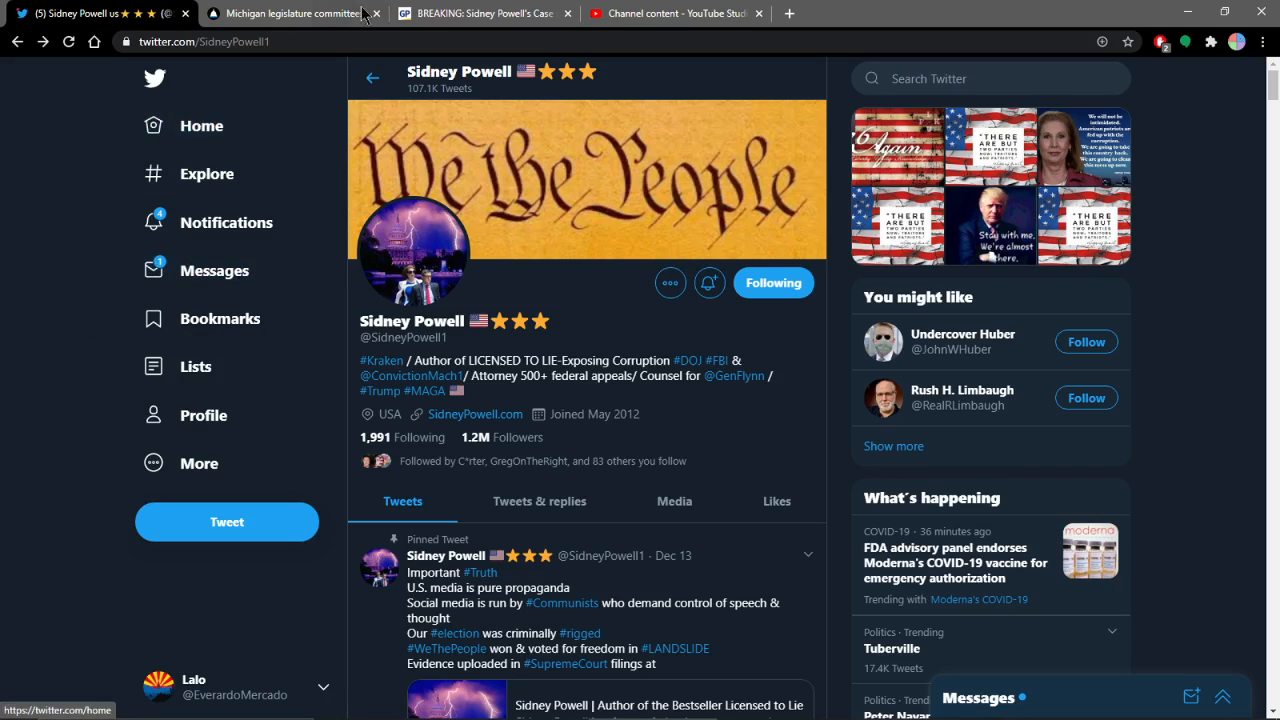
# Switch to the Gateway Pundit Powell-case article and dismiss its adblocker notice without disabling.
pyautogui.click(480, 13)
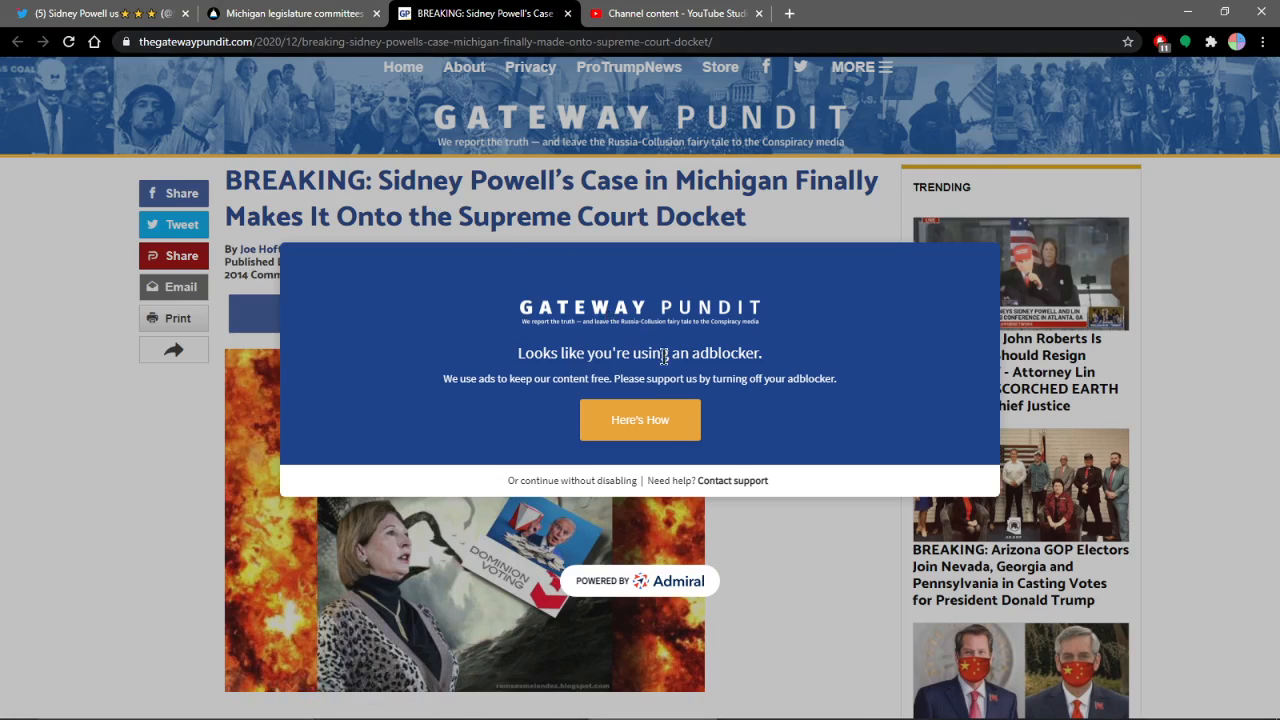
pyautogui.click(635, 486)
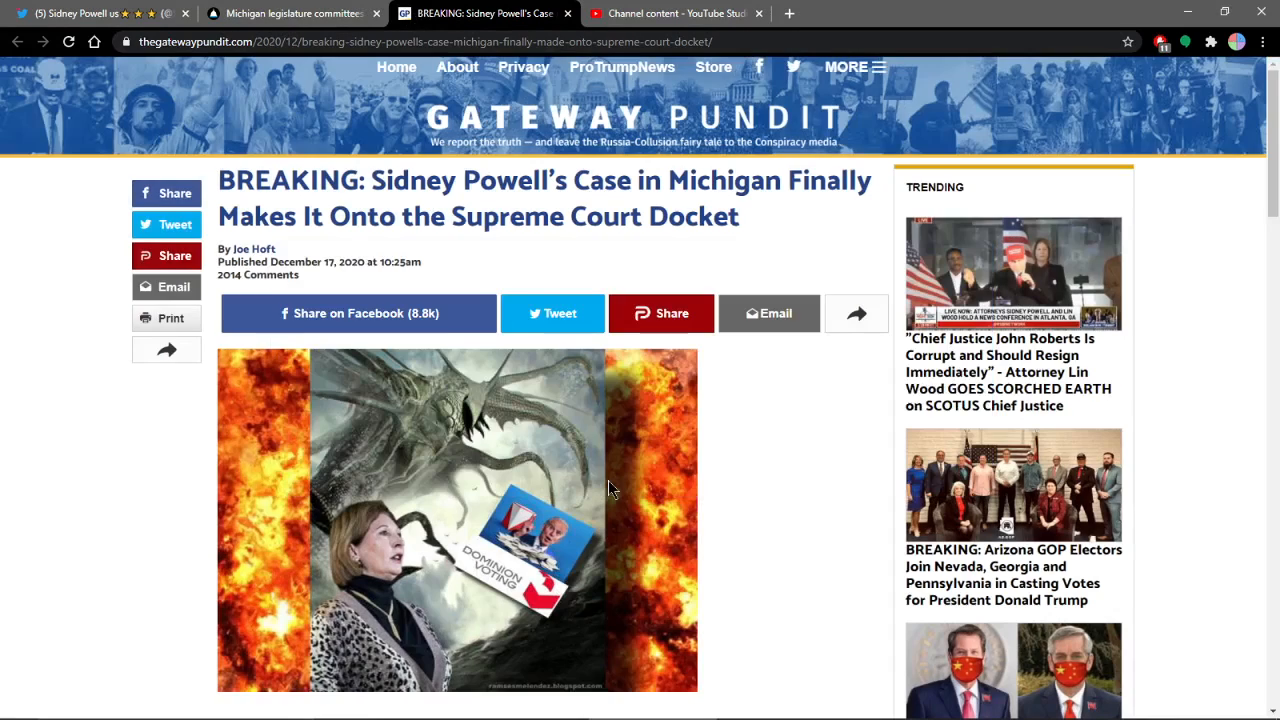
pyautogui.scroll(-1, 332, 413)
pyautogui.scroll(-2, 320, 422)
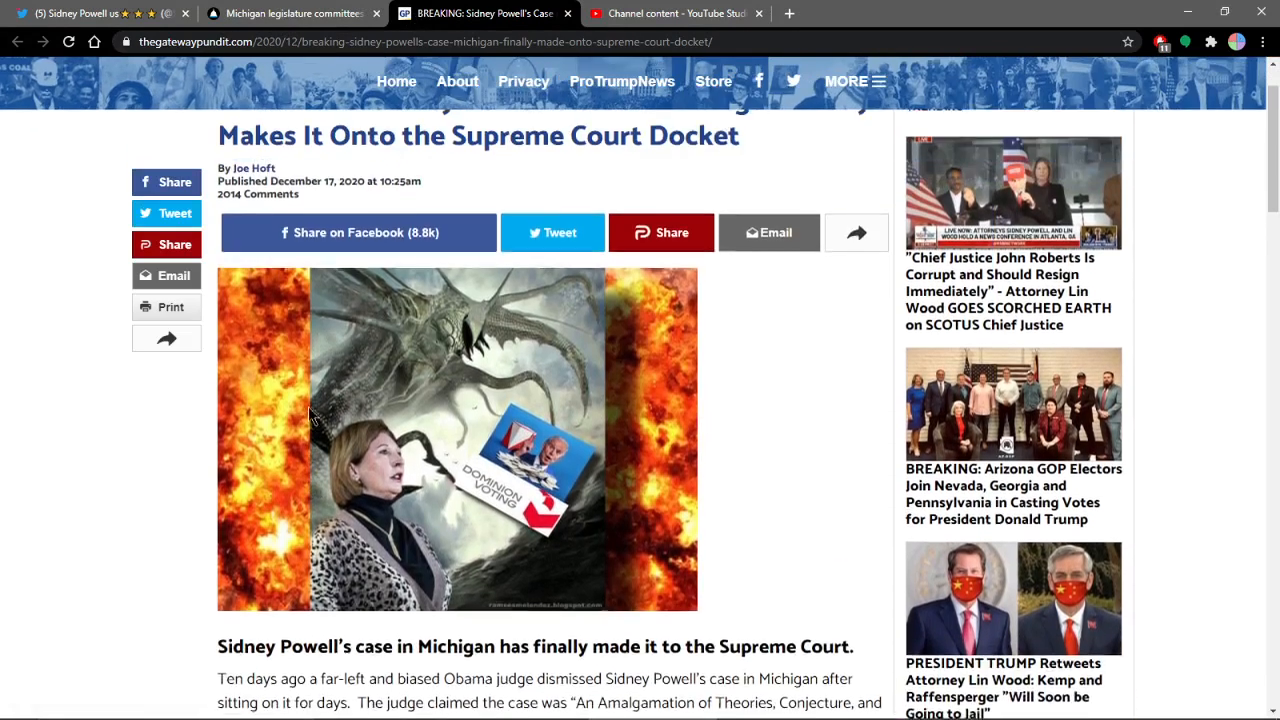
pyautogui.scroll(-3, 297, 406)
pyautogui.scroll(-1, 264, 398)
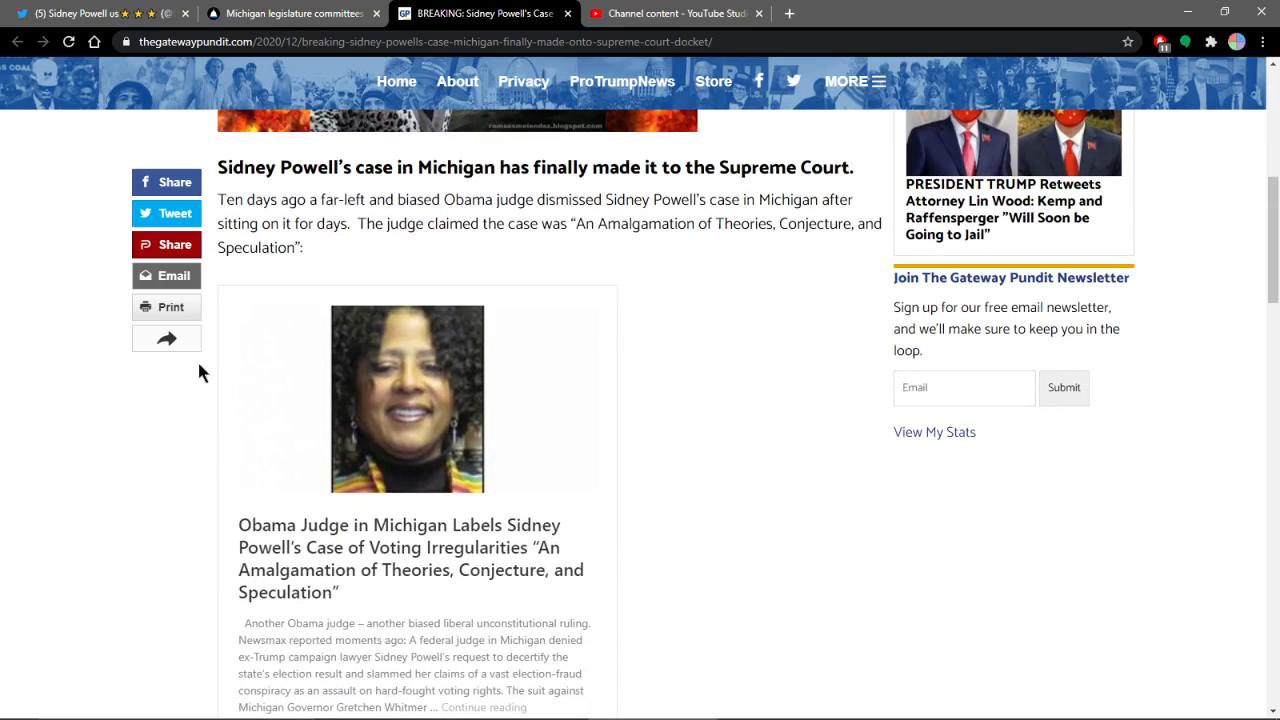
pyautogui.scroll(-3, 197, 356)
pyautogui.scroll(-3, 198, 347)
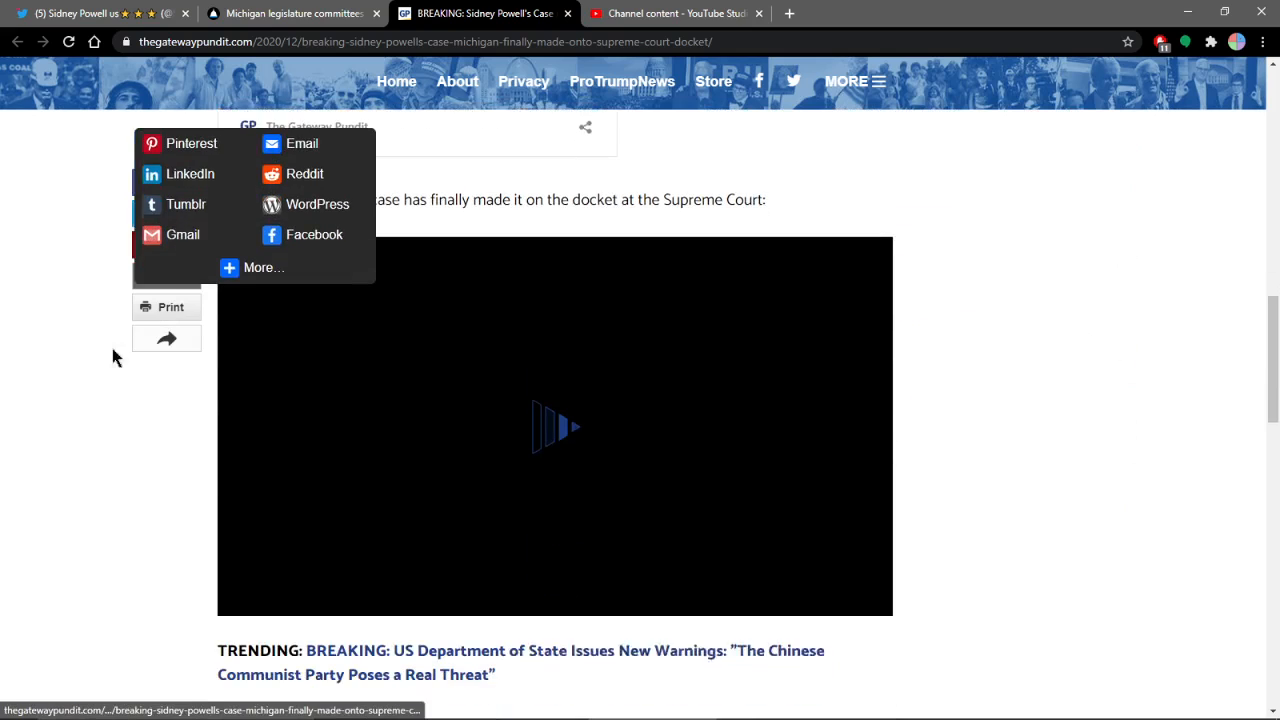
pyautogui.scroll(-1, 53, 363)
pyautogui.scroll(-3, 95, 345)
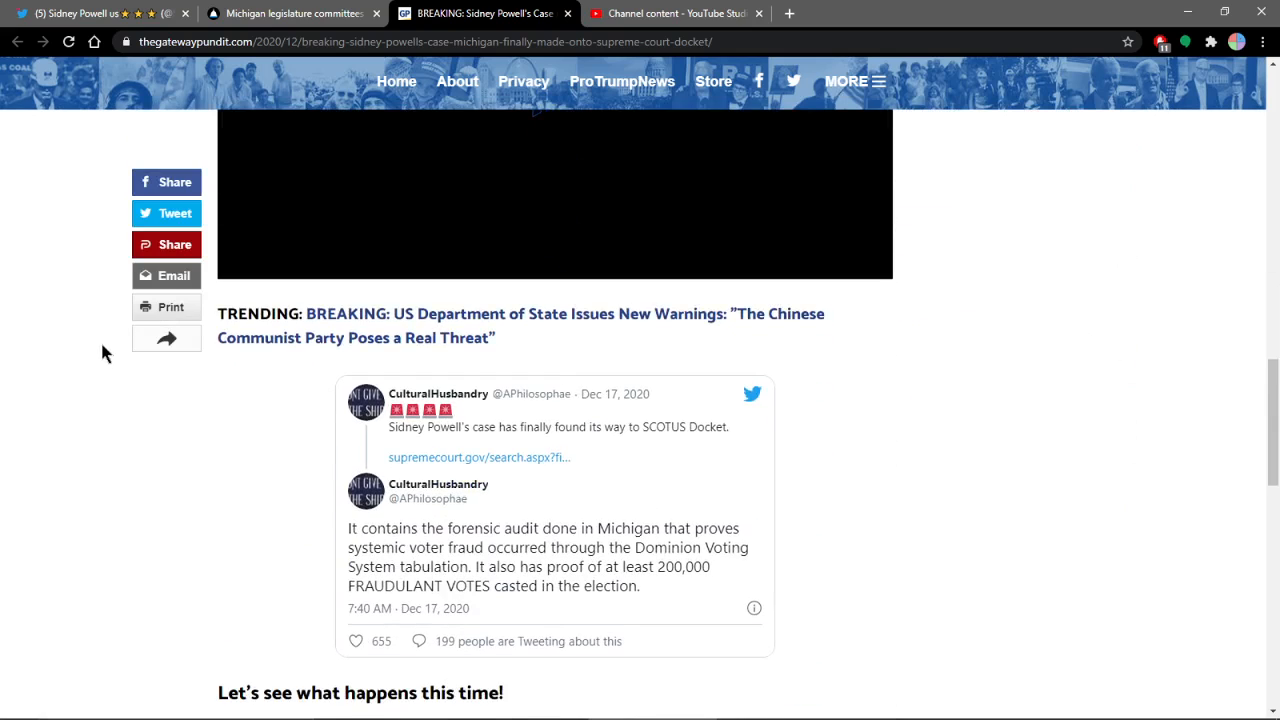
pyautogui.scroll(-2, 100, 339)
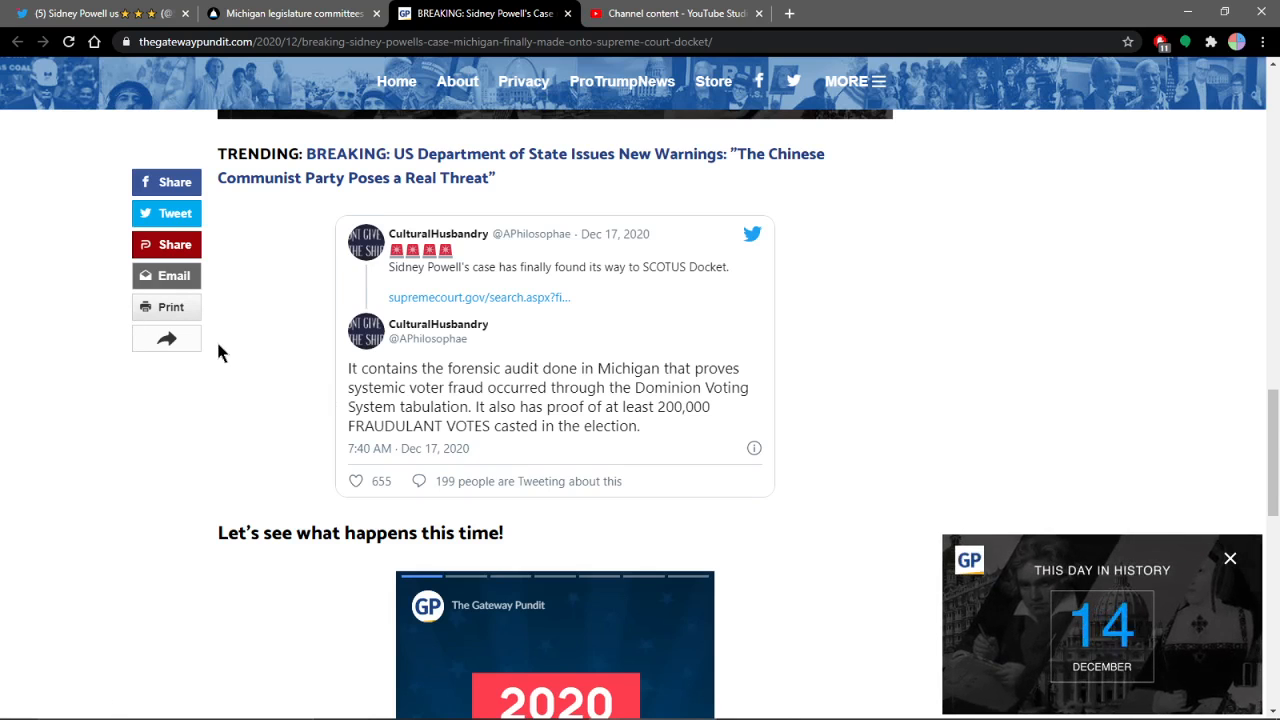
pyautogui.scroll(-3, 220, 352)
pyautogui.scroll(-3, 228, 339)
pyautogui.scroll(-3, 205, 327)
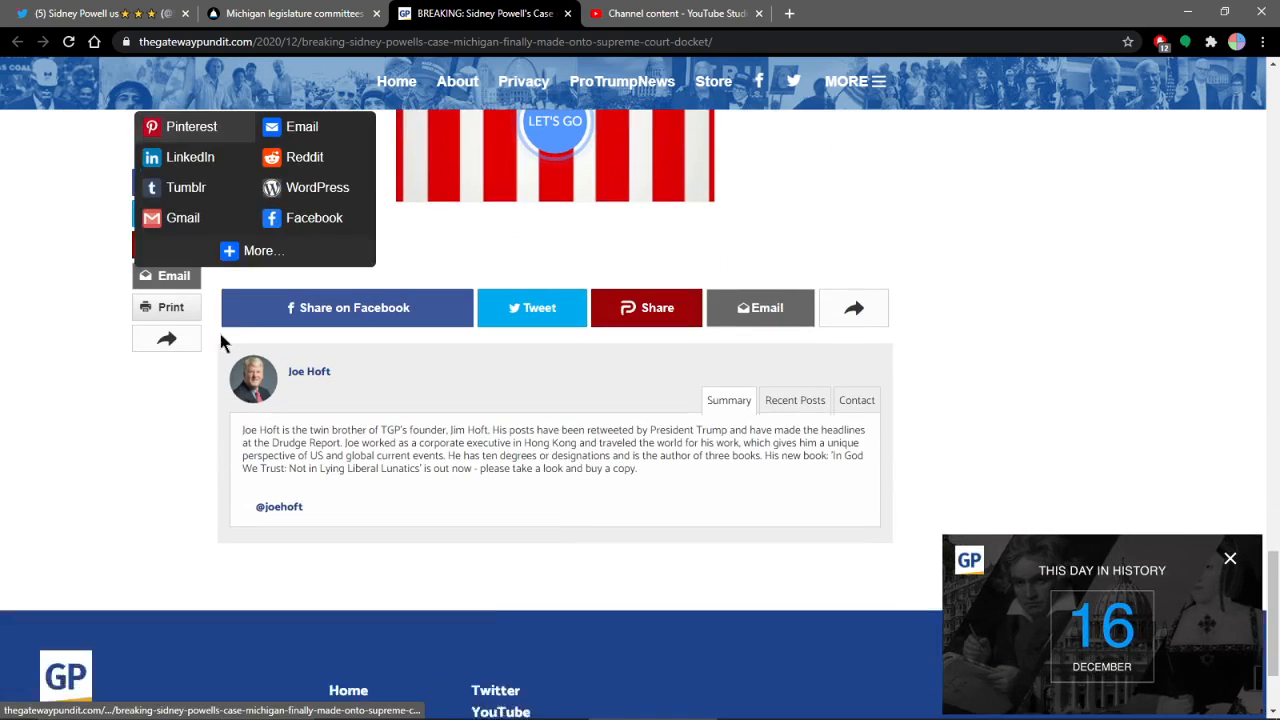
pyautogui.scroll(-3, 221, 342)
pyautogui.scroll(5, 441, 317)
pyautogui.scroll(10, 328, 243)
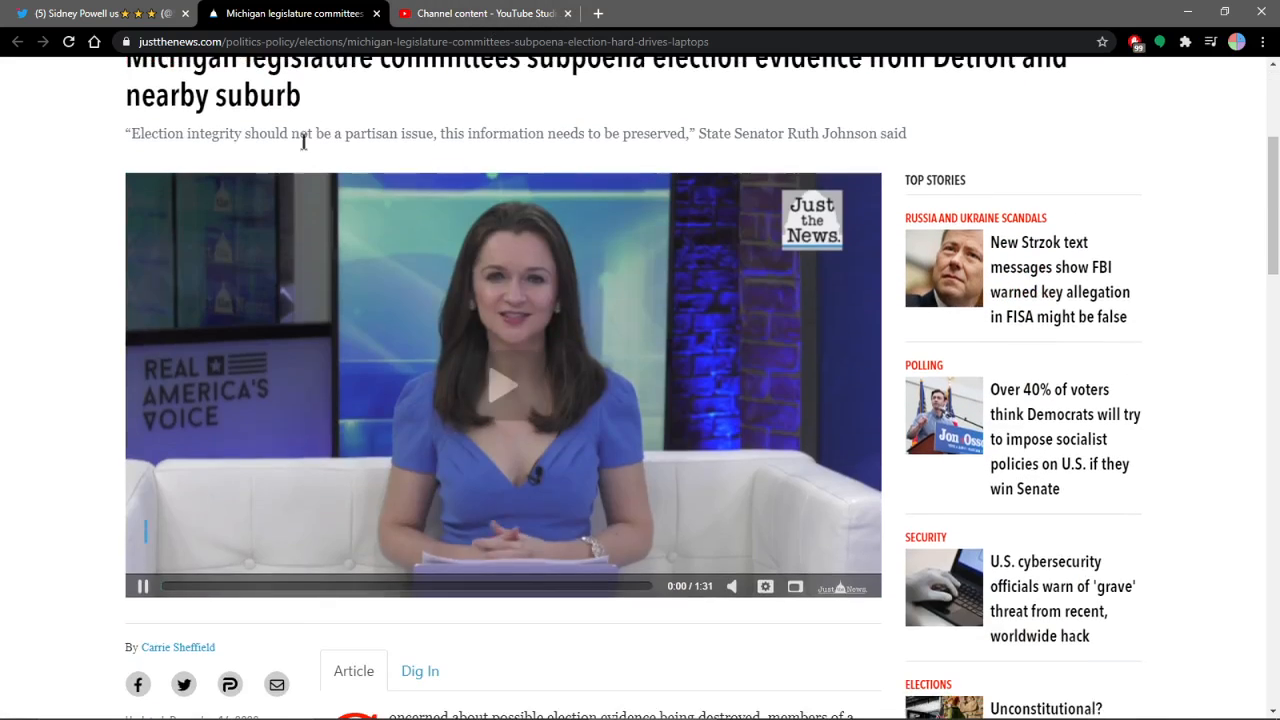
pyautogui.scroll(3, 304, 143)
pyautogui.scroll(-5, 128, 171)
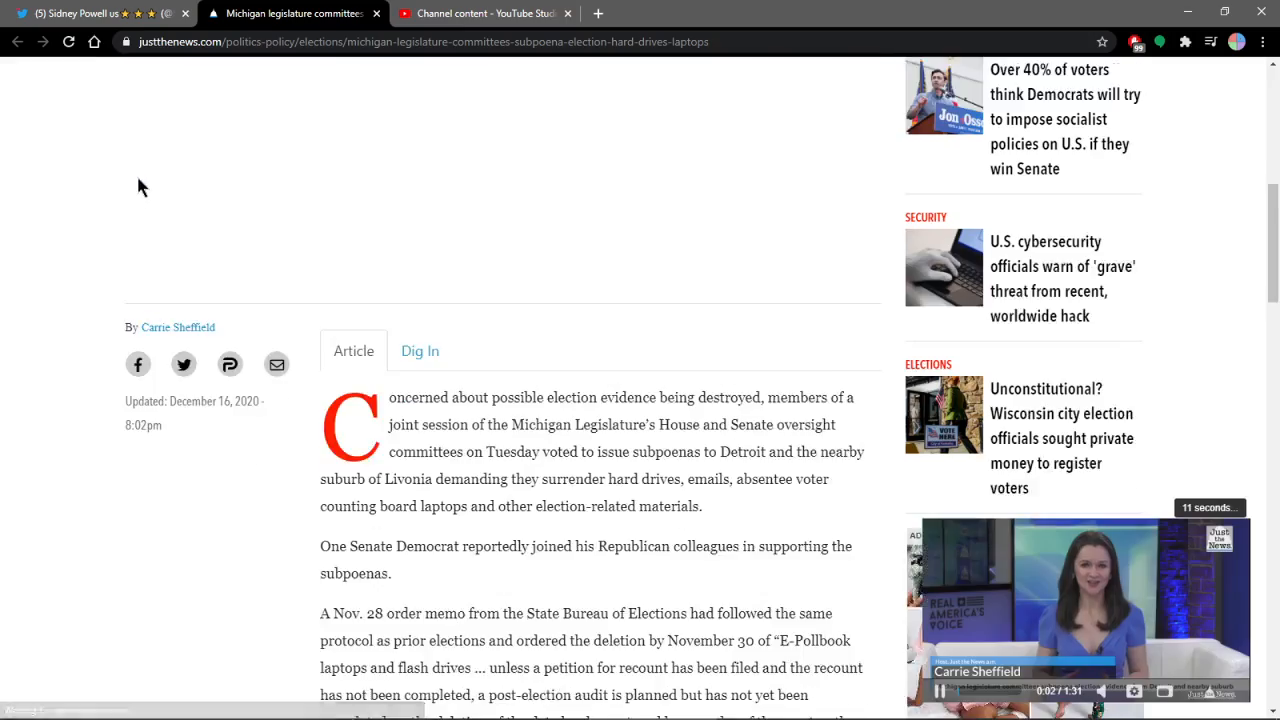
pyautogui.scroll(-8, 140, 186)
pyautogui.scroll(-5, 140, 186)
pyautogui.scroll(-3, 140, 186)
pyautogui.scroll(-4, 140, 186)
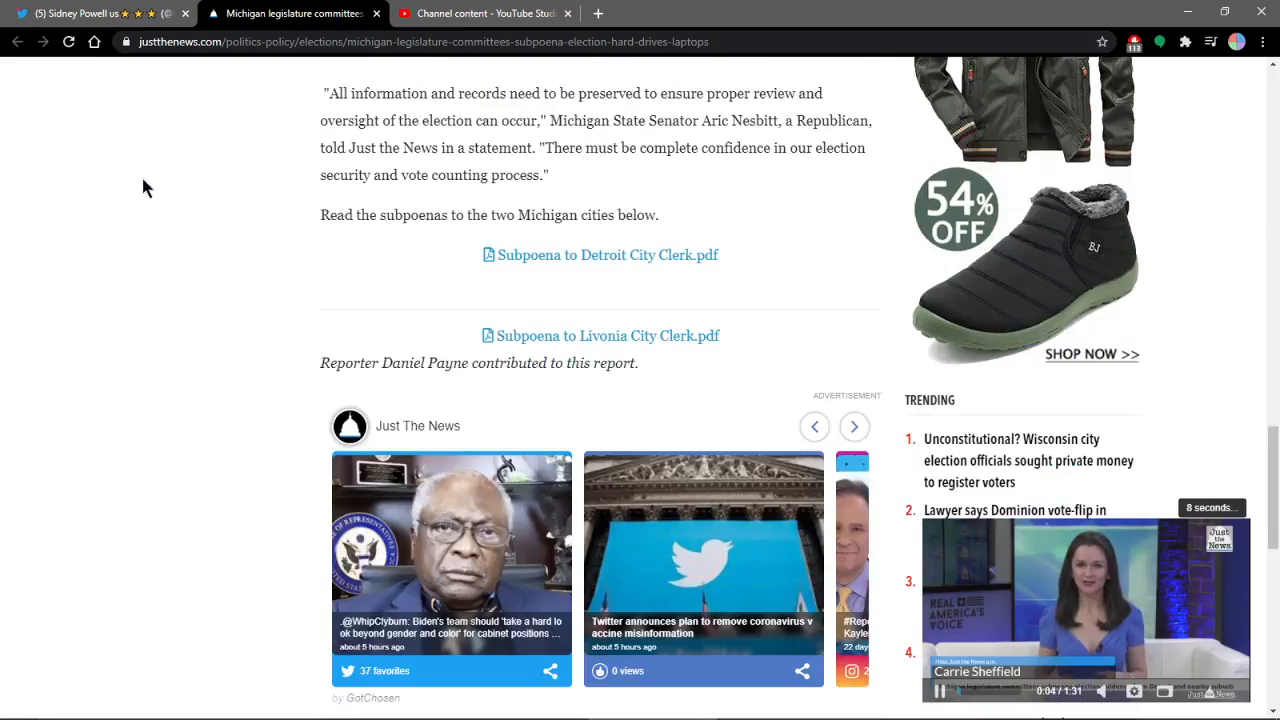
pyautogui.scroll(5, 189, 155)
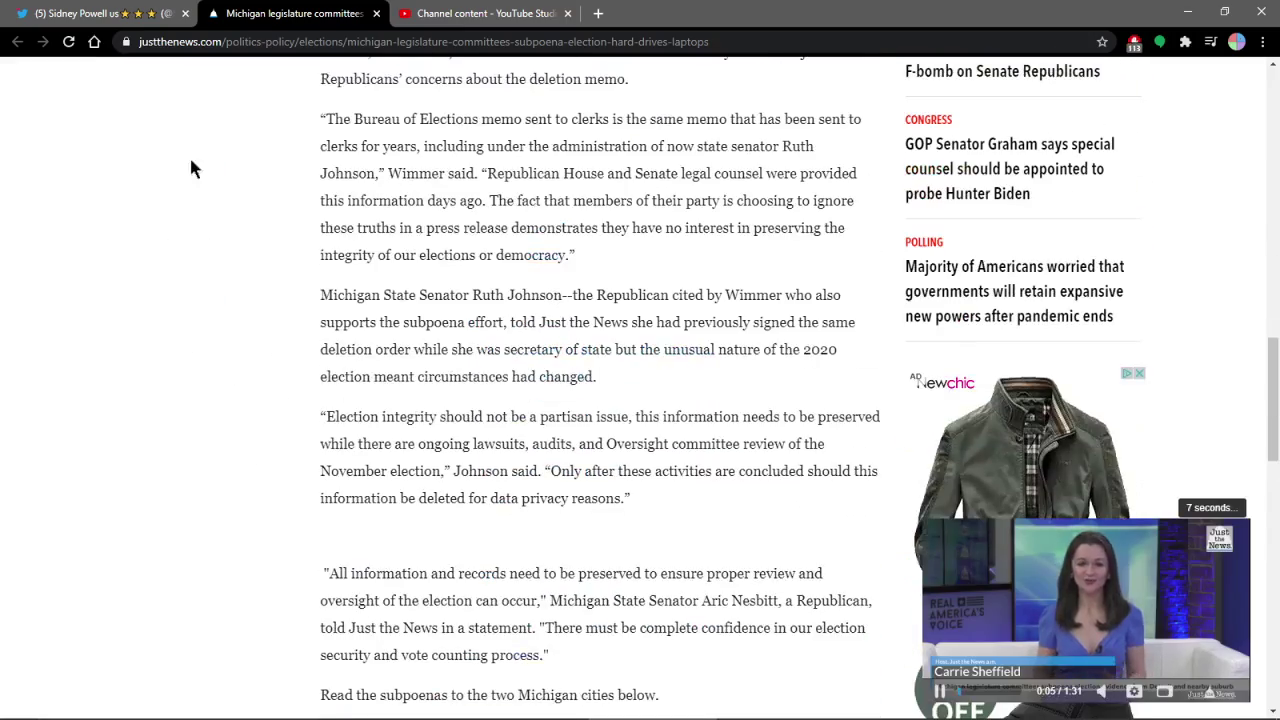
# Close the Just the News Michigan legislature subpoena article.
pyautogui.click(376, 13)
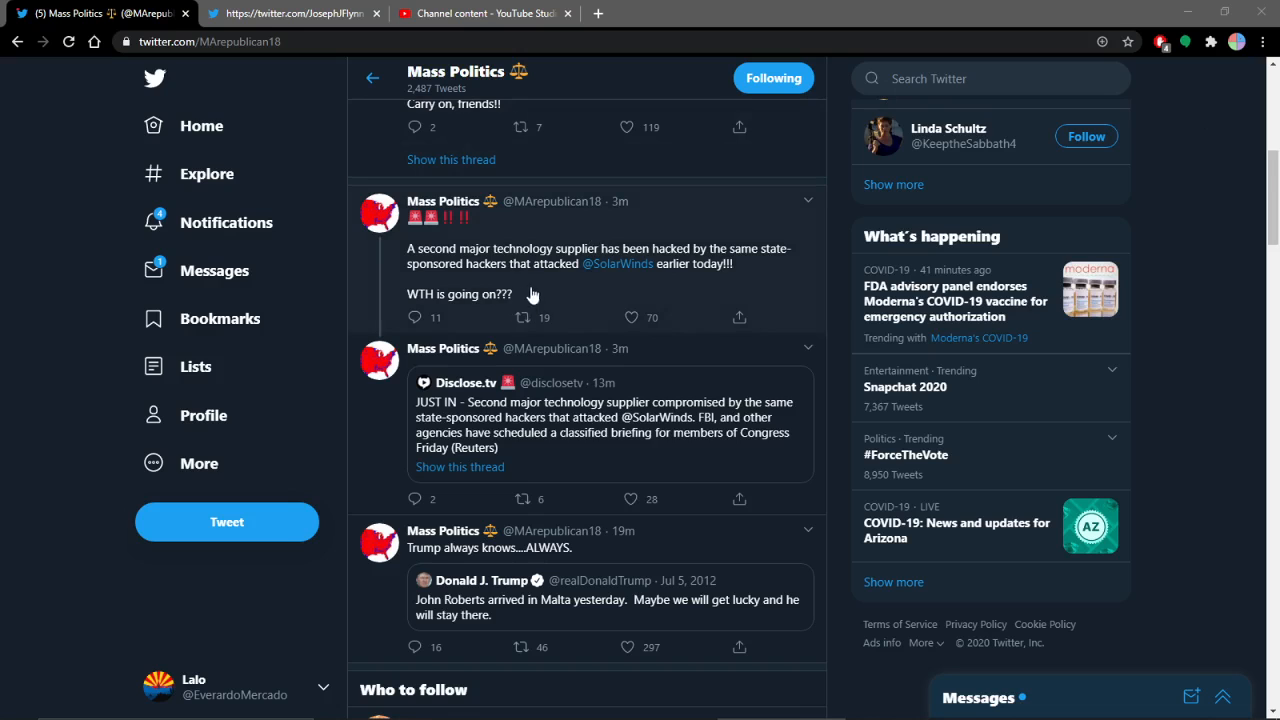
pyautogui.scroll(-5, 78, 276)
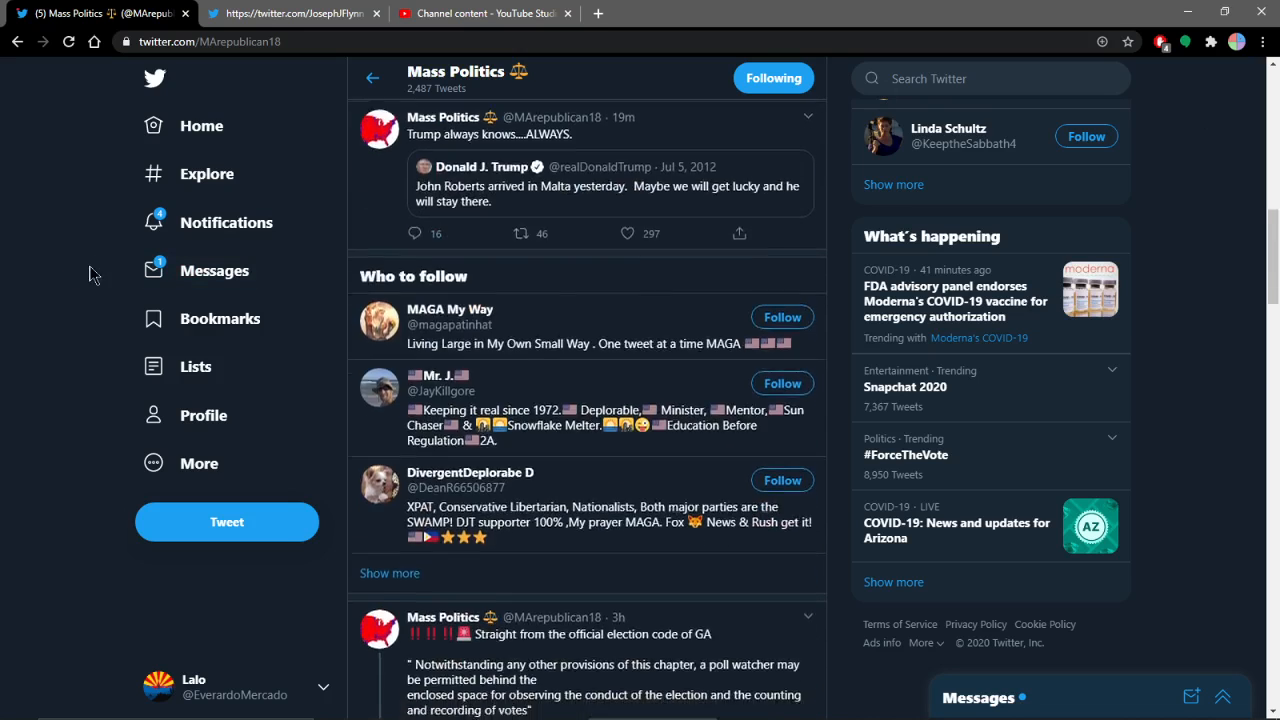
pyautogui.scroll(-5, 78, 276)
pyautogui.scroll(-5, 65, 255)
pyautogui.scroll(-5, 60, 247)
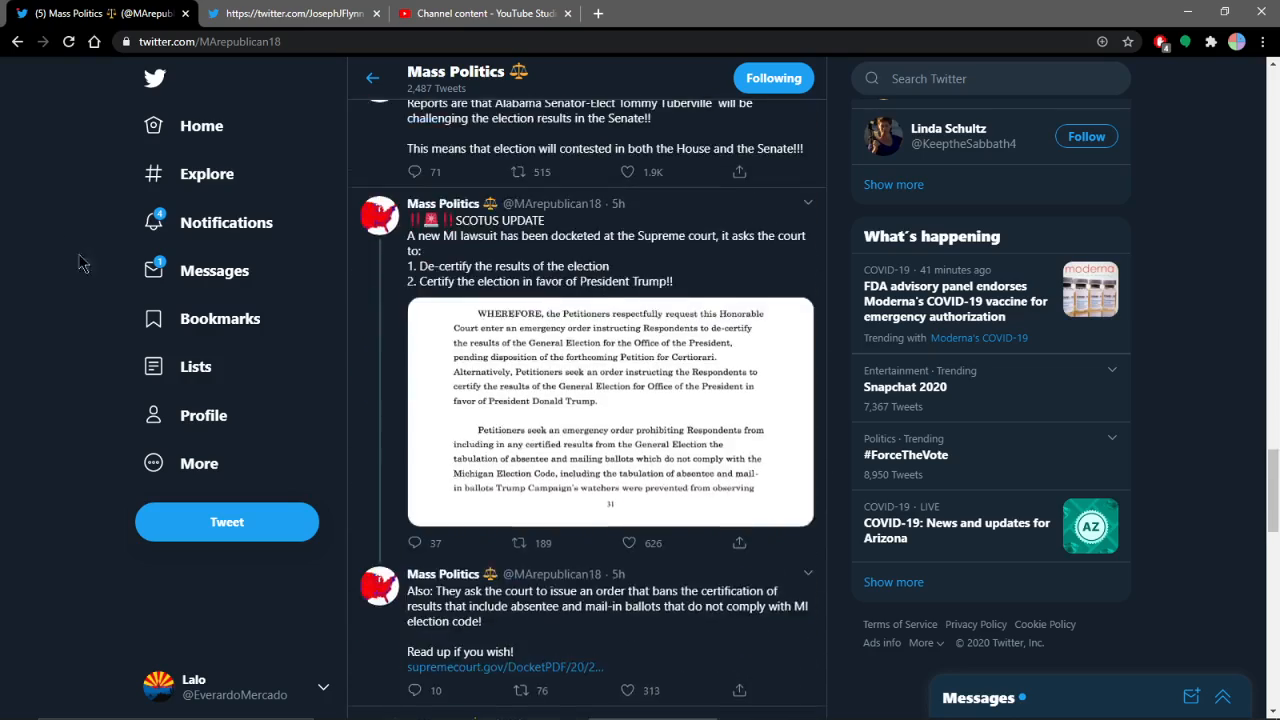
pyautogui.scroll(-5, 60, 247)
pyautogui.scroll(-5, 70, 245)
pyautogui.scroll(-3, 90, 243)
pyautogui.scroll(-5, 90, 243)
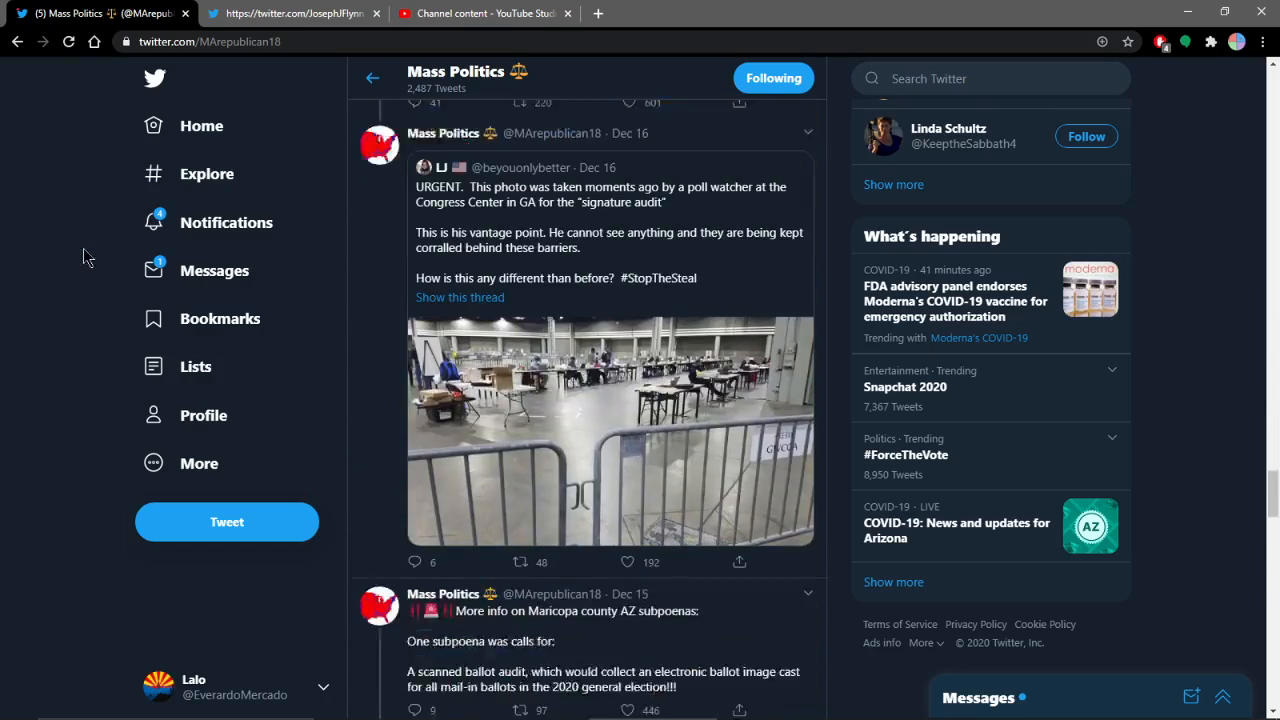
pyautogui.scroll(3, 95, 225)
pyautogui.scroll(2, 102, 217)
pyautogui.scroll(5, 103, 217)
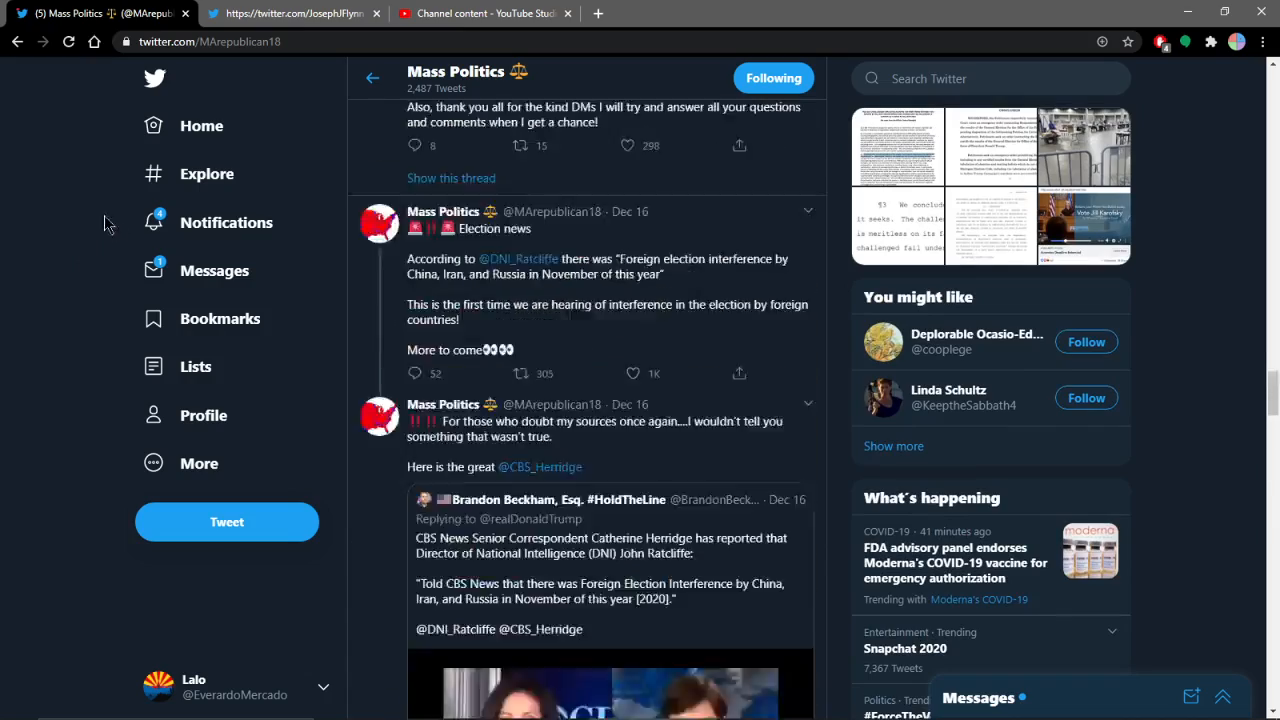
pyautogui.scroll(5, 103, 217)
pyautogui.scroll(3, 113, 225)
pyautogui.scroll(2, 114, 225)
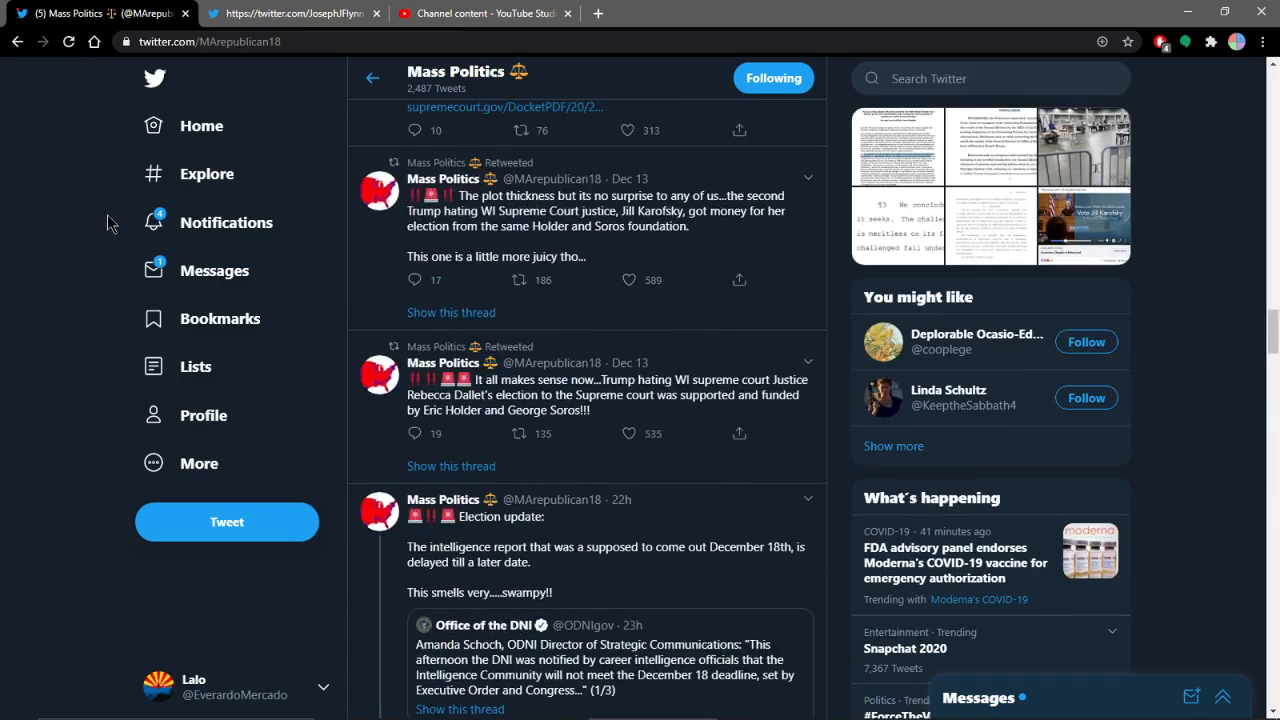
pyautogui.scroll(4, 112, 220)
pyautogui.scroll(1, 109, 219)
pyautogui.scroll(2, 108, 220)
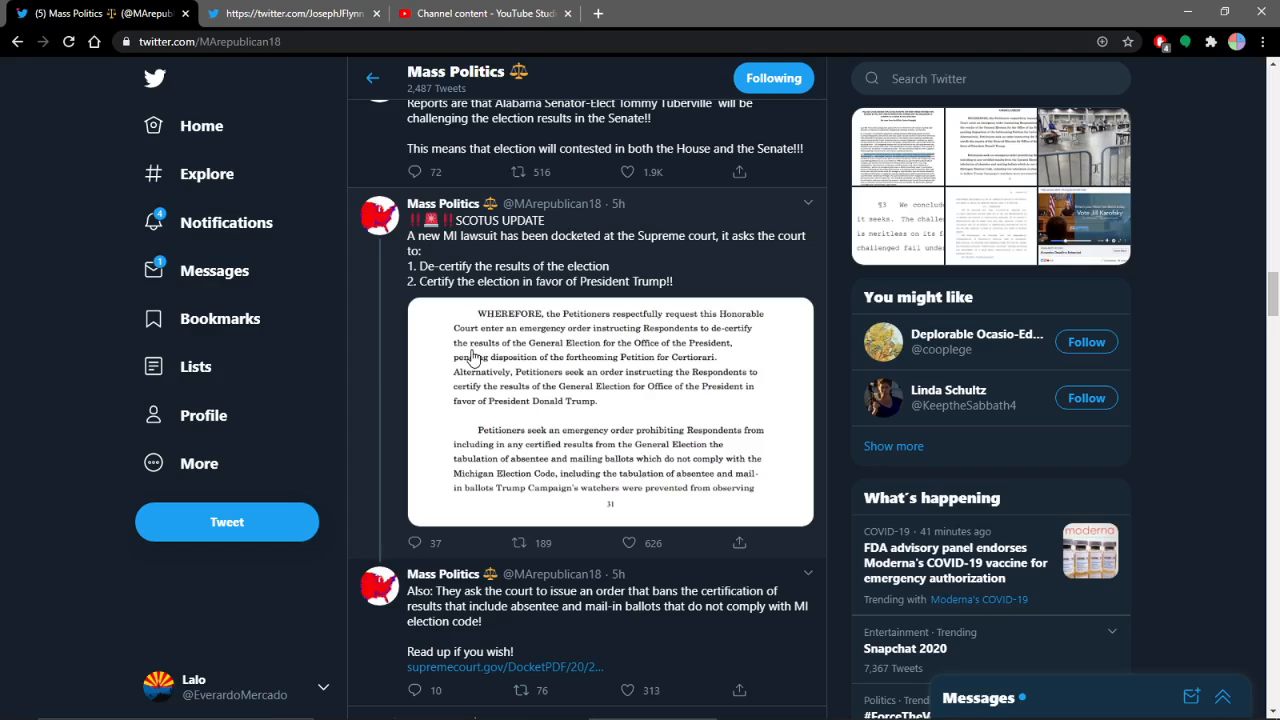
# View the SCOTUS UPDATE tweet's court-document image at full size.
pyautogui.click(471, 396)
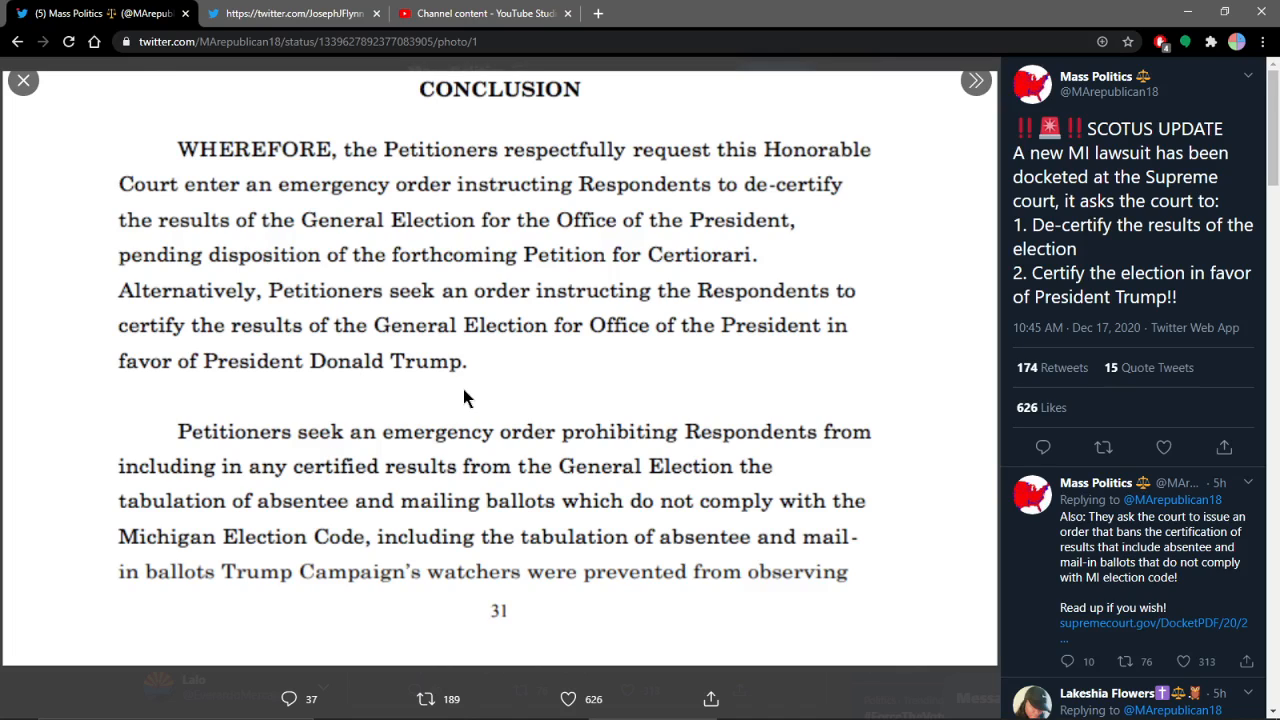
pyautogui.click(24, 82)
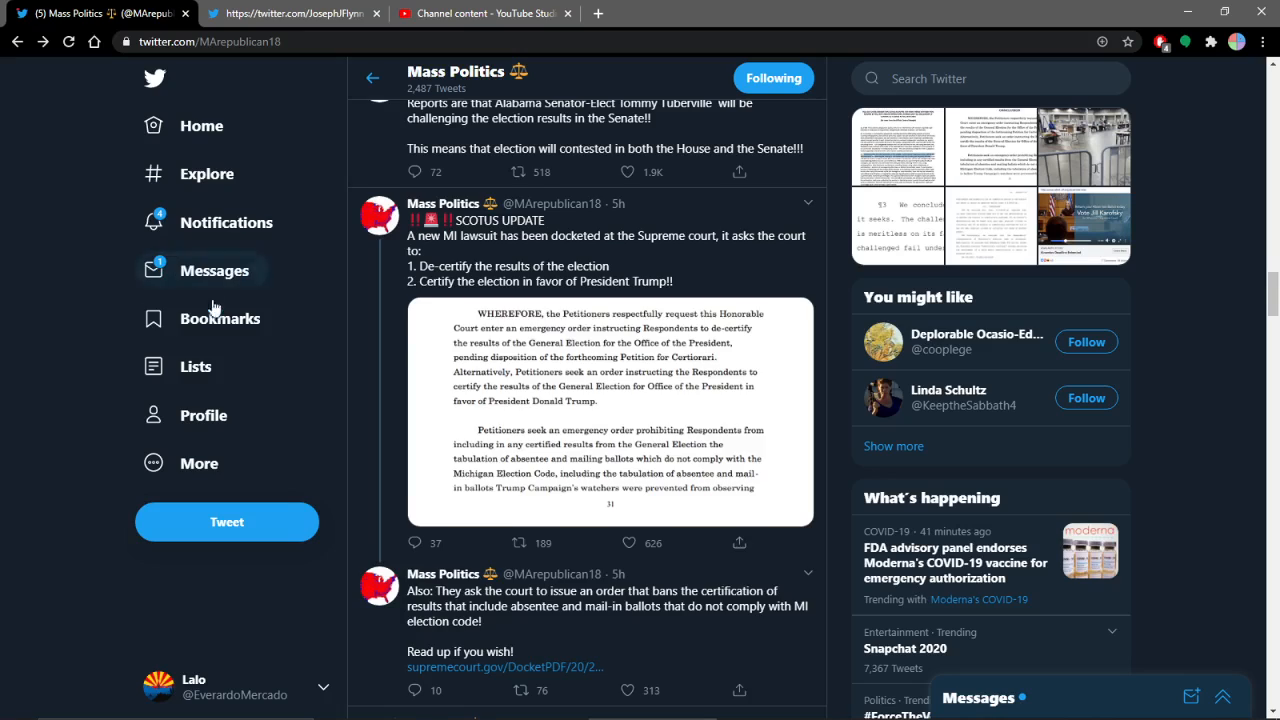
pyautogui.scroll(8, 41, 431)
pyautogui.scroll(8, 41, 431)
pyautogui.scroll(5, 41, 431)
pyautogui.scroll(3, 41, 431)
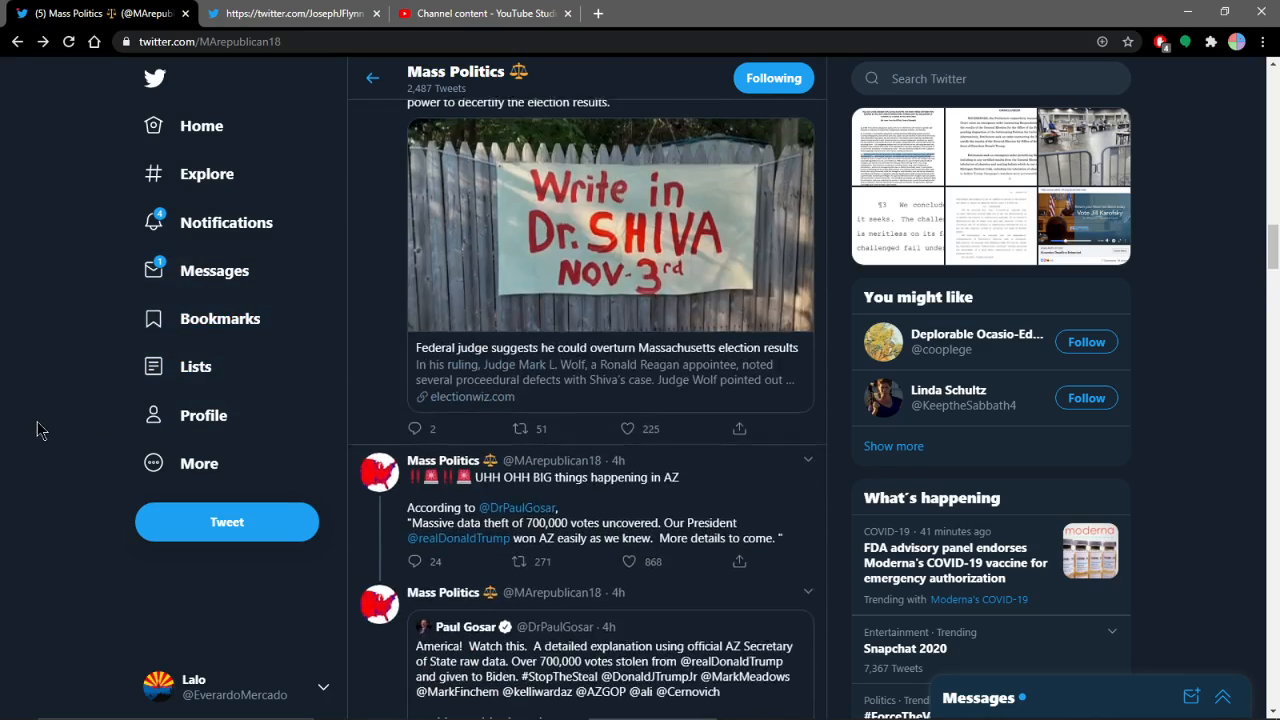
pyautogui.scroll(5, 41, 431)
pyautogui.scroll(2, 32, 403)
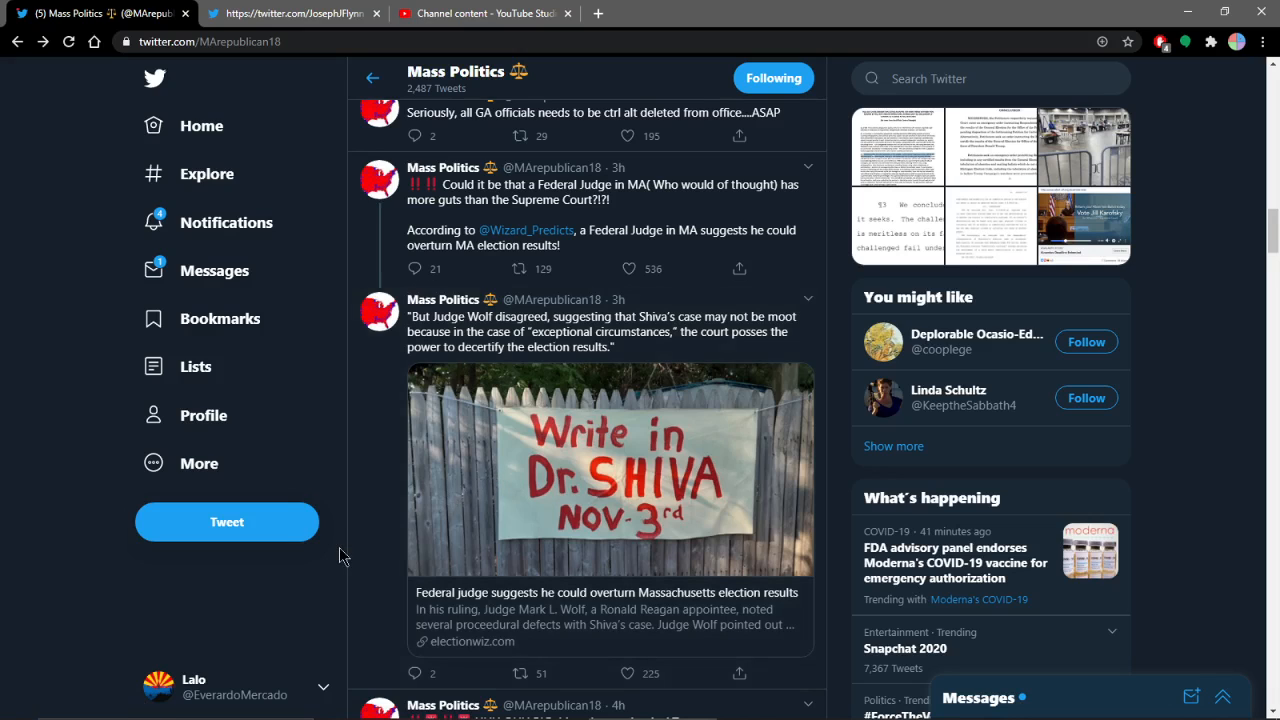
pyautogui.scroll(3, 323, 548)
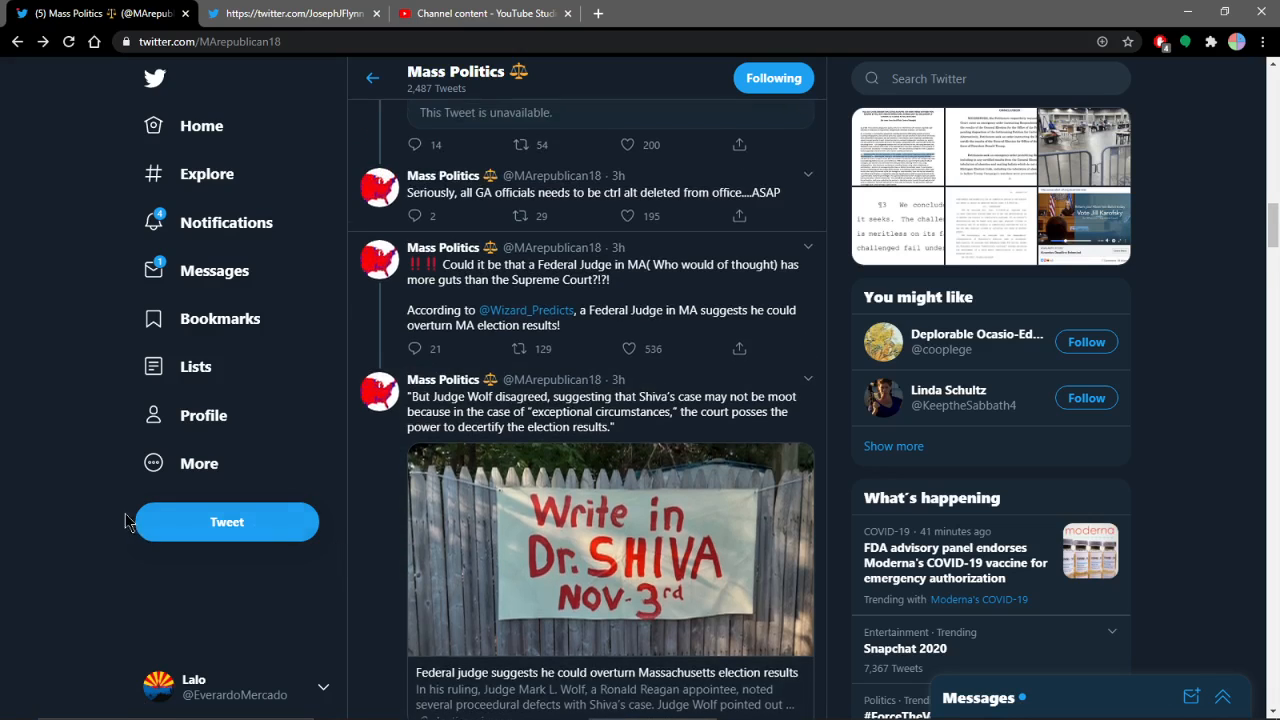
pyautogui.scroll(3, 148, 515)
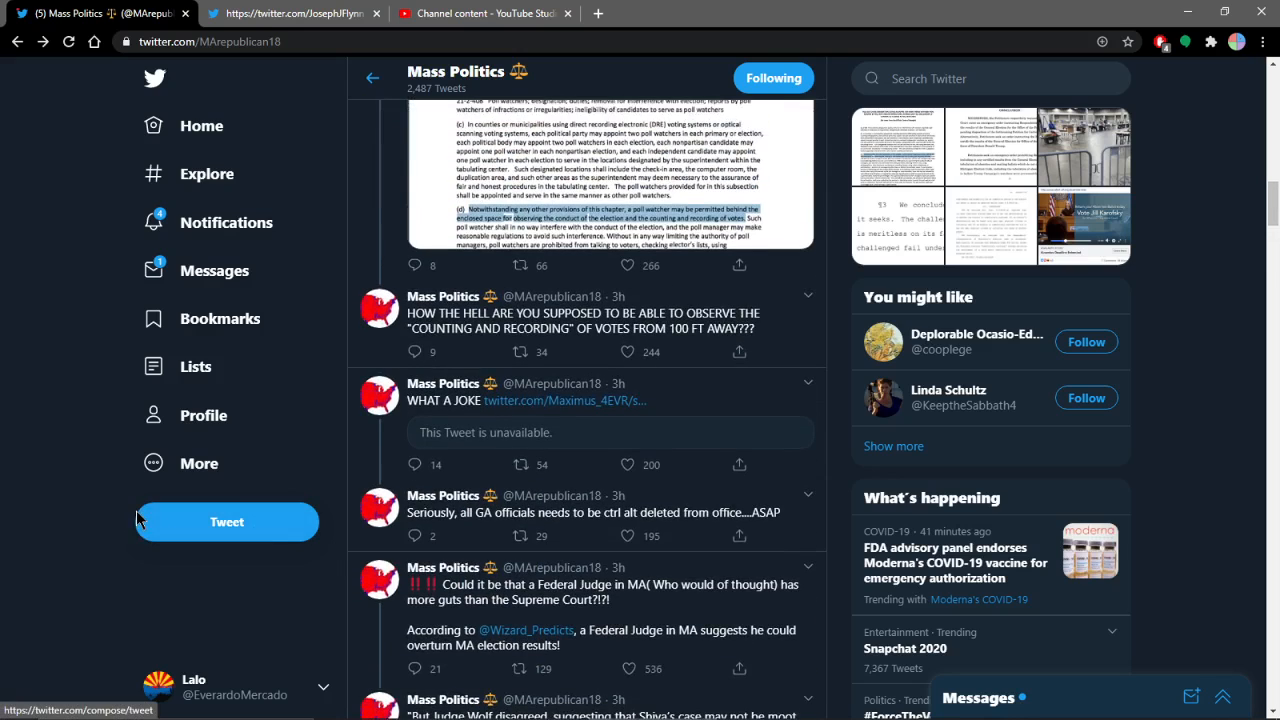
pyautogui.scroll(2, 134, 510)
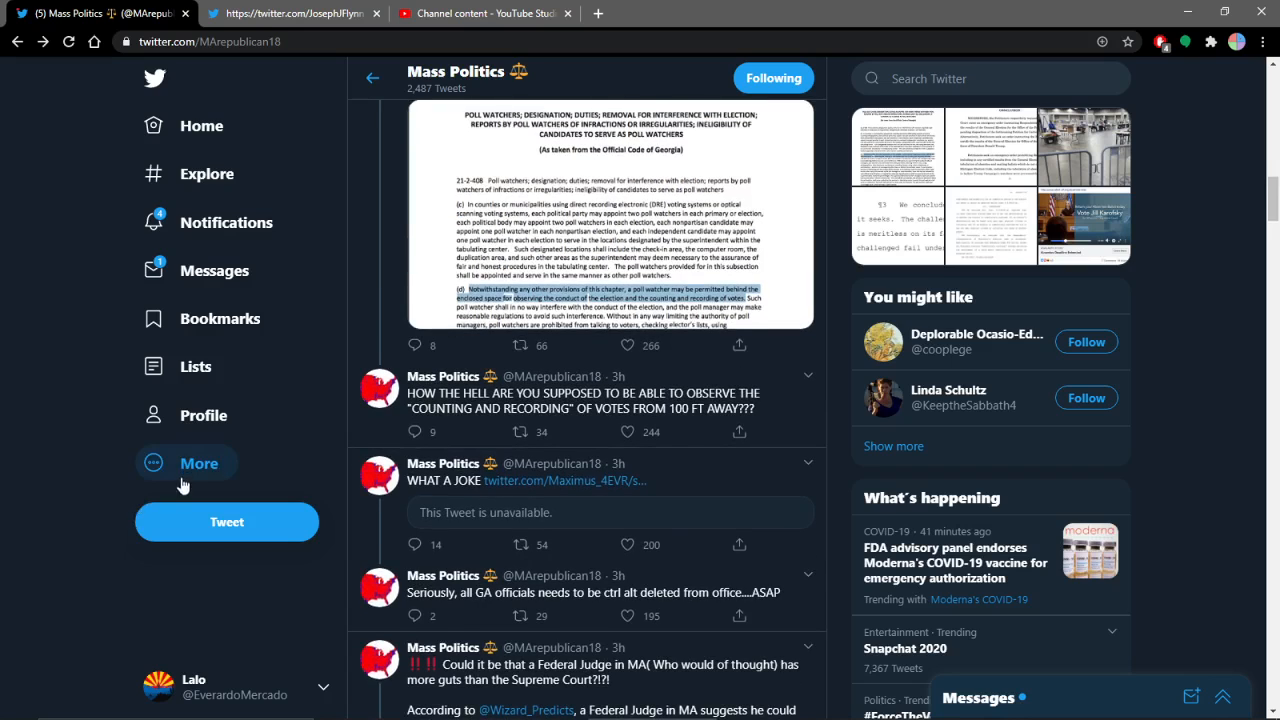
pyautogui.scroll(2, 134, 503)
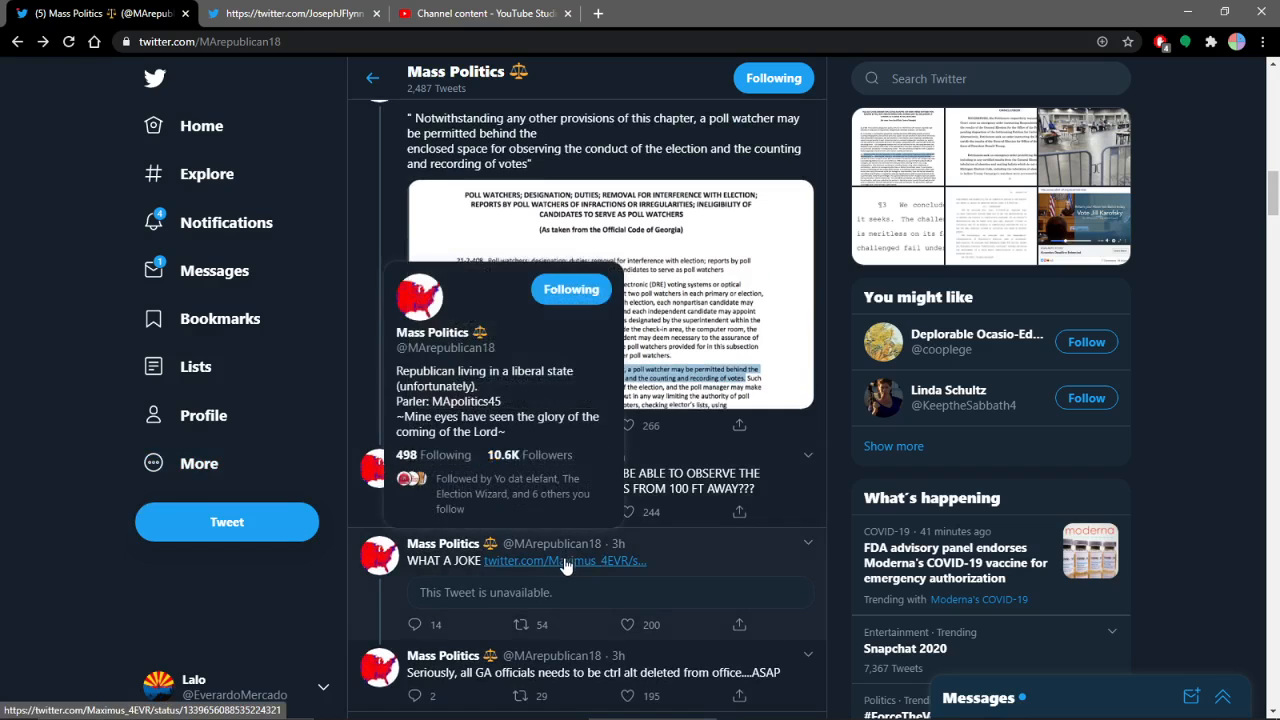
pyautogui.rightClick(565, 560)
pyautogui.click(650, 375)
pyautogui.scroll(2, 650, 385)
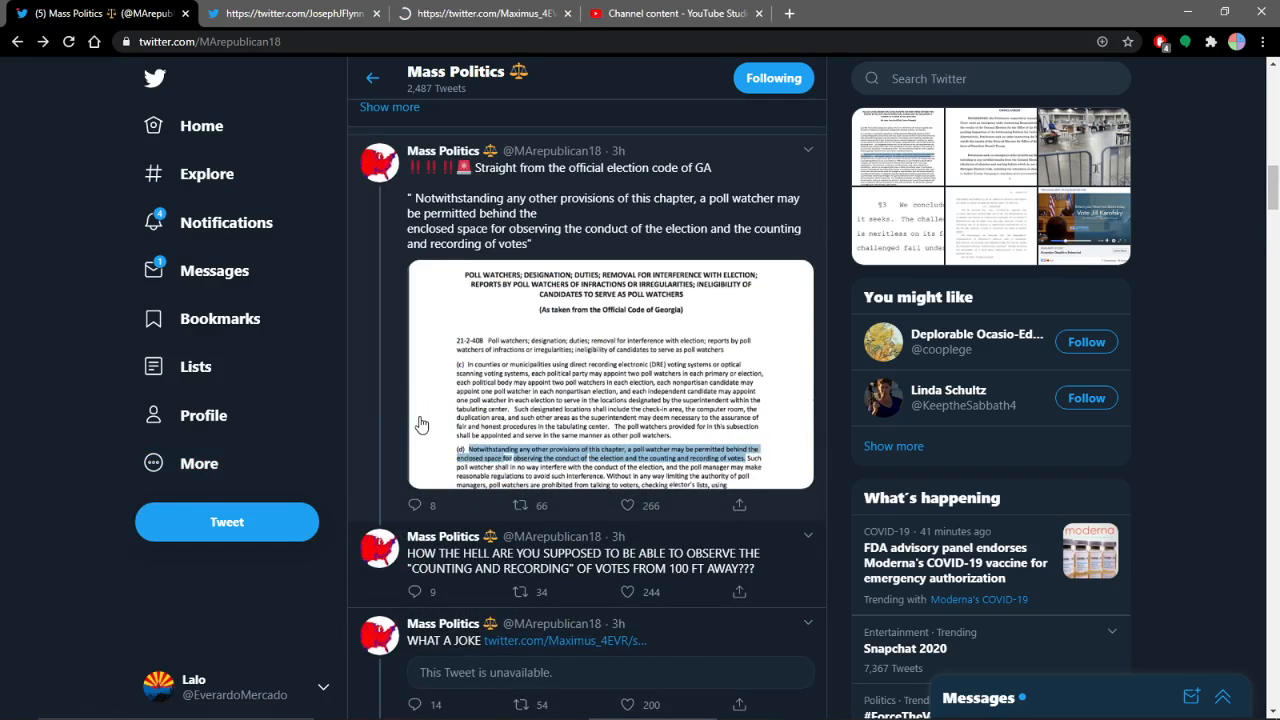
pyautogui.scroll(2, 500, 400)
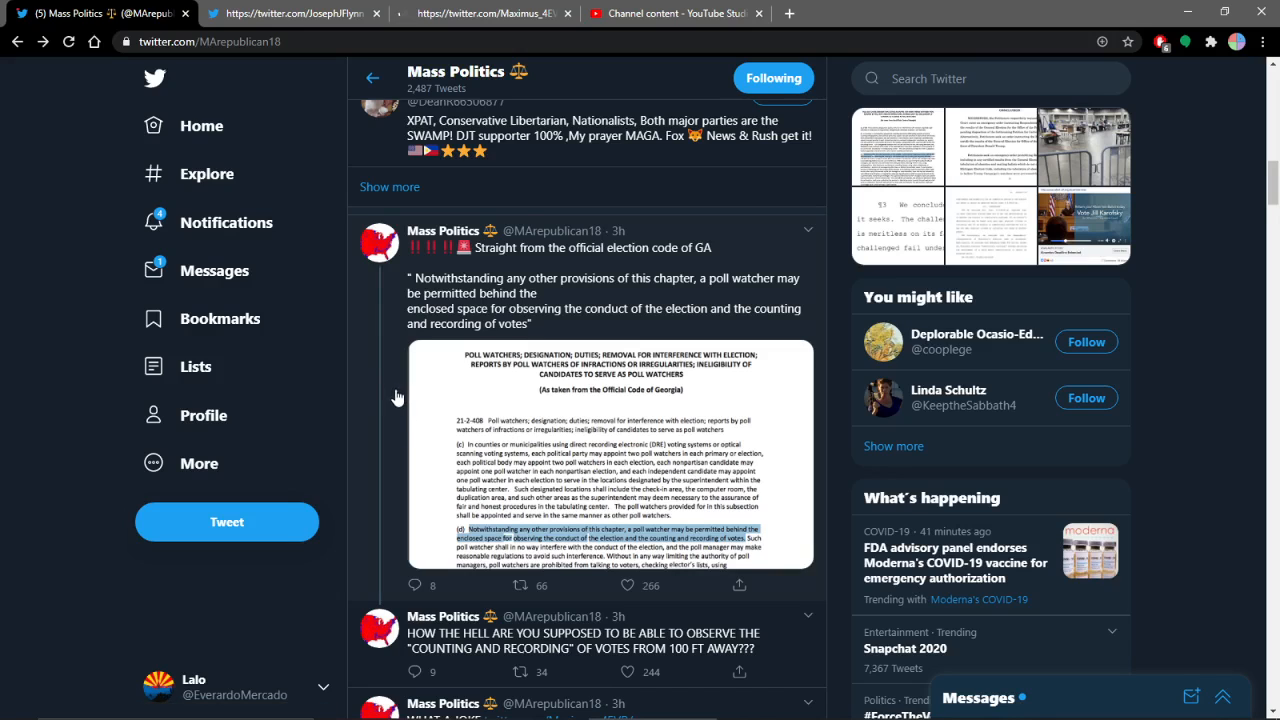
pyautogui.scroll(2, 385, 393)
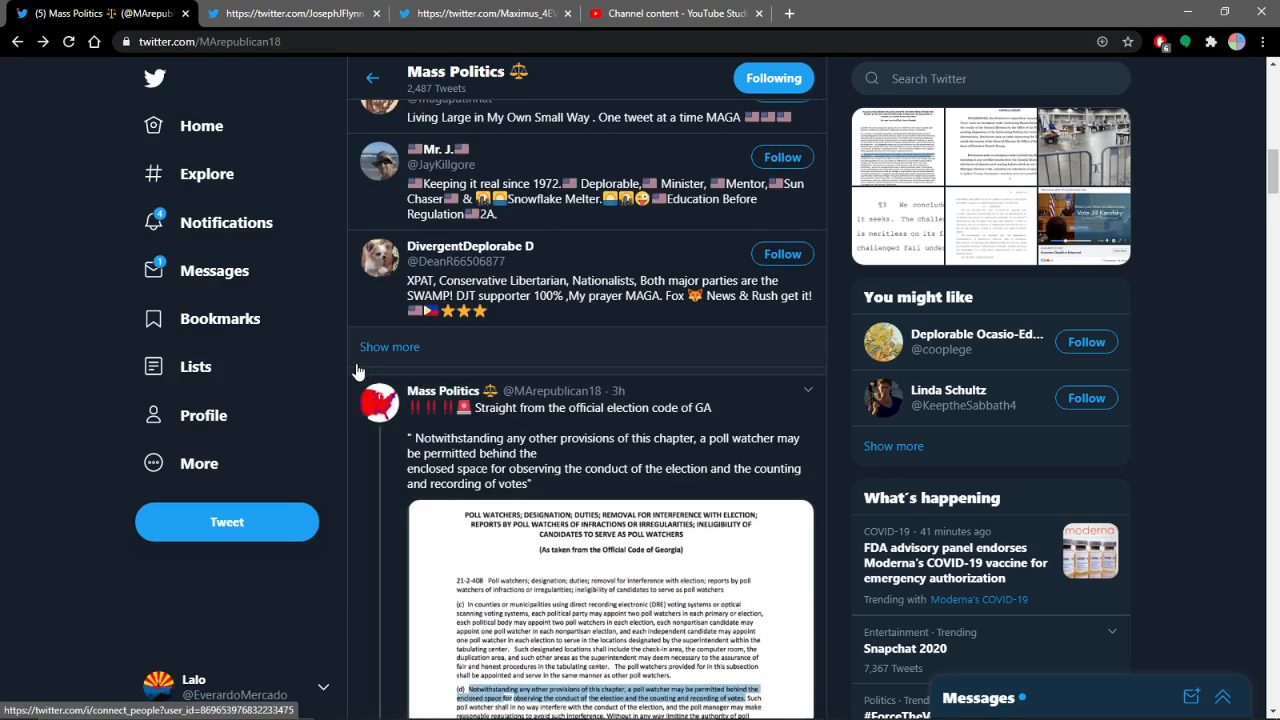
pyautogui.scroll(2, 358, 366)
pyautogui.scroll(2, 300, 330)
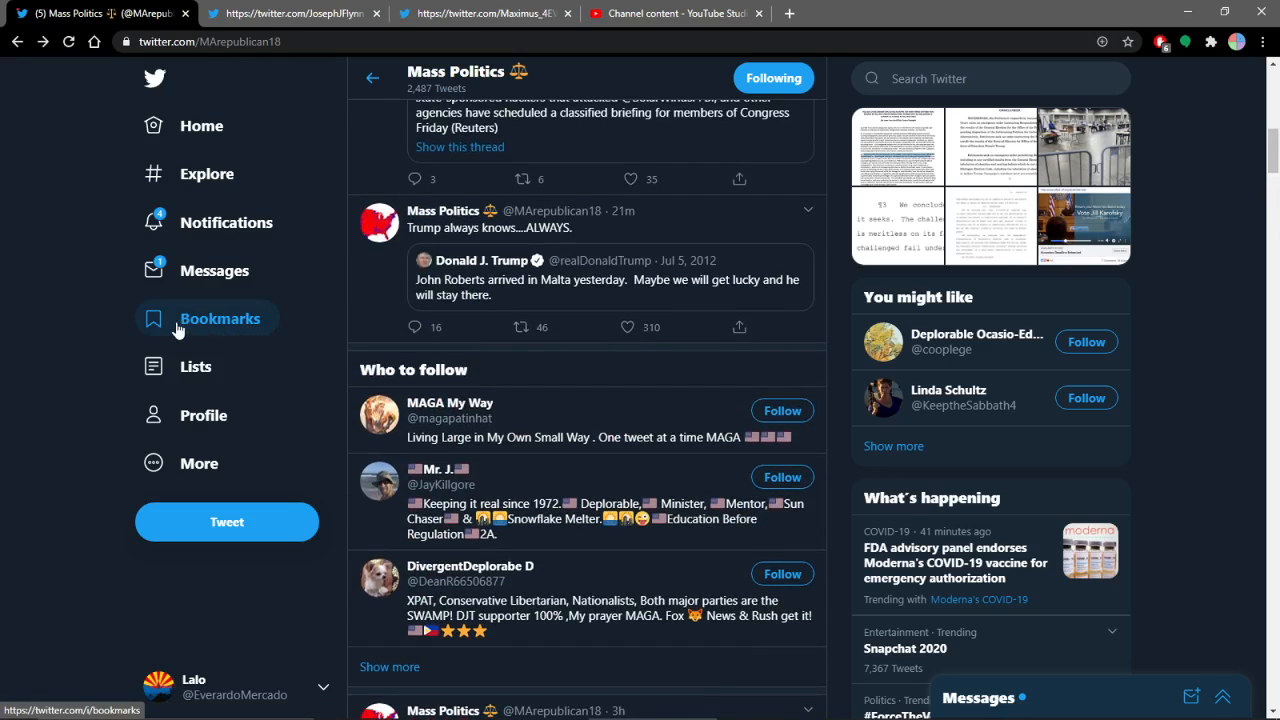
pyautogui.scroll(1, 62, 307)
pyautogui.scroll(1, 62, 307)
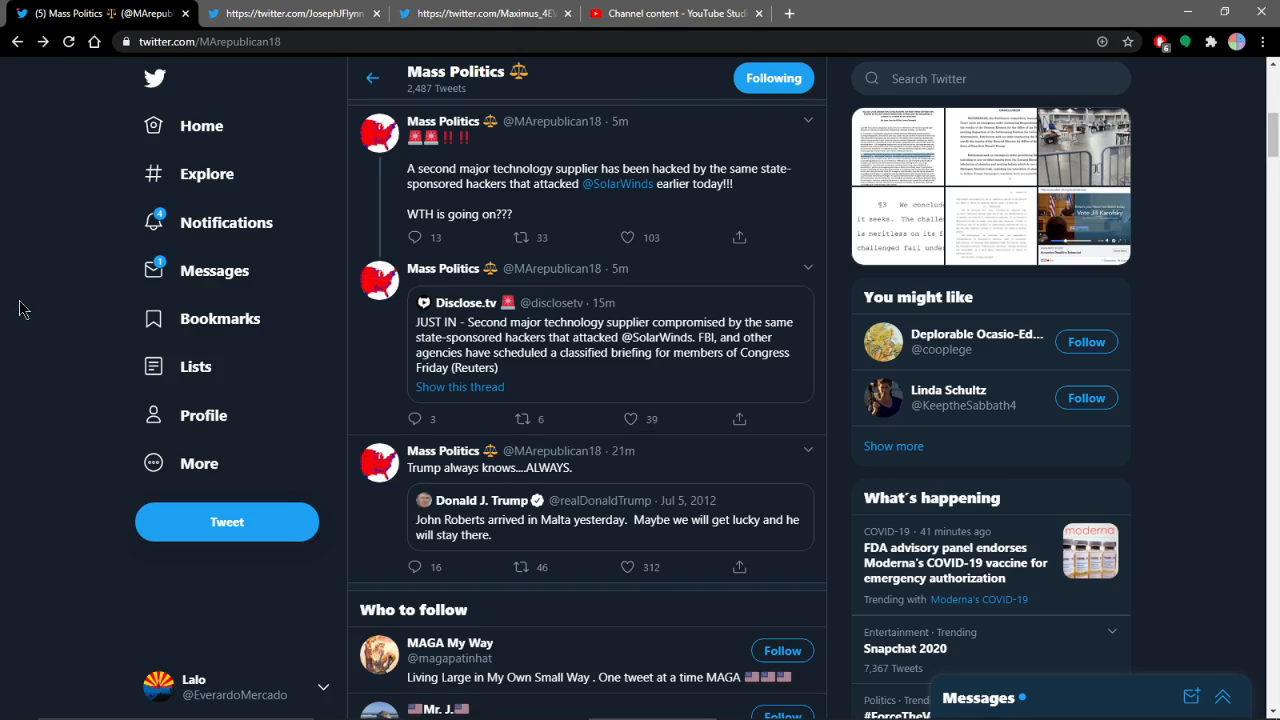
pyautogui.scroll(2, 25, 308)
pyautogui.scroll(5, 190, 318)
pyautogui.scroll(5, 190, 318)
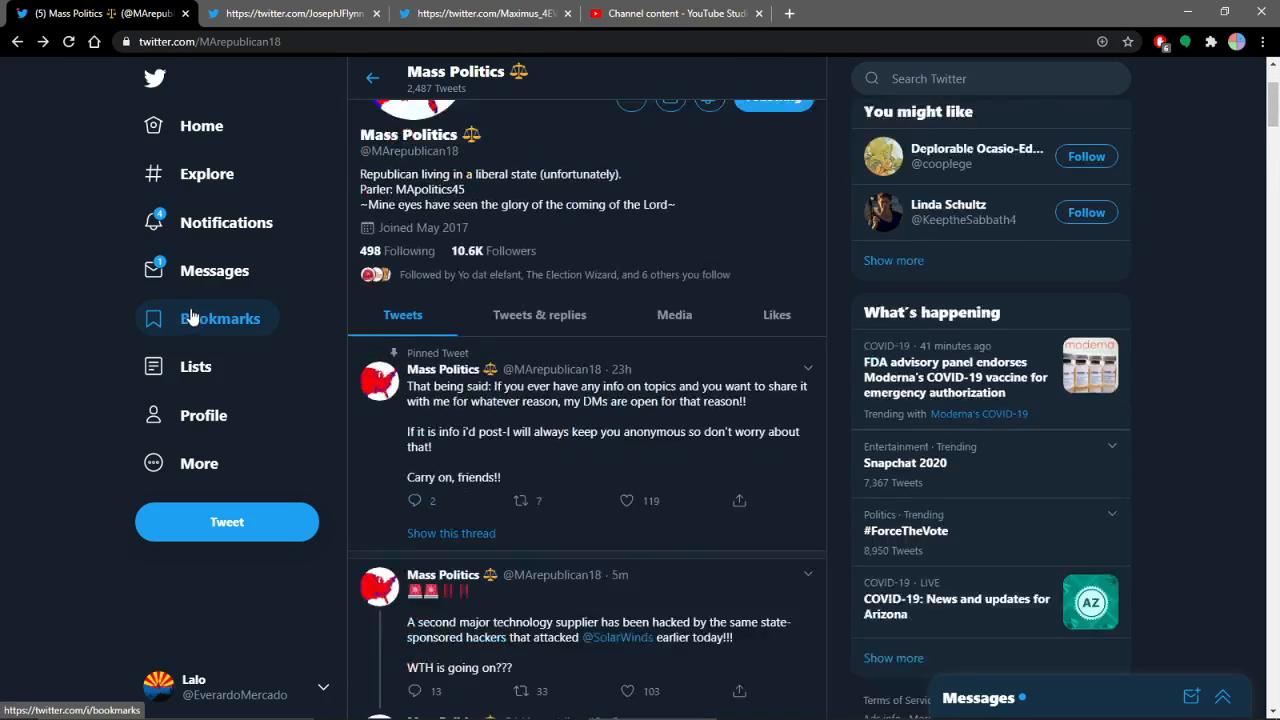
pyautogui.scroll(-3, 190, 318)
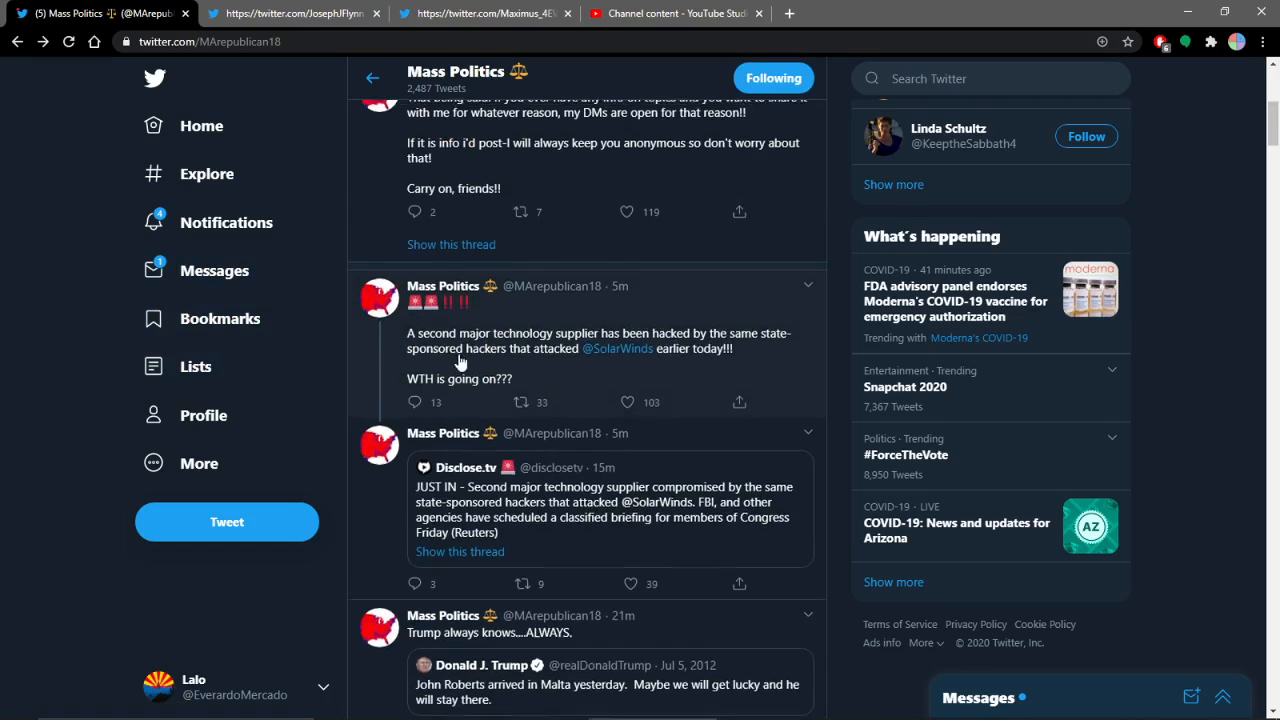
pyautogui.scroll(3, 543, 374)
pyautogui.scroll(-3, 480, 350)
pyautogui.scroll(-1, 432, 334)
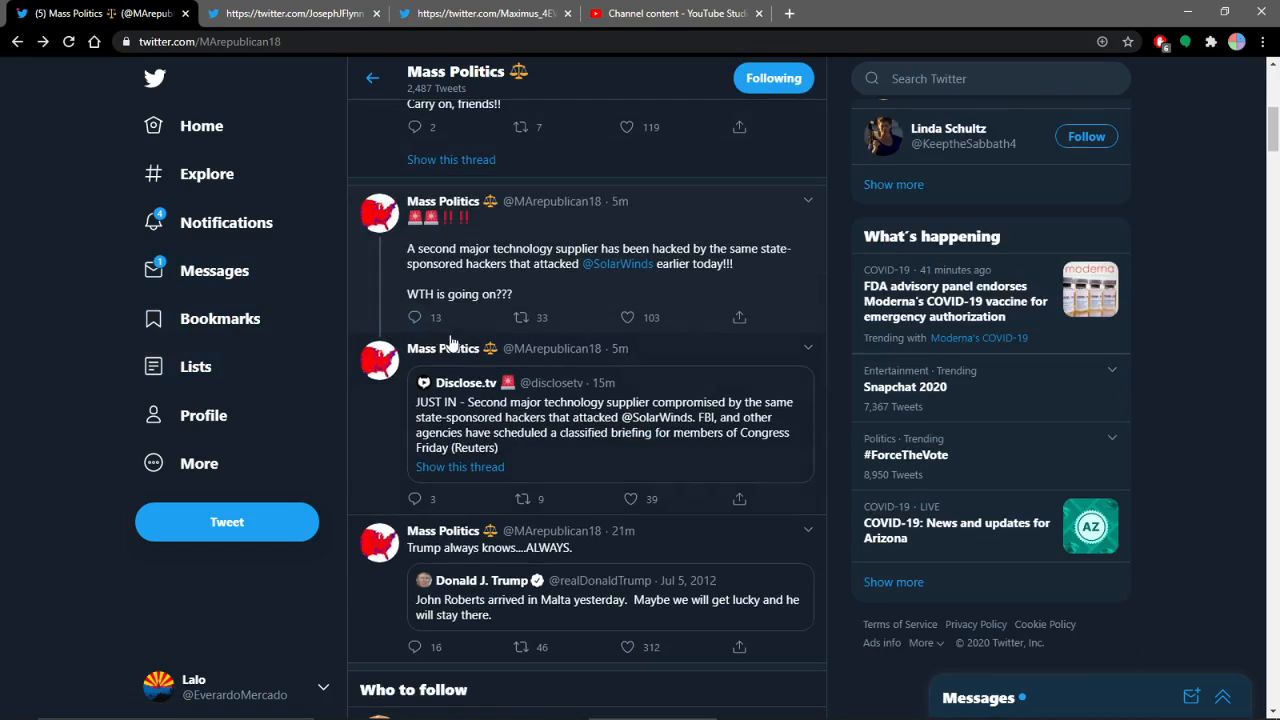
pyautogui.scroll(3, 452, 342)
pyautogui.scroll(1, 452, 342)
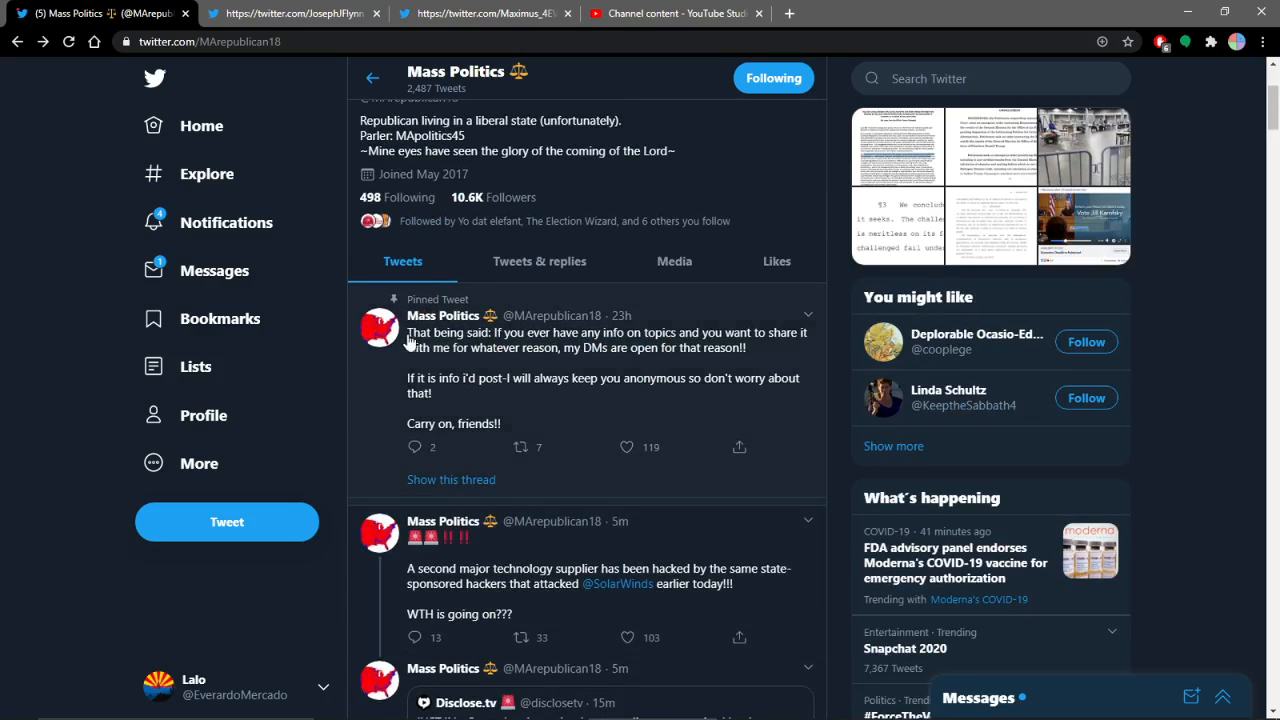
pyautogui.scroll(3, 420, 340)
pyautogui.scroll(1, 390, 330)
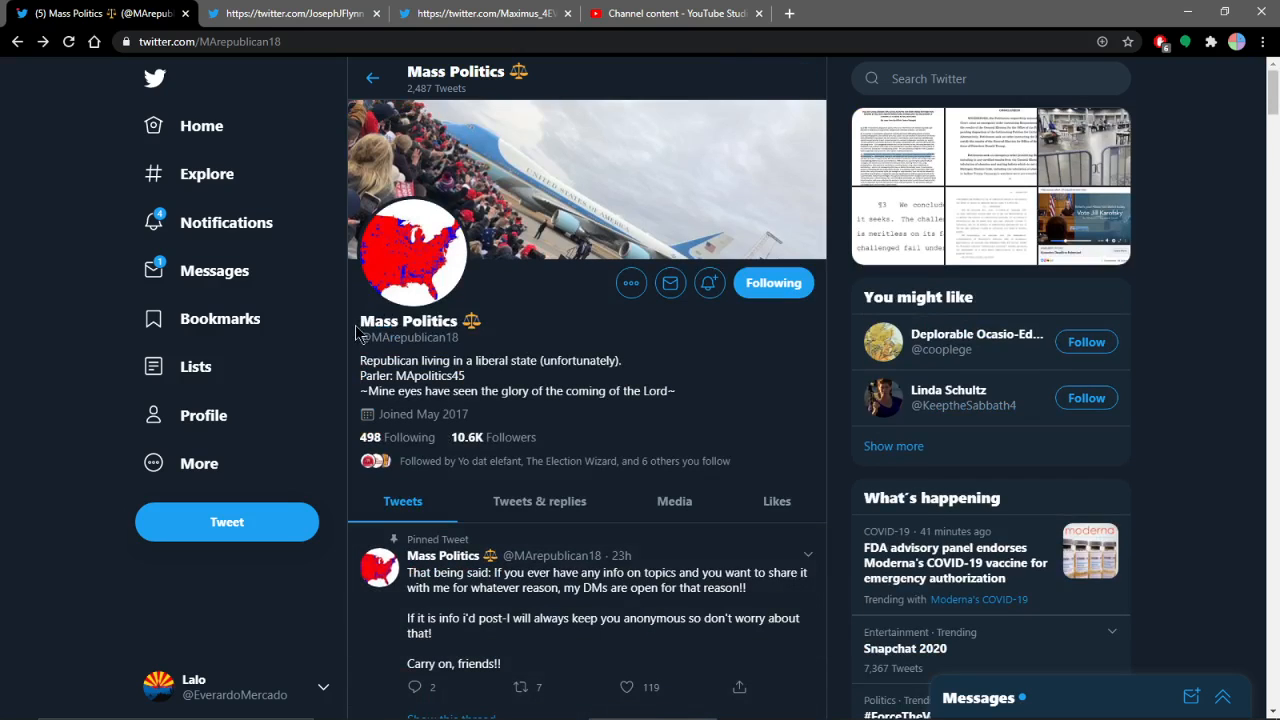
pyautogui.click(434, 462)
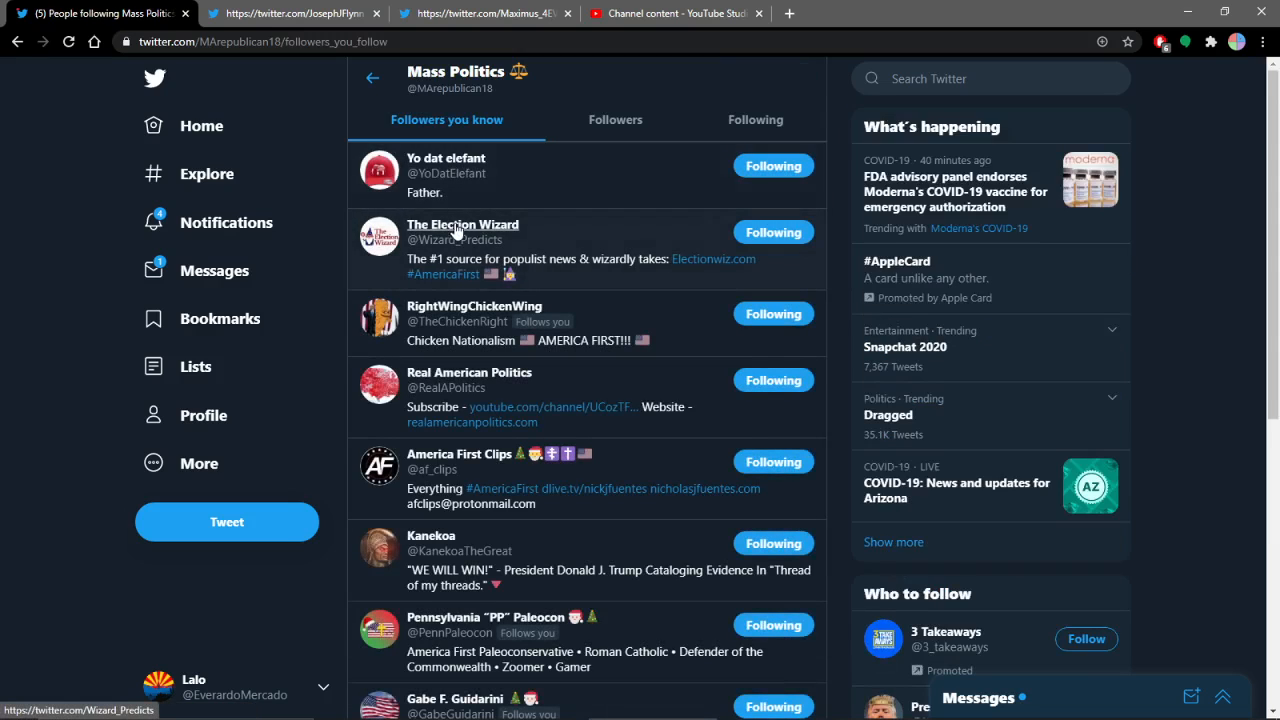
pyautogui.rightClick(462, 224)
pyautogui.click(527, 238)
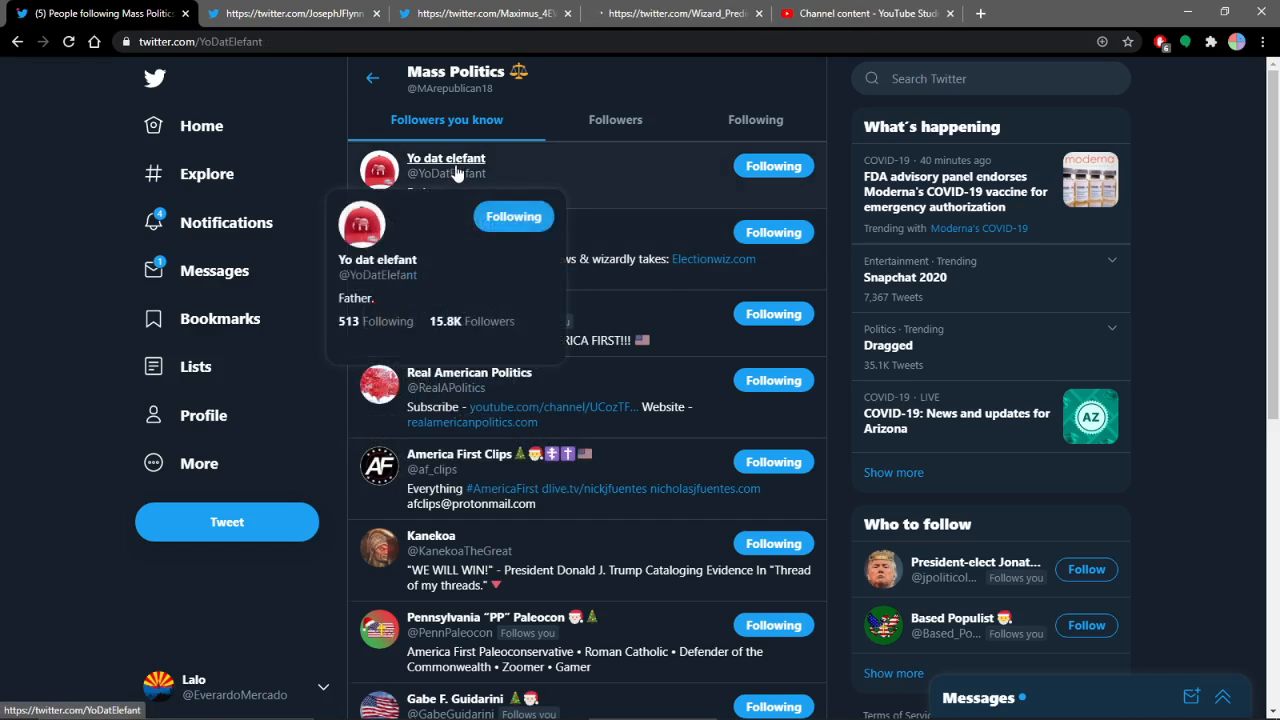
pyautogui.click(446, 158)
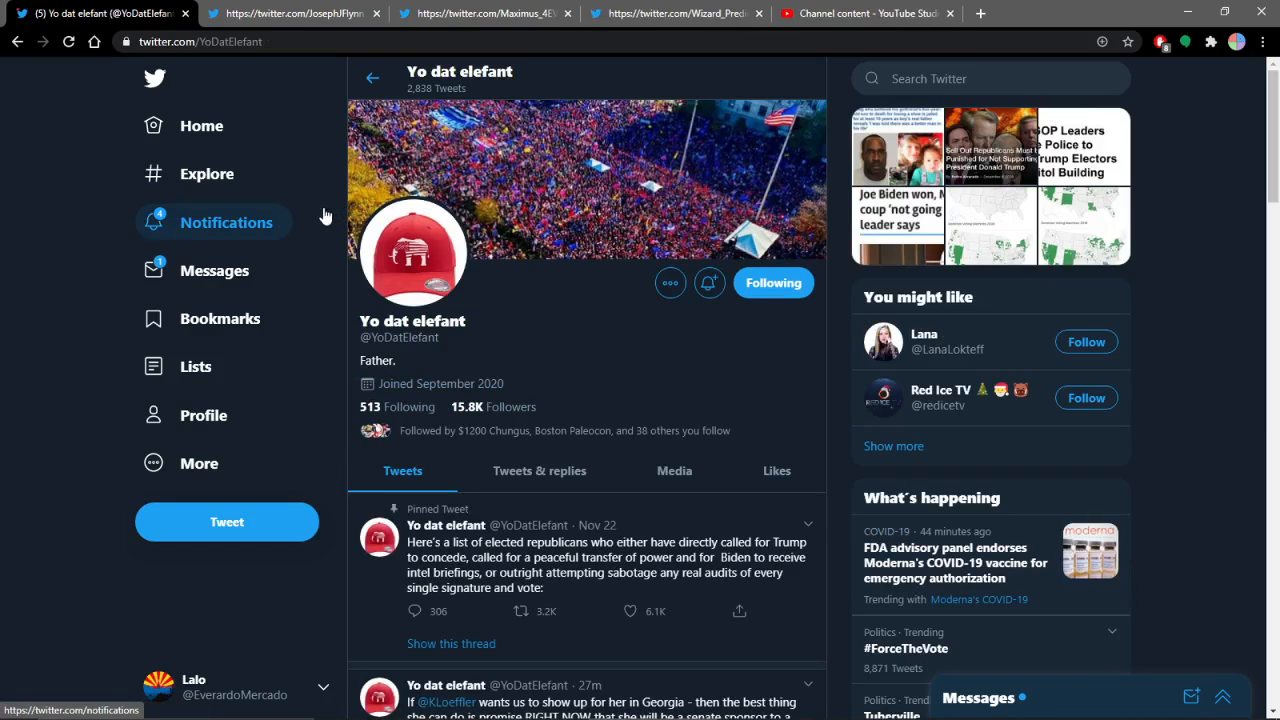
pyautogui.scroll(-5, 280, 226)
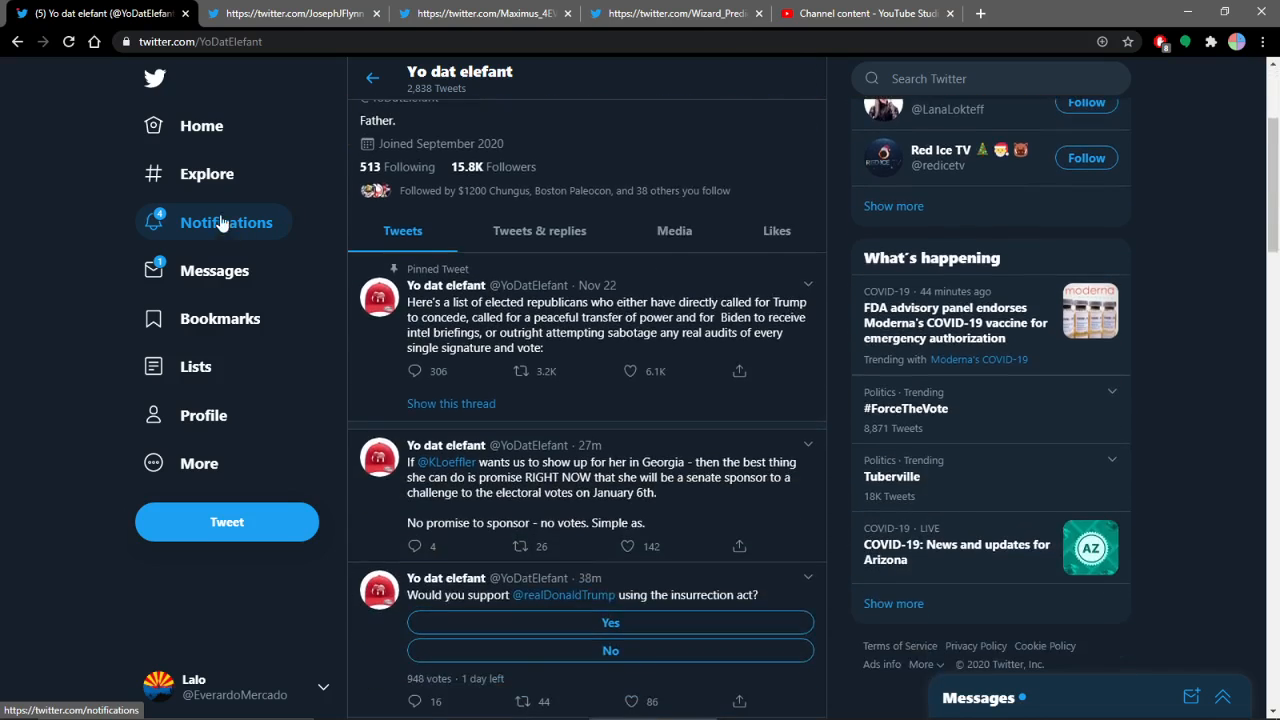
pyautogui.scroll(-3, 275, 230)
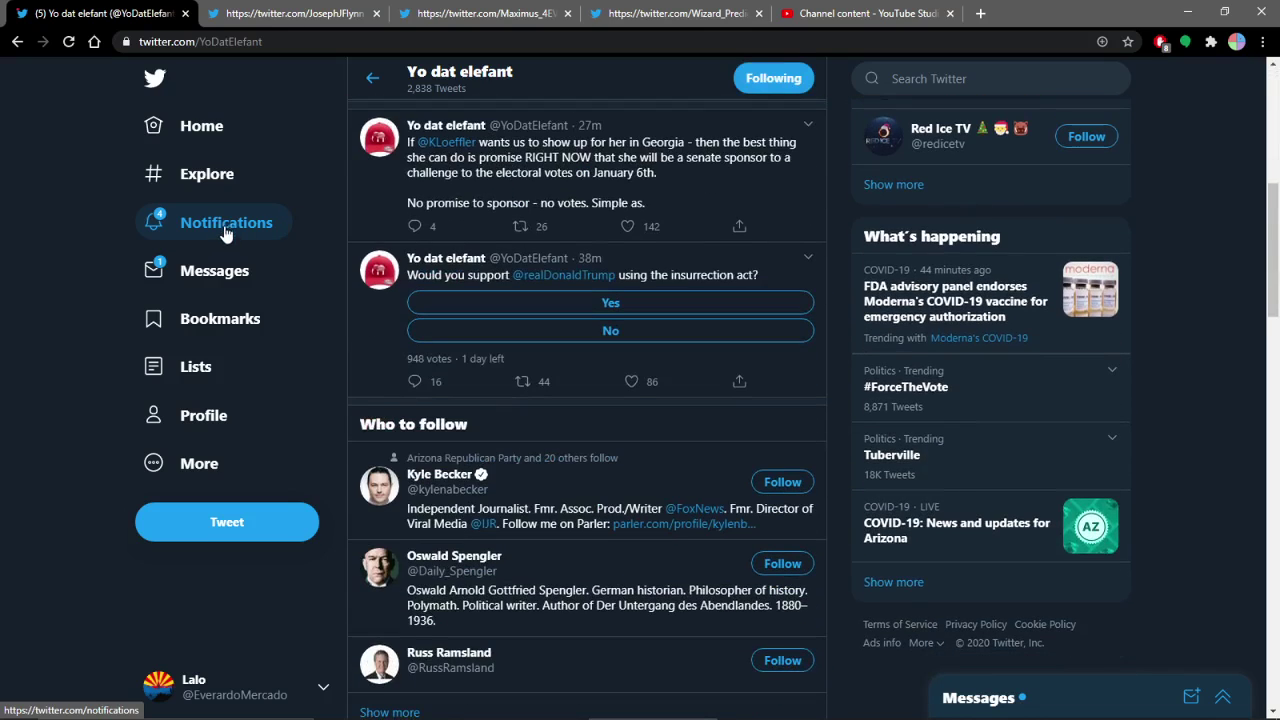
pyautogui.click(466, 331)
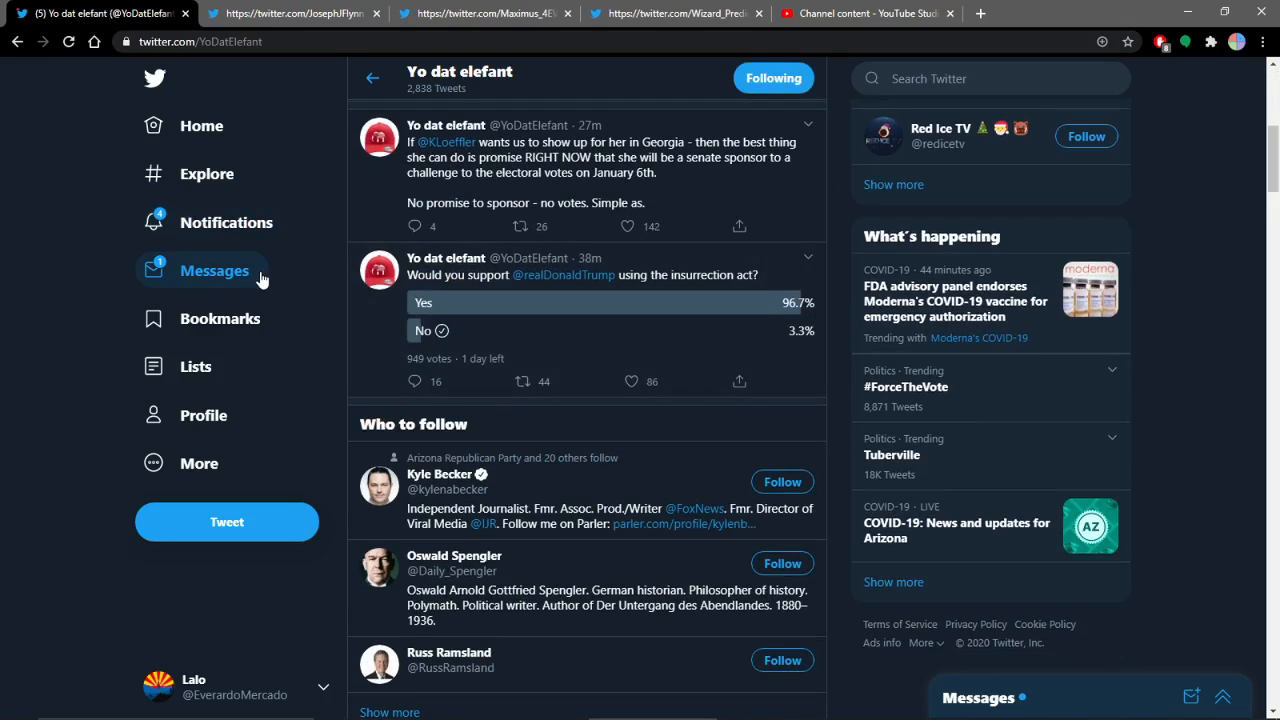
pyautogui.scroll(-4, 261, 274)
pyautogui.scroll(-2, 261, 274)
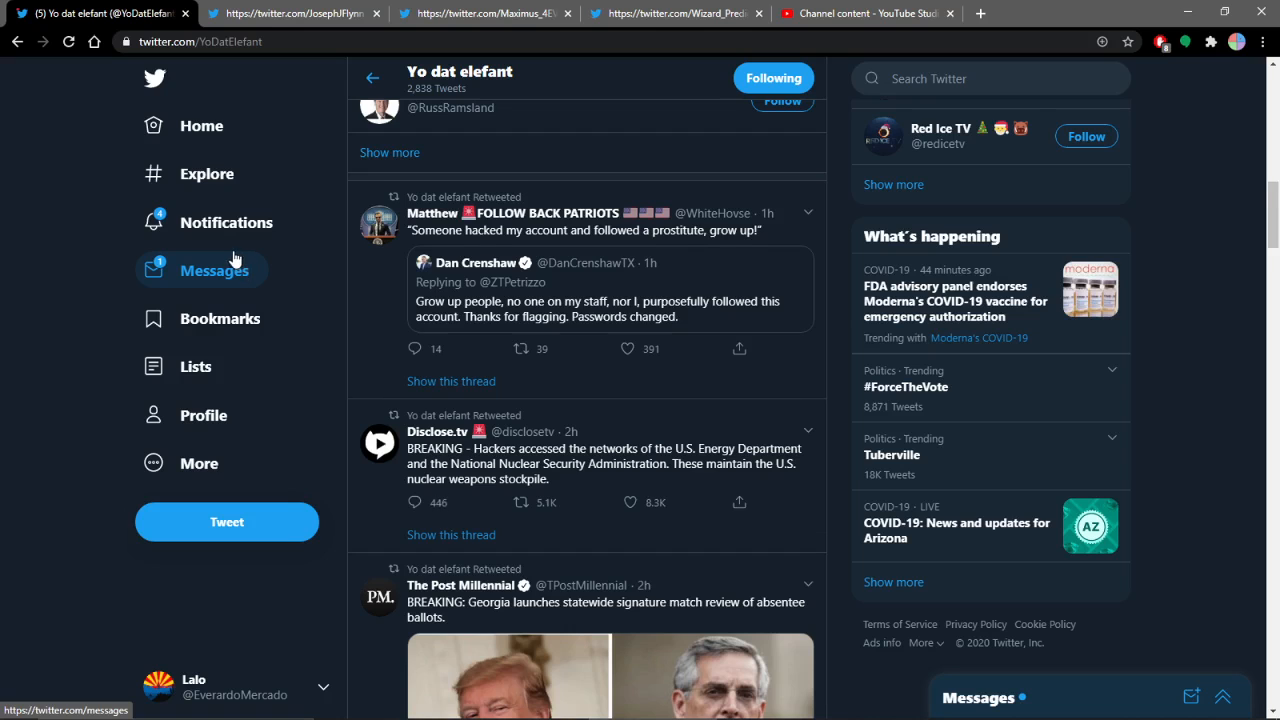
pyautogui.scroll(-3, 235, 258)
pyautogui.scroll(-3, 235, 258)
pyautogui.scroll(-3, 235, 258)
pyautogui.scroll(-2, 235, 258)
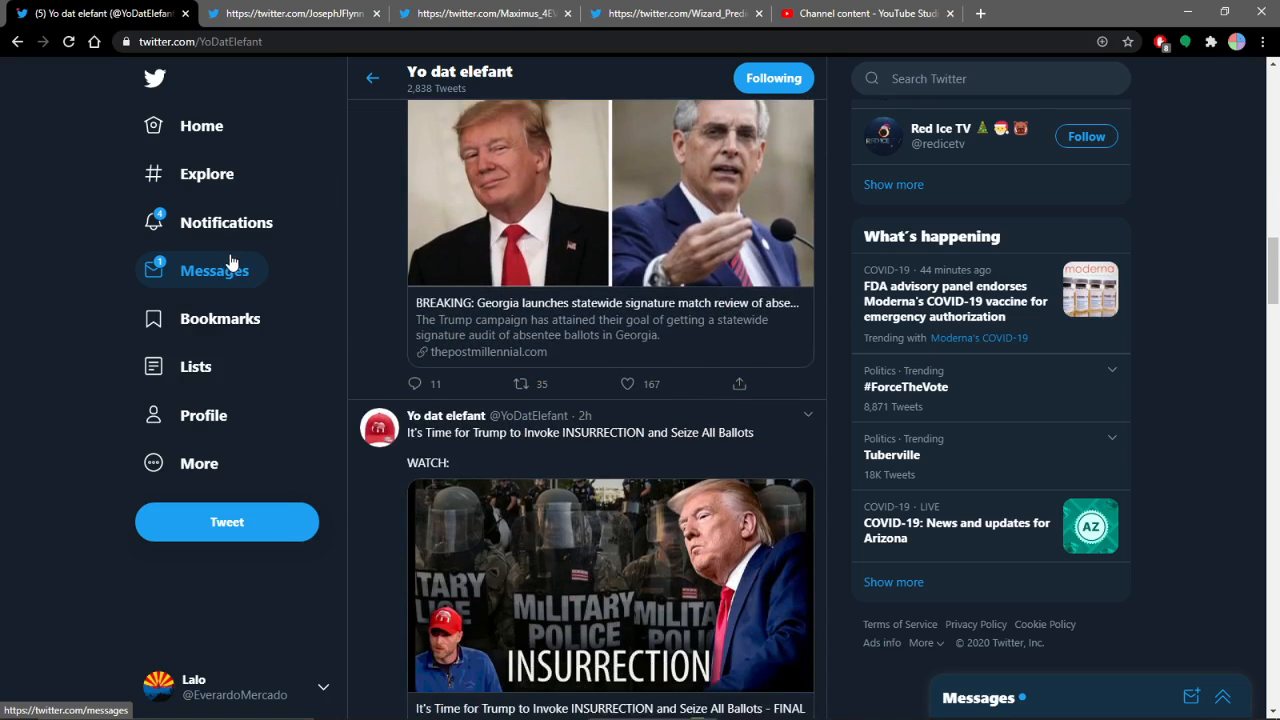
pyautogui.scroll(-3, 232, 262)
pyautogui.scroll(-2, 232, 262)
pyautogui.scroll(-4, 232, 262)
pyautogui.scroll(-3, 232, 262)
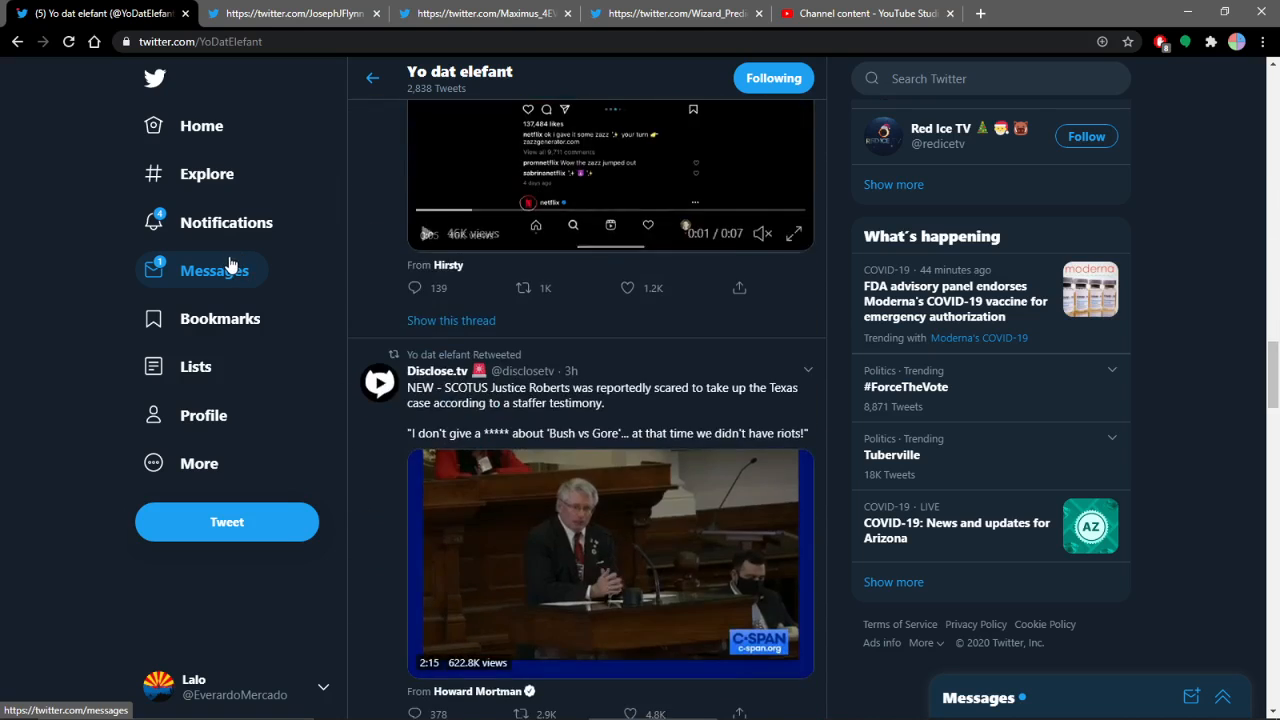
pyautogui.scroll(-4, 232, 262)
pyautogui.scroll(-3, 232, 262)
pyautogui.scroll(-2, 232, 262)
pyautogui.scroll(-4, 256, 258)
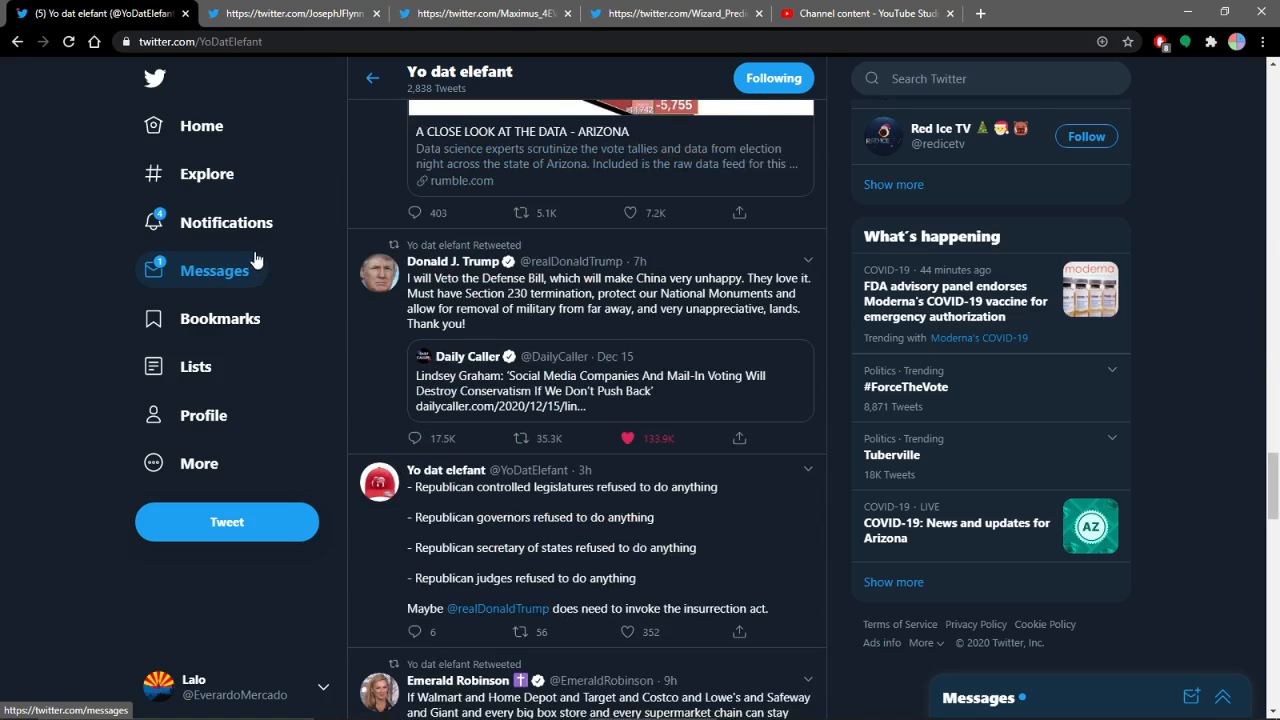
pyautogui.scroll(-3, 256, 258)
pyautogui.scroll(-4, 248, 258)
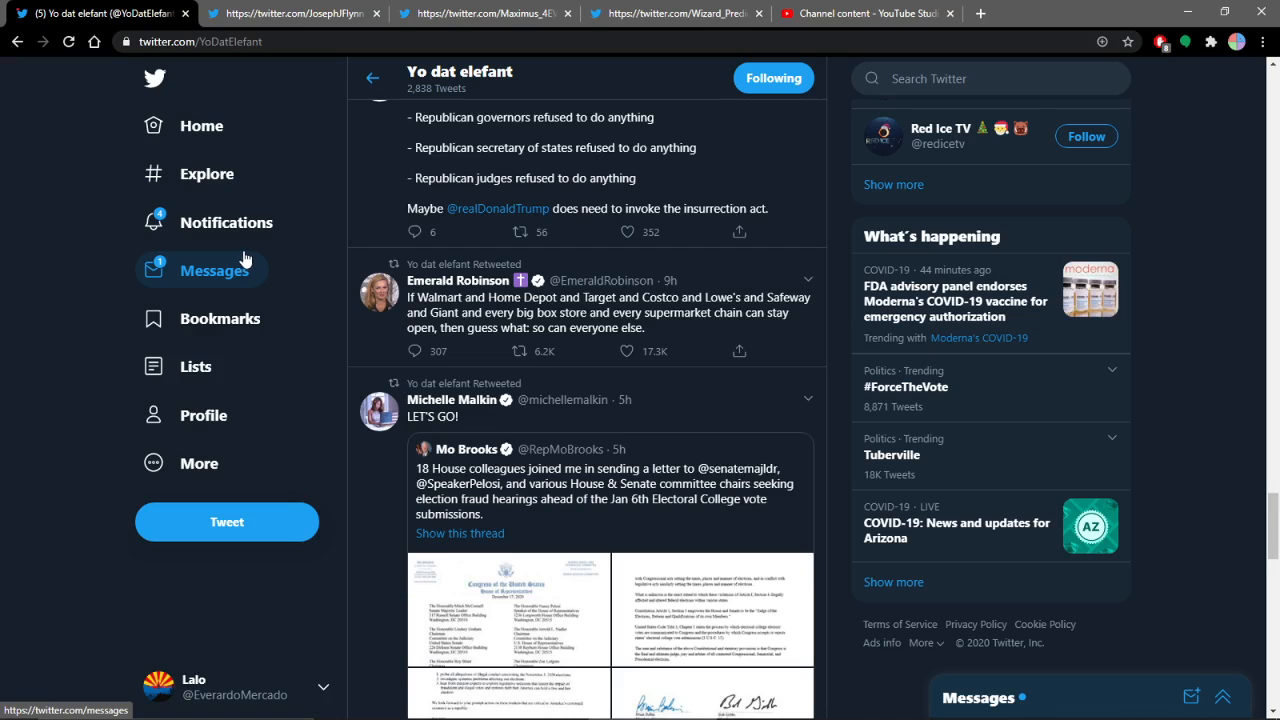
pyautogui.scroll(-4, 242, 258)
pyautogui.scroll(-4, 240, 255)
pyautogui.scroll(-4, 240, 258)
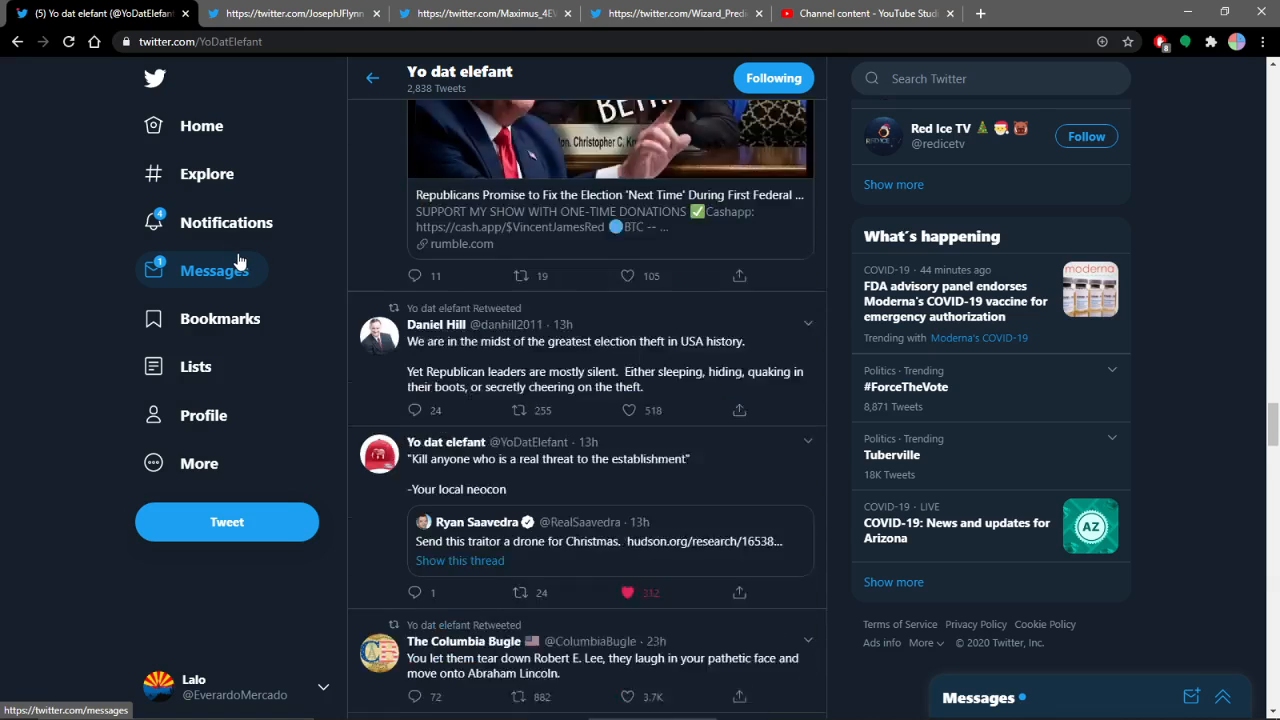
pyautogui.scroll(-3, 240, 260)
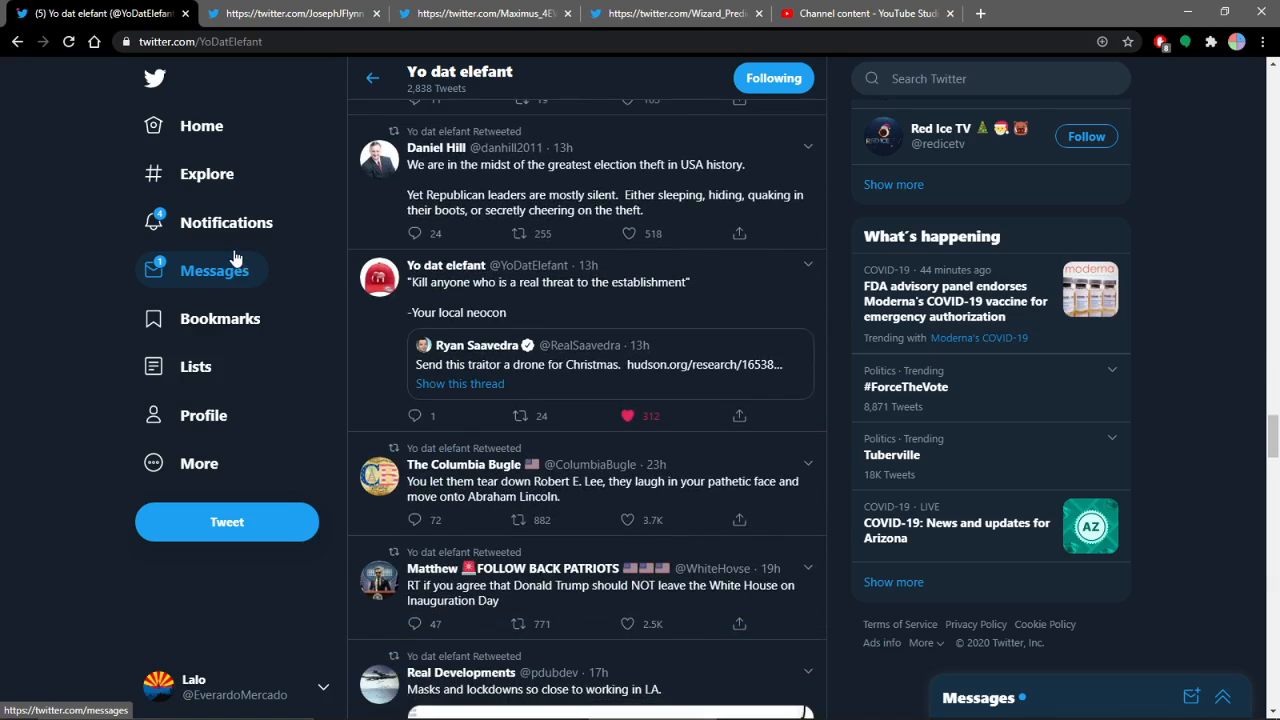
pyautogui.scroll(-4, 226, 250)
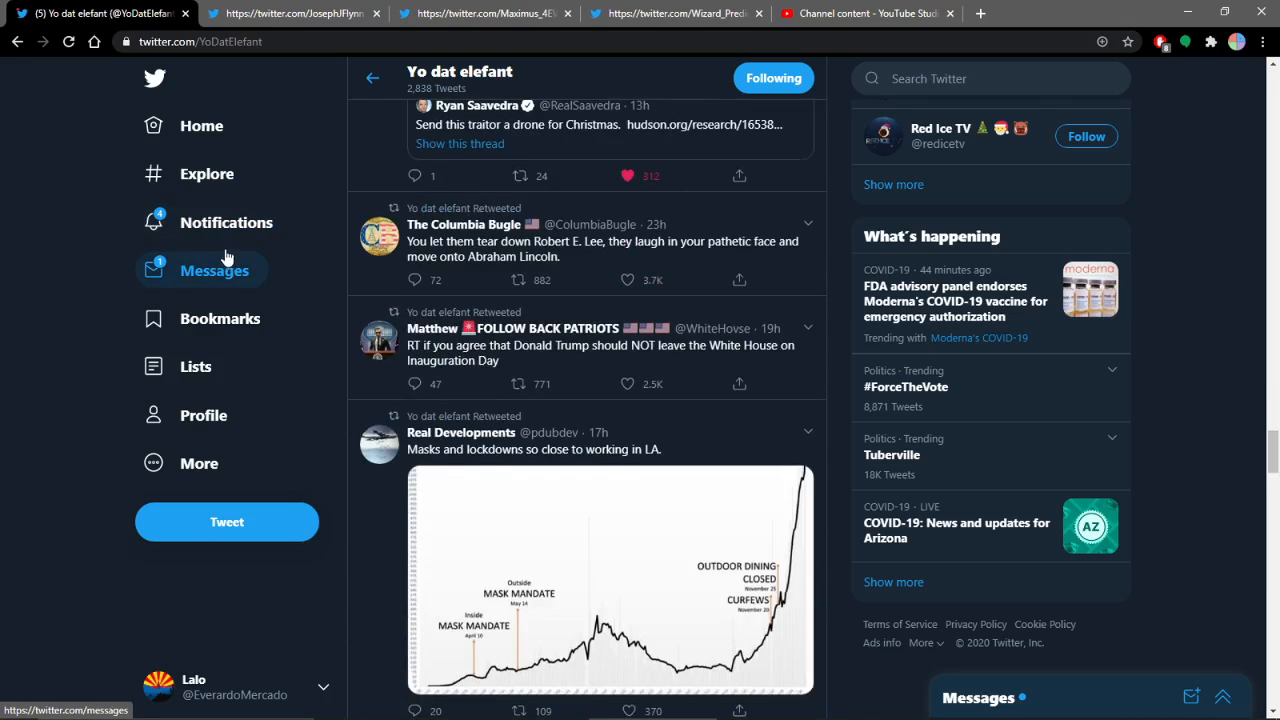
pyautogui.scroll(-4, 224, 246)
pyautogui.scroll(-4, 224, 246)
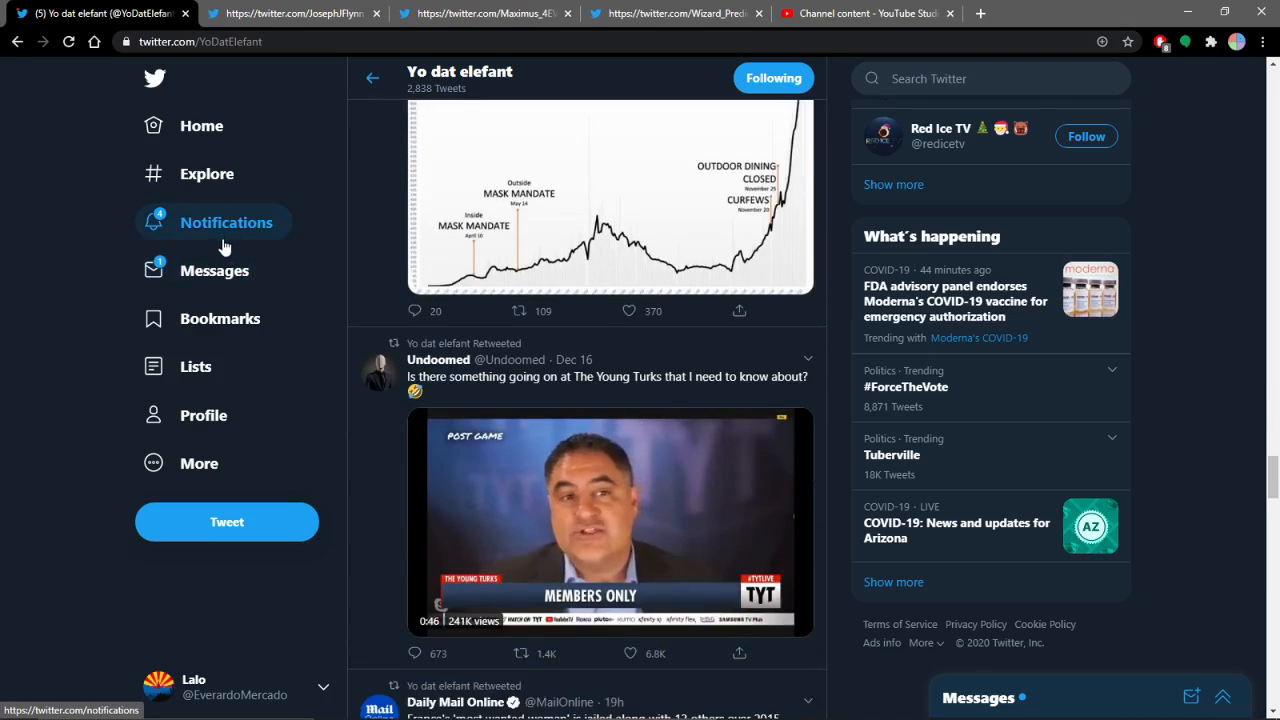
pyautogui.scroll(-4, 224, 246)
pyautogui.scroll(-4, 224, 246)
pyautogui.scroll(-4, 217, 250)
pyautogui.scroll(-4, 217, 250)
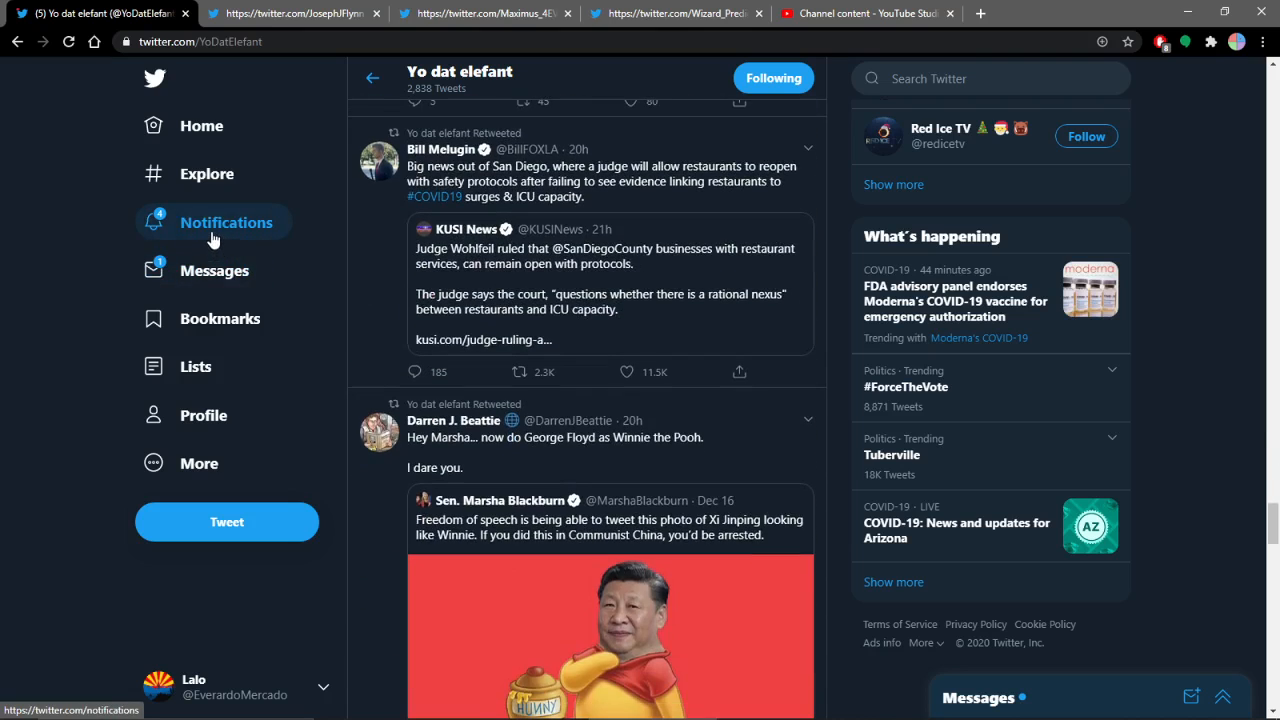
pyautogui.scroll(-3, 215, 248)
pyautogui.scroll(-5, 213, 246)
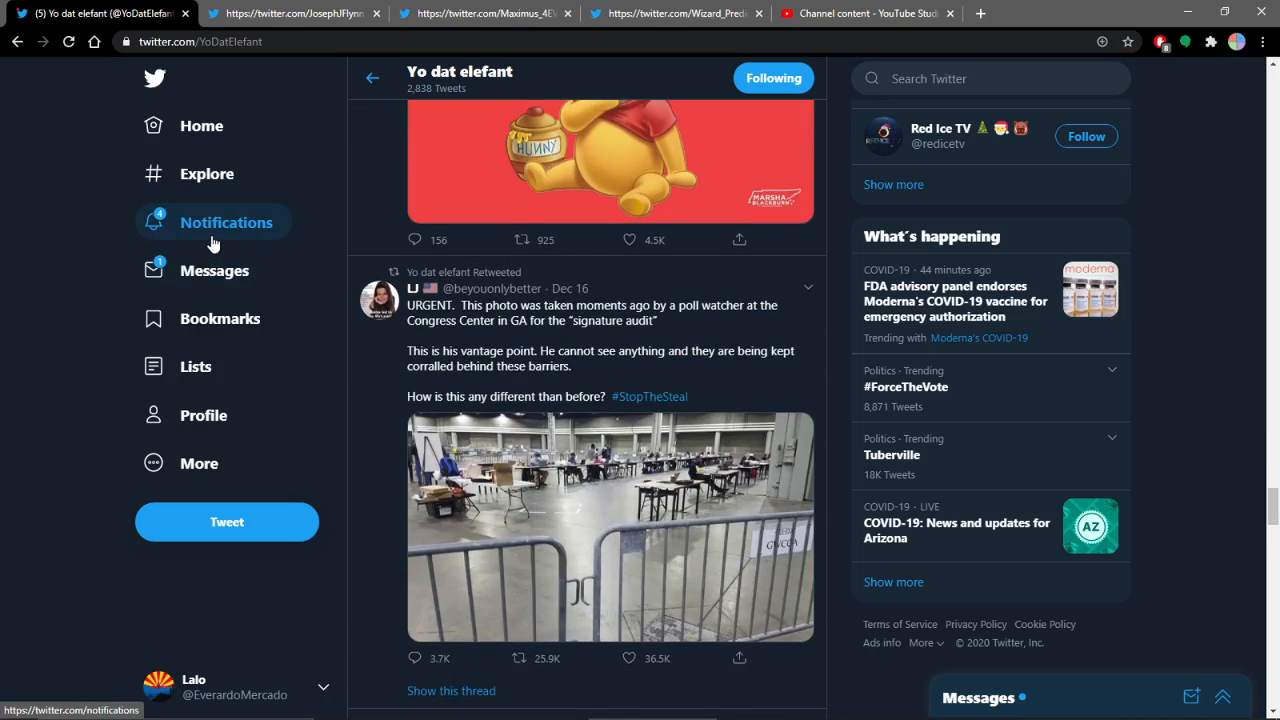
pyautogui.scroll(-4, 215, 245)
pyautogui.scroll(-4, 217, 237)
pyautogui.scroll(-2, 217, 237)
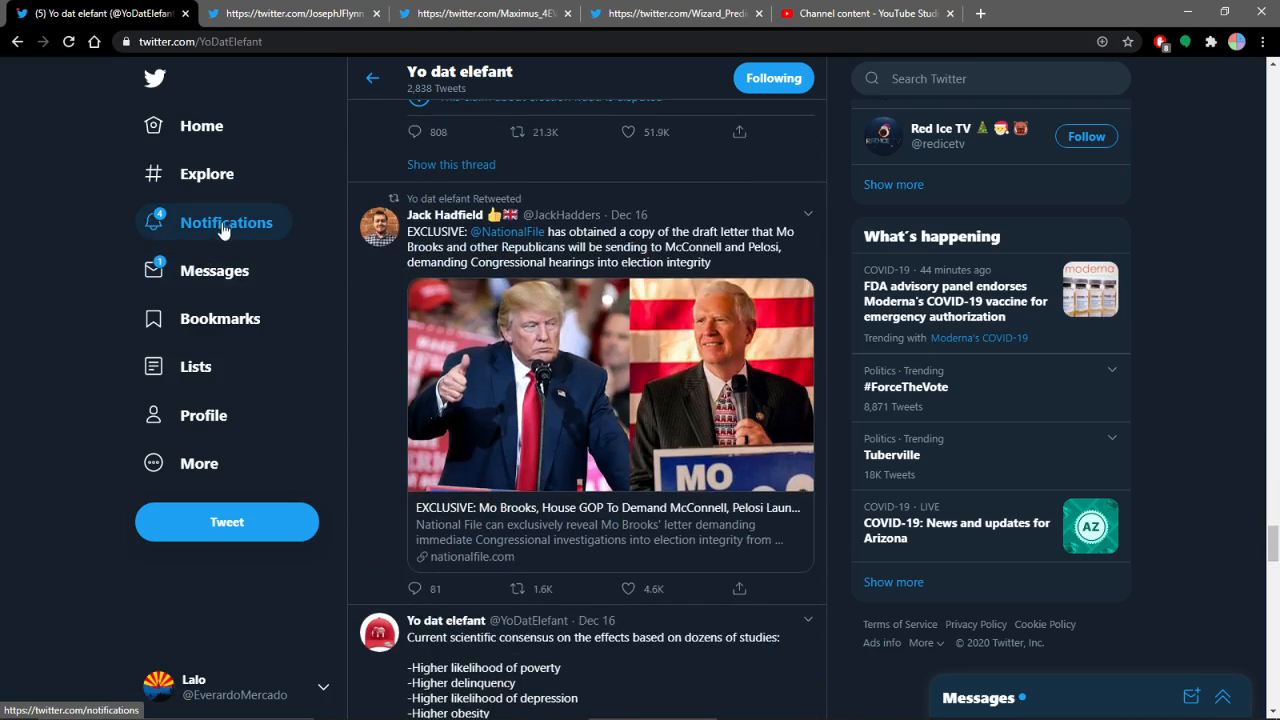
pyautogui.scroll(-5, 220, 232)
pyautogui.scroll(-4, 224, 228)
pyautogui.scroll(-1, 222, 227)
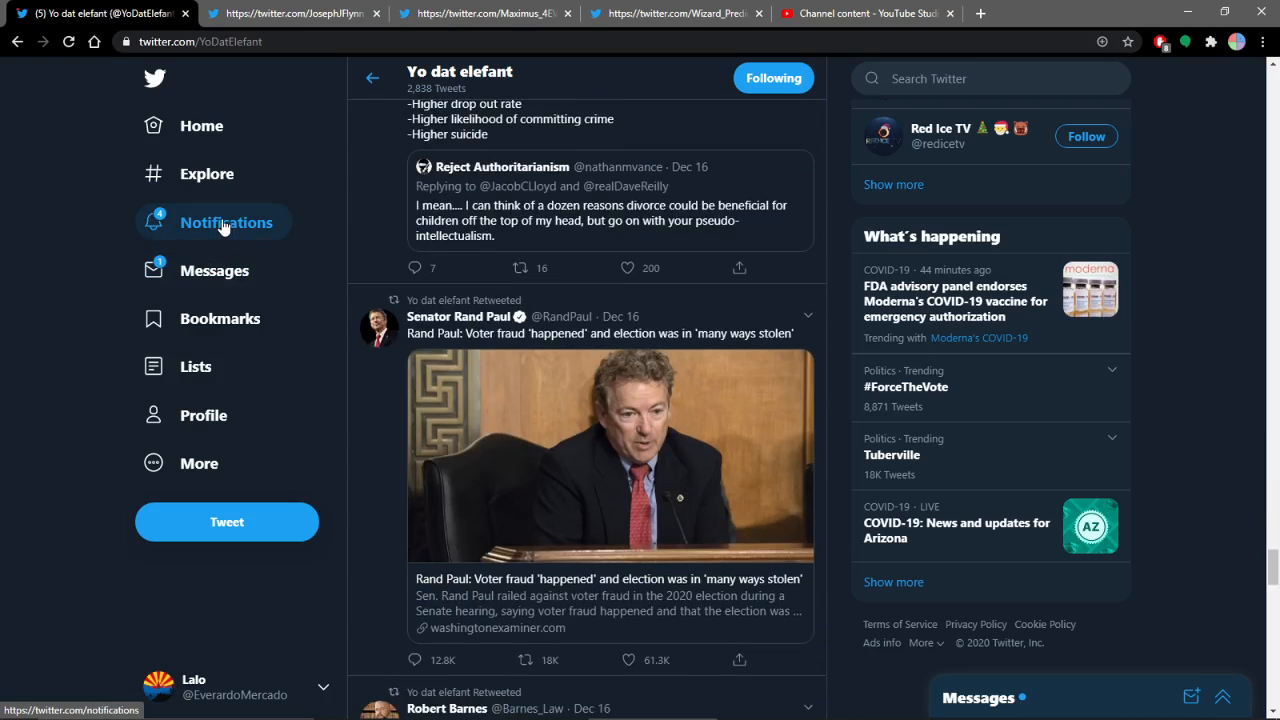
pyautogui.scroll(-5, 212, 227)
pyautogui.scroll(-3, 212, 235)
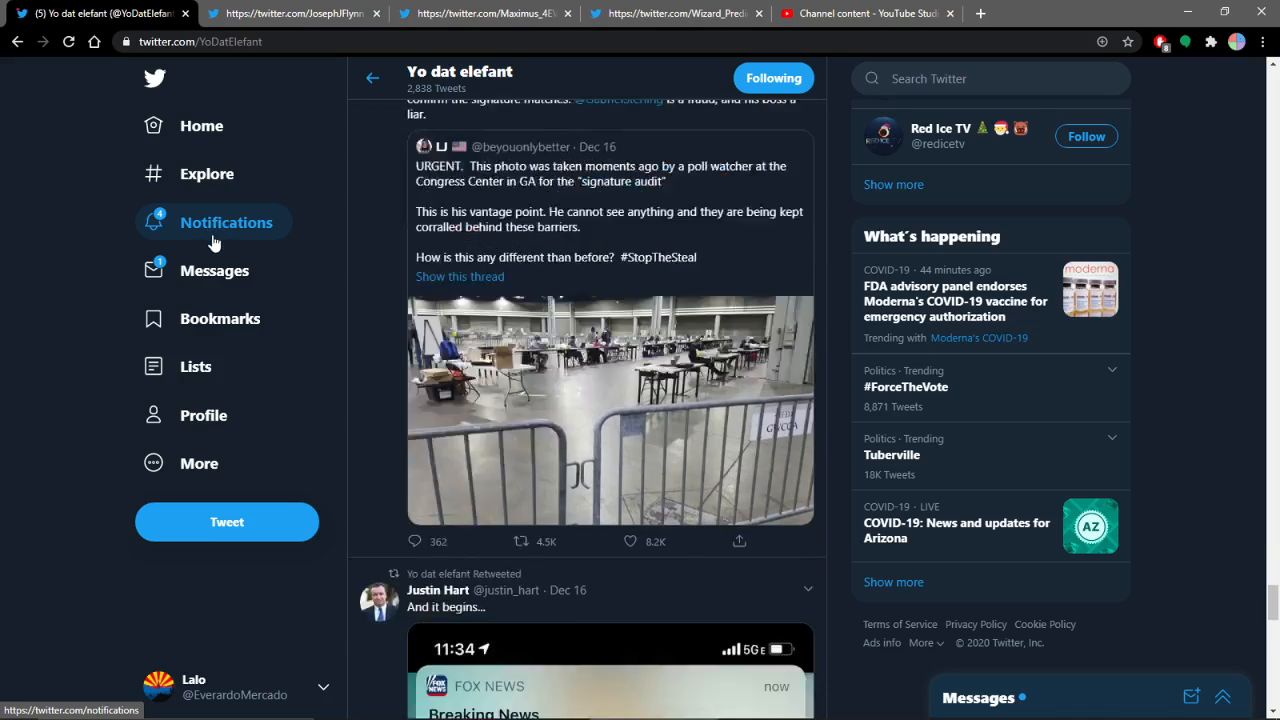
pyautogui.scroll(-4, 215, 242)
pyautogui.scroll(3, 200, 255)
pyautogui.scroll(-4, 176, 268)
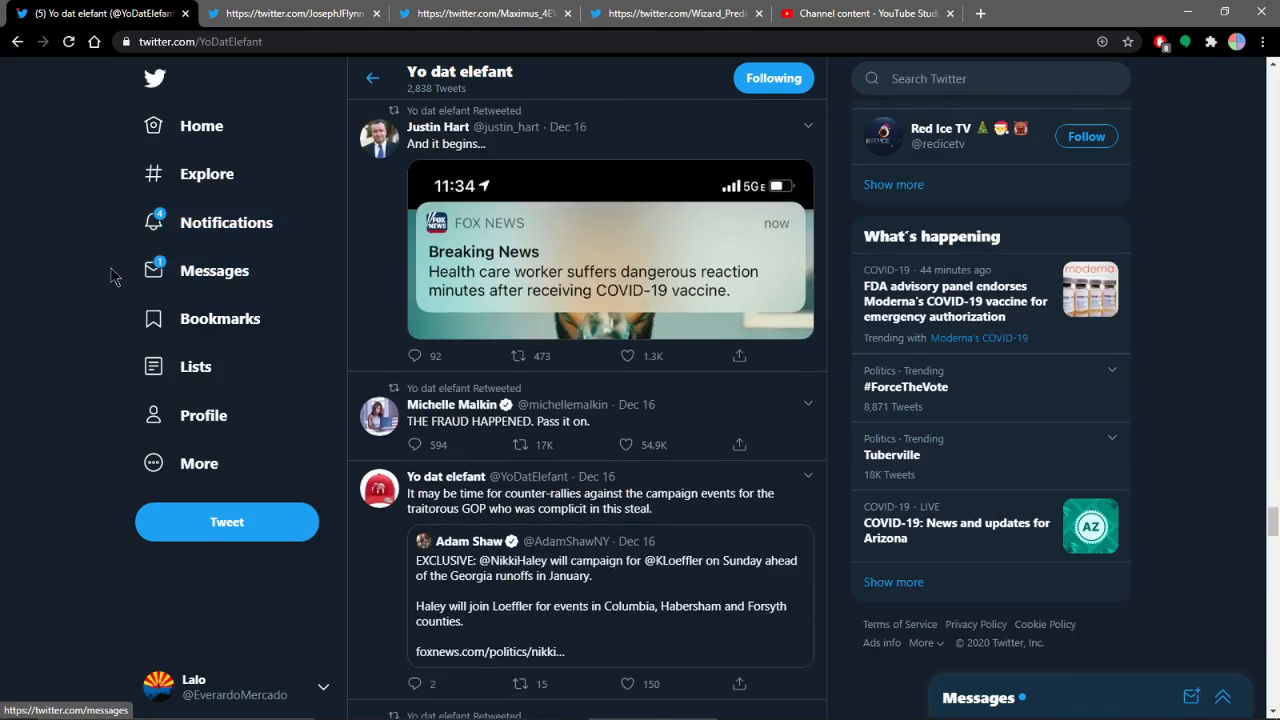
pyautogui.scroll(5, 150, 268)
pyautogui.scroll(4, 130, 270)
pyautogui.click(380, 320)
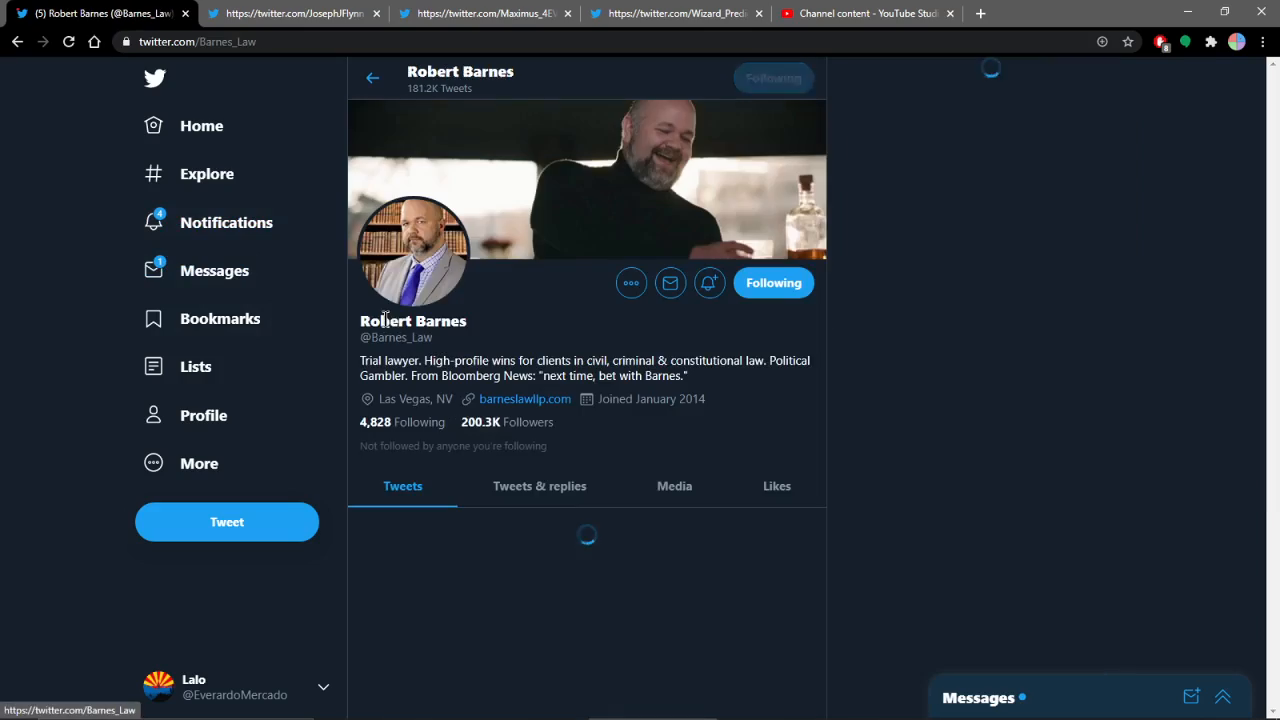
pyautogui.scroll(-5, 152, 293)
pyautogui.scroll(-5, 140, 296)
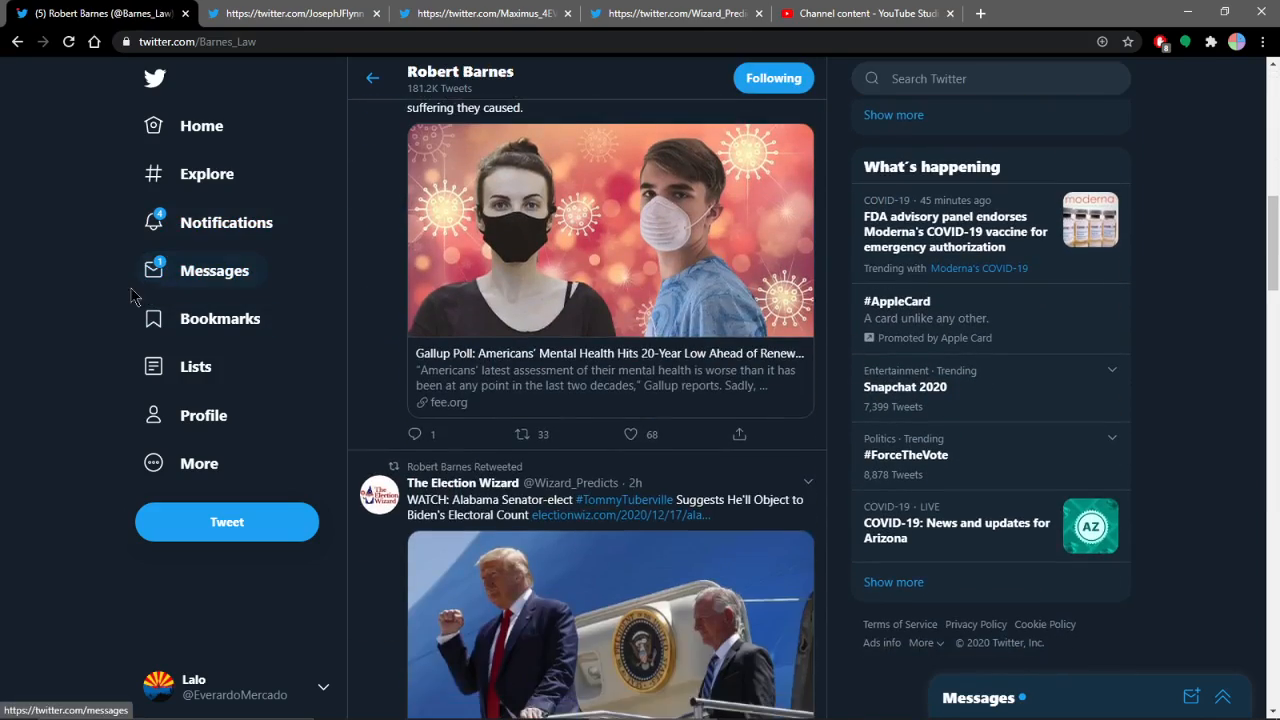
pyautogui.scroll(-4, 134, 302)
pyautogui.scroll(-5, 137, 297)
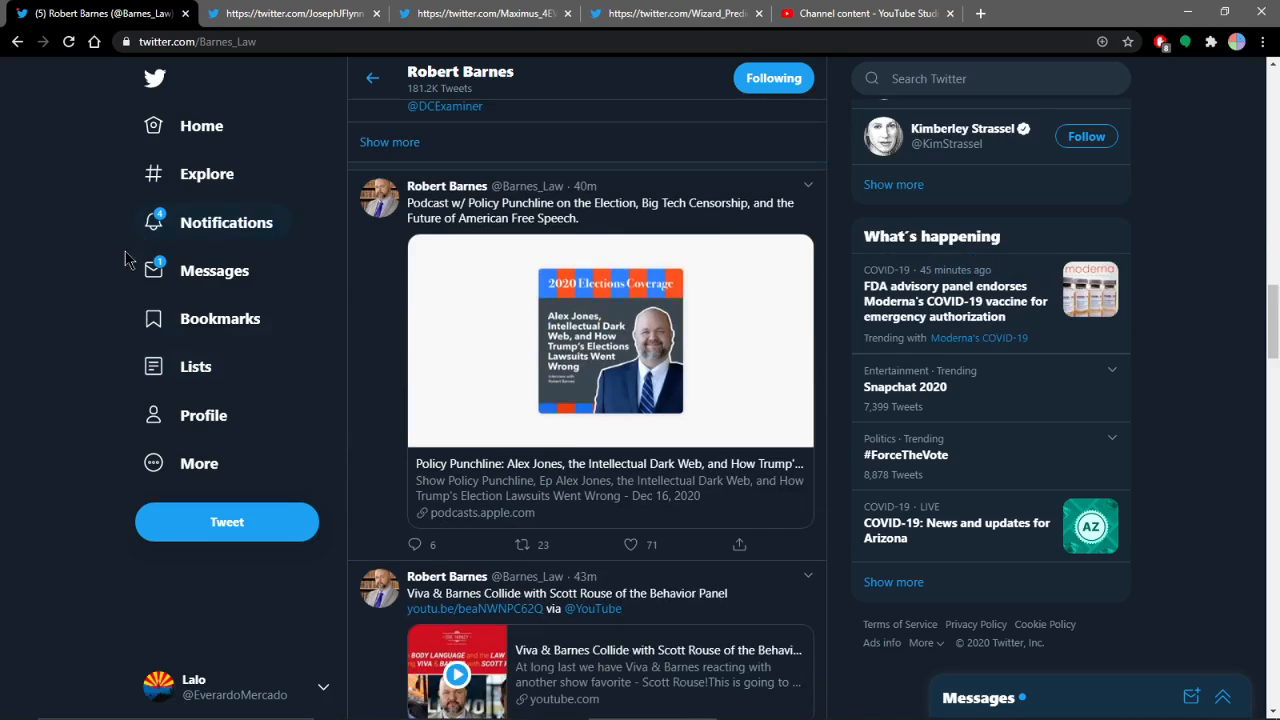
pyautogui.scroll(-5, 5, 255)
pyautogui.scroll(-5, 20, 252)
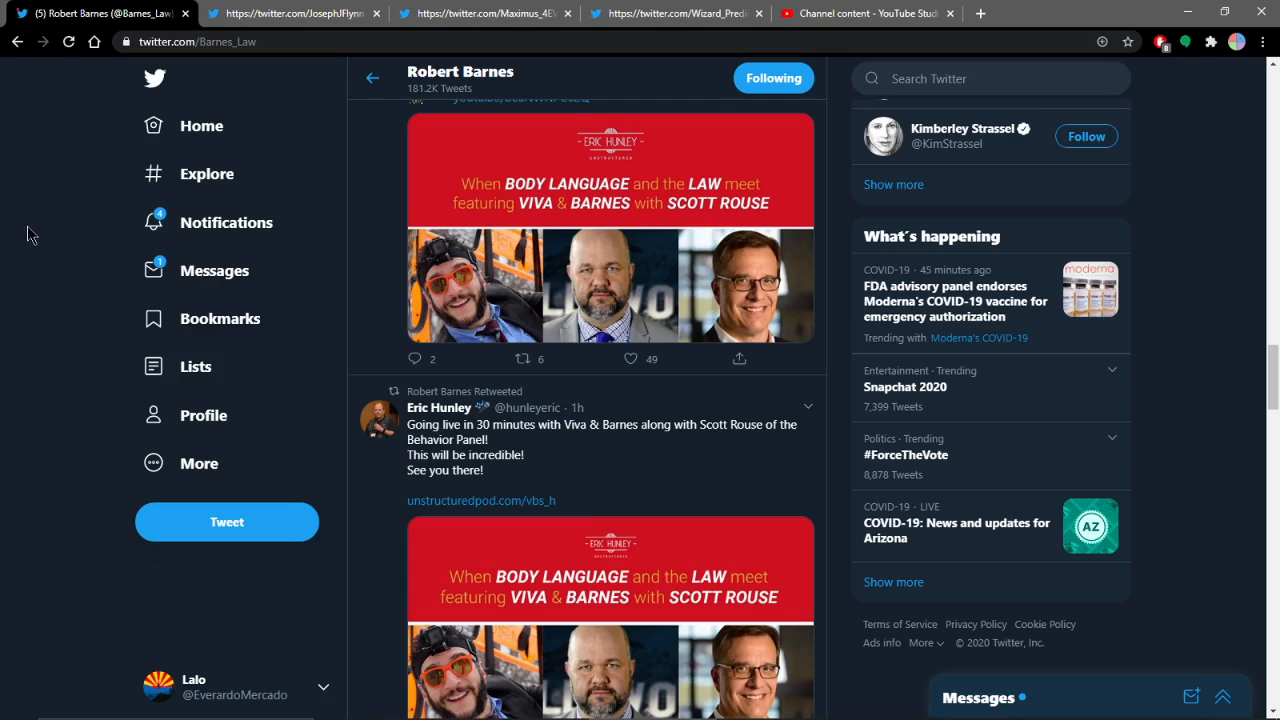
pyautogui.scroll(-5, 30, 238)
pyautogui.scroll(-4, 35, 245)
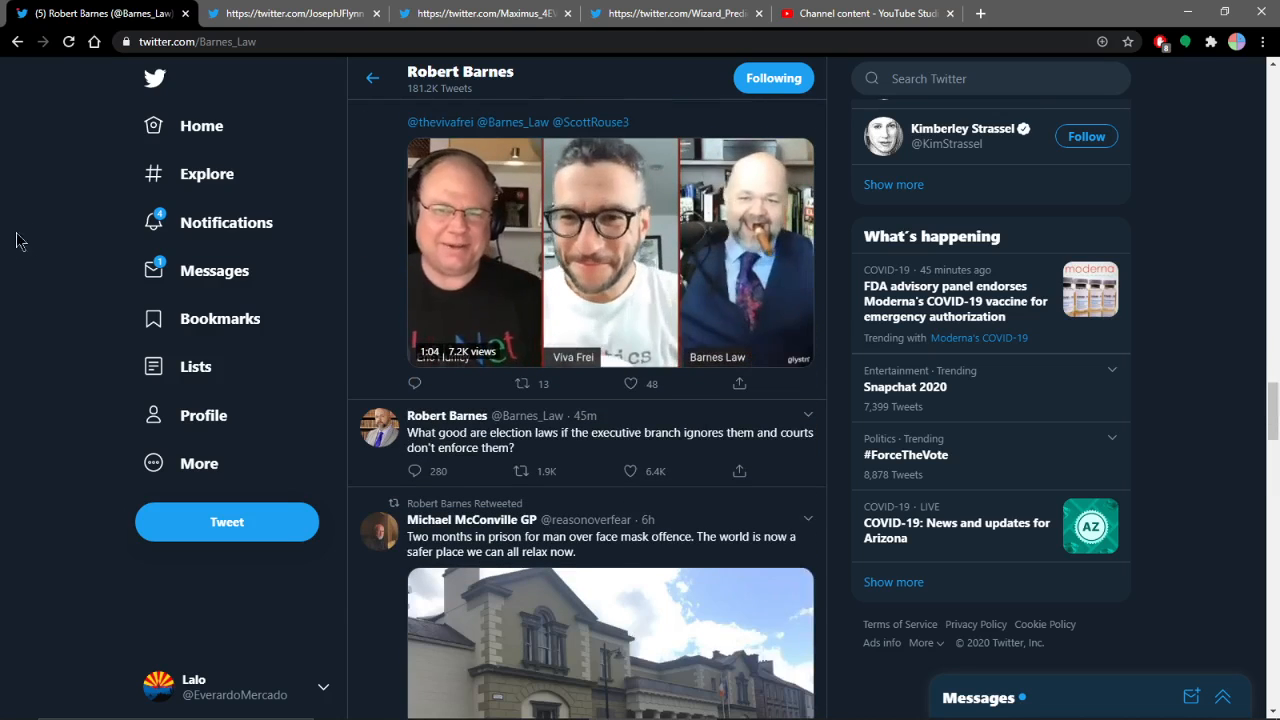
pyautogui.scroll(-4, 40, 255)
pyautogui.scroll(-2, 30, 255)
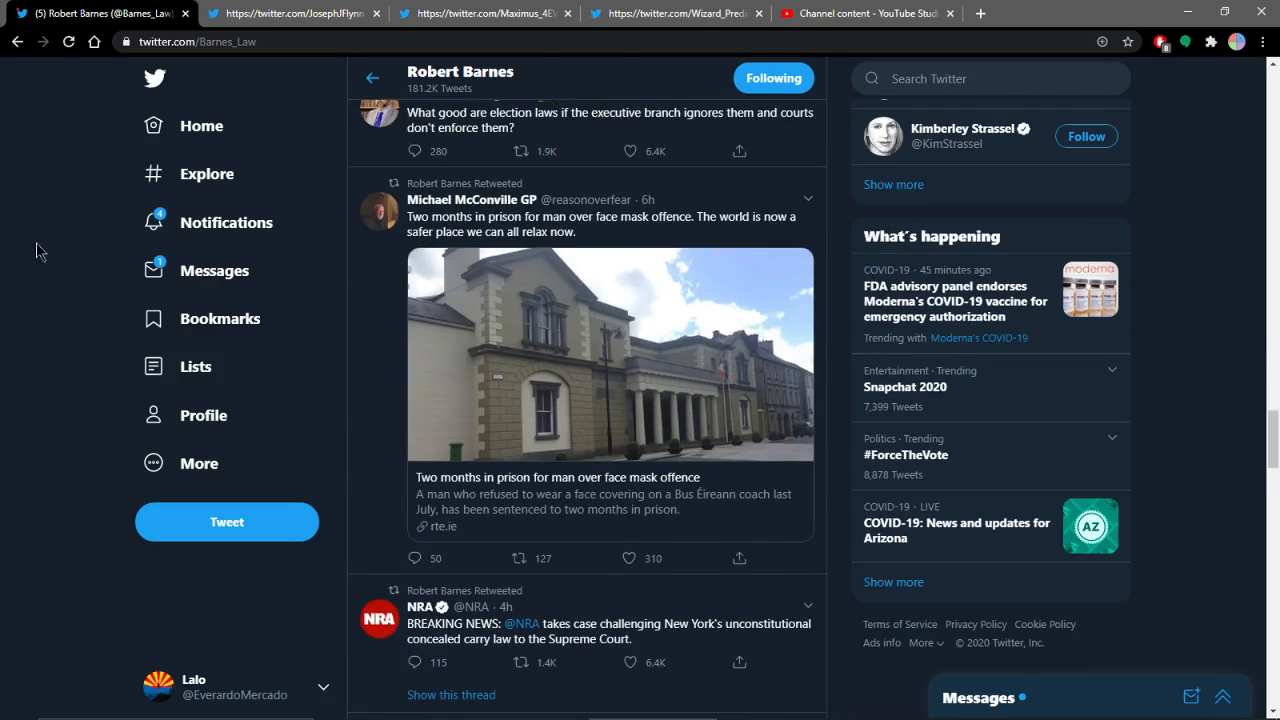
pyautogui.scroll(-5, 25, 255)
pyautogui.scroll(-4, 28, 257)
pyautogui.scroll(-4, 20, 260)
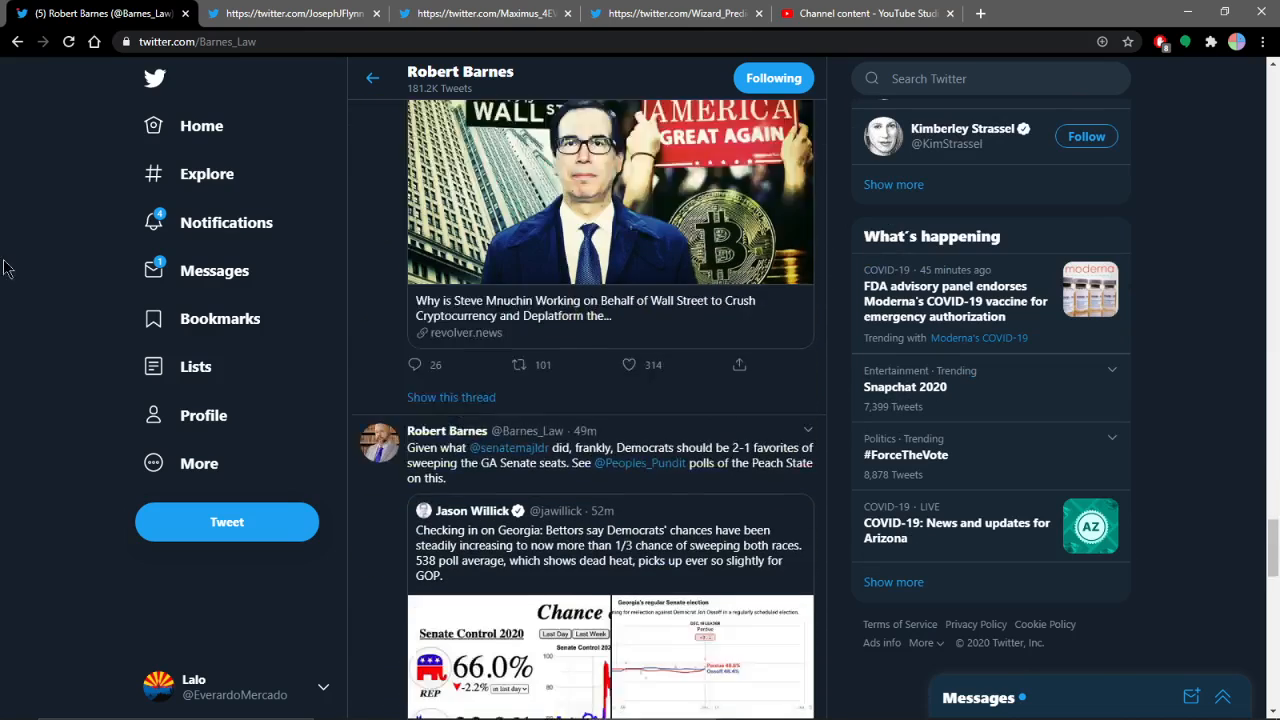
pyautogui.scroll(-2, 15, 265)
pyautogui.scroll(-4, 15, 268)
pyautogui.scroll(2, 30, 280)
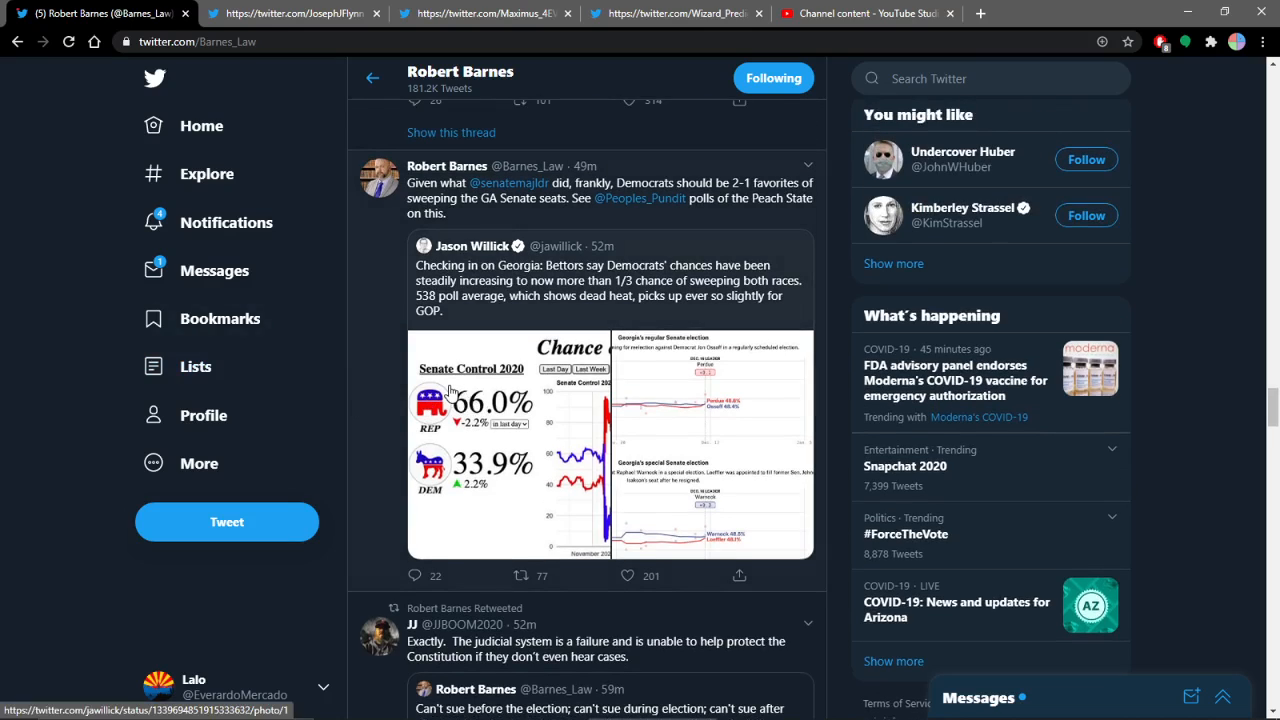
pyautogui.scroll(-8, 380, 360)
pyautogui.scroll(-8, 350, 355)
pyautogui.scroll(-8, 345, 350)
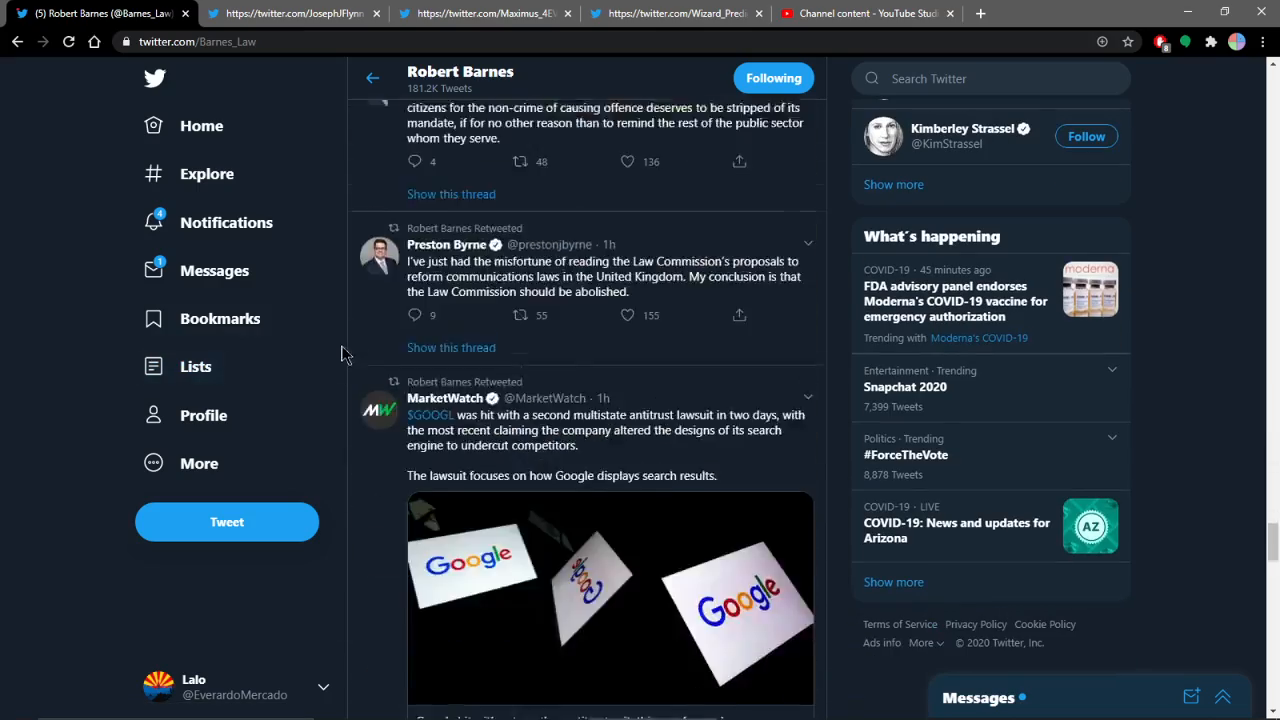
pyautogui.scroll(-6, 340, 347)
pyautogui.scroll(-8, 340, 347)
pyautogui.scroll(-8, 340, 350)
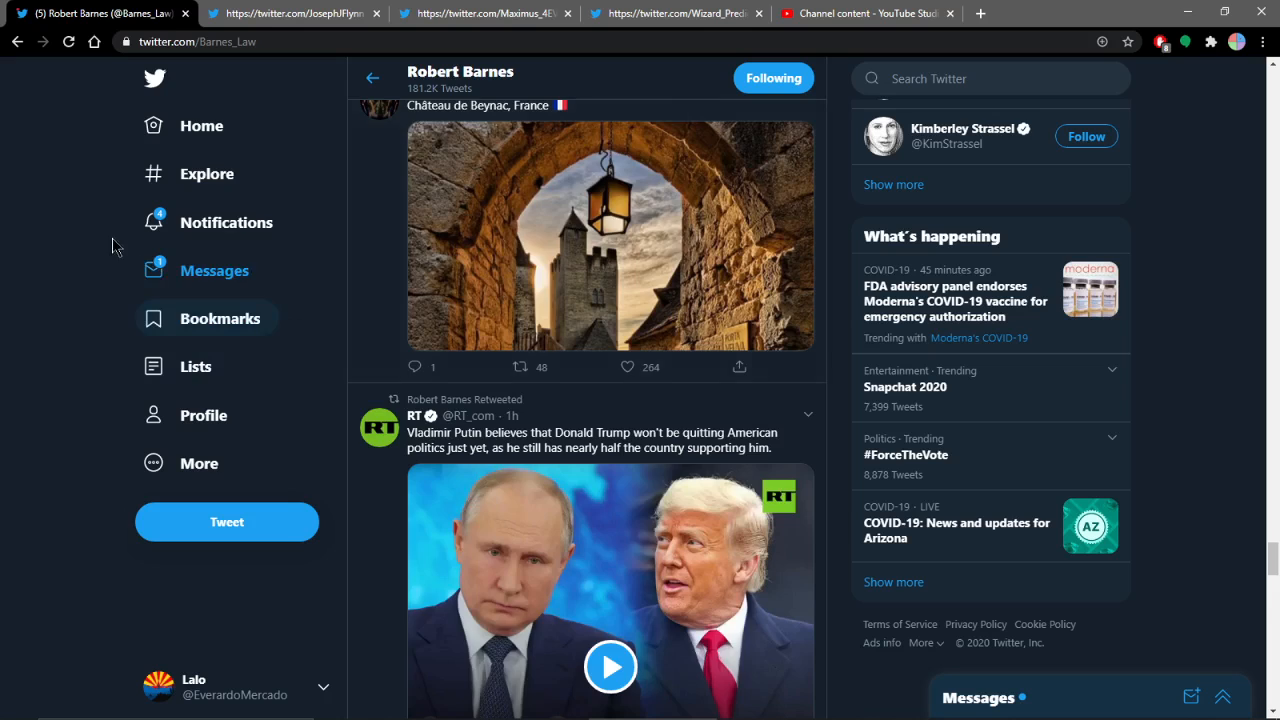
pyautogui.scroll(-8, 262, 260)
pyautogui.scroll(-6, 262, 260)
pyautogui.scroll(-5, 390, 300)
pyautogui.scroll(-3, 480, 250)
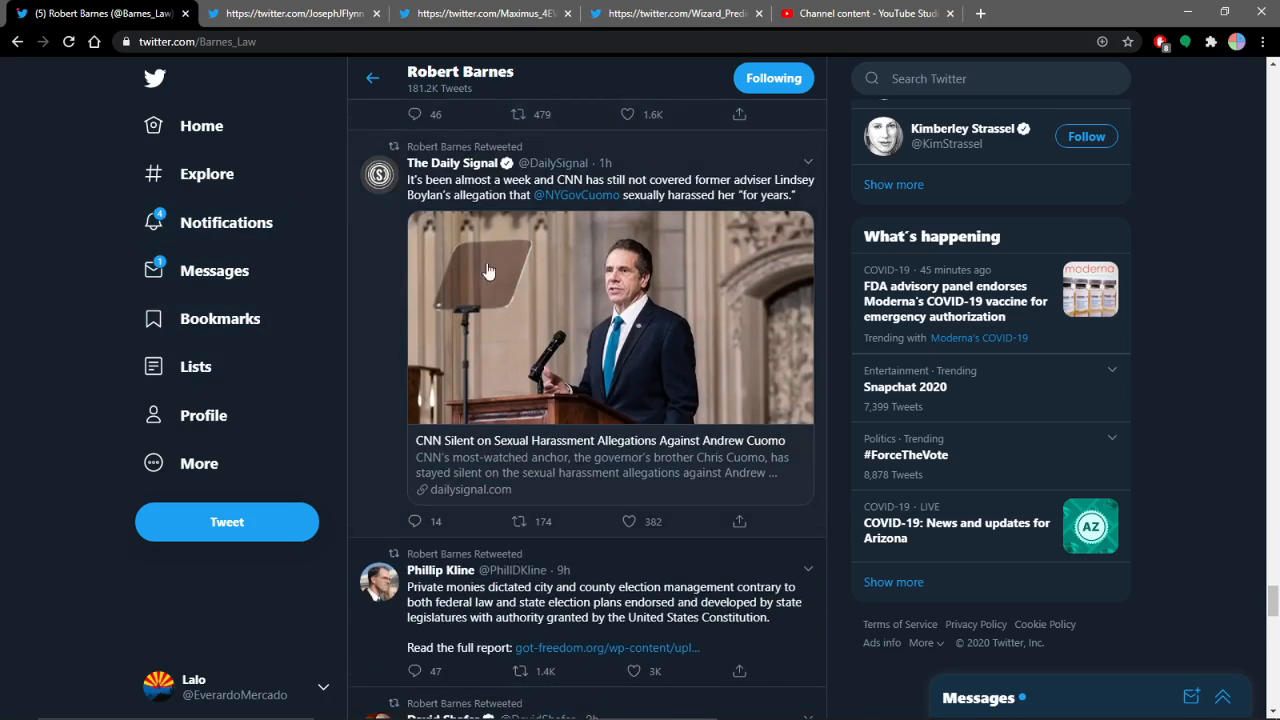
pyautogui.scroll(-6, 396, 240)
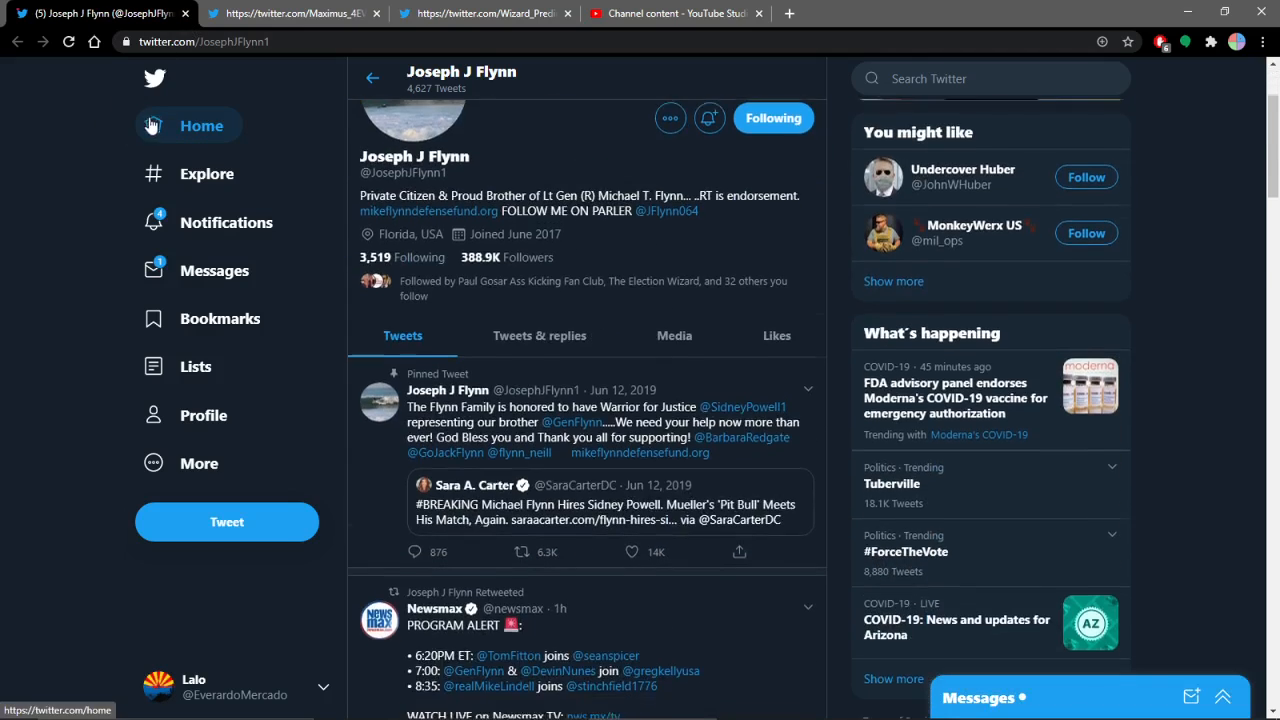
pyautogui.scroll(-5, 143, 128)
pyautogui.scroll(-5, 143, 128)
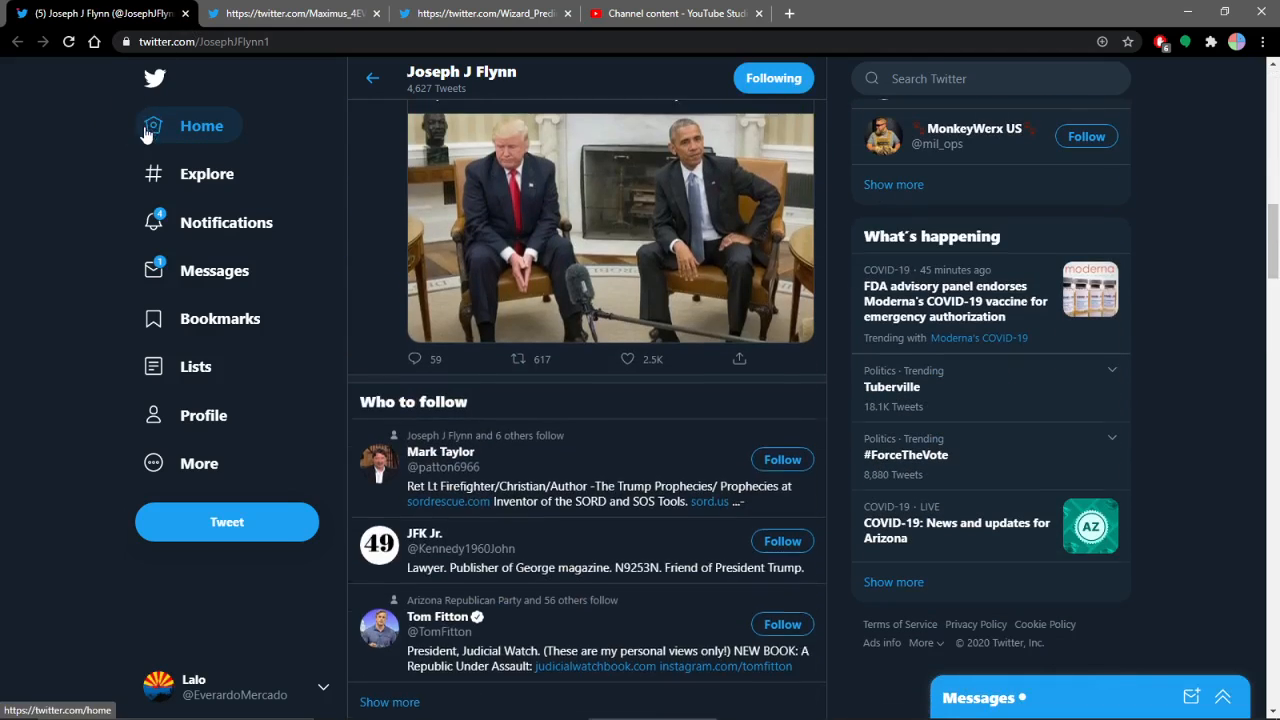
pyautogui.scroll(3, 138, 120)
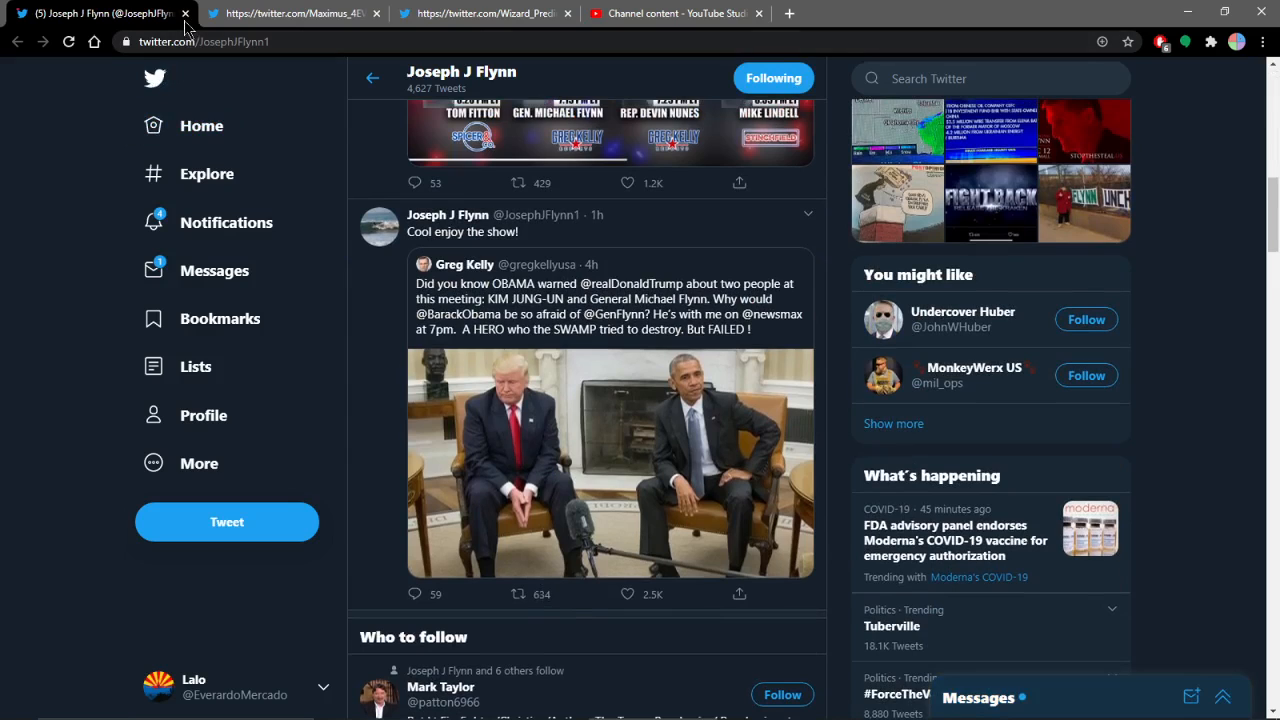
pyautogui.click(186, 13)
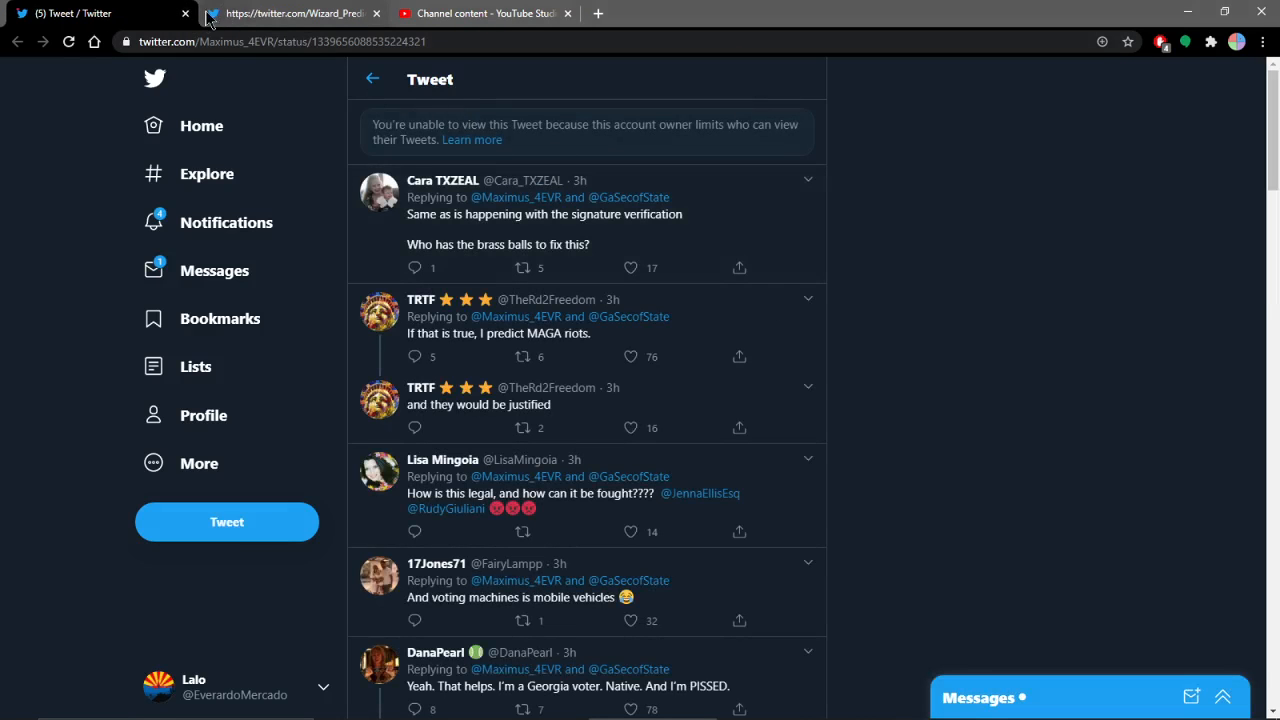
pyautogui.click(186, 13)
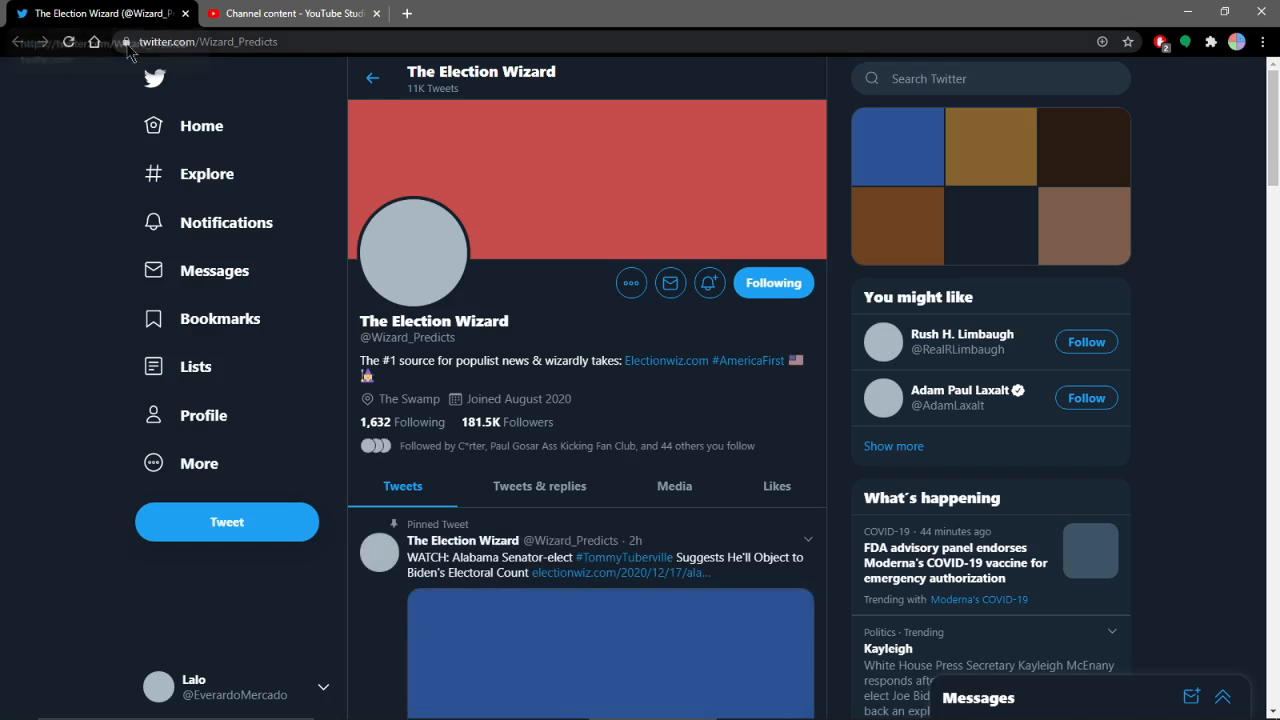
pyautogui.scroll(-2, 65, 68)
pyautogui.scroll(-1, 65, 68)
pyautogui.scroll(-3, 65, 68)
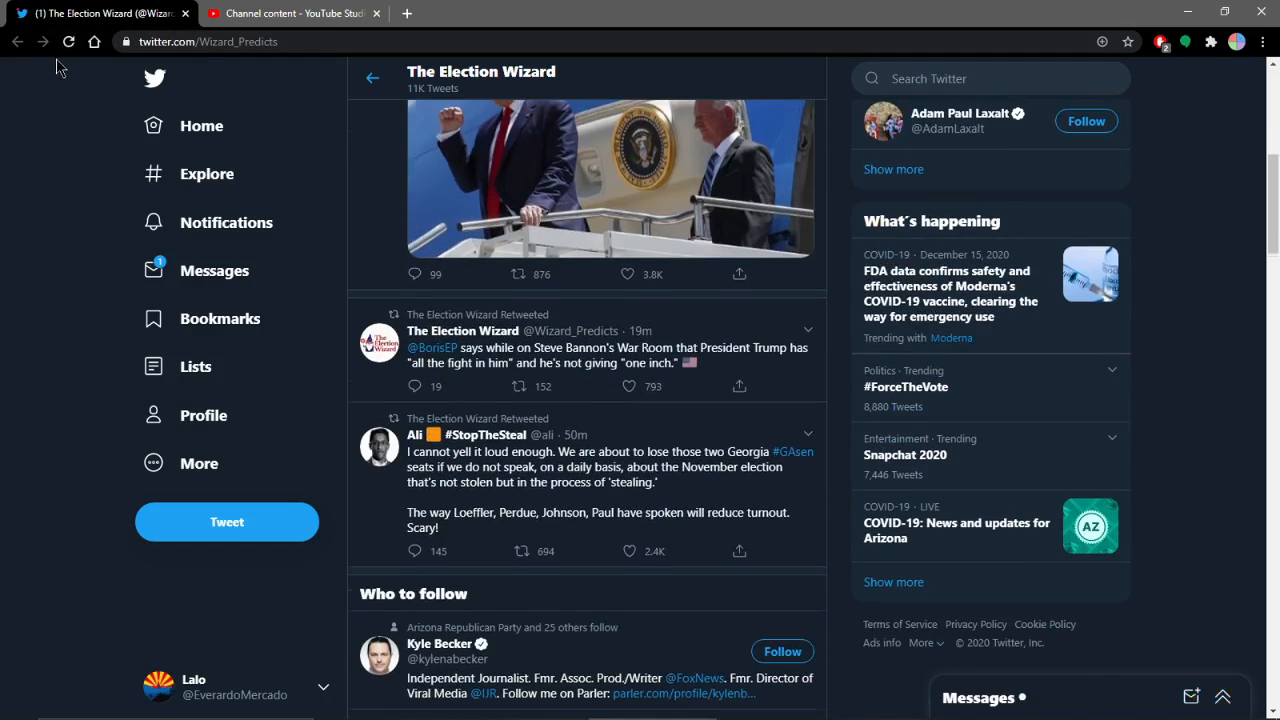
pyautogui.scroll(-1, 56, 58)
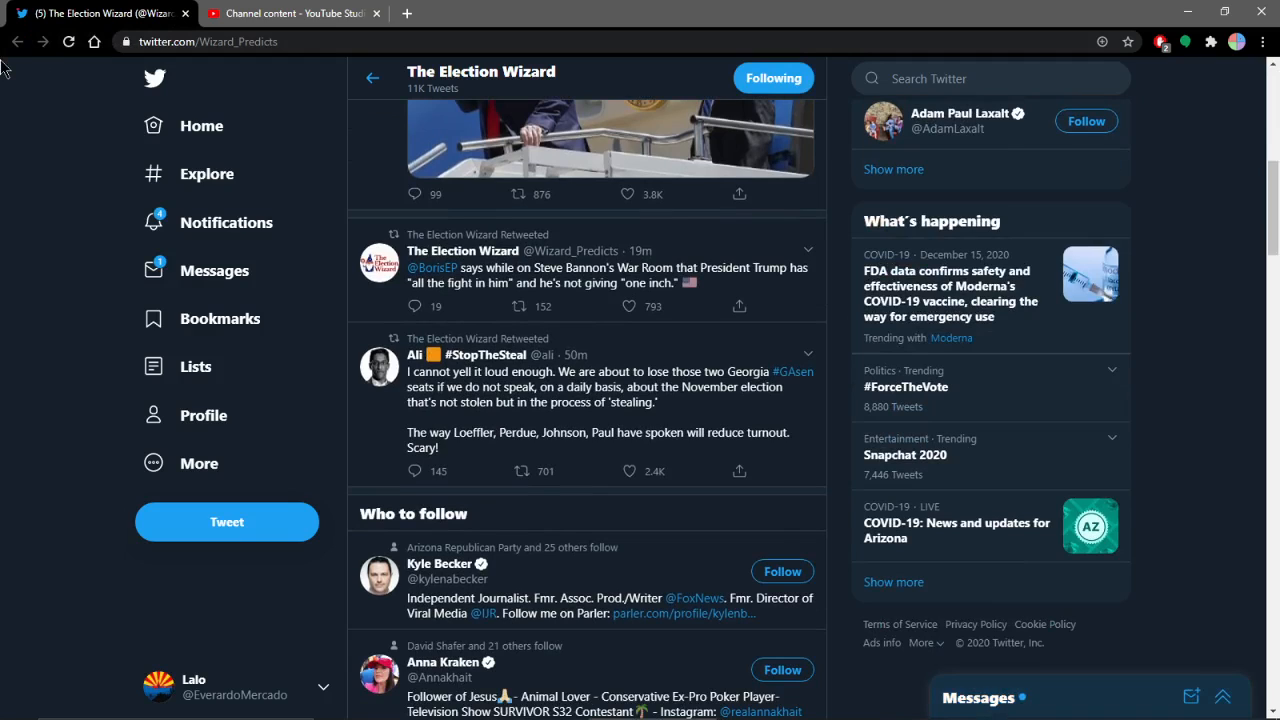
pyautogui.scroll(-1, 5, 65)
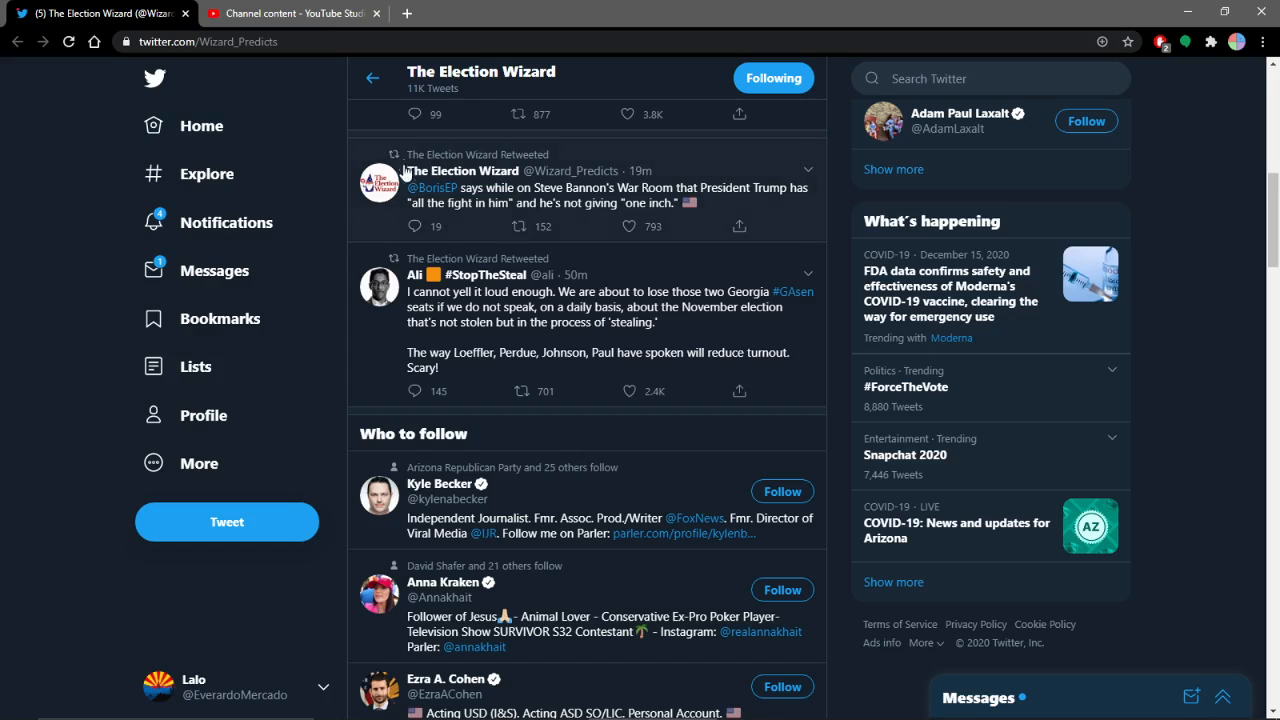
pyautogui.moveTo(432, 268)
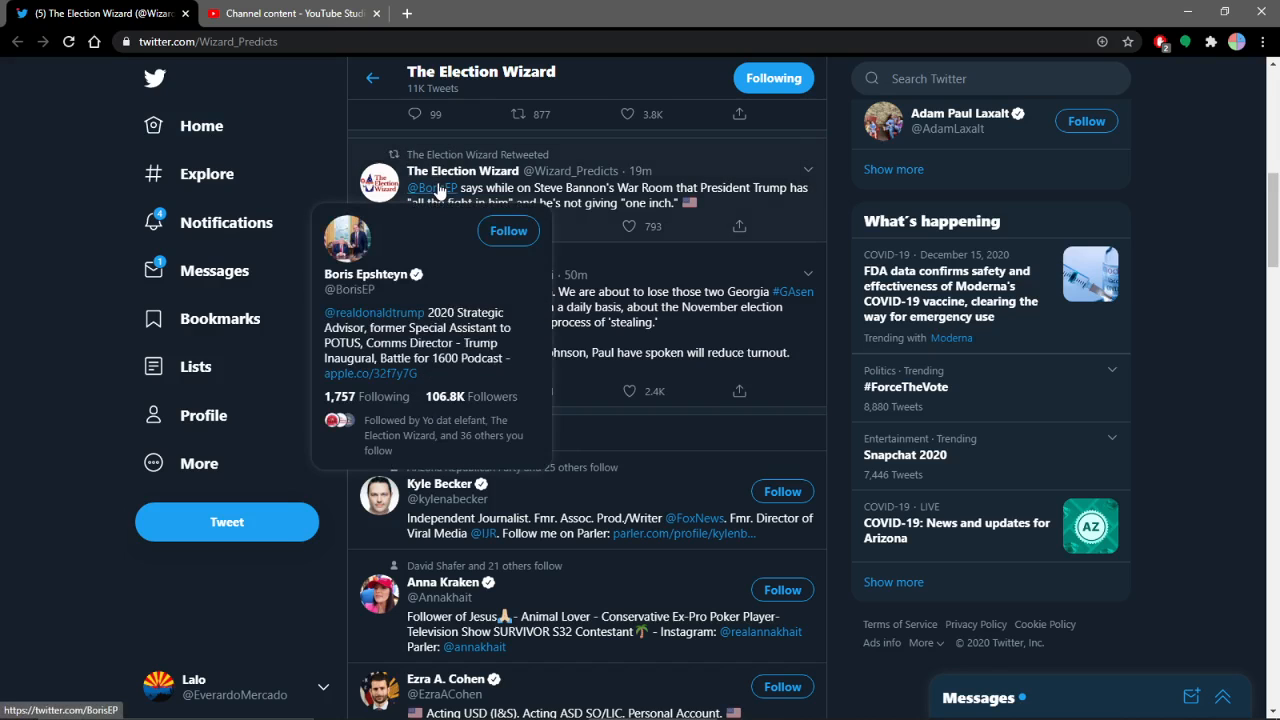
pyautogui.scroll(-5, 20, 120)
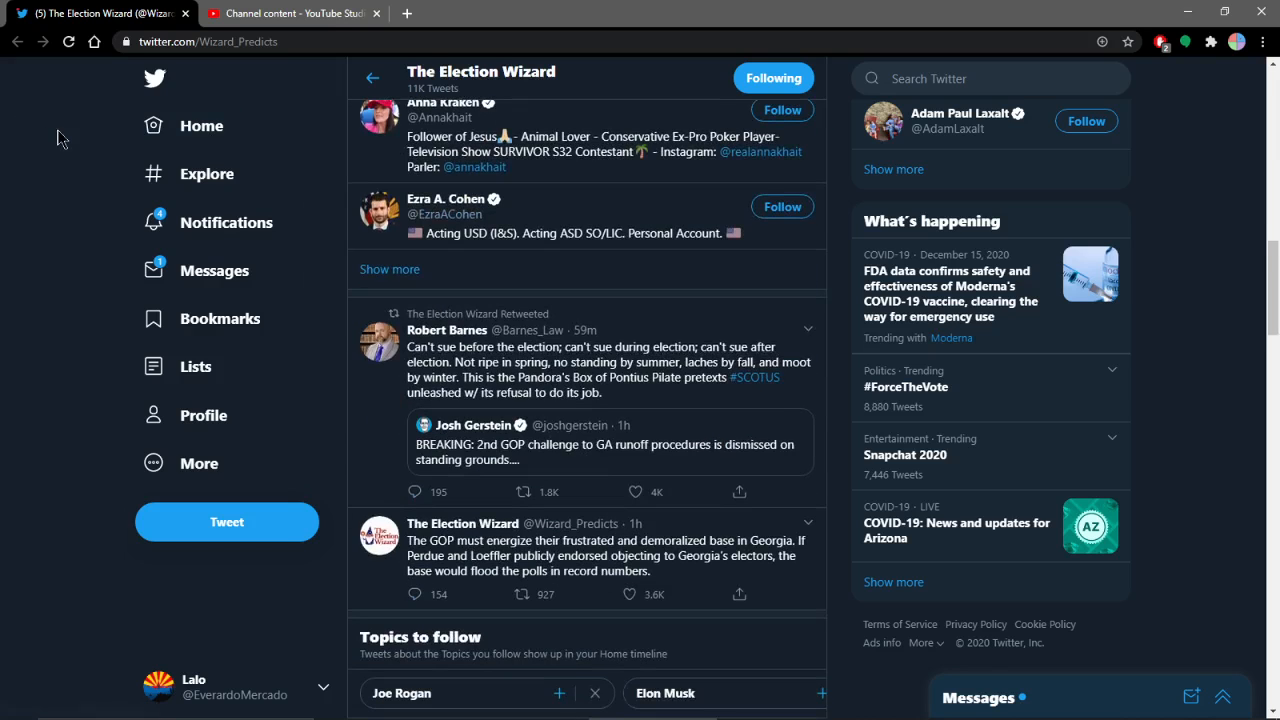
pyautogui.scroll(-4, 10, 140)
pyautogui.scroll(-5, 14, 138)
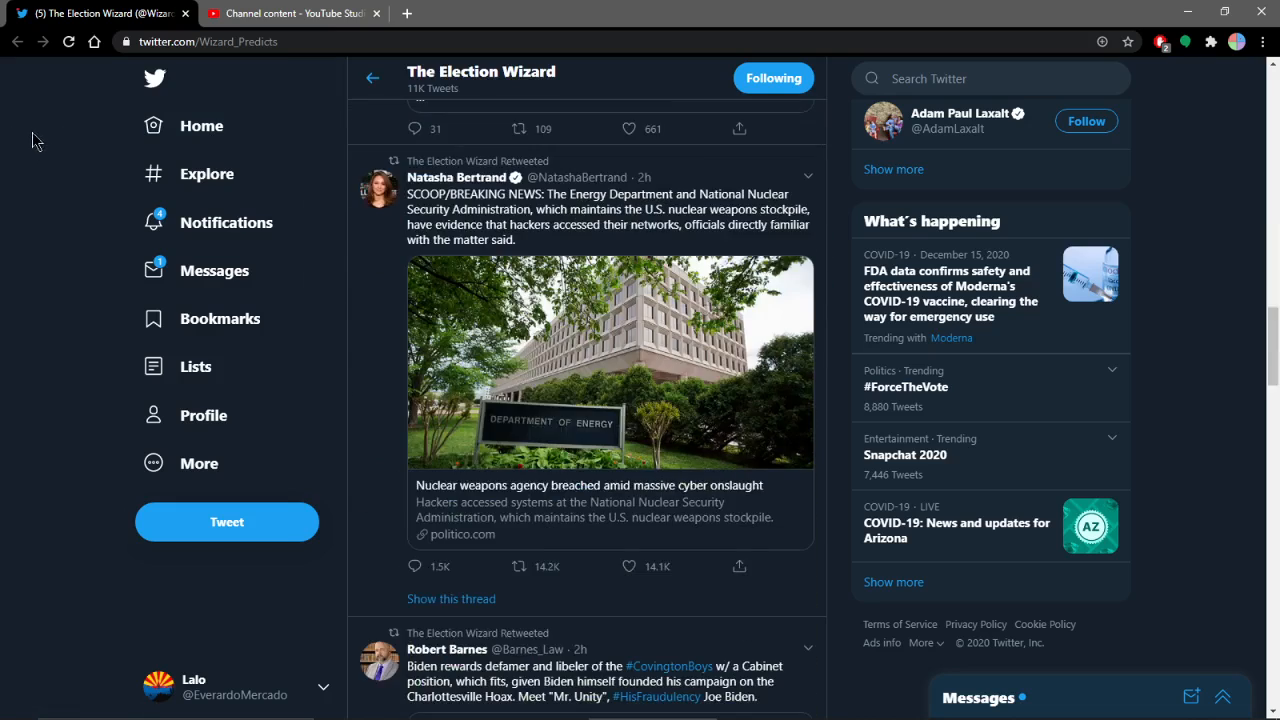
pyautogui.scroll(-4, 14, 135)
pyautogui.scroll(-3, 14, 130)
pyautogui.scroll(-2, 14, 128)
pyautogui.scroll(-5, 14, 128)
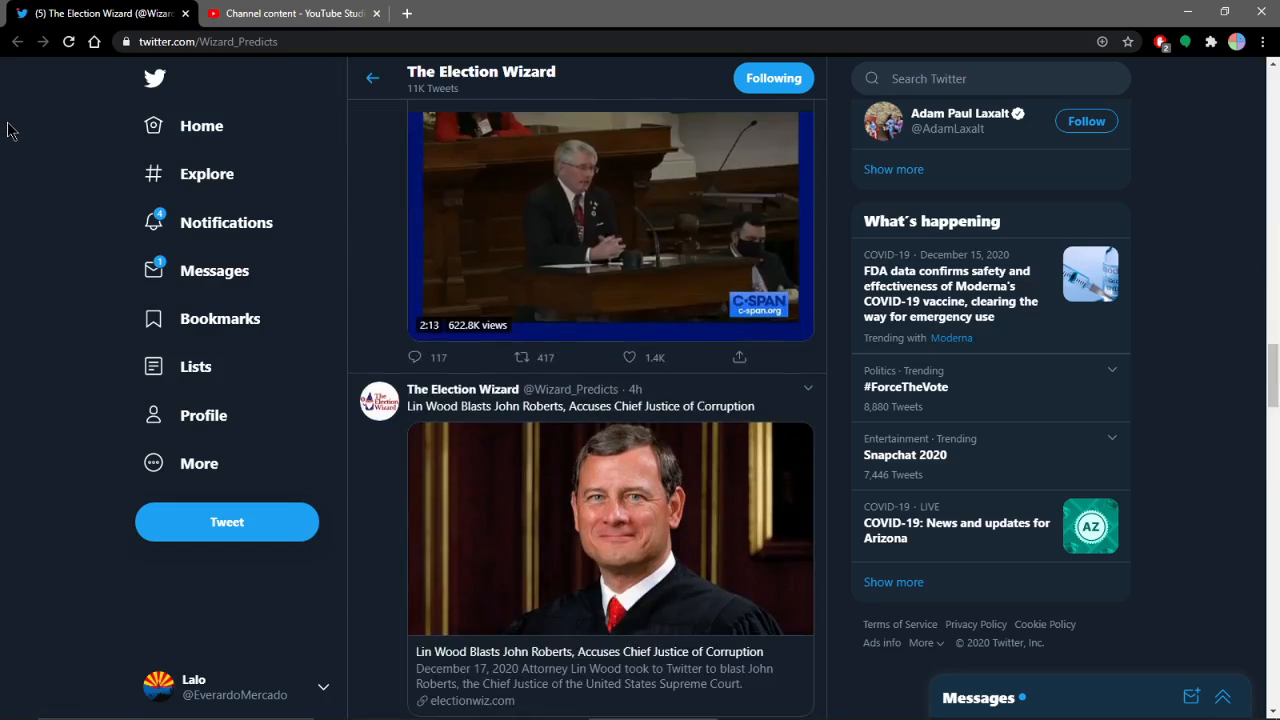
pyautogui.scroll(-3, 14, 128)
pyautogui.scroll(-3, 14, 125)
pyautogui.scroll(-3, 16, 115)
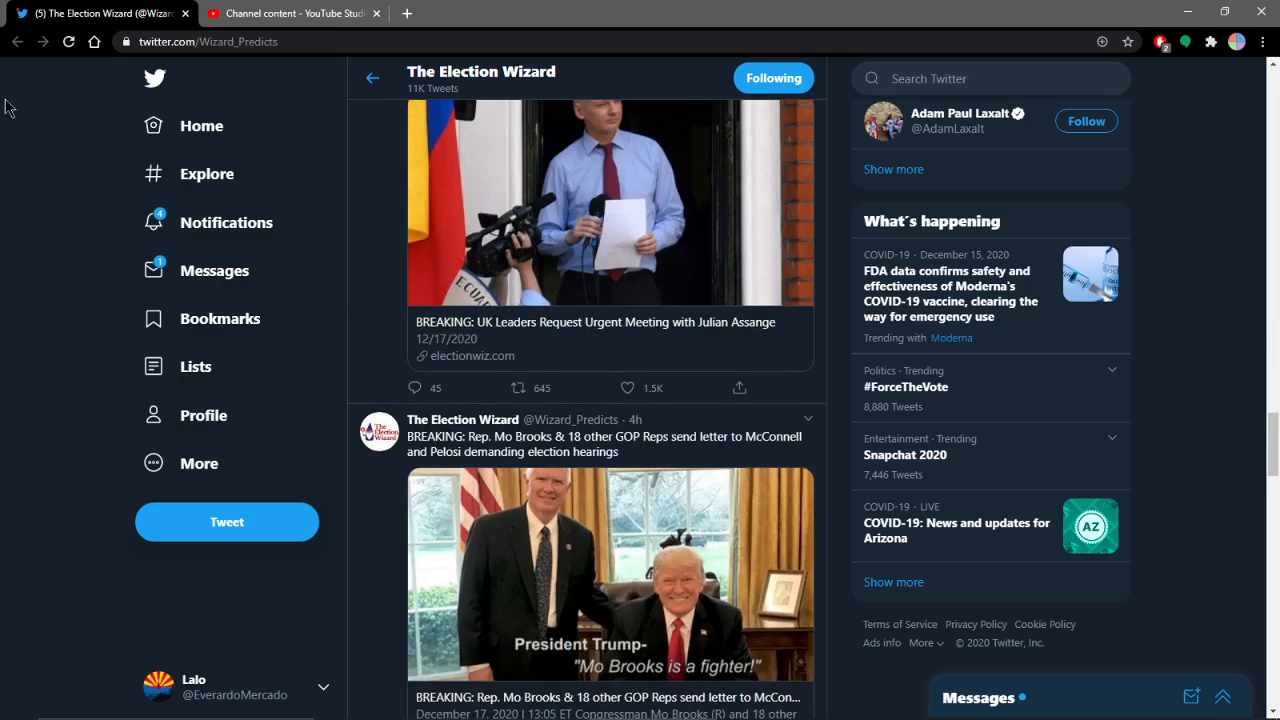
pyautogui.scroll(-3, 8, 105)
pyautogui.scroll(-5, 5, 115)
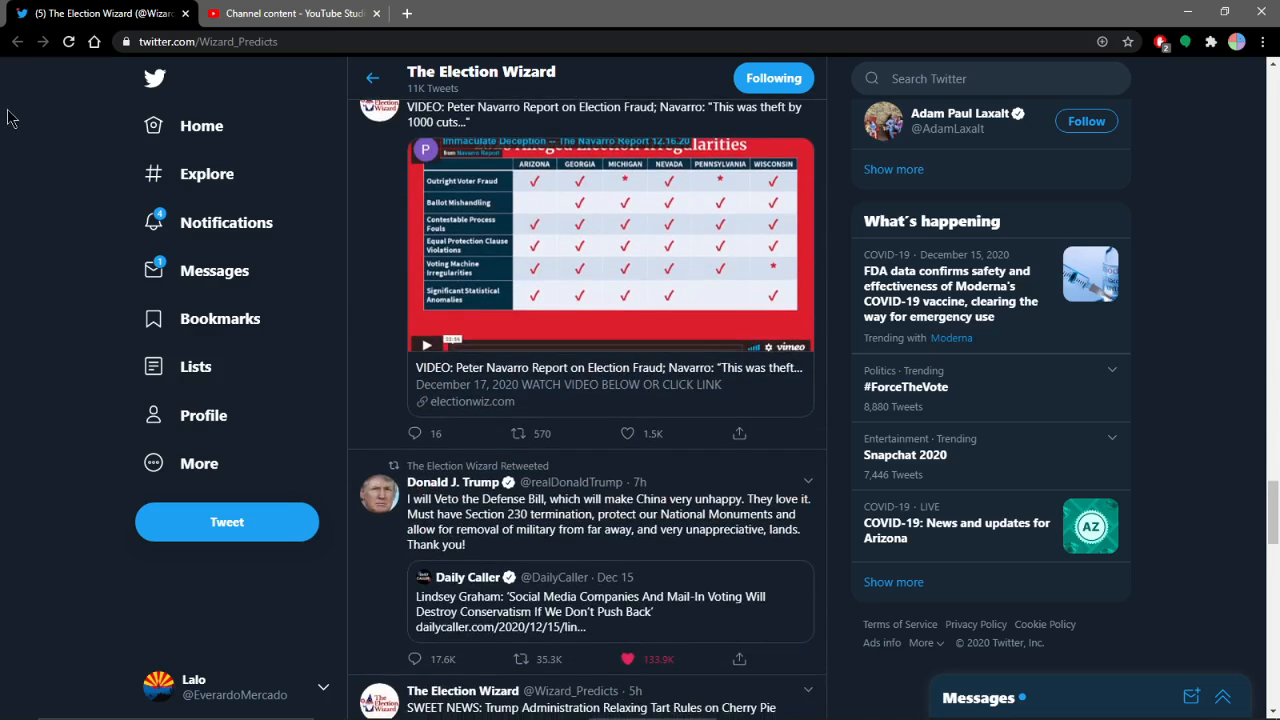
pyautogui.scroll(-5, 8, 112)
pyautogui.scroll(-2, 8, 112)
pyautogui.scroll(-3, 7, 110)
pyautogui.scroll(-3, 5, 105)
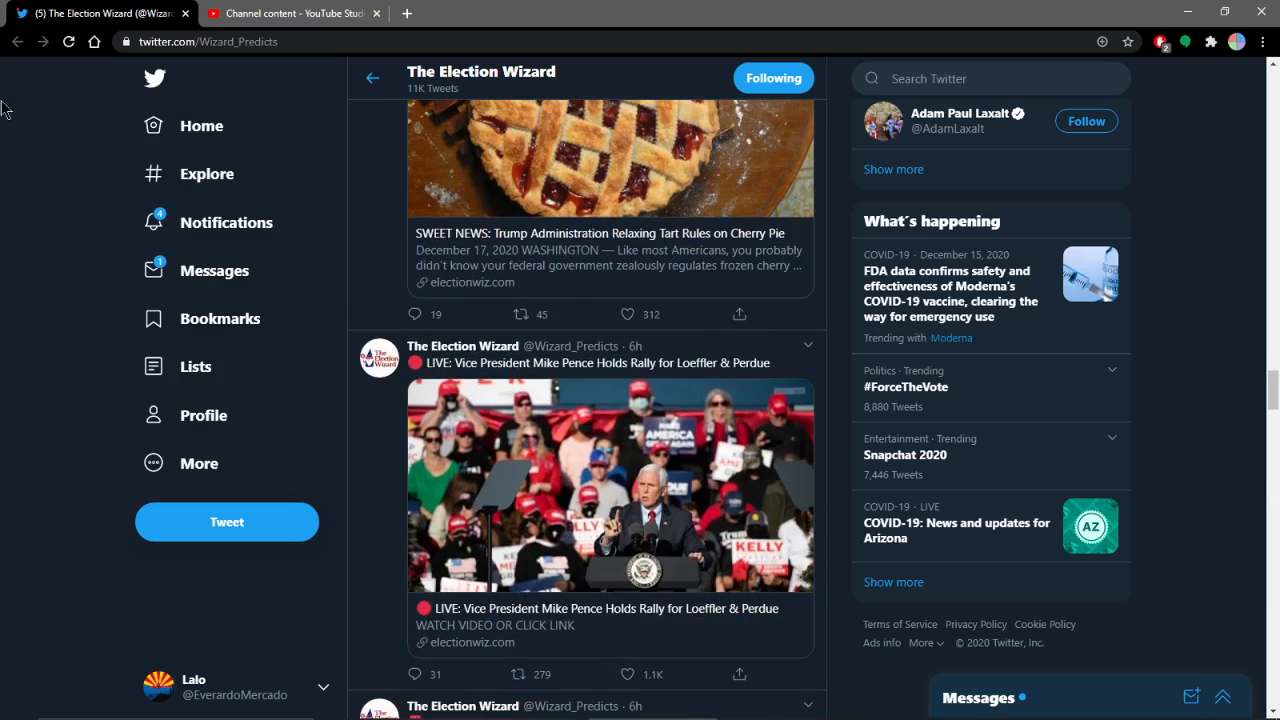
pyautogui.scroll(-3, 5, 100)
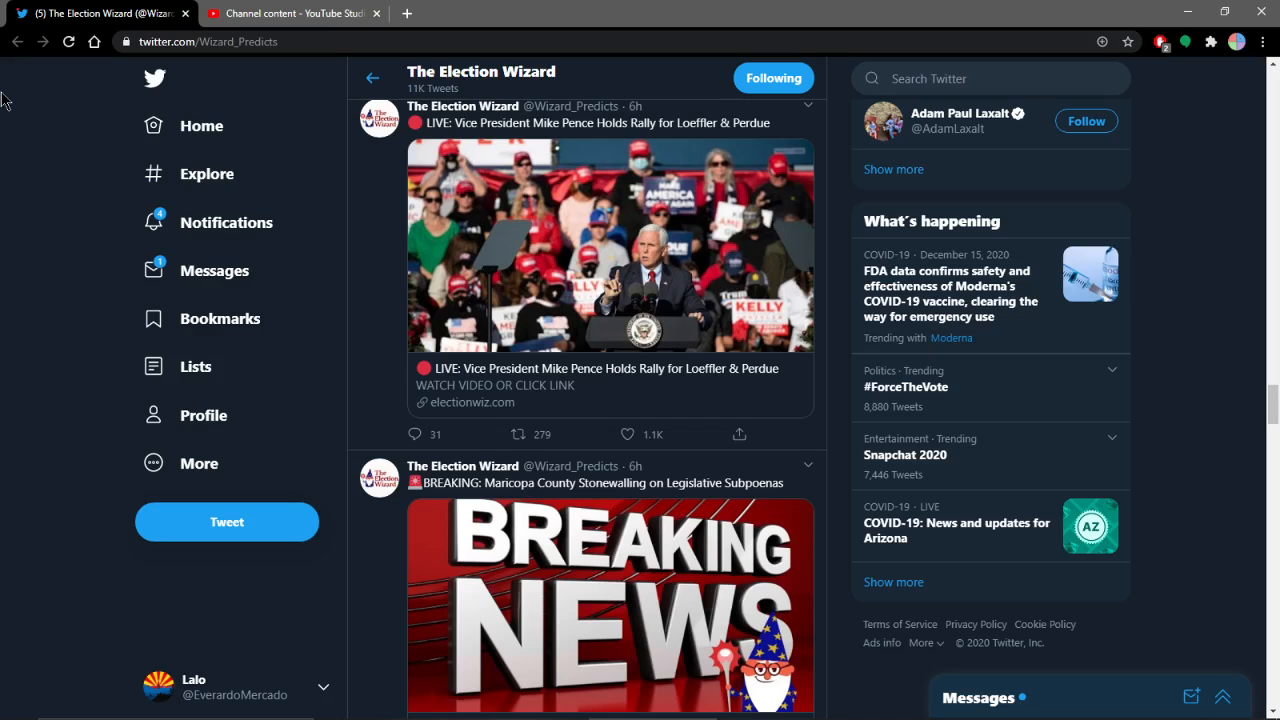
pyautogui.scroll(-4, 4, 100)
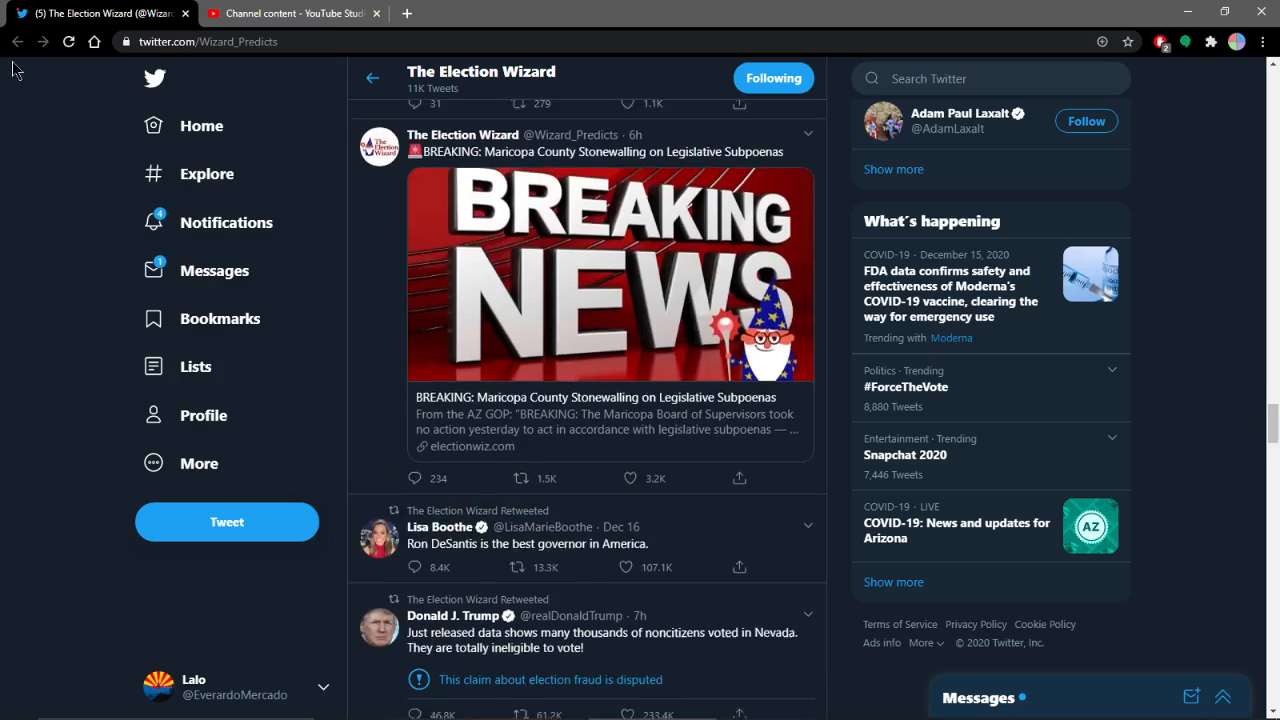
pyautogui.scroll(-4, 22, 84)
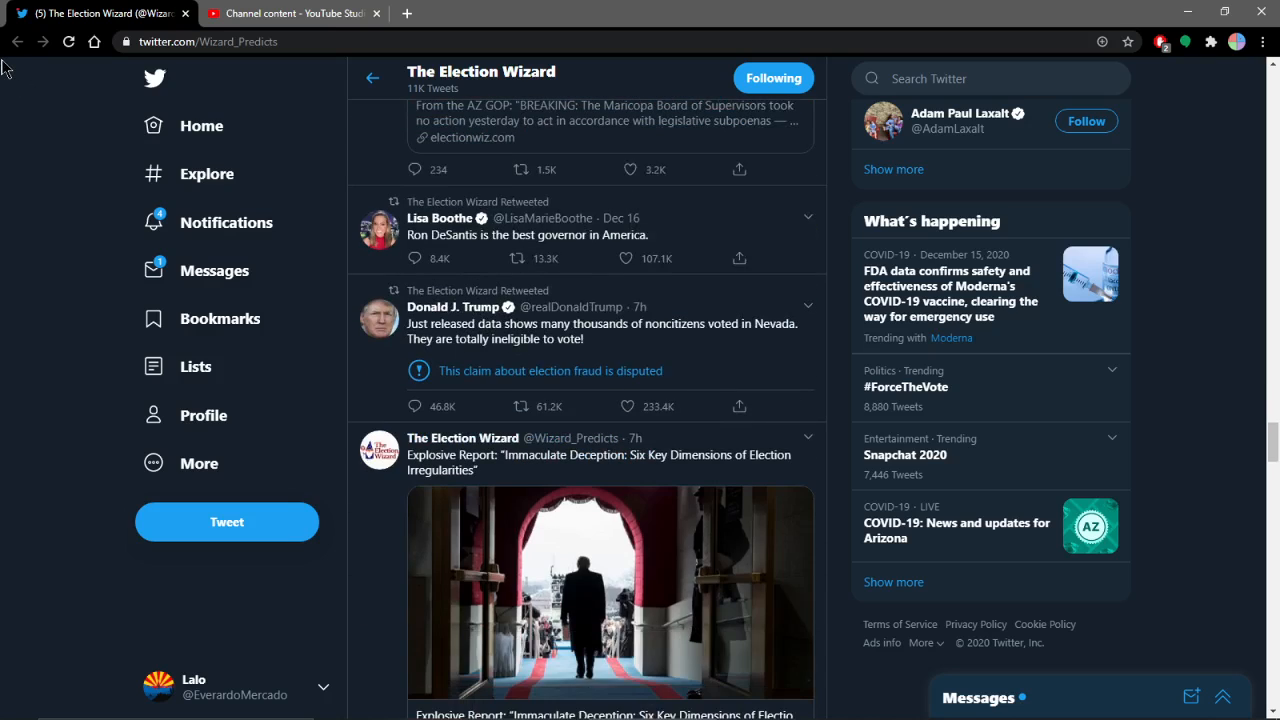
pyautogui.scroll(-2, 4, 66)
pyautogui.scroll(-1, 4, 70)
pyautogui.scroll(-1, 6, 74)
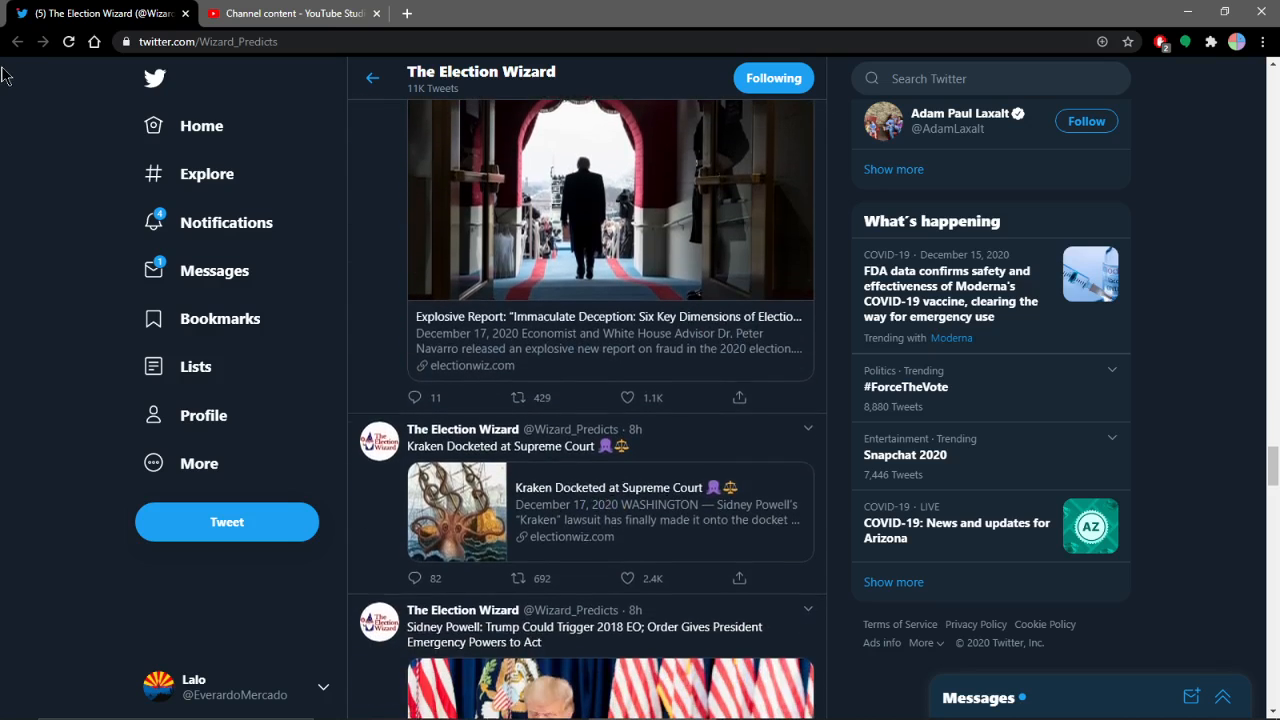
pyautogui.scroll(-1, 8, 78)
pyautogui.scroll(-2, 8, 78)
pyautogui.scroll(-1, 8, 78)
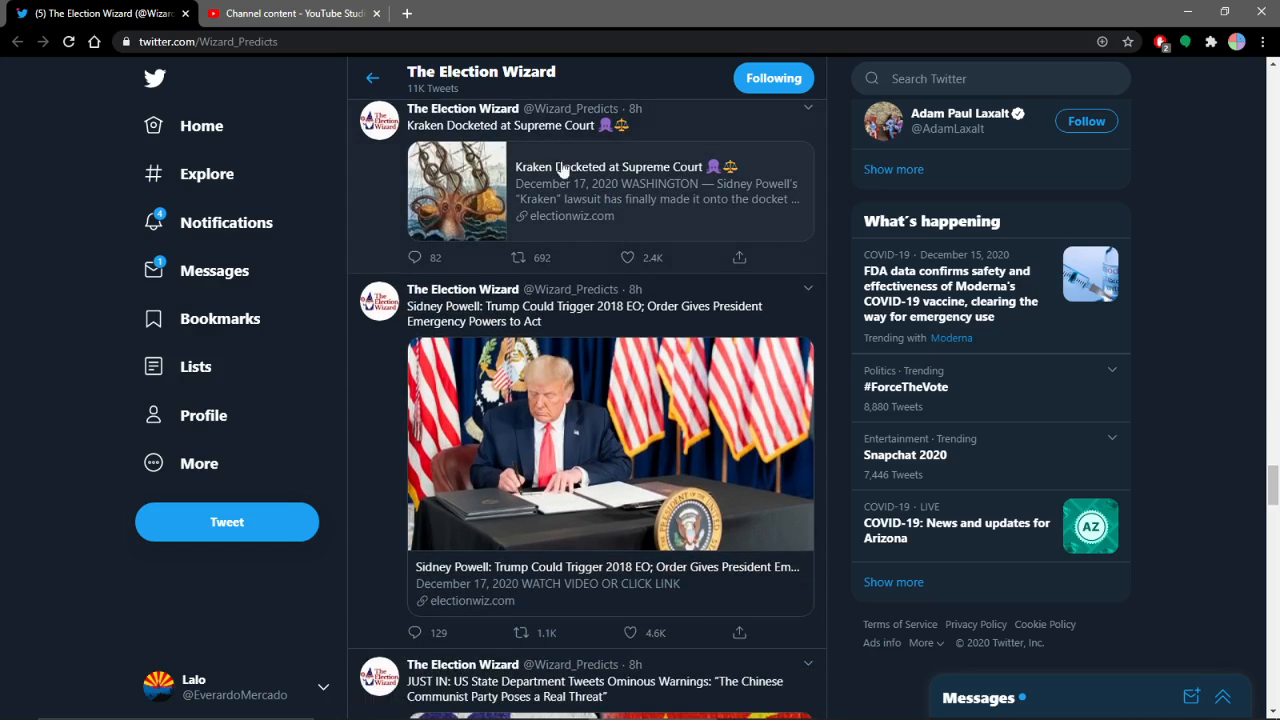
# Open the Kraken Docketed at Supreme Court article and download the Kraken suit PDF.
pyautogui.click(512, 168)
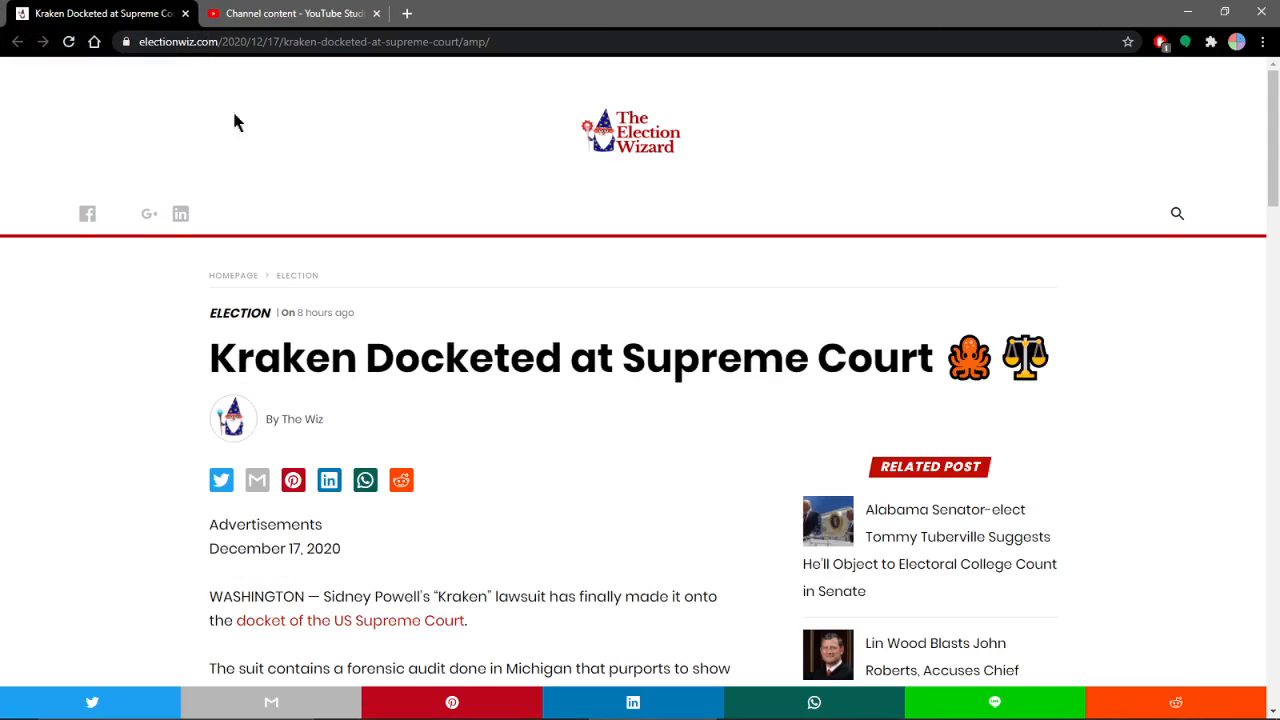
pyautogui.scroll(-10, 232, 300)
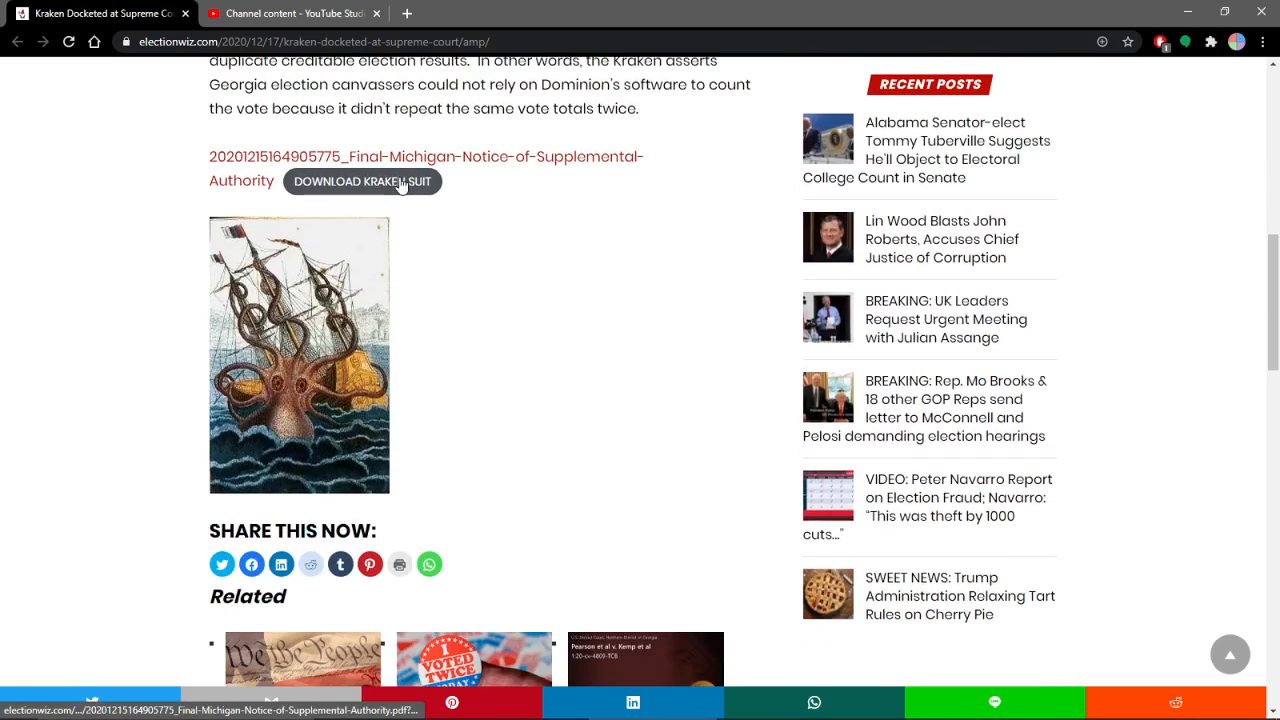
pyautogui.click(400, 183)
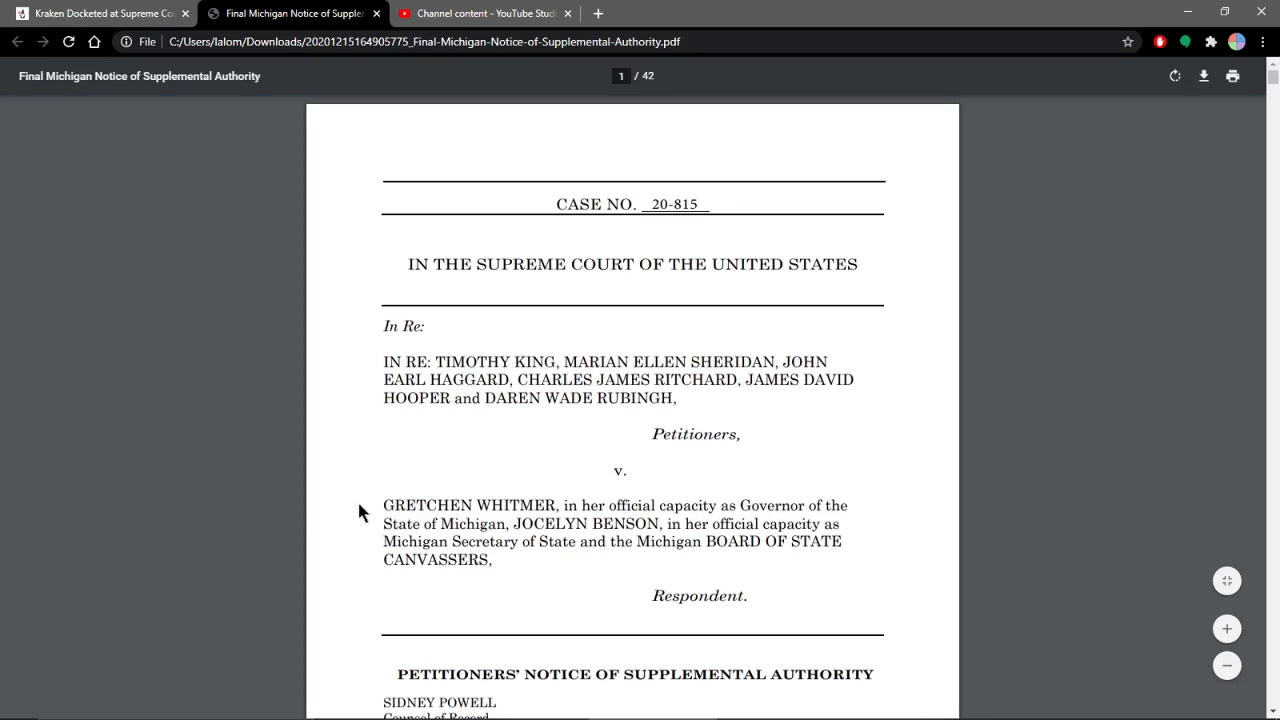
pyautogui.scroll(-5, 358, 511)
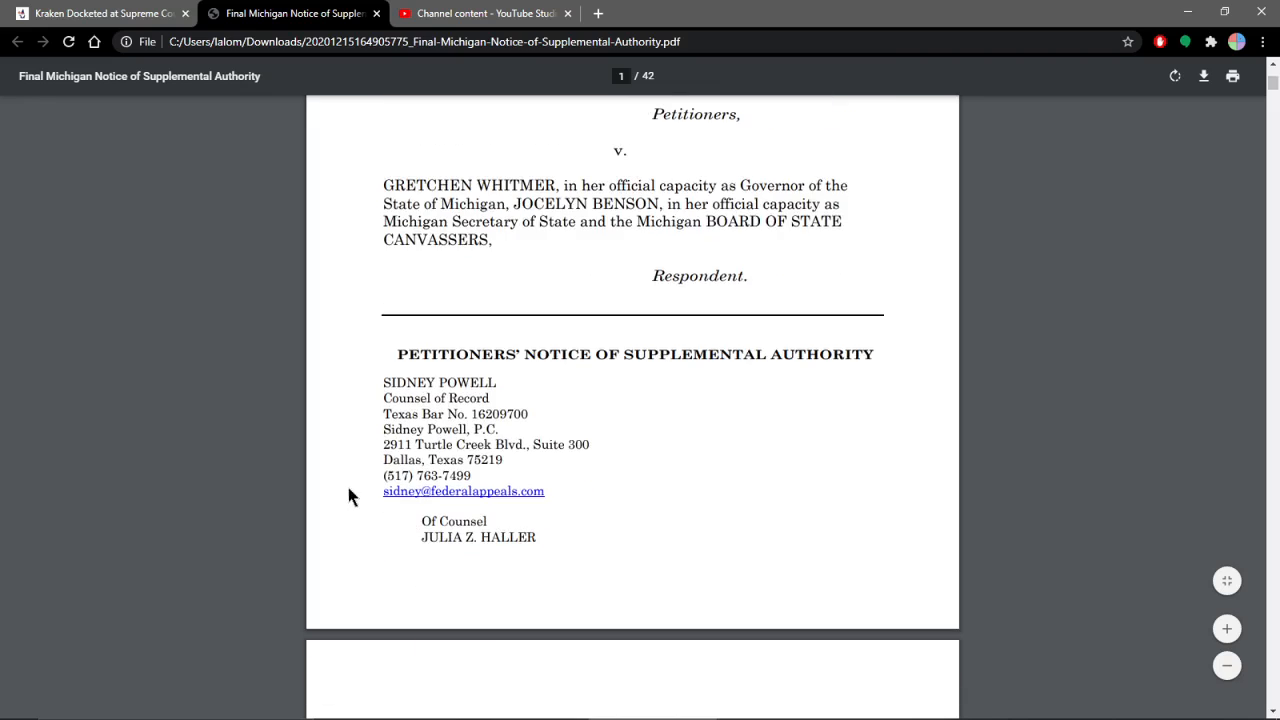
pyautogui.scroll(-5, 340, 485)
pyautogui.scroll(-3, 322, 489)
pyautogui.scroll(-2, 322, 489)
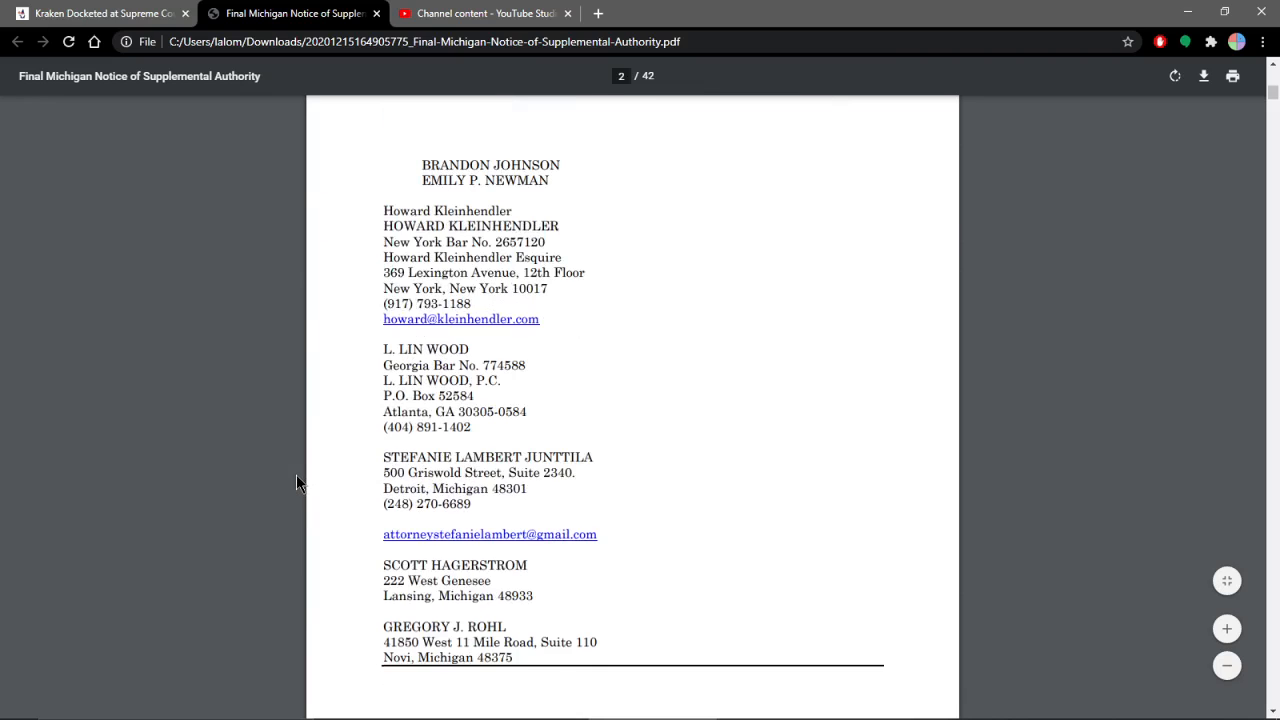
pyautogui.scroll(-3, 296, 477)
pyautogui.scroll(-3, 295, 474)
pyautogui.scroll(-3, 294, 474)
pyautogui.scroll(-4, 288, 481)
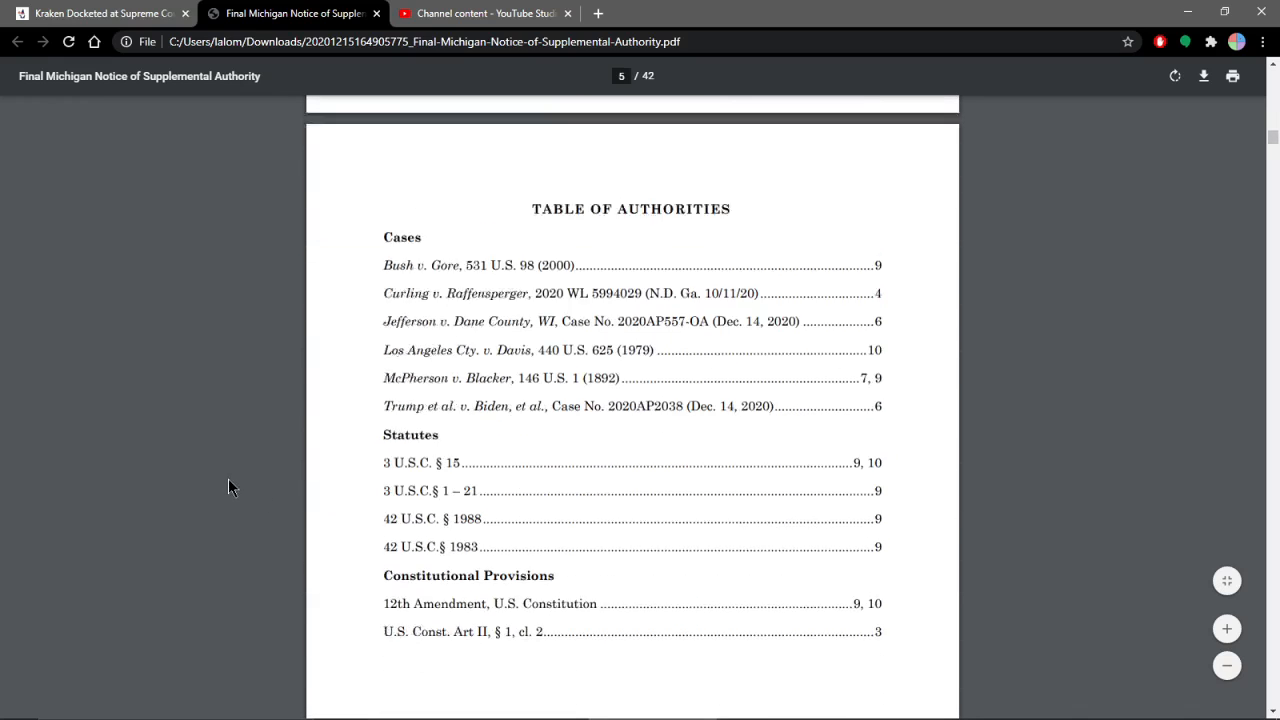
pyautogui.scroll(-1, 228, 478)
pyautogui.scroll(-1, 225, 470)
pyautogui.scroll(-1, 220, 470)
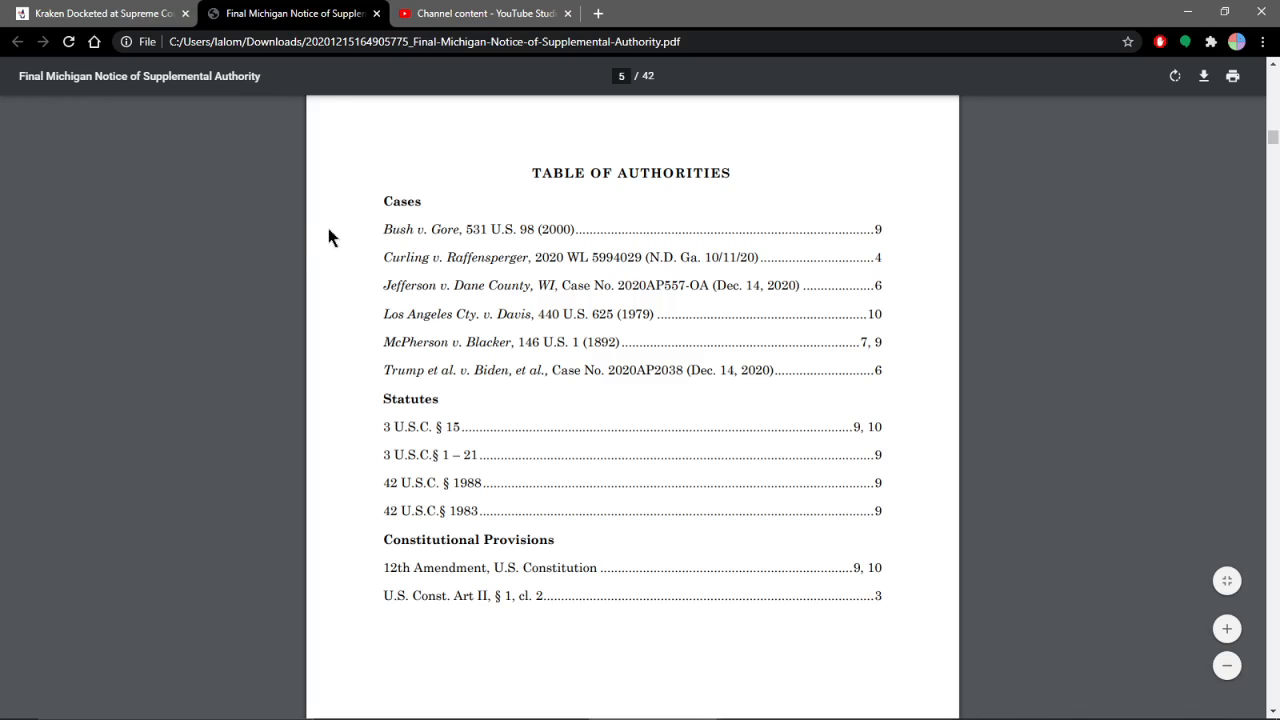
pyautogui.scroll(-10, 314, 280)
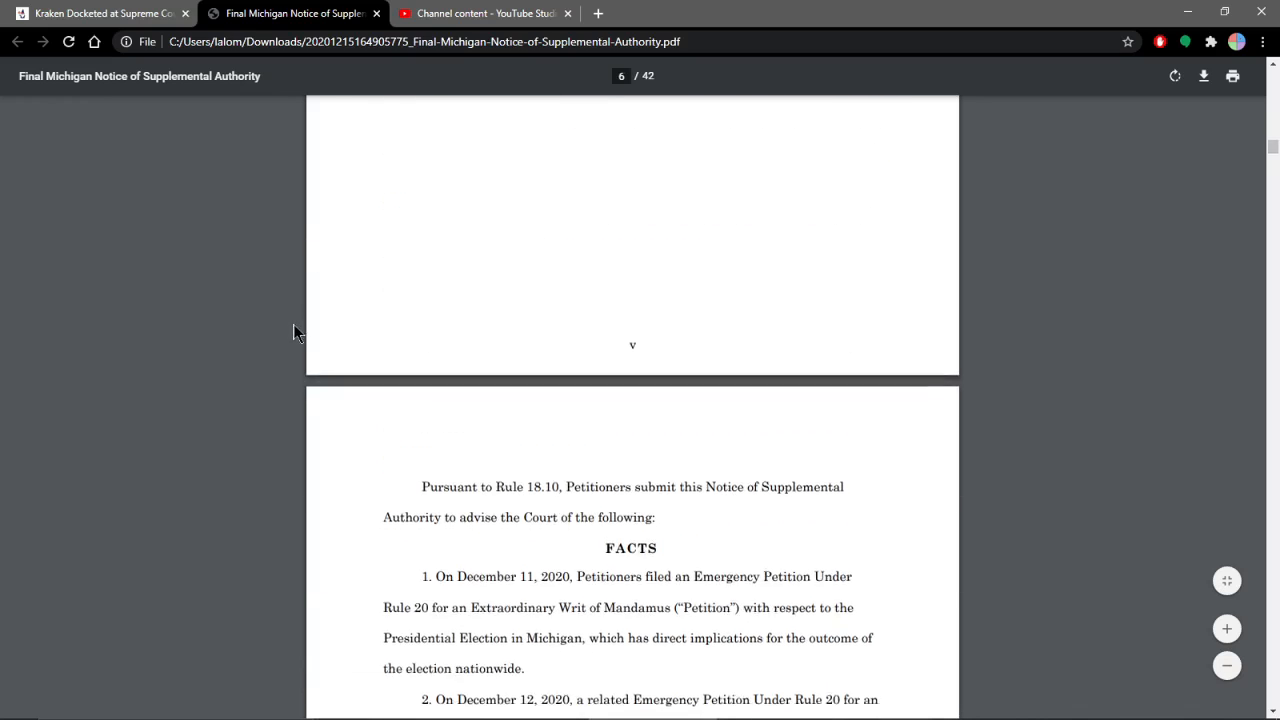
pyautogui.scroll(-5, 300, 330)
pyautogui.scroll(-5, 293, 328)
pyautogui.scroll(-5, 289, 326)
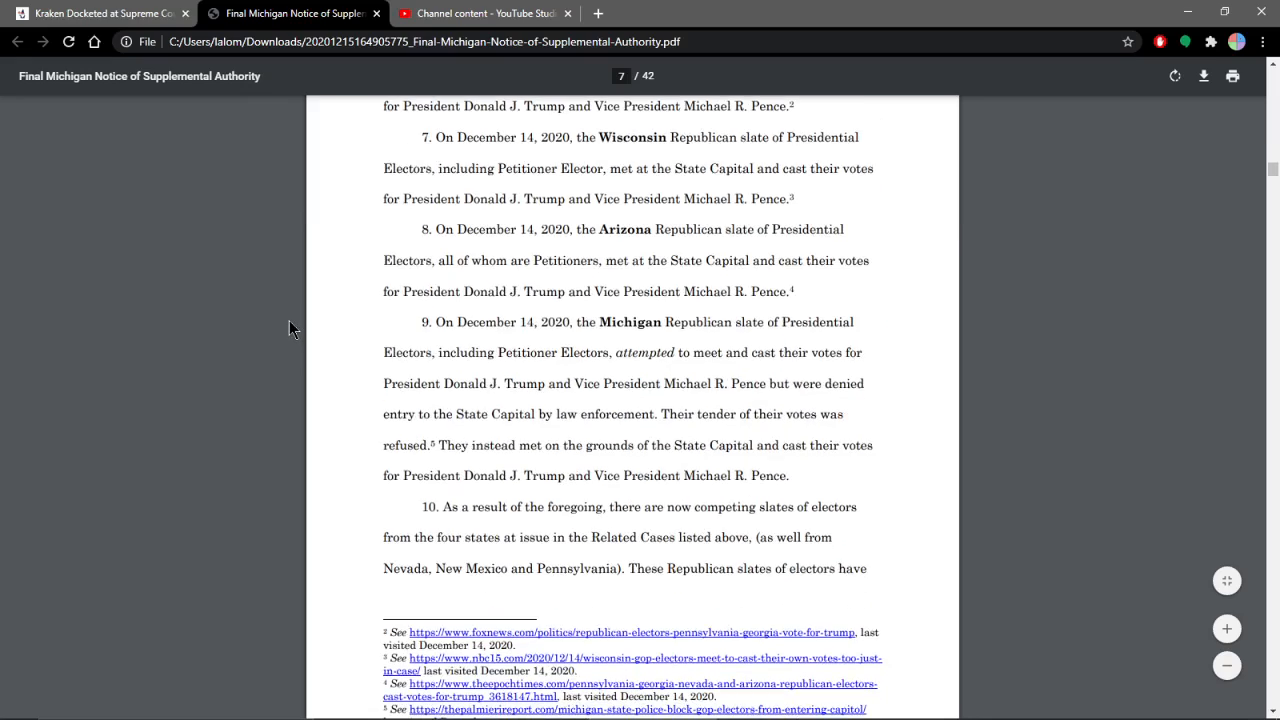
pyautogui.scroll(-4, 275, 316)
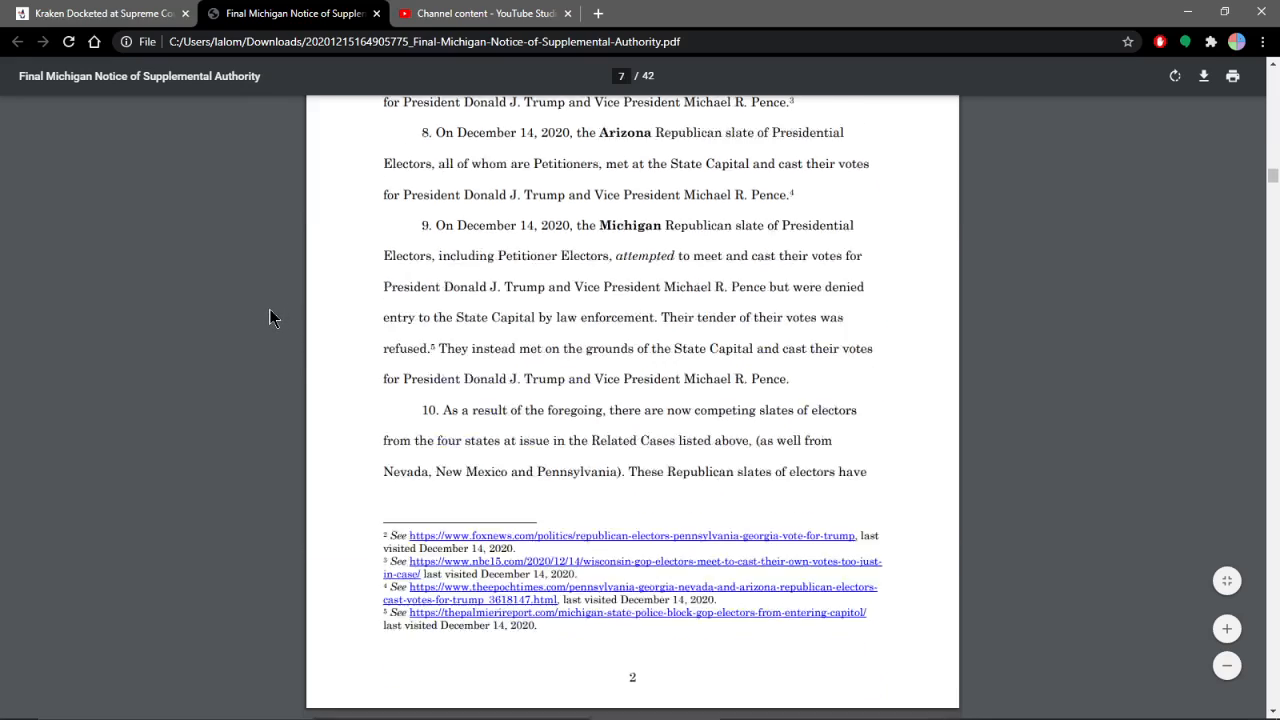
pyautogui.scroll(-6, 270, 310)
pyautogui.scroll(-1, 270, 308)
pyautogui.scroll(-1, 272, 306)
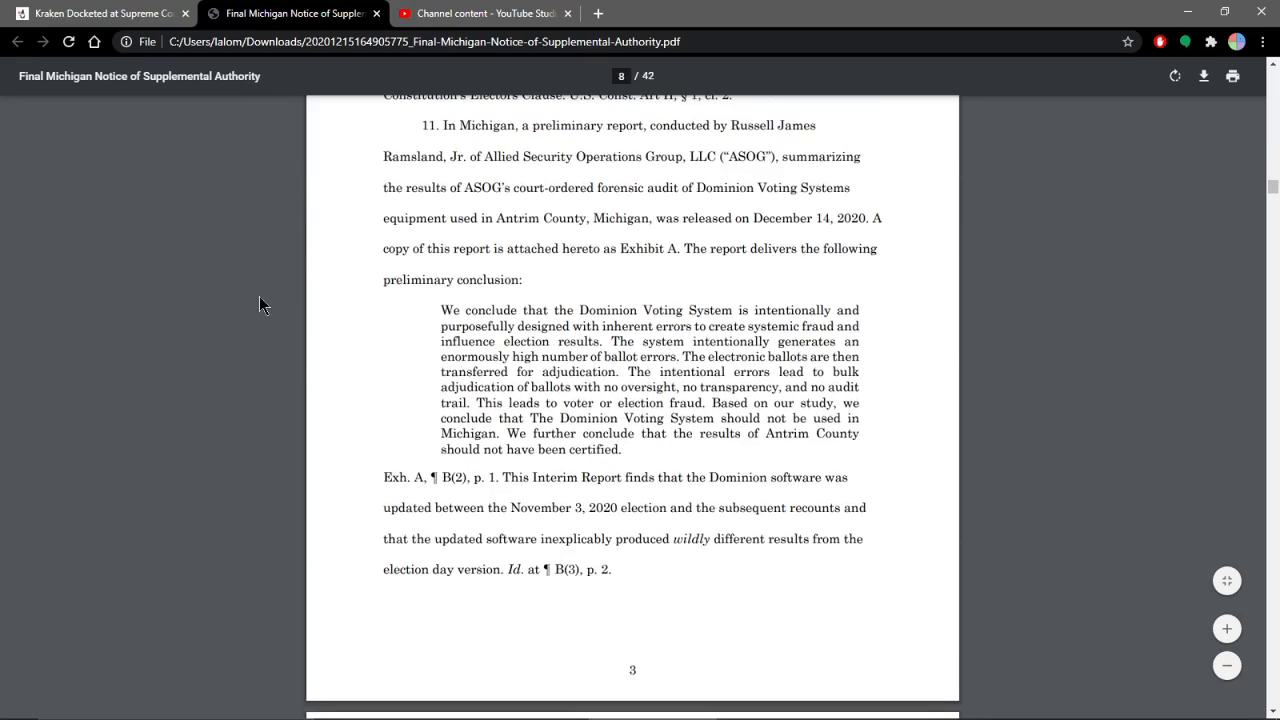
pyautogui.scroll(-4, 259, 296)
pyautogui.scroll(-5, 270, 260)
pyautogui.scroll(-5, 262, 245)
pyautogui.scroll(-3, 240, 250)
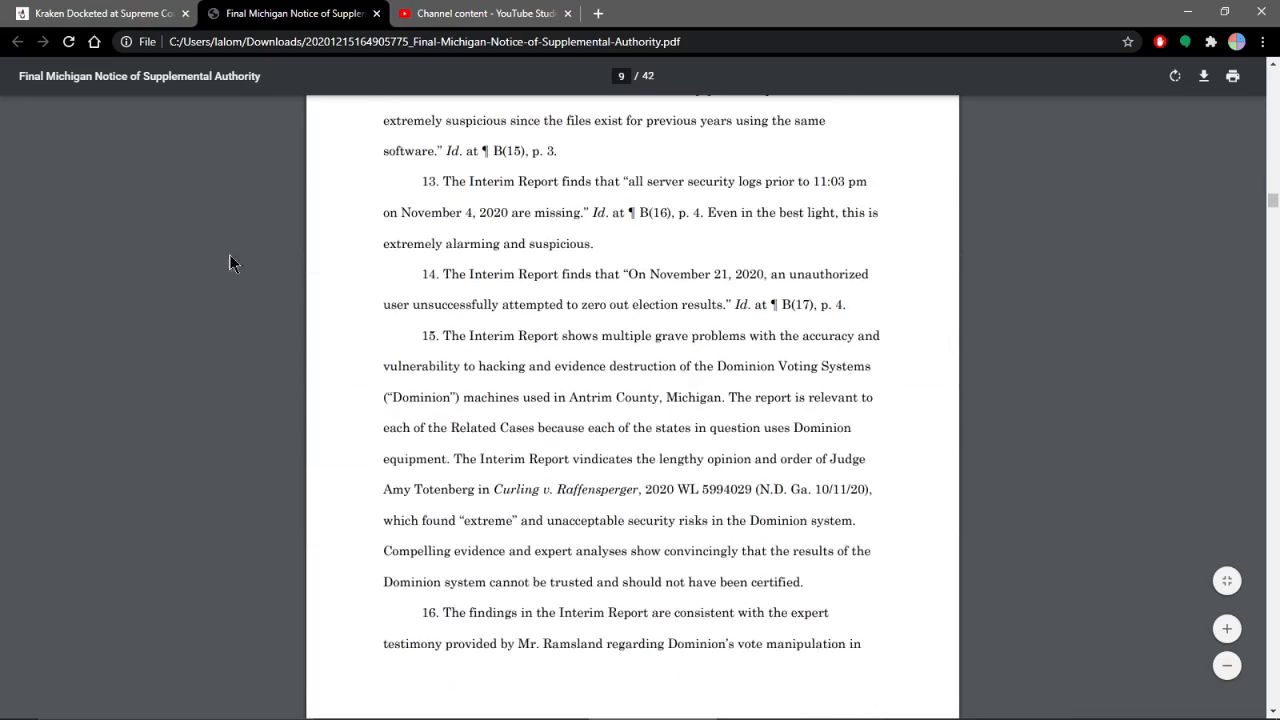
pyautogui.scroll(-3, 229, 262)
pyautogui.scroll(-3, 177, 280)
pyautogui.scroll(-3, 176, 280)
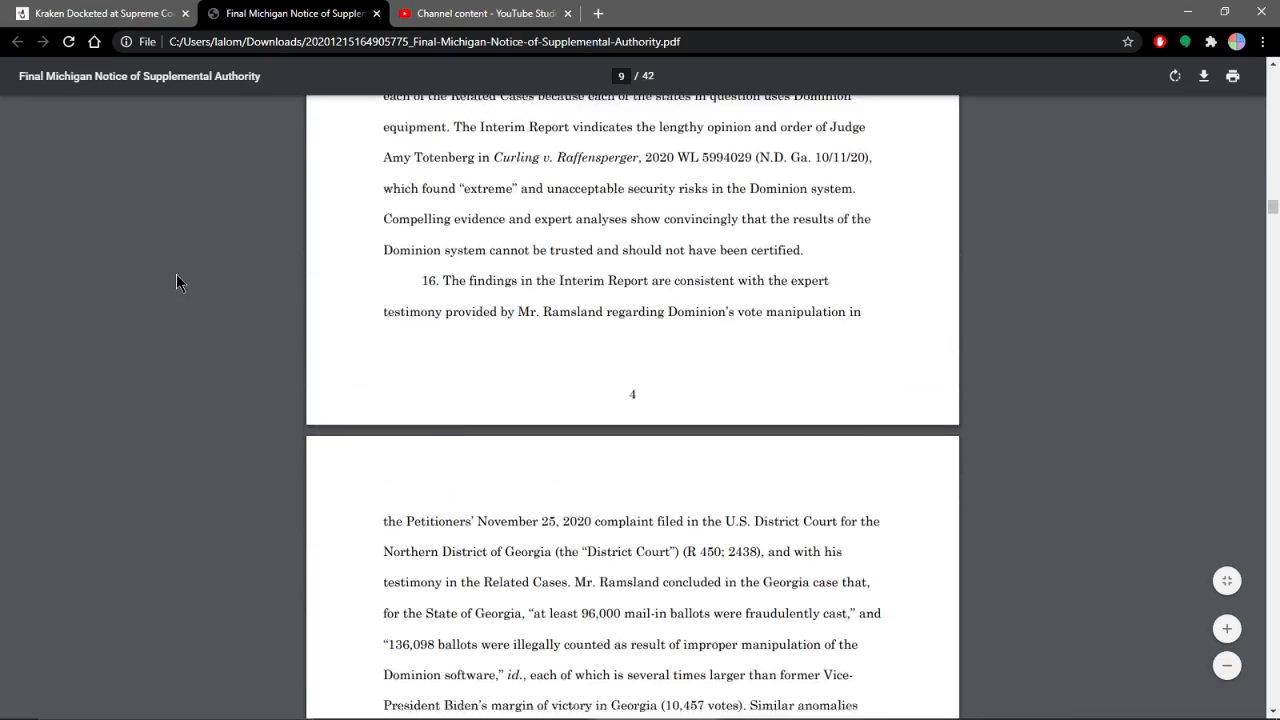
pyautogui.scroll(-5, 176, 280)
pyautogui.scroll(-3, 177, 280)
pyautogui.scroll(-1, 177, 280)
pyautogui.scroll(-4, 177, 280)
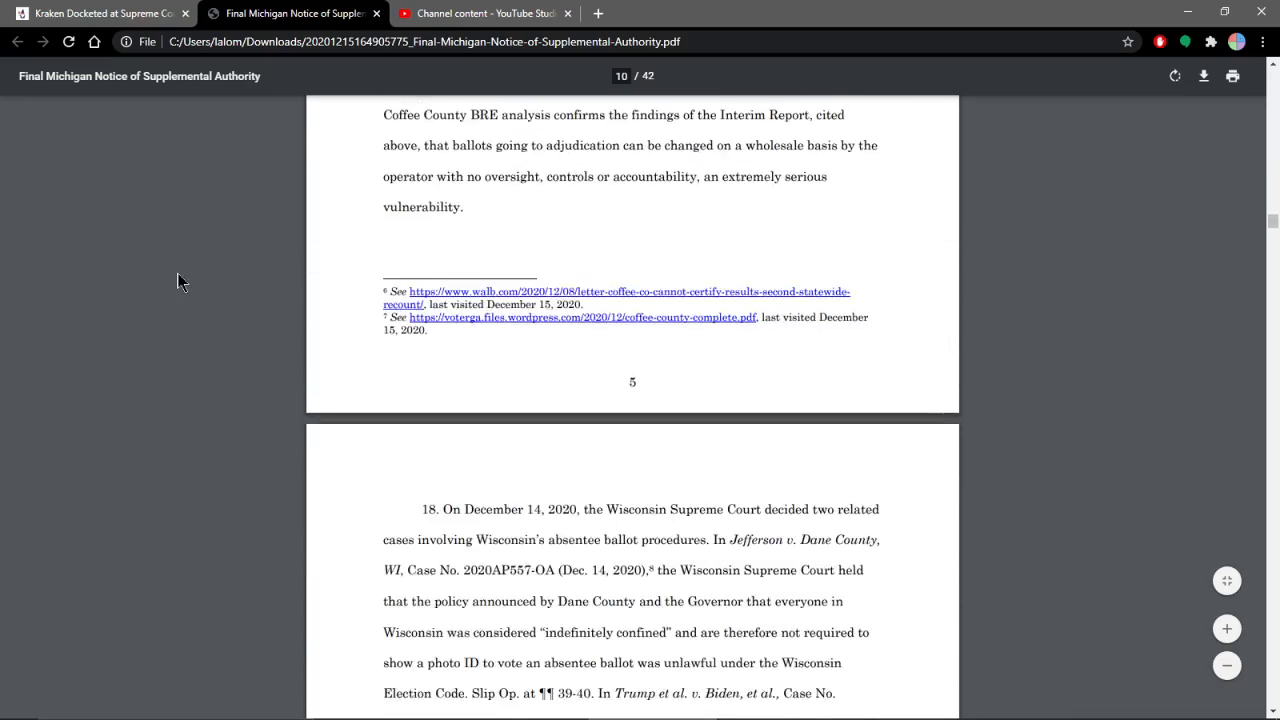
pyautogui.scroll(-4, 180, 278)
pyautogui.scroll(-1, 180, 278)
pyautogui.scroll(-4, 177, 267)
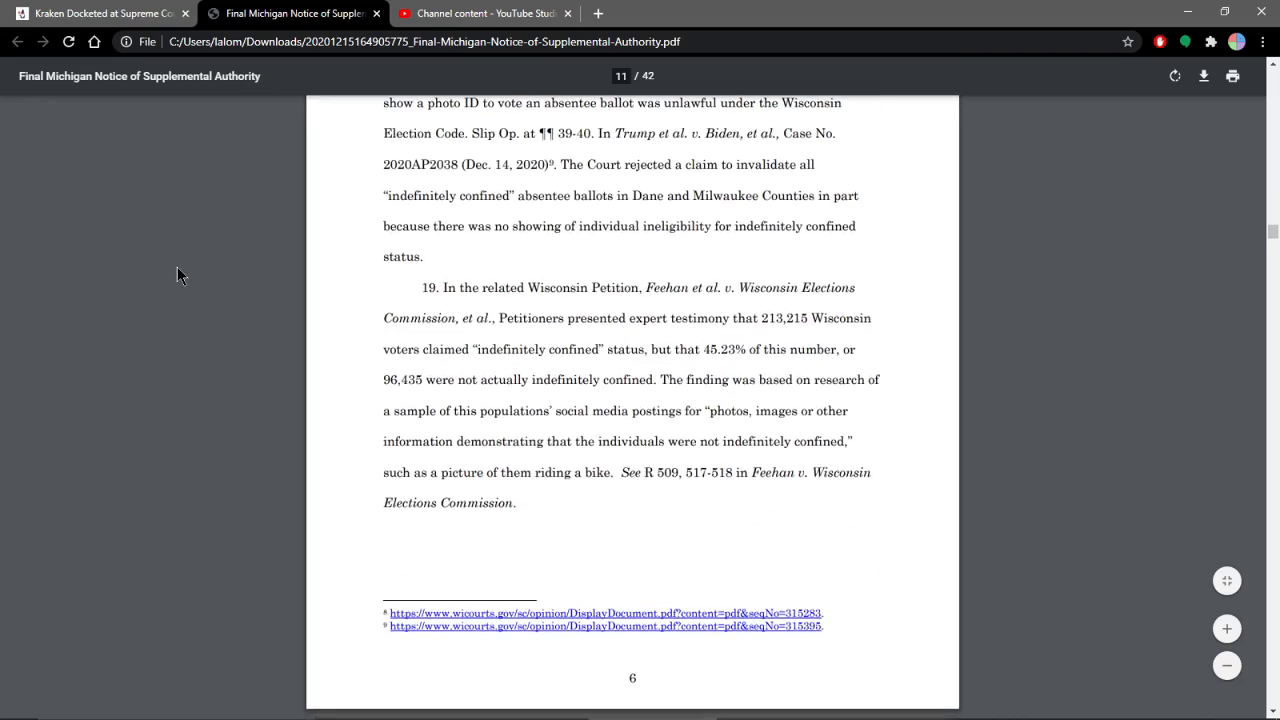
pyautogui.scroll(-5, 177, 267)
pyautogui.scroll(-3, 177, 268)
pyautogui.scroll(-1, 176, 268)
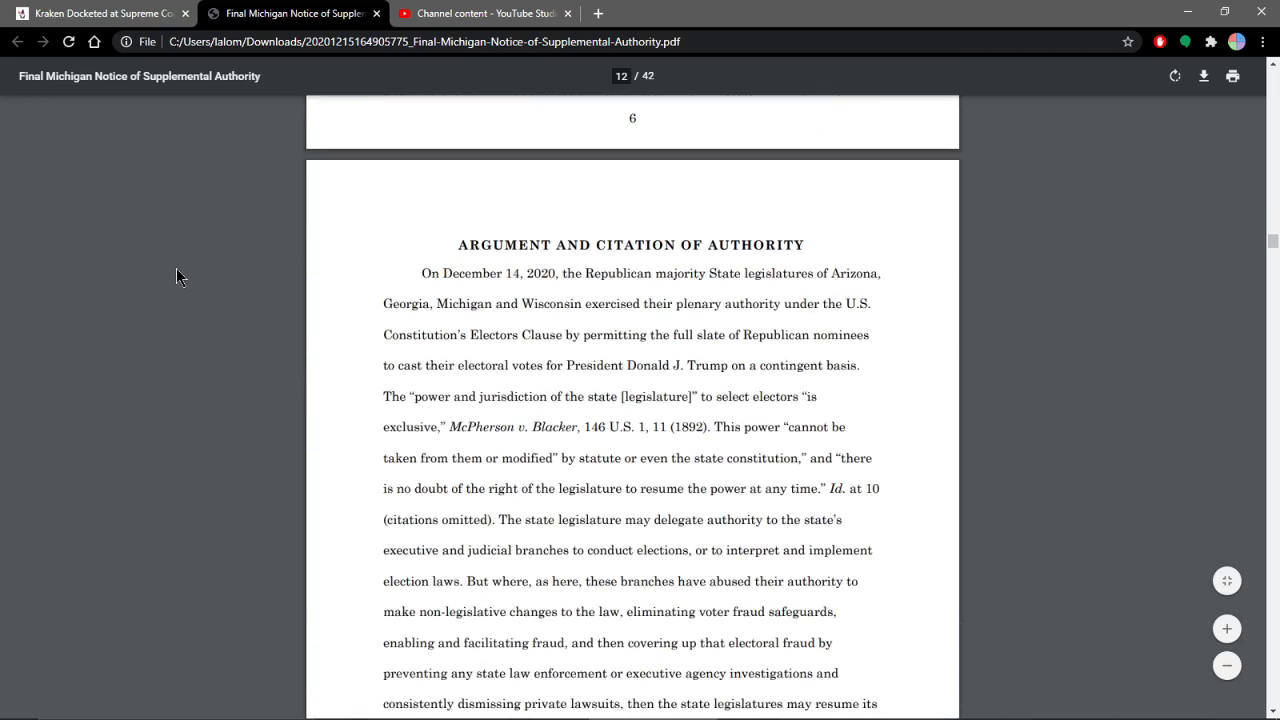
pyautogui.scroll(-2, 176, 268)
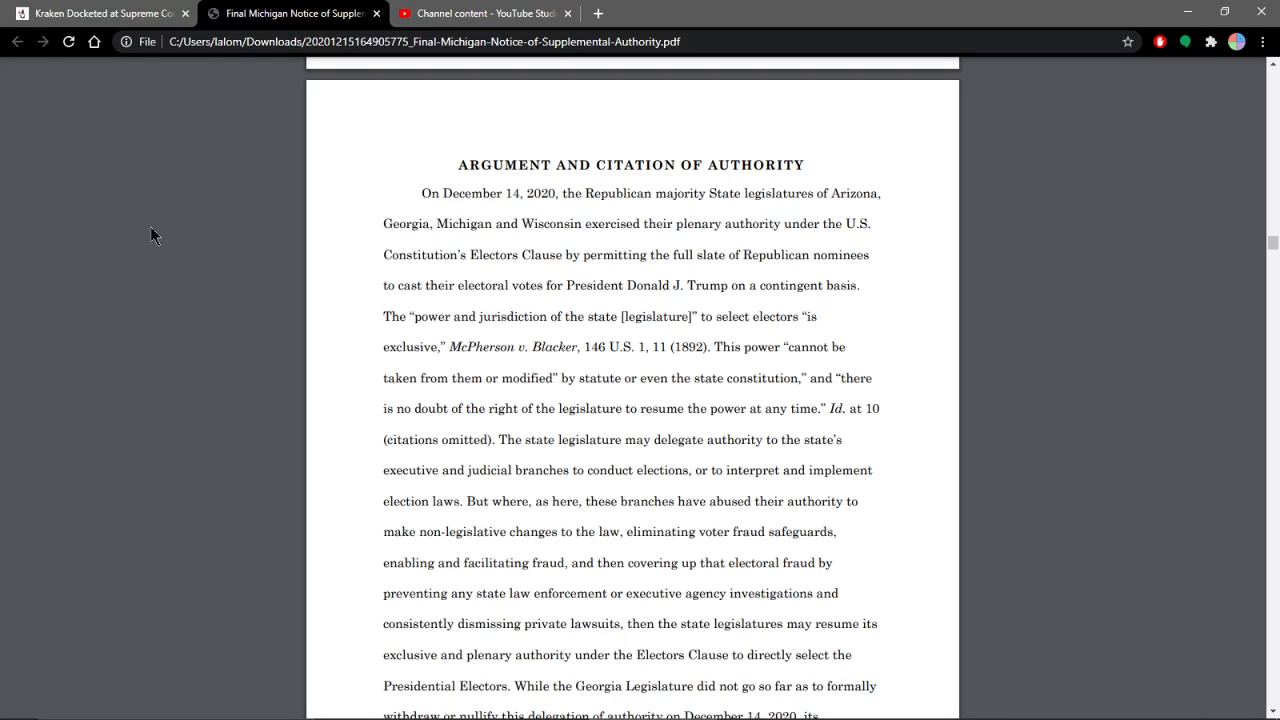
pyautogui.scroll(-5, 150, 234)
pyautogui.scroll(-2, 150, 234)
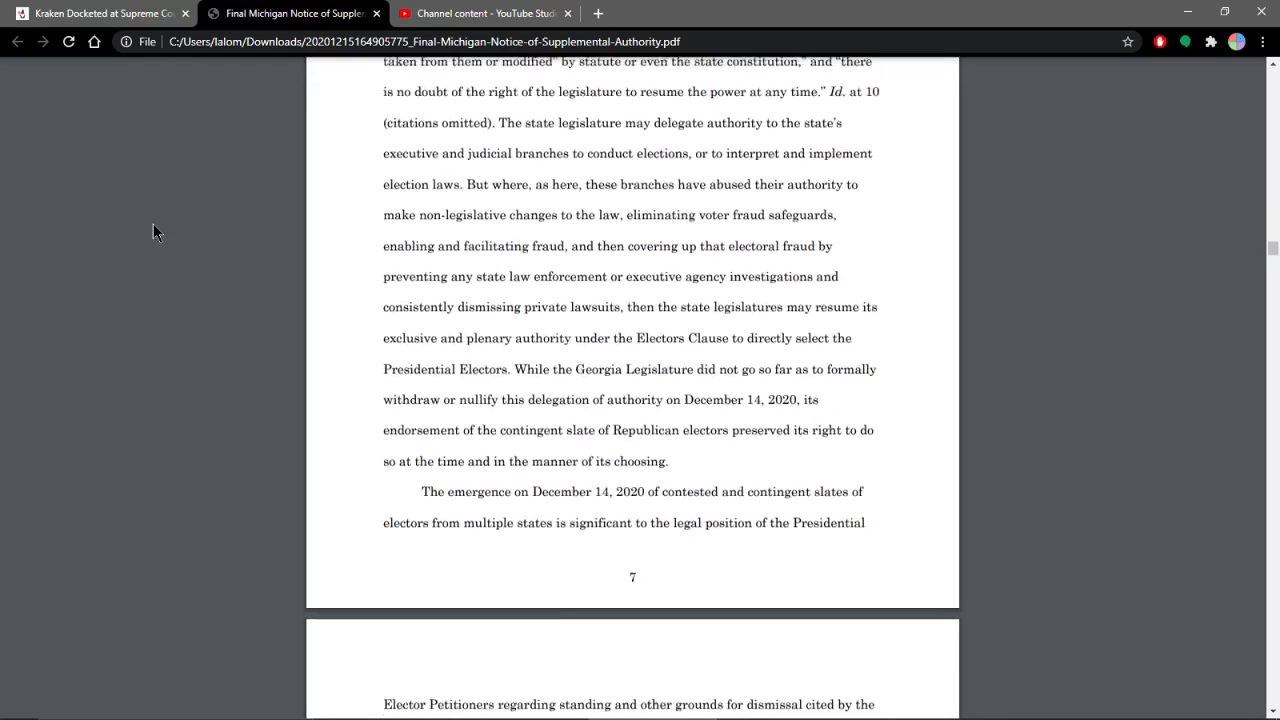
pyautogui.scroll(-2, 150, 230)
pyautogui.scroll(-3, 151, 231)
pyautogui.scroll(-2, 149, 232)
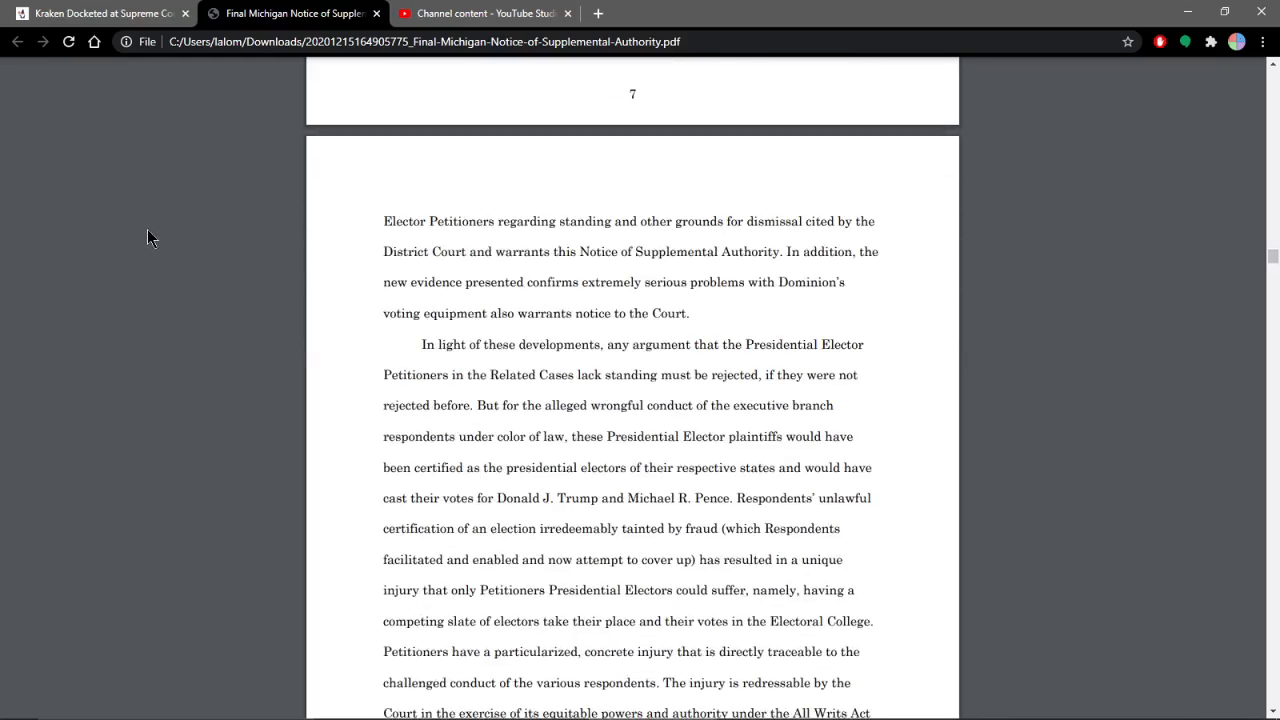
pyautogui.scroll(-1, 147, 240)
pyautogui.scroll(-3, 145, 236)
pyautogui.scroll(-3, 145, 233)
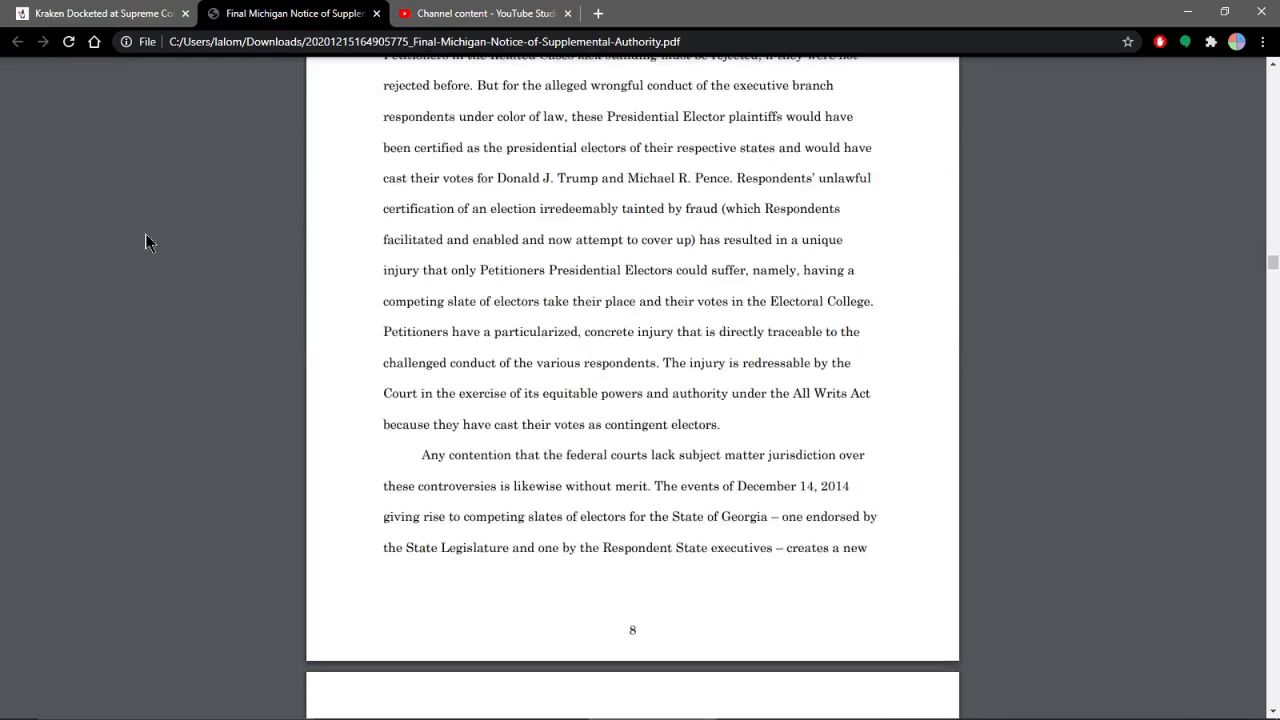
pyautogui.scroll(-3, 145, 233)
pyautogui.scroll(-3, 145, 233)
pyautogui.scroll(-3, 146, 234)
pyautogui.scroll(-2, 146, 236)
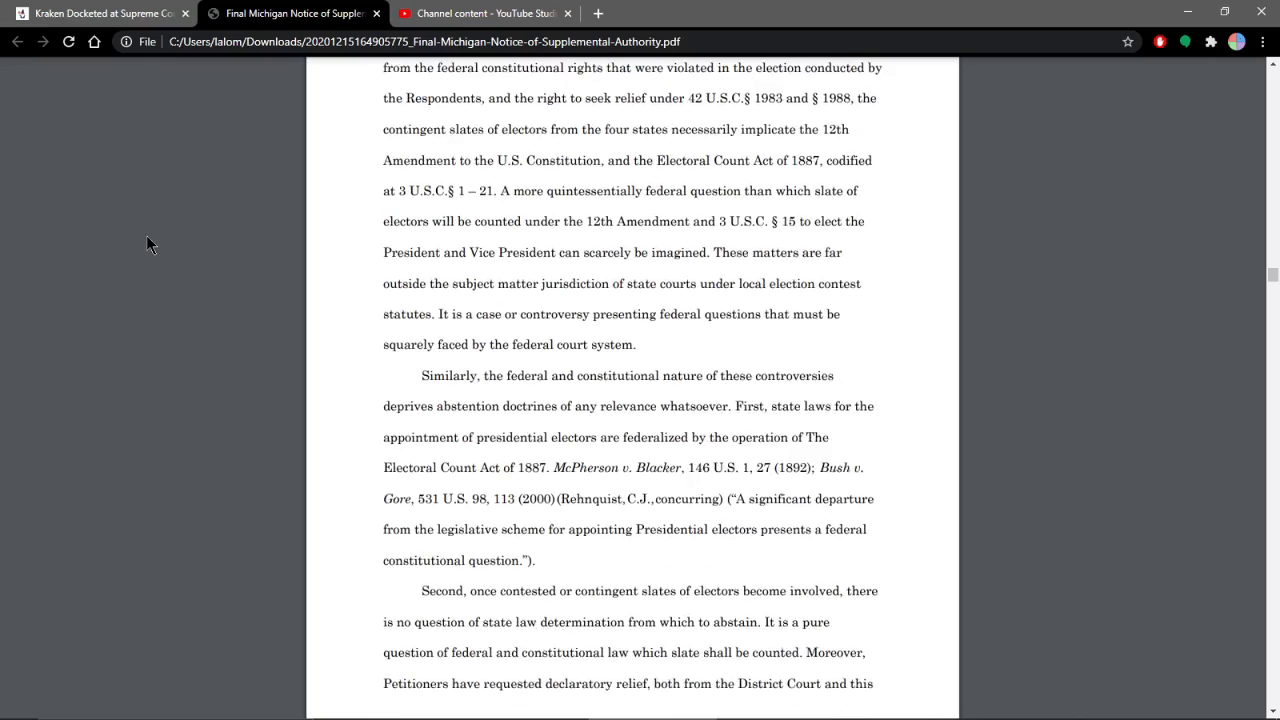
pyautogui.scroll(-3, 146, 235)
pyautogui.scroll(-2, 146, 238)
pyautogui.scroll(-3, 147, 247)
pyautogui.scroll(-3, 149, 242)
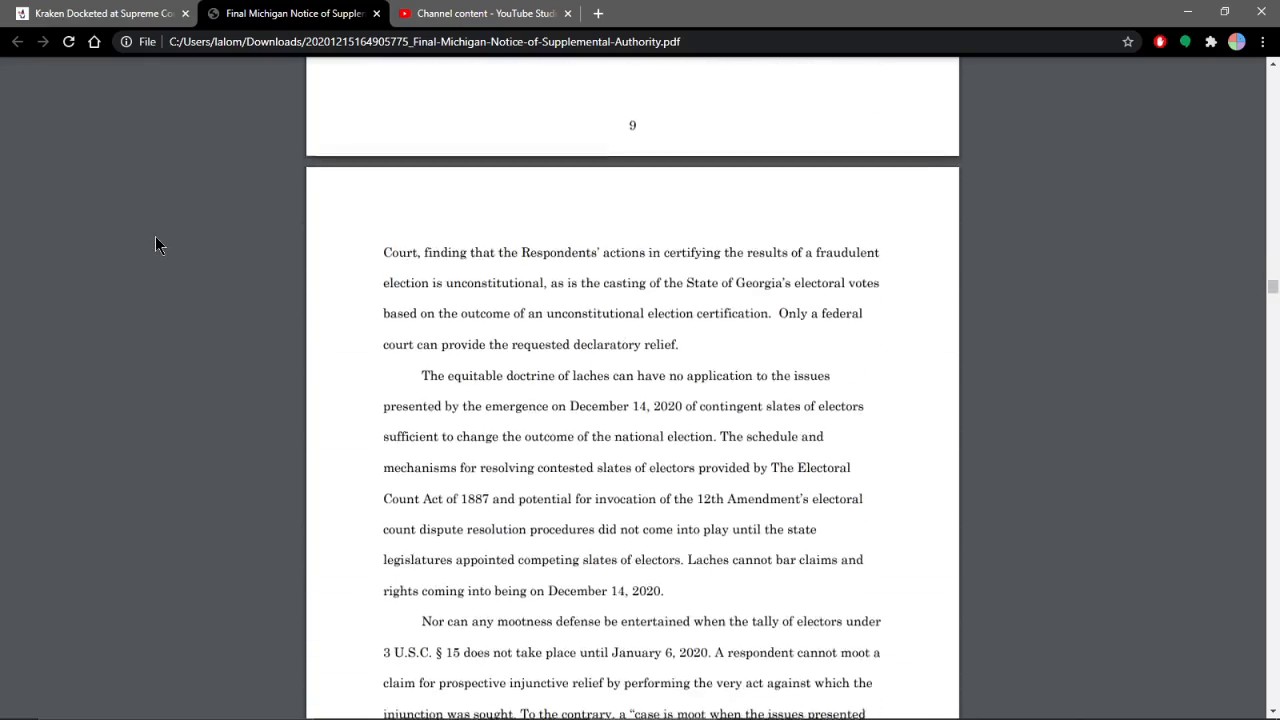
pyautogui.scroll(-1, 155, 242)
pyautogui.scroll(-1, 155, 242)
pyautogui.scroll(-2, 155, 240)
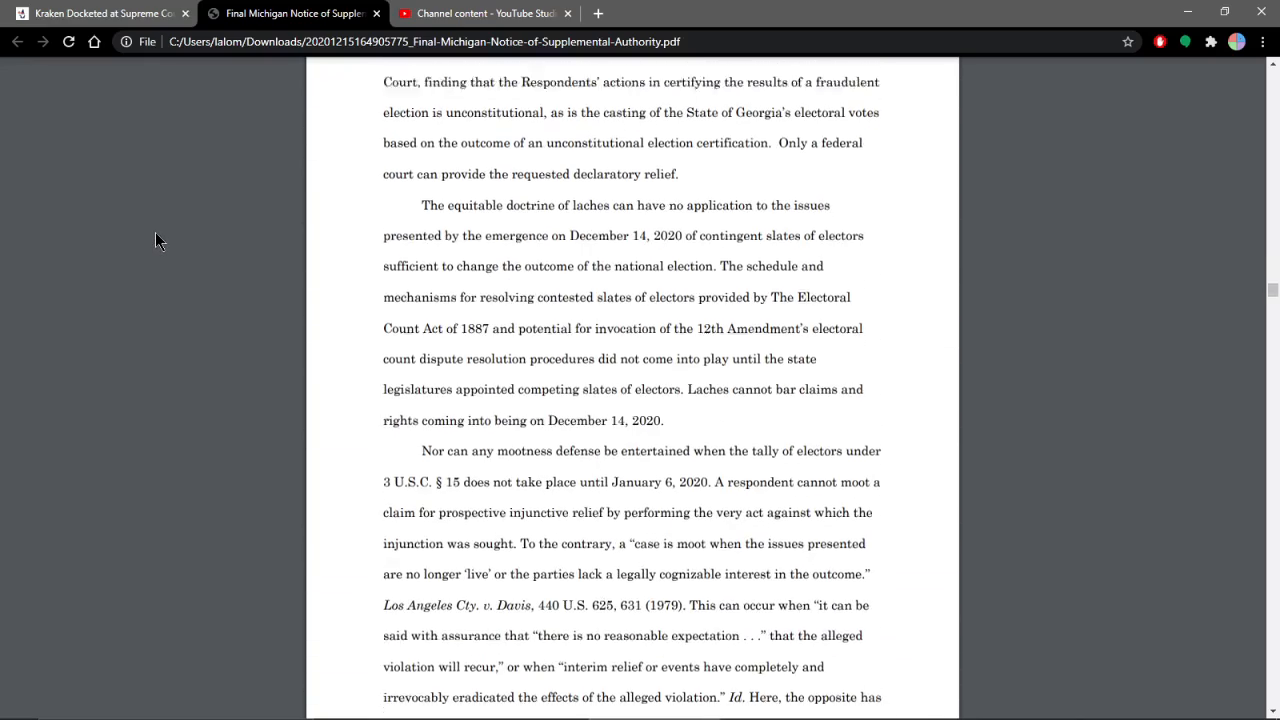
pyautogui.scroll(-2, 155, 240)
pyautogui.scroll(-4, 156, 240)
pyautogui.scroll(-3, 159, 240)
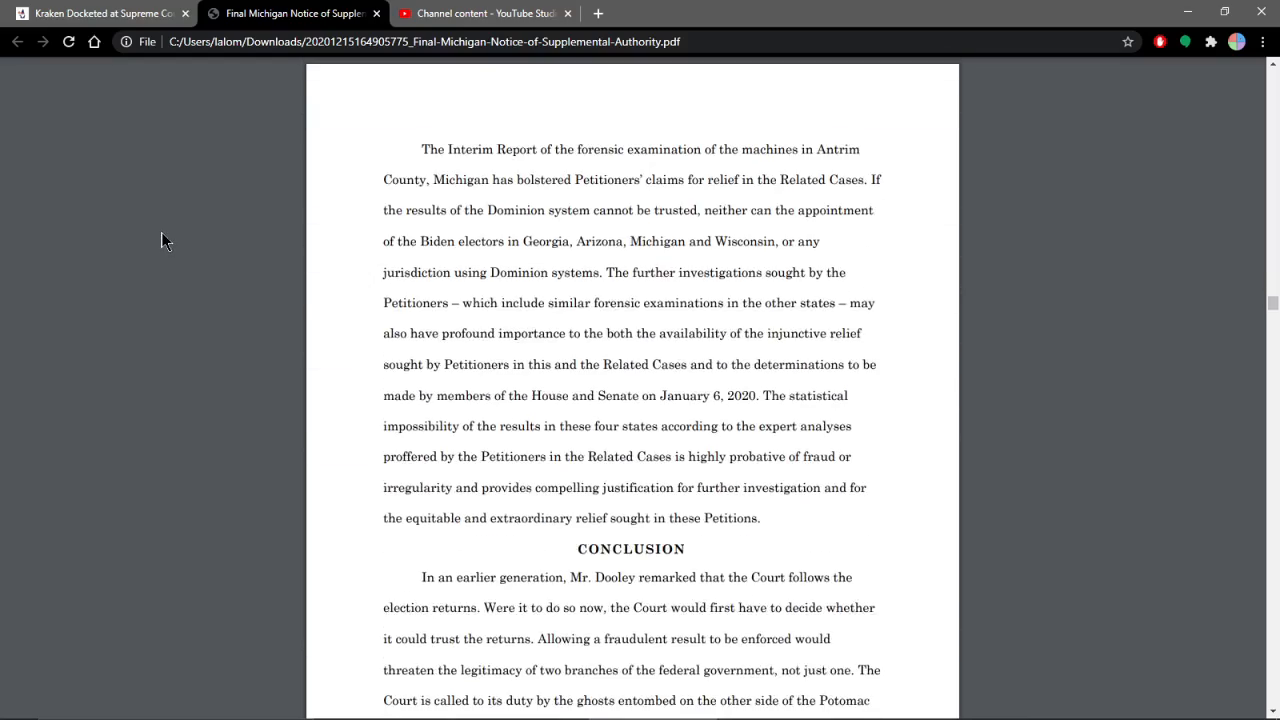
pyautogui.scroll(-3, 166, 240)
pyautogui.scroll(-2, 163, 229)
pyautogui.scroll(-2, 163, 229)
pyautogui.scroll(2, 163, 229)
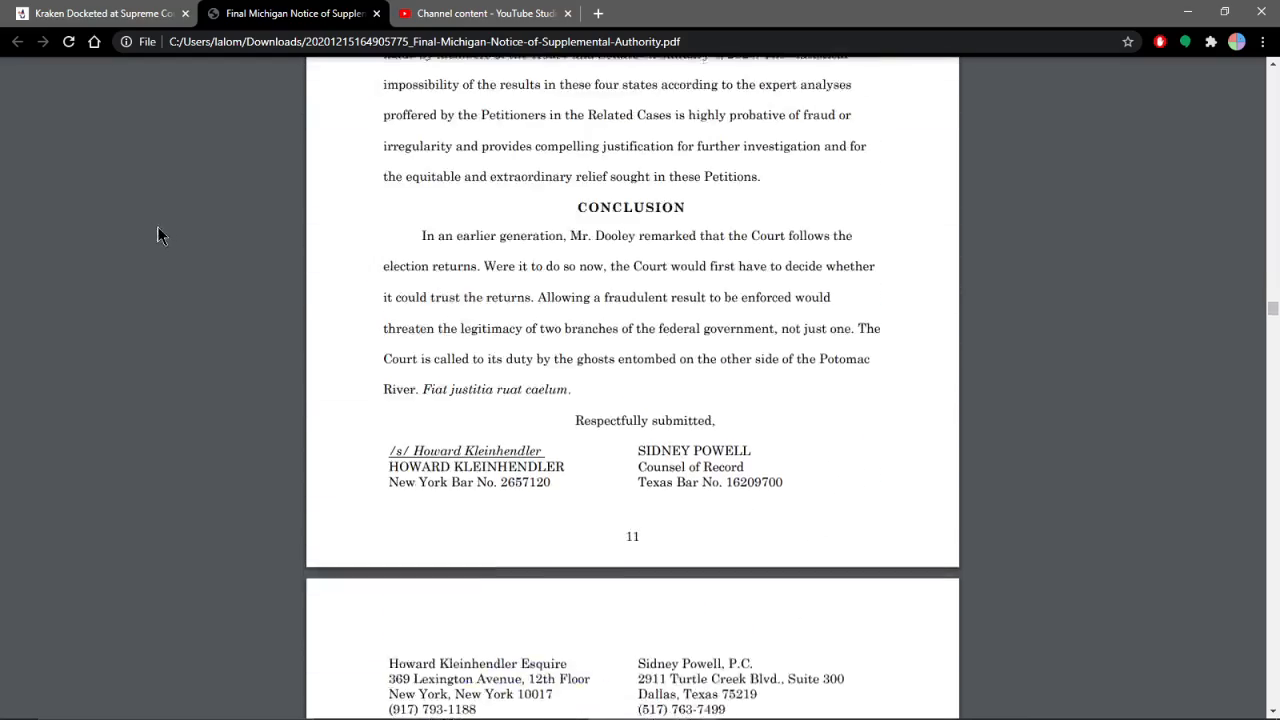
pyautogui.scroll(3, 161, 234)
pyautogui.scroll(1, 161, 237)
pyautogui.scroll(3, 161, 237)
pyautogui.scroll(1, 400, 150)
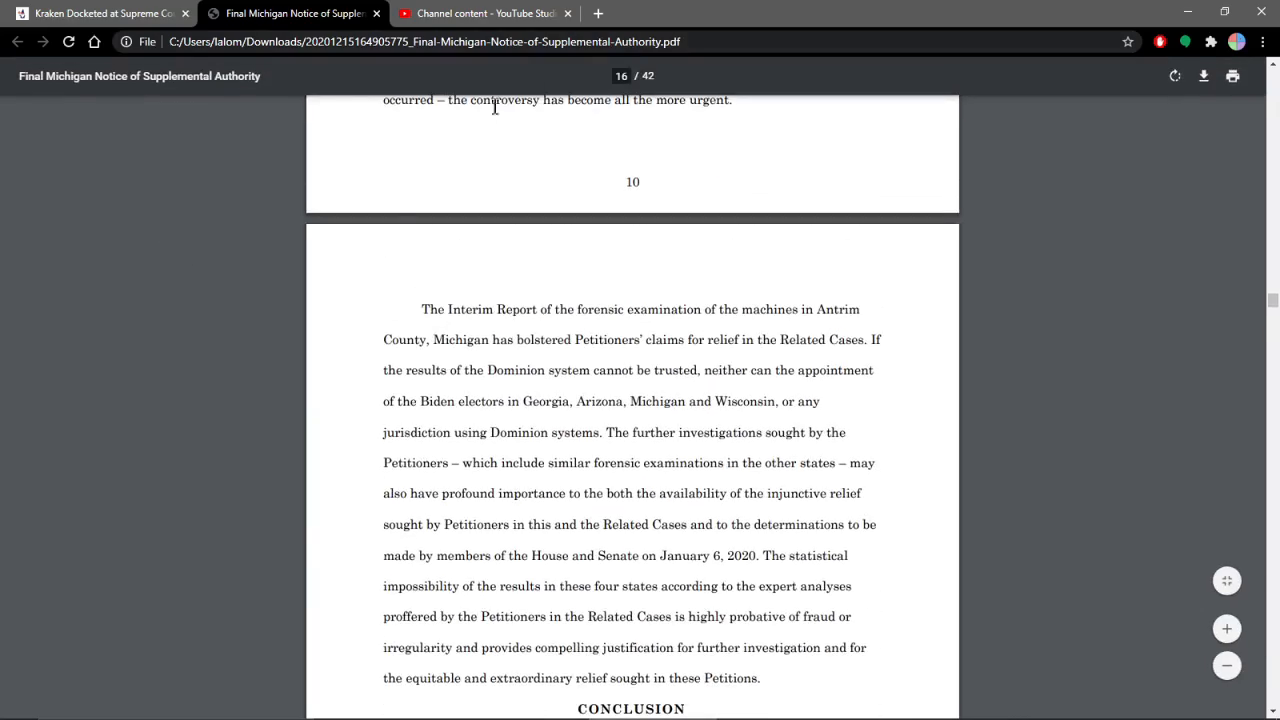
pyautogui.scroll(-5, 300, 230)
pyautogui.scroll(-6, 290, 226)
pyautogui.scroll(-3, 290, 226)
pyautogui.scroll(-2, 286, 225)
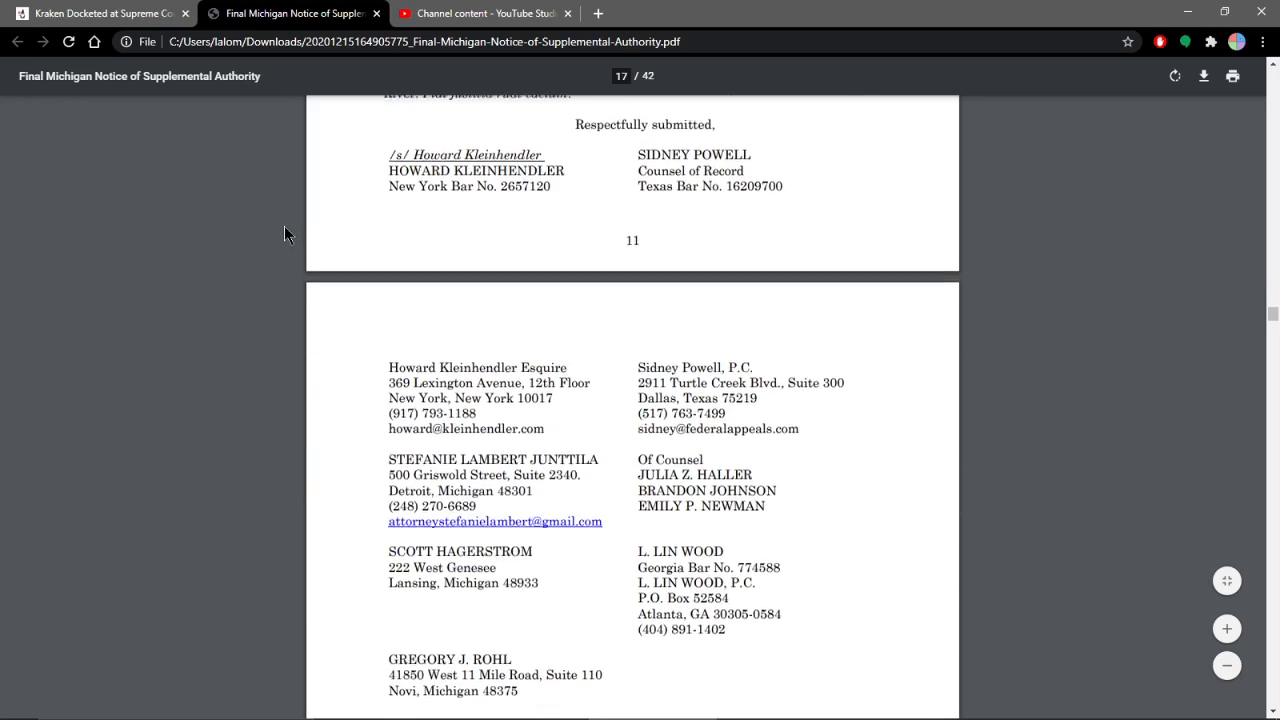
pyautogui.scroll(-3, 284, 233)
pyautogui.scroll(-5, 272, 225)
pyautogui.scroll(-2, 264, 233)
pyautogui.scroll(-3, 262, 233)
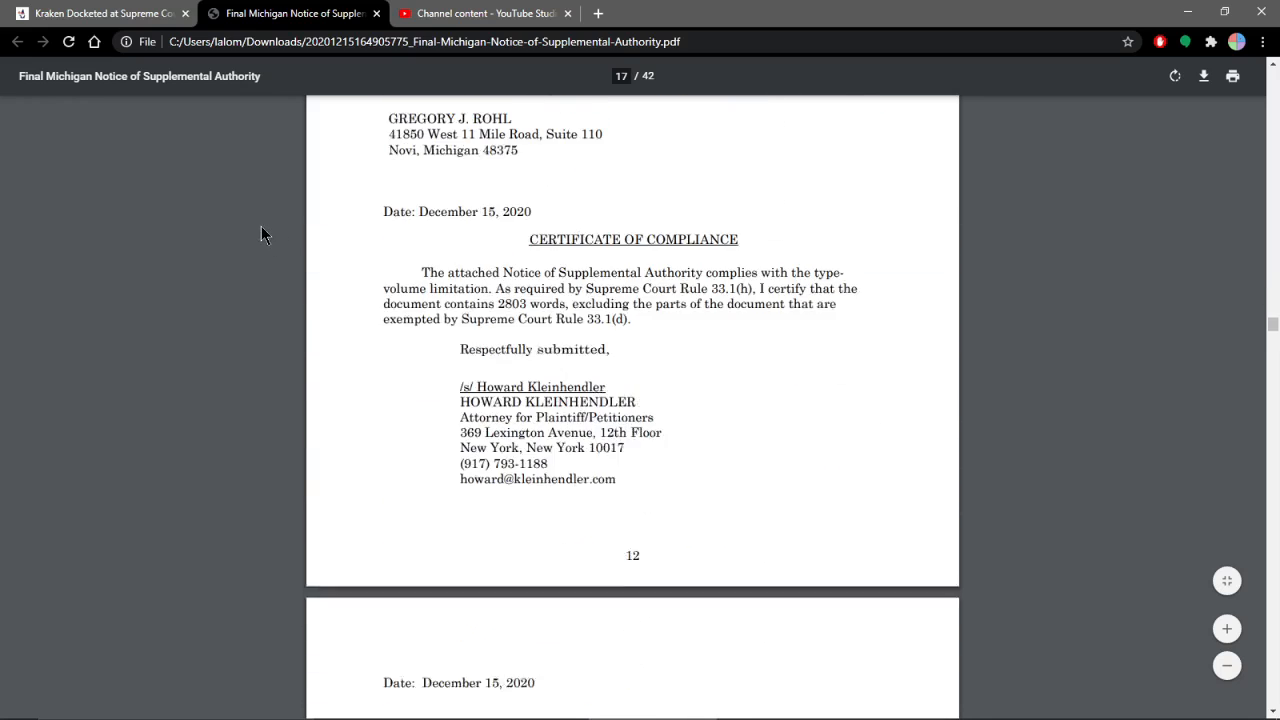
pyautogui.scroll(-4, 261, 226)
pyautogui.scroll(-4, 258, 237)
pyautogui.scroll(-4, 253, 241)
pyautogui.scroll(-4, 248, 246)
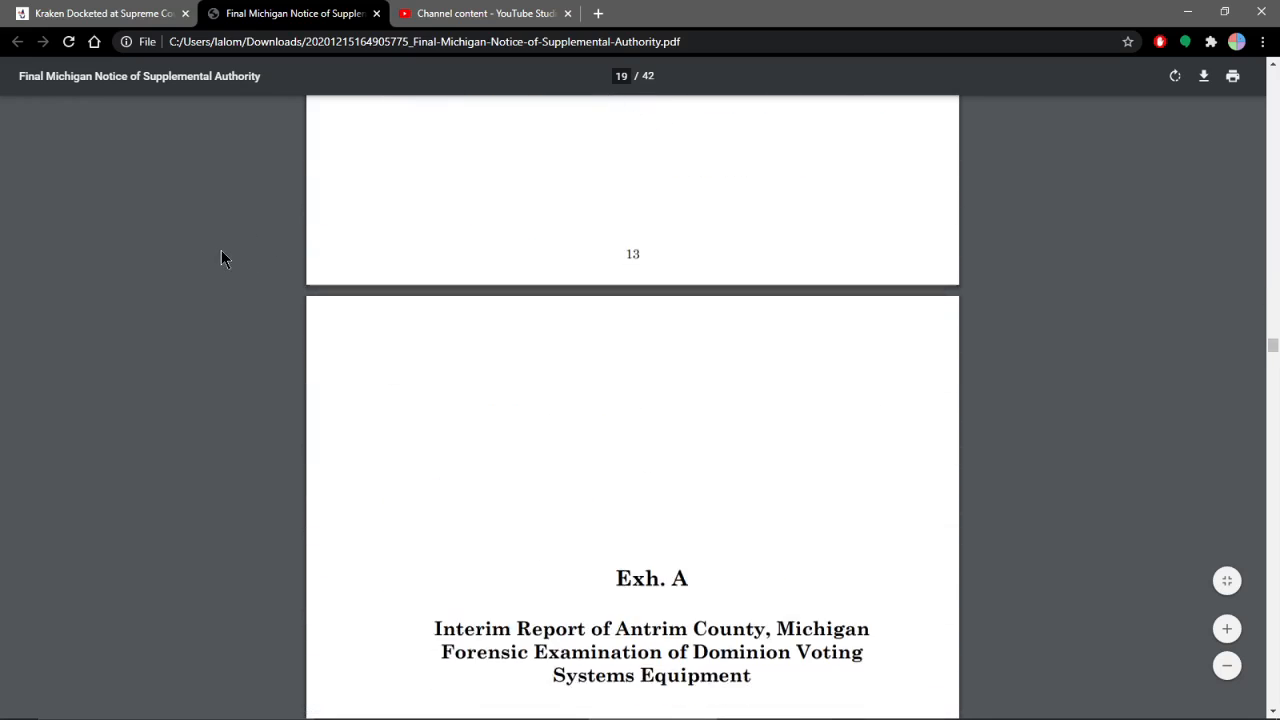
pyautogui.scroll(-4, 221, 255)
pyautogui.scroll(-5, 216, 240)
pyautogui.scroll(-1, 219, 242)
pyautogui.scroll(-3, 221, 239)
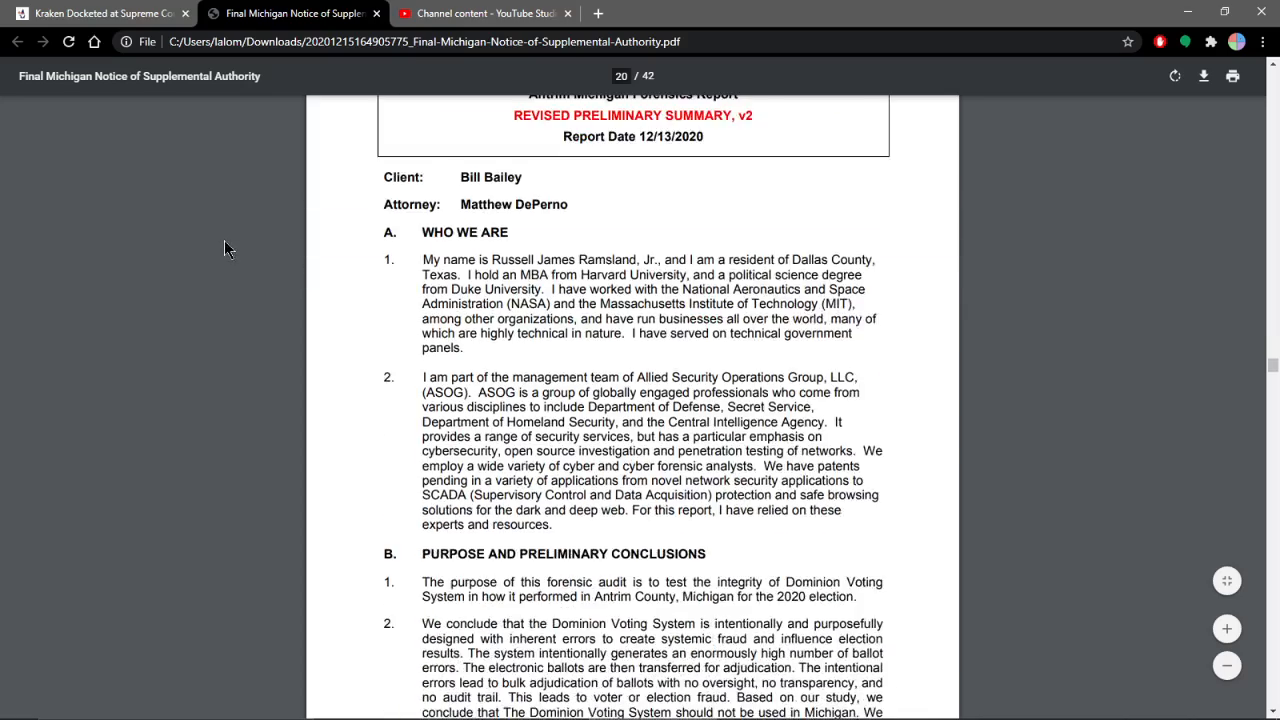
pyautogui.scroll(-5, 224, 248)
pyautogui.scroll(-5, 222, 246)
pyautogui.scroll(-3, 225, 248)
pyautogui.scroll(-2, 227, 248)
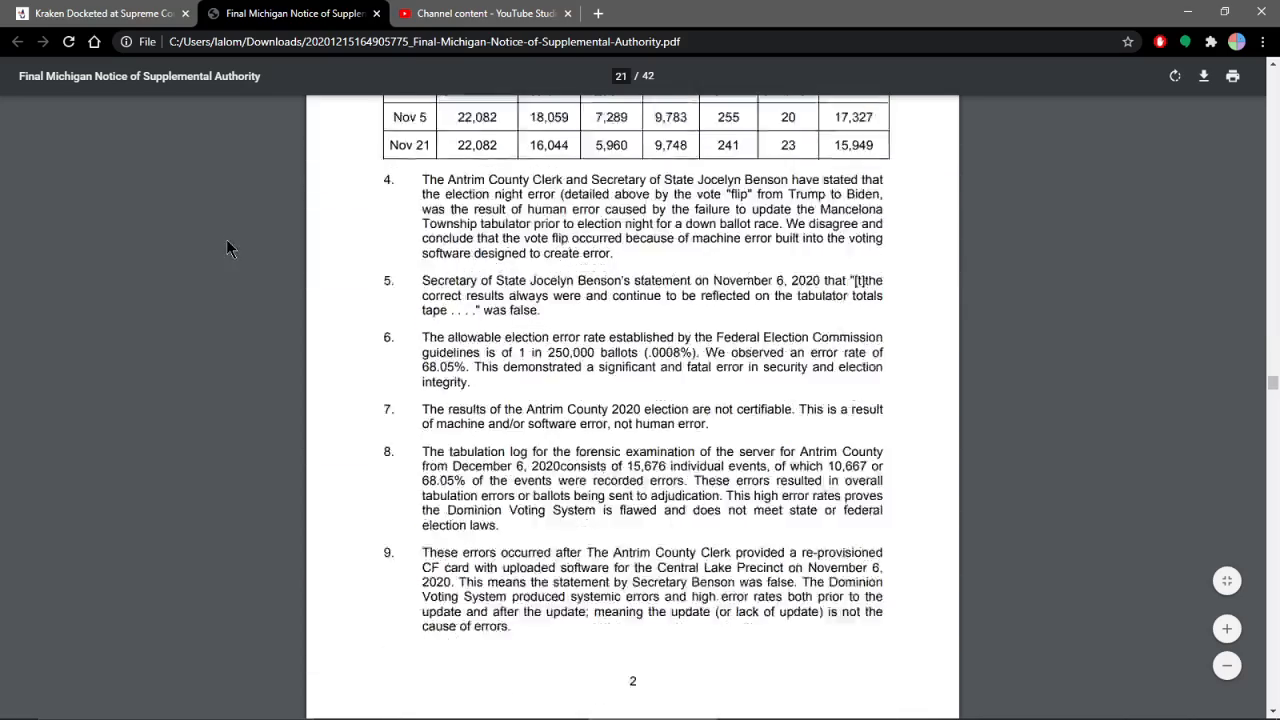
pyautogui.scroll(-4, 229, 248)
pyautogui.scroll(-4, 229, 242)
pyautogui.scroll(-5, 228, 235)
pyautogui.scroll(-4, 240, 243)
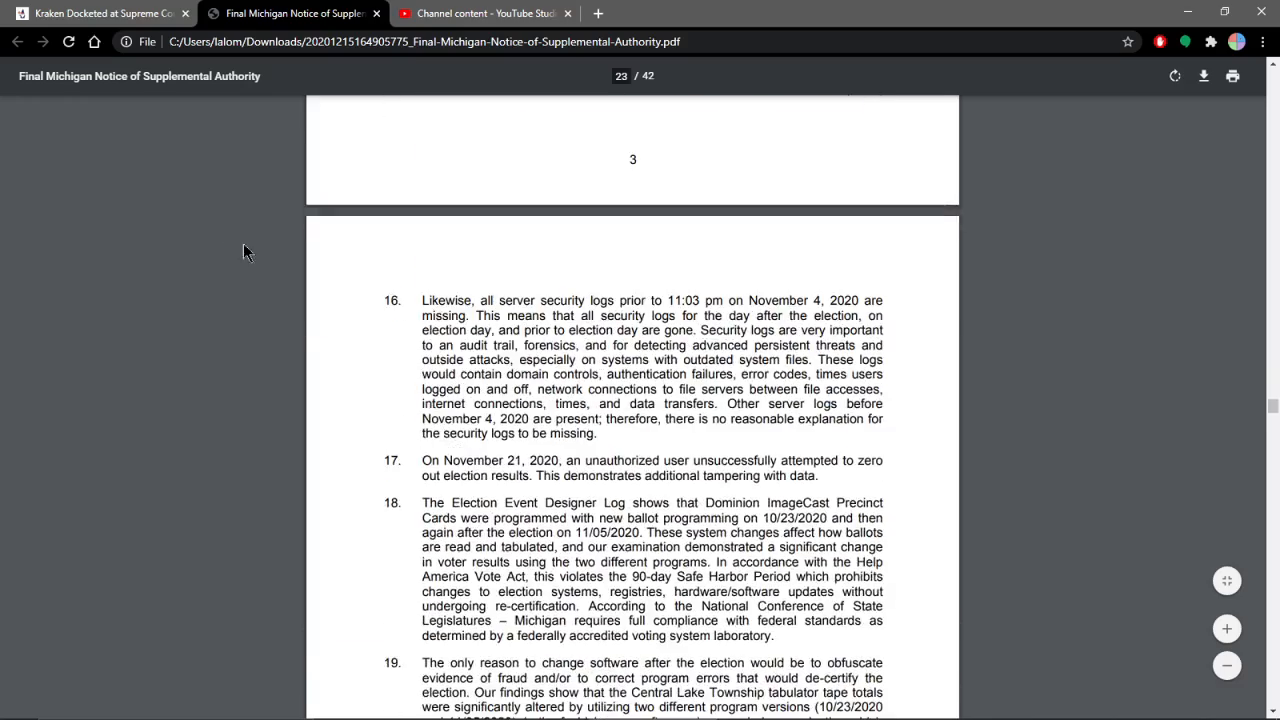
pyautogui.scroll(-5, 243, 243)
pyautogui.scroll(-5, 266, 252)
pyautogui.scroll(-3, 272, 250)
pyautogui.scroll(-3, 265, 249)
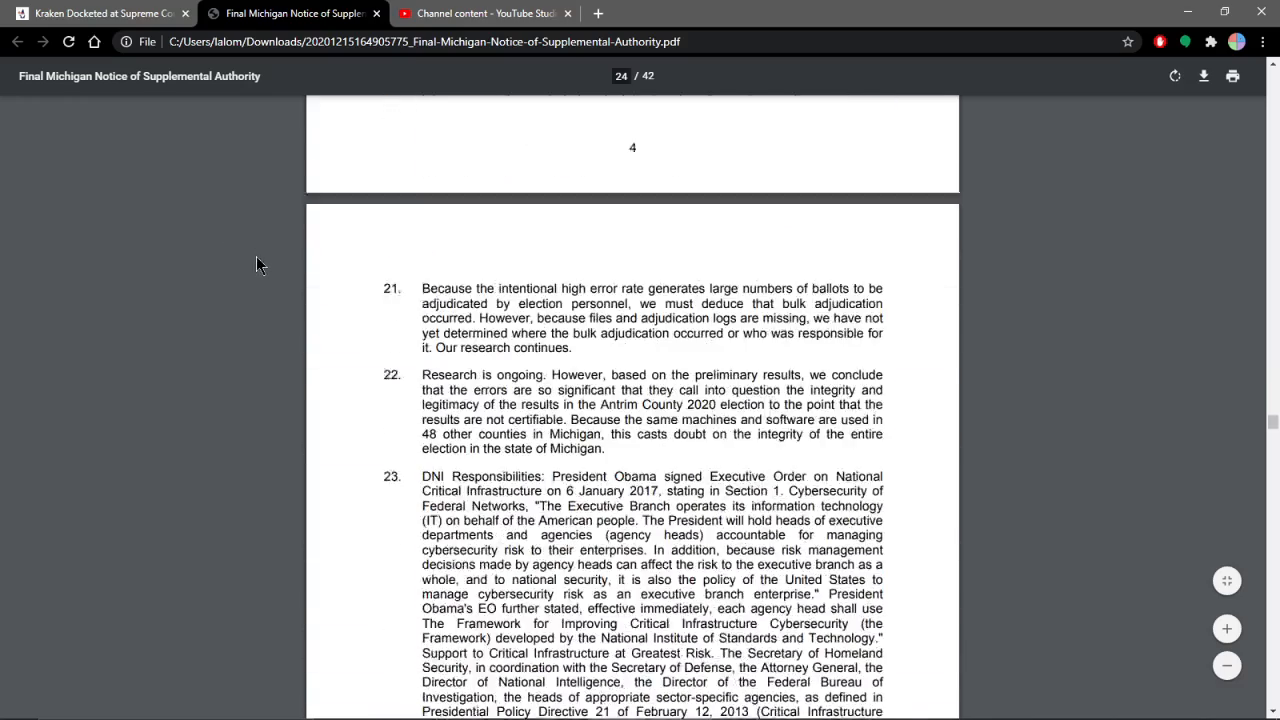
pyautogui.scroll(-4, 257, 264)
pyautogui.scroll(-4, 259, 248)
pyautogui.scroll(-4, 265, 249)
pyautogui.scroll(-4, 261, 250)
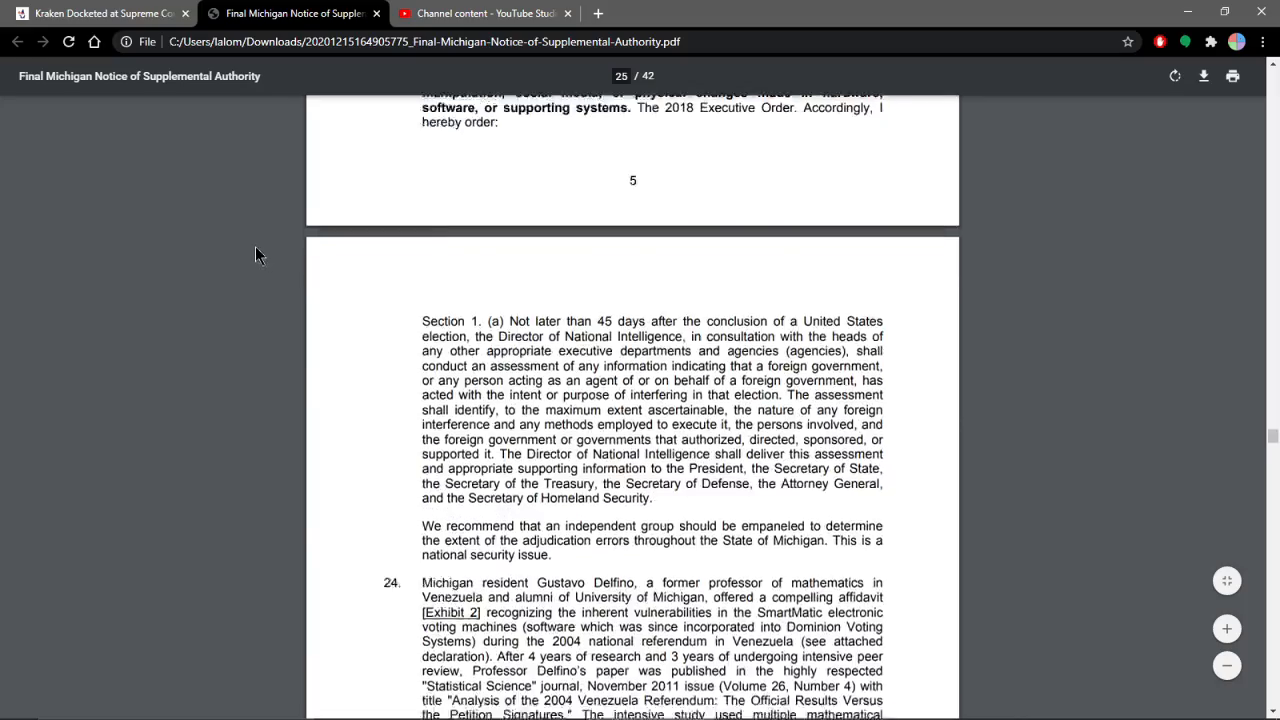
pyautogui.scroll(-5, 255, 246)
pyautogui.scroll(-4, 232, 240)
pyautogui.scroll(-4, 233, 257)
pyautogui.scroll(-3, 239, 250)
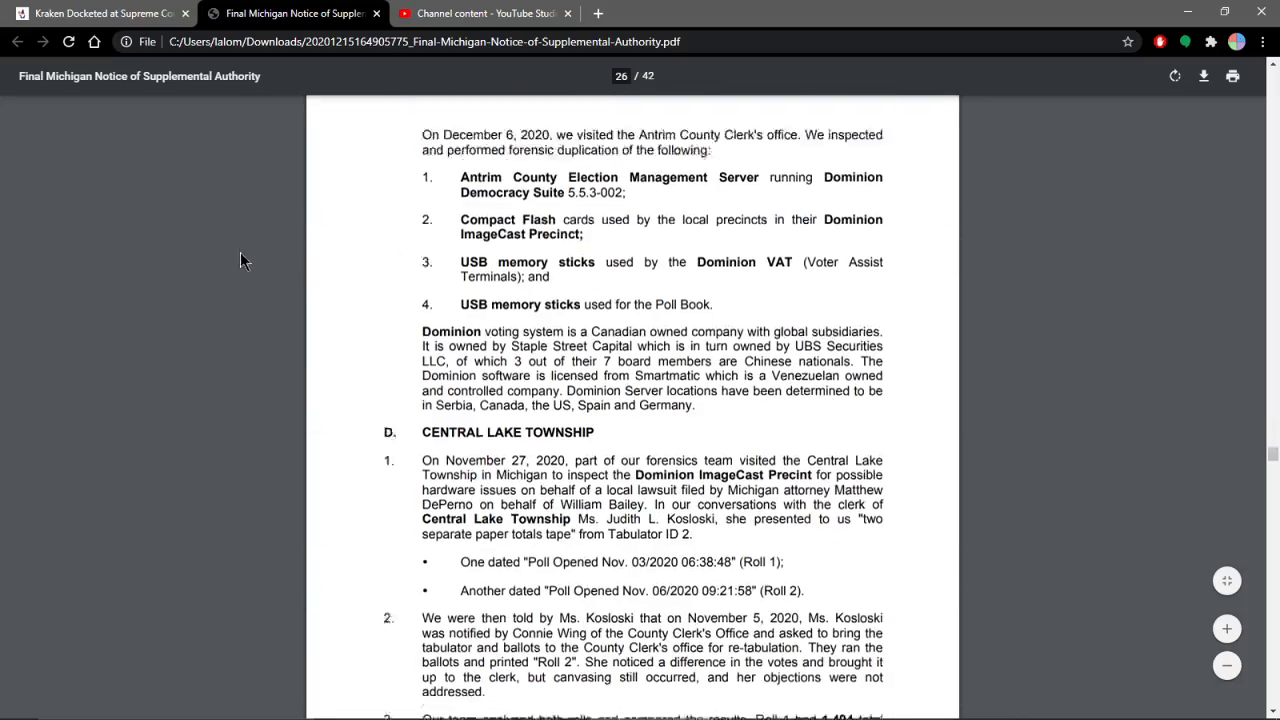
pyautogui.scroll(-6, 240, 252)
pyautogui.scroll(5, 249, 236)
pyautogui.scroll(-1, 243, 249)
pyautogui.scroll(-7, 245, 251)
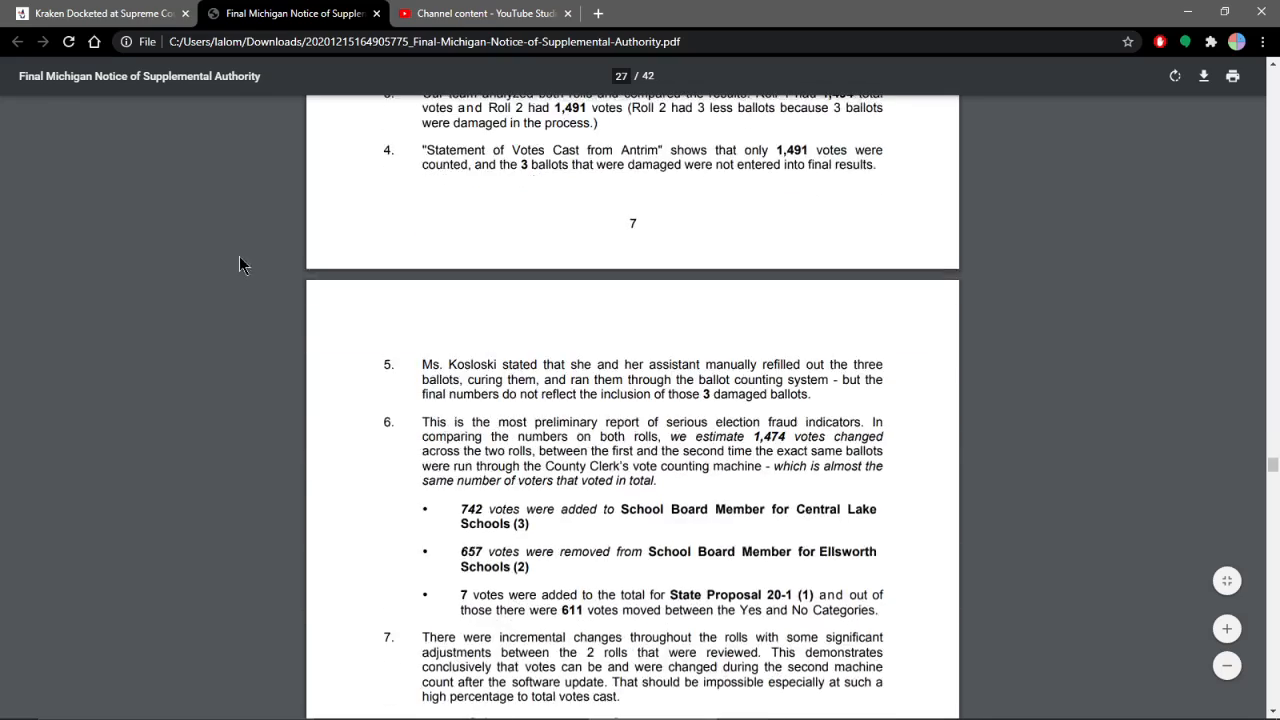
pyautogui.scroll(-5, 239, 264)
pyautogui.scroll(-5, 244, 262)
pyautogui.scroll(-4, 241, 253)
pyautogui.scroll(-3, 248, 262)
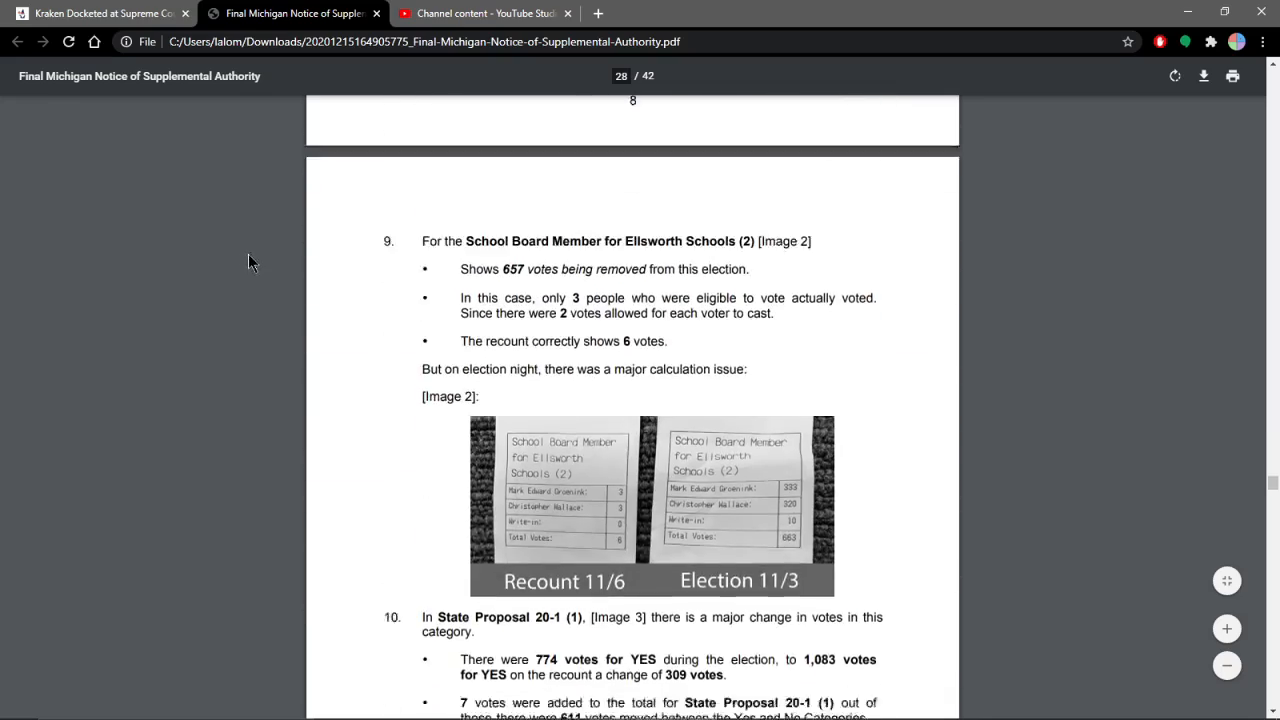
pyautogui.scroll(-5, 255, 258)
pyautogui.scroll(-5, 280, 252)
pyautogui.scroll(-4, 282, 255)
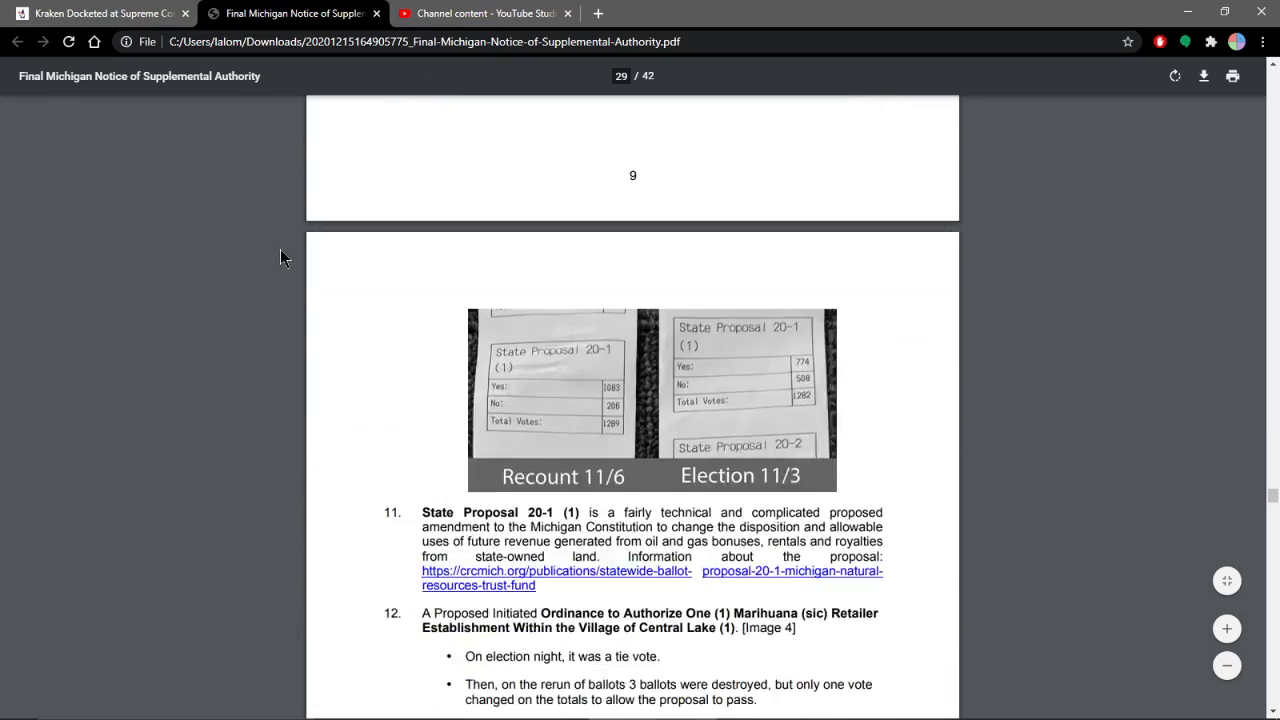
pyautogui.scroll(-5, 280, 257)
pyautogui.scroll(-1, 240, 255)
pyautogui.scroll(-5, 231, 250)
pyautogui.scroll(-3, 231, 250)
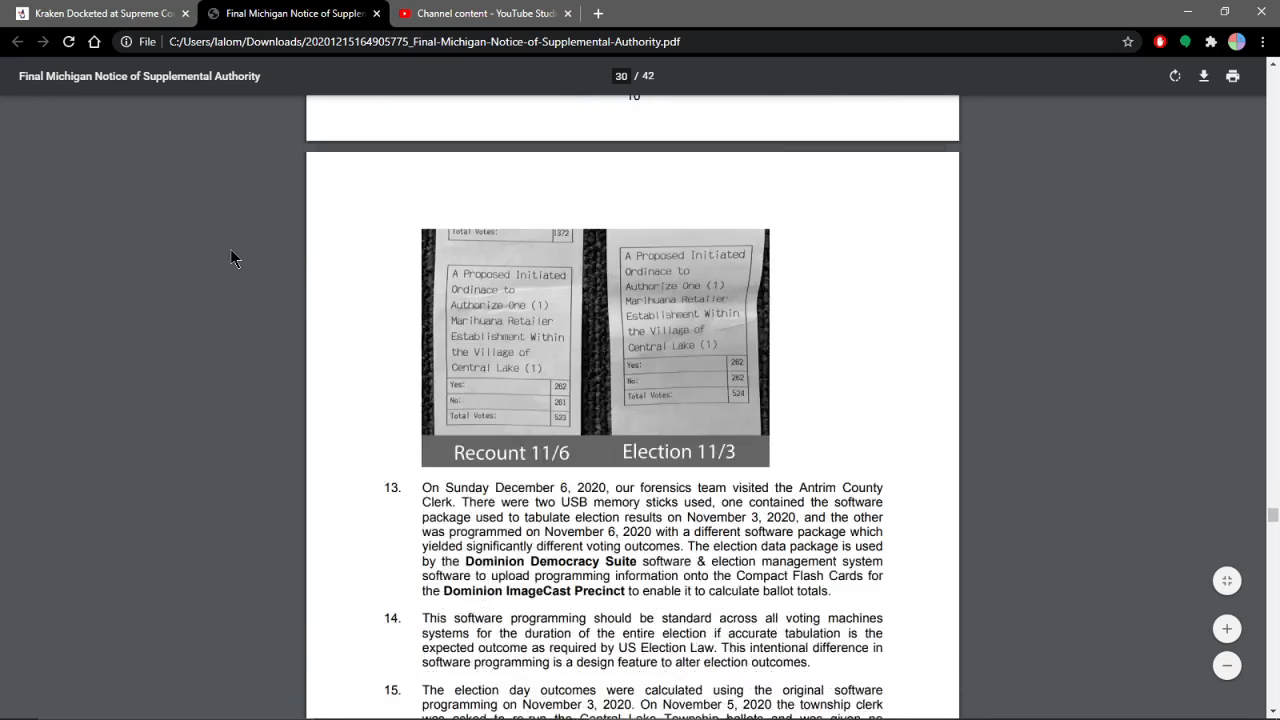
pyautogui.scroll(-2, 230, 258)
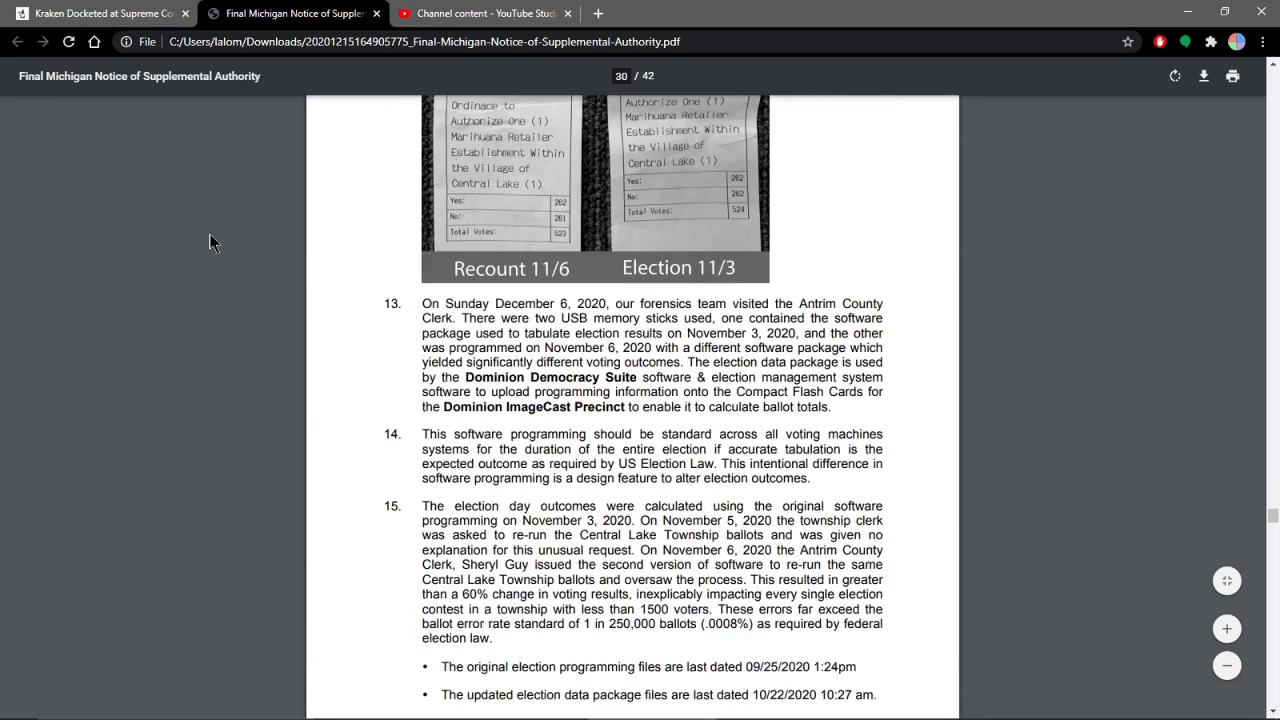
pyautogui.scroll(-4, 209, 233)
pyautogui.scroll(-4, 200, 235)
pyautogui.scroll(-3, 202, 231)
pyautogui.scroll(-3, 213, 230)
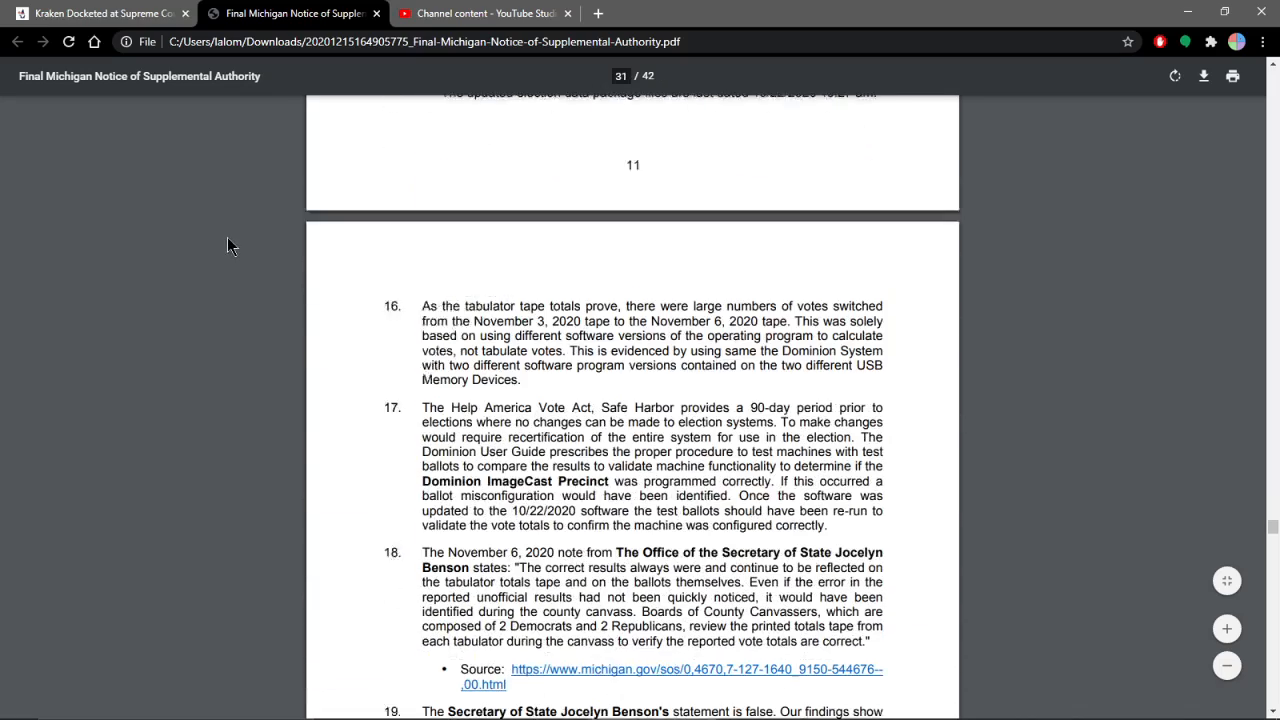
pyautogui.scroll(-1, 227, 237)
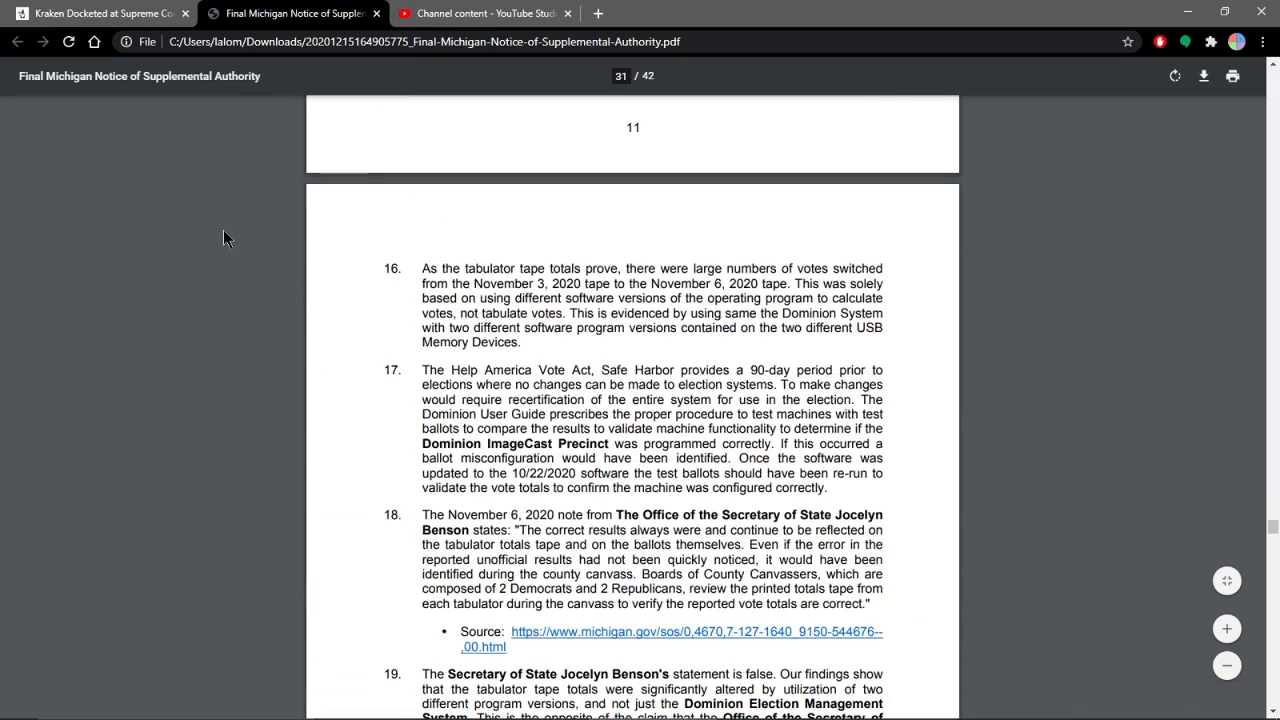
pyautogui.scroll(-3, 223, 230)
pyautogui.scroll(-1, 229, 235)
pyautogui.scroll(-1, 229, 234)
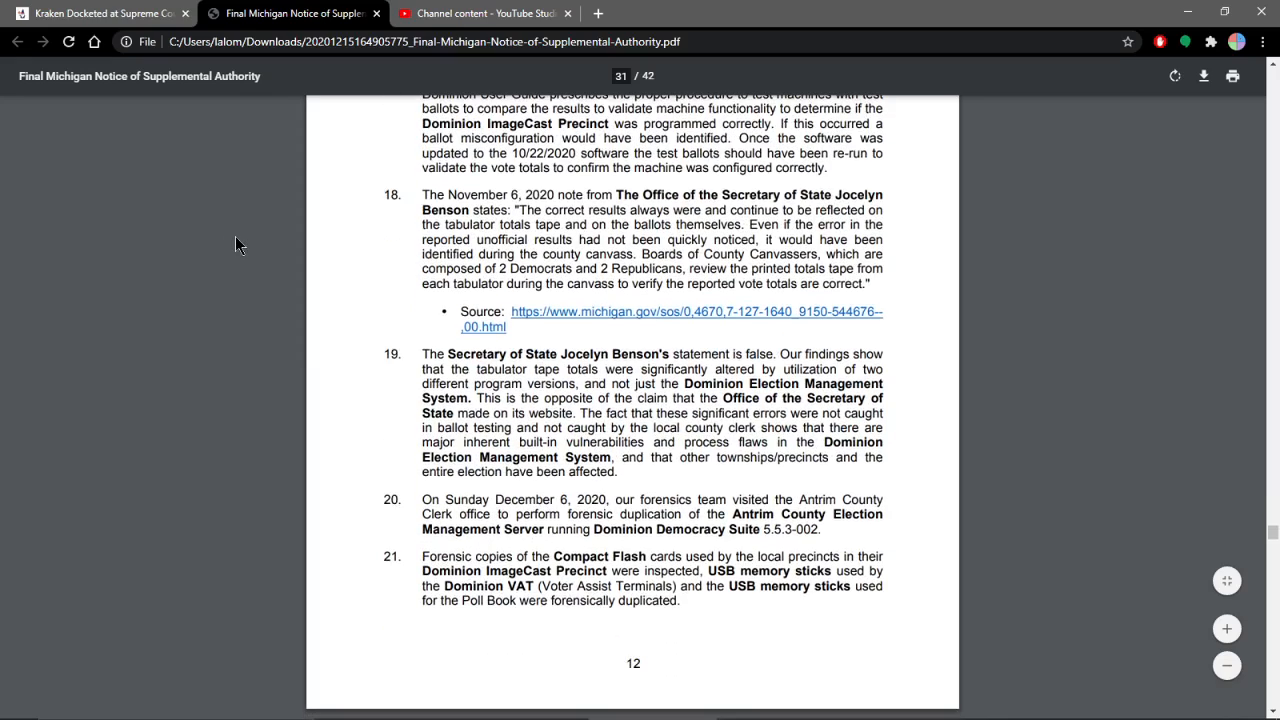
pyautogui.scroll(-4, 234, 236)
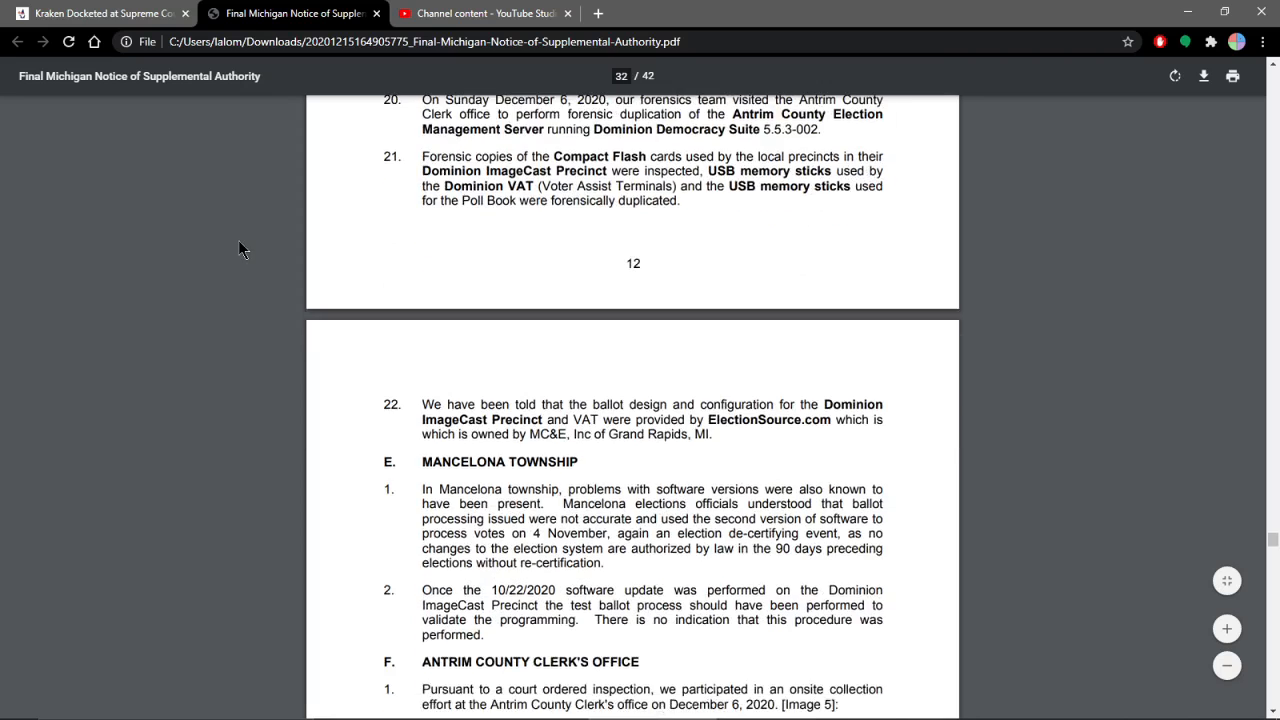
pyautogui.scroll(-3, 238, 240)
pyautogui.scroll(-2, 241, 235)
pyautogui.scroll(-2, 240, 241)
pyautogui.scroll(-1, 240, 242)
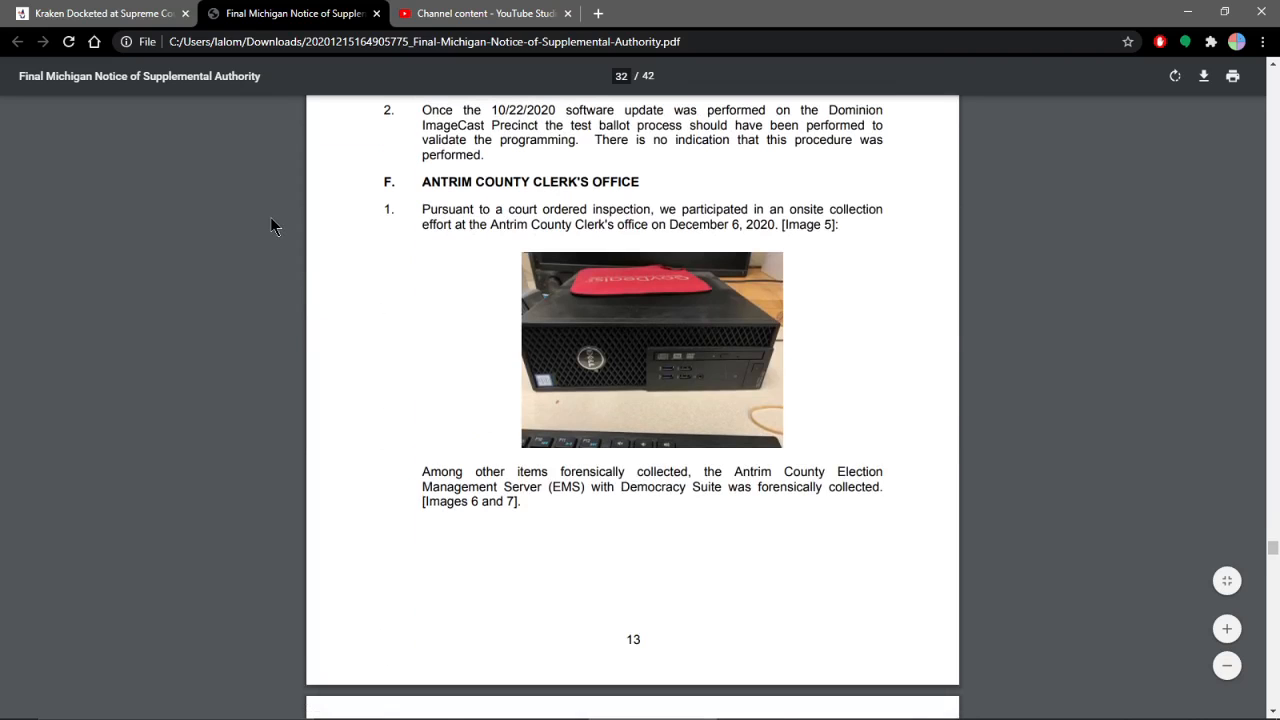
pyautogui.scroll(-4, 270, 217)
pyautogui.scroll(-5, 305, 235)
pyautogui.scroll(-2, 307, 236)
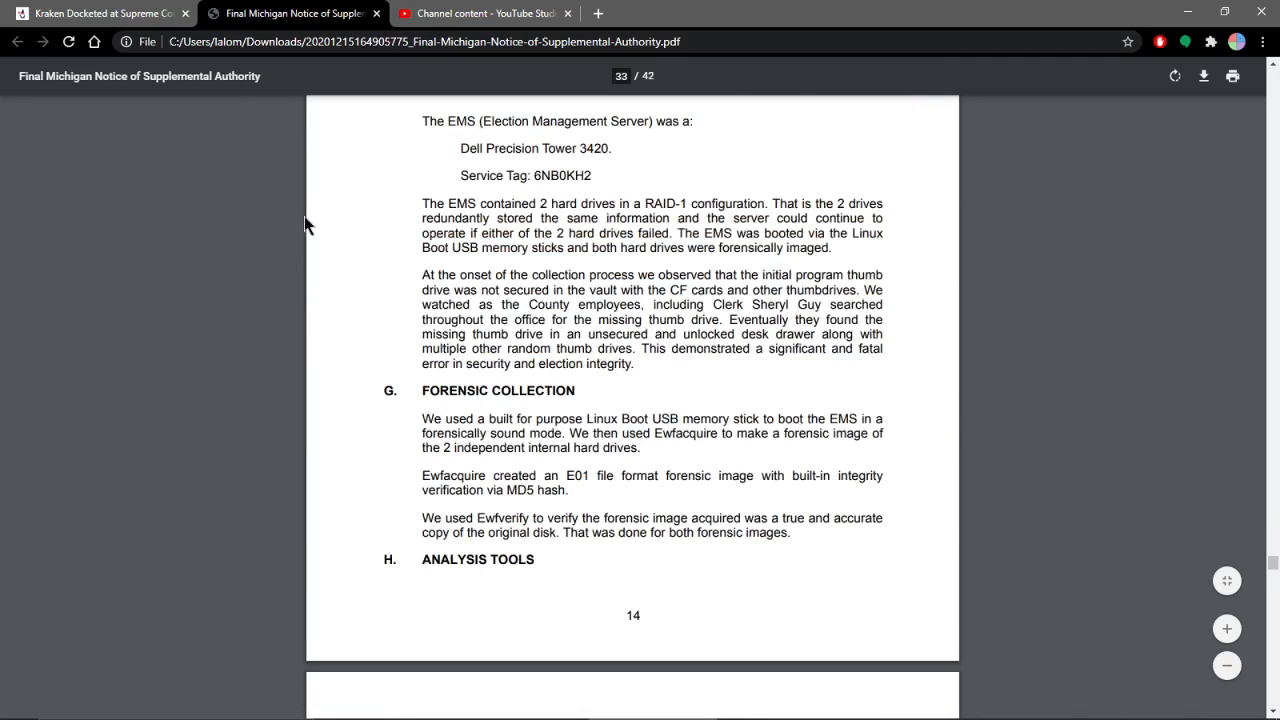
pyautogui.scroll(-3, 300, 225)
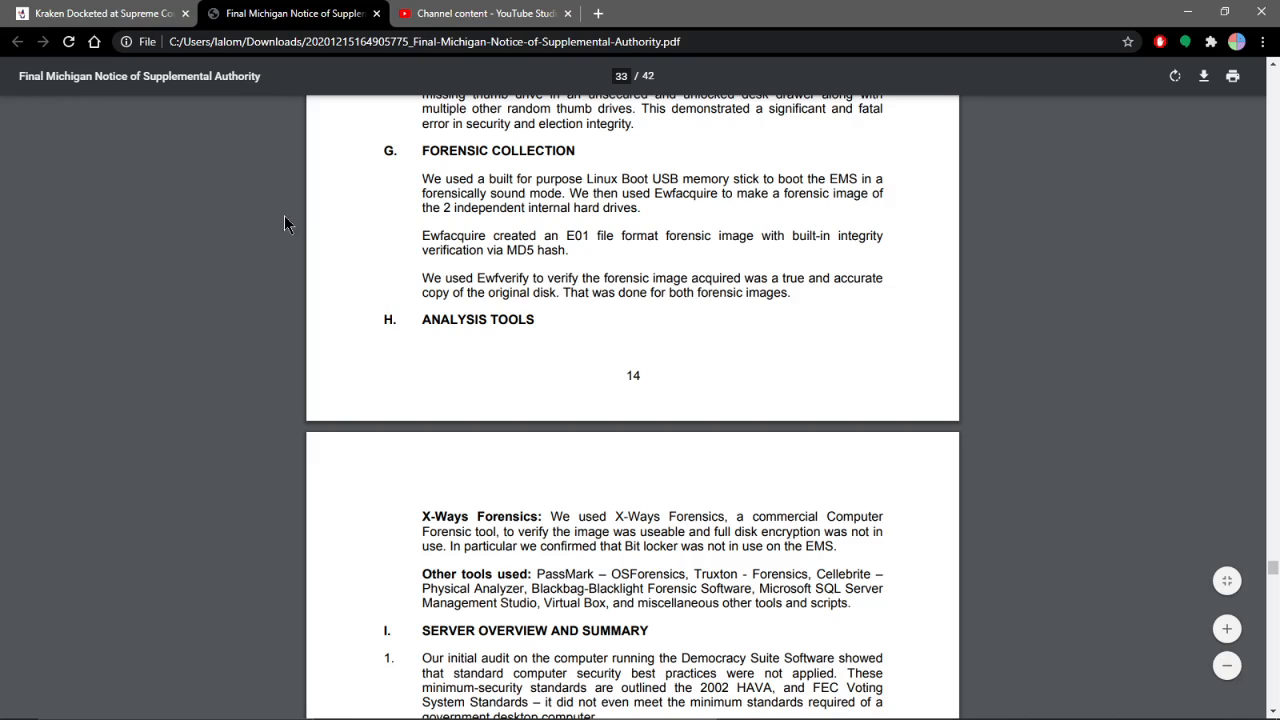
pyautogui.scroll(-3, 287, 220)
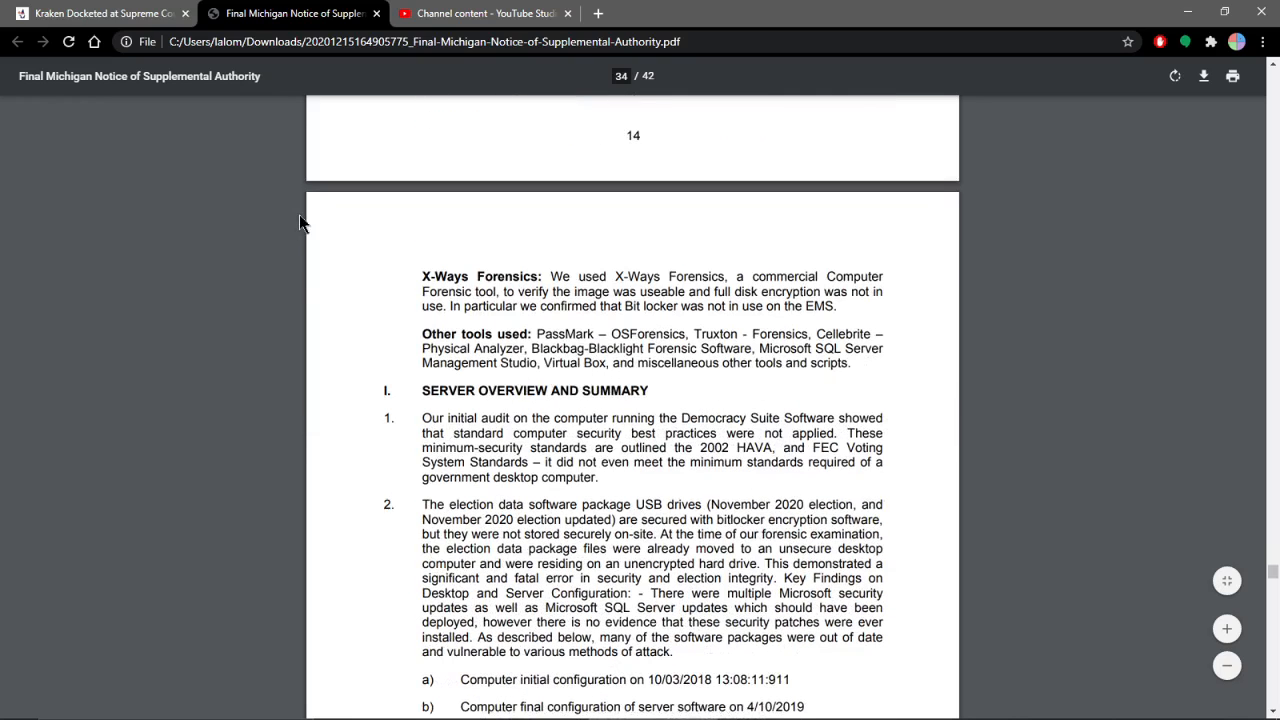
pyautogui.scroll(-4, 303, 221)
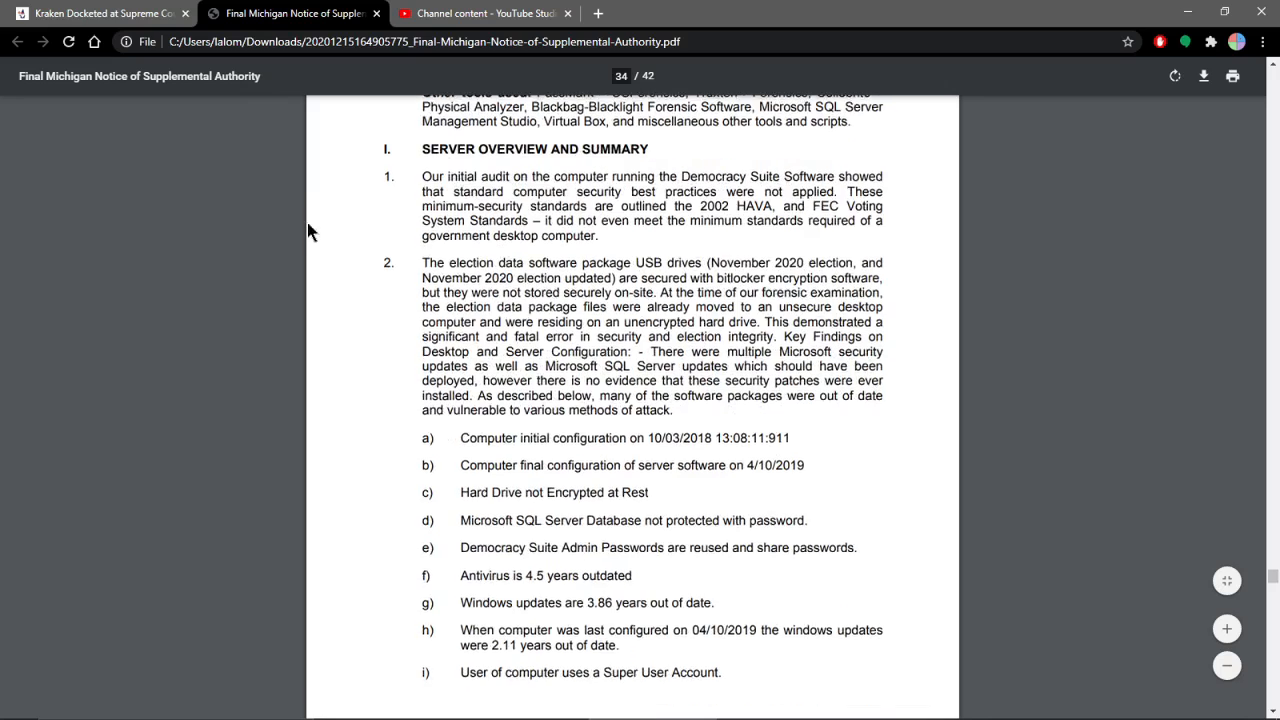
pyautogui.scroll(-3, 307, 225)
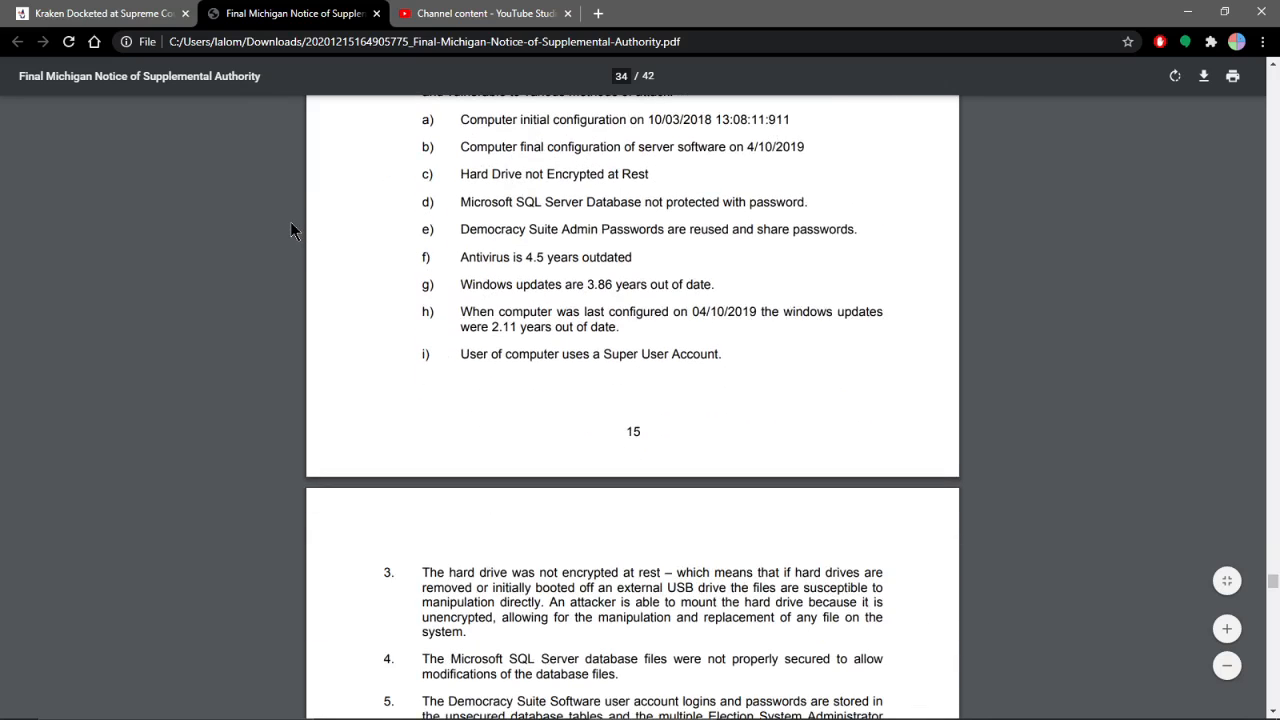
pyautogui.scroll(-4, 283, 220)
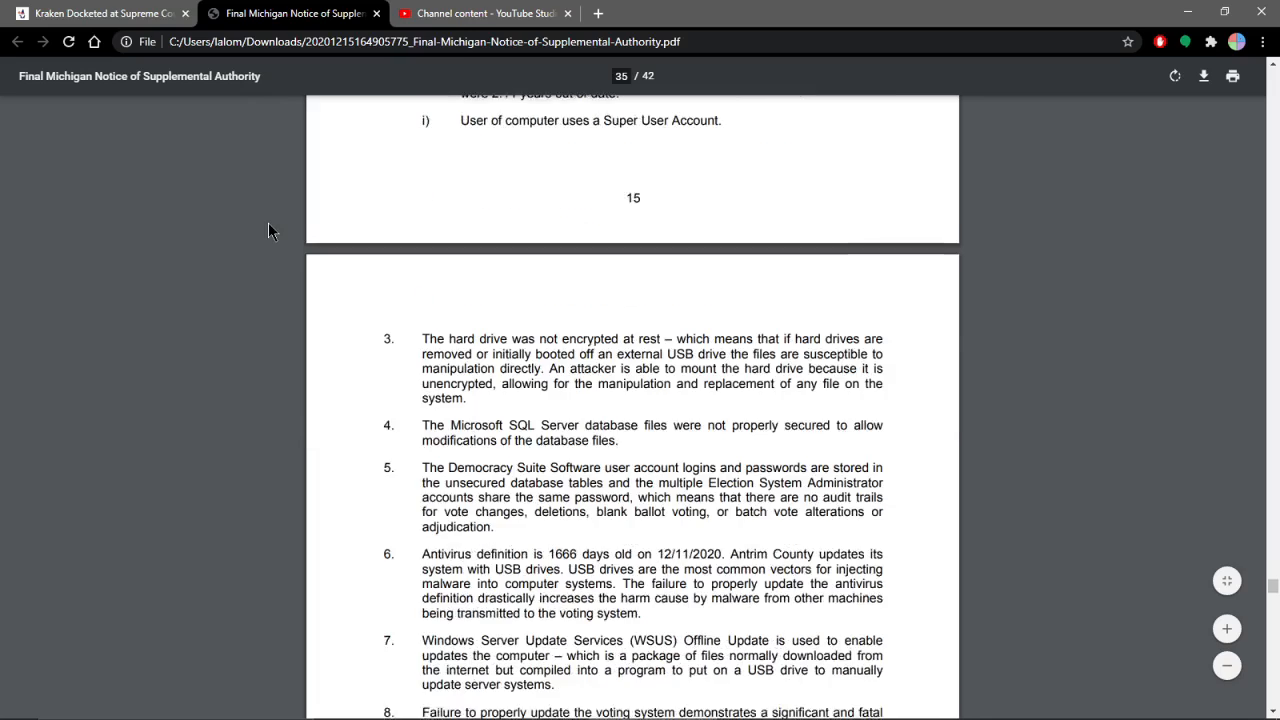
pyautogui.scroll(-2, 268, 222)
pyautogui.scroll(-4, 268, 222)
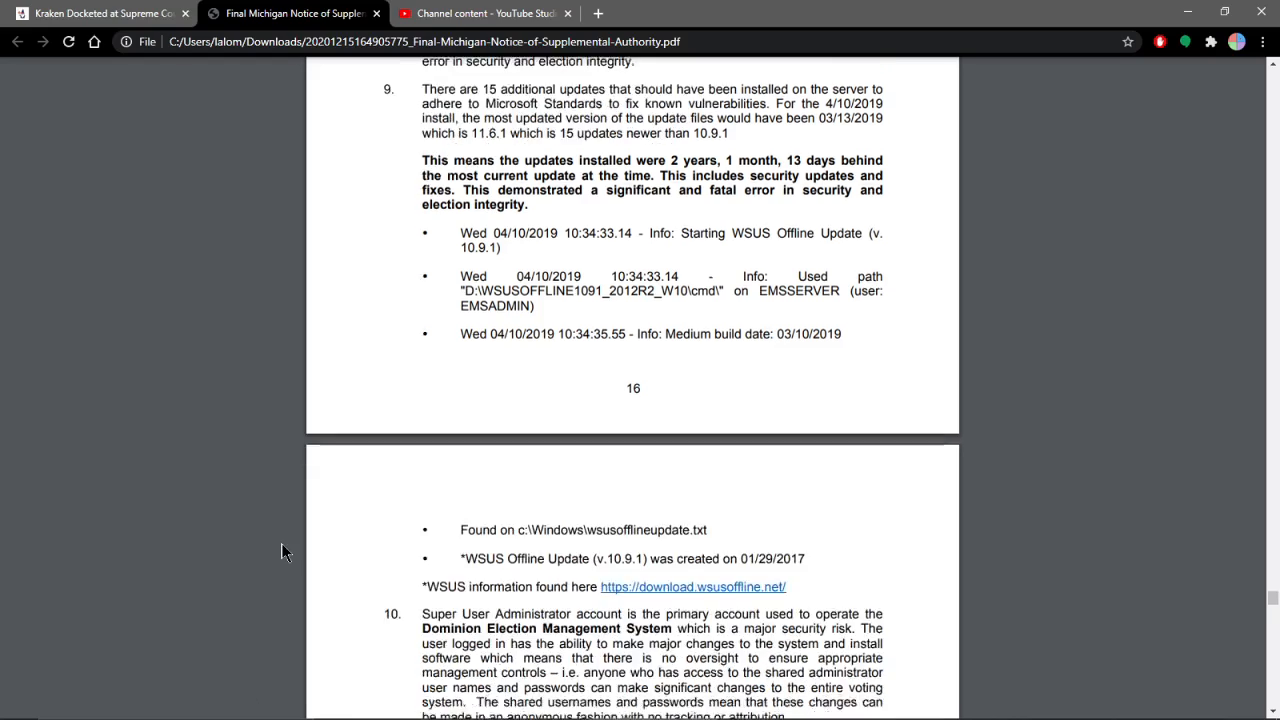
pyautogui.scroll(-6, 281, 543)
pyautogui.scroll(-5, 390, 505)
pyautogui.scroll(-4, 328, 483)
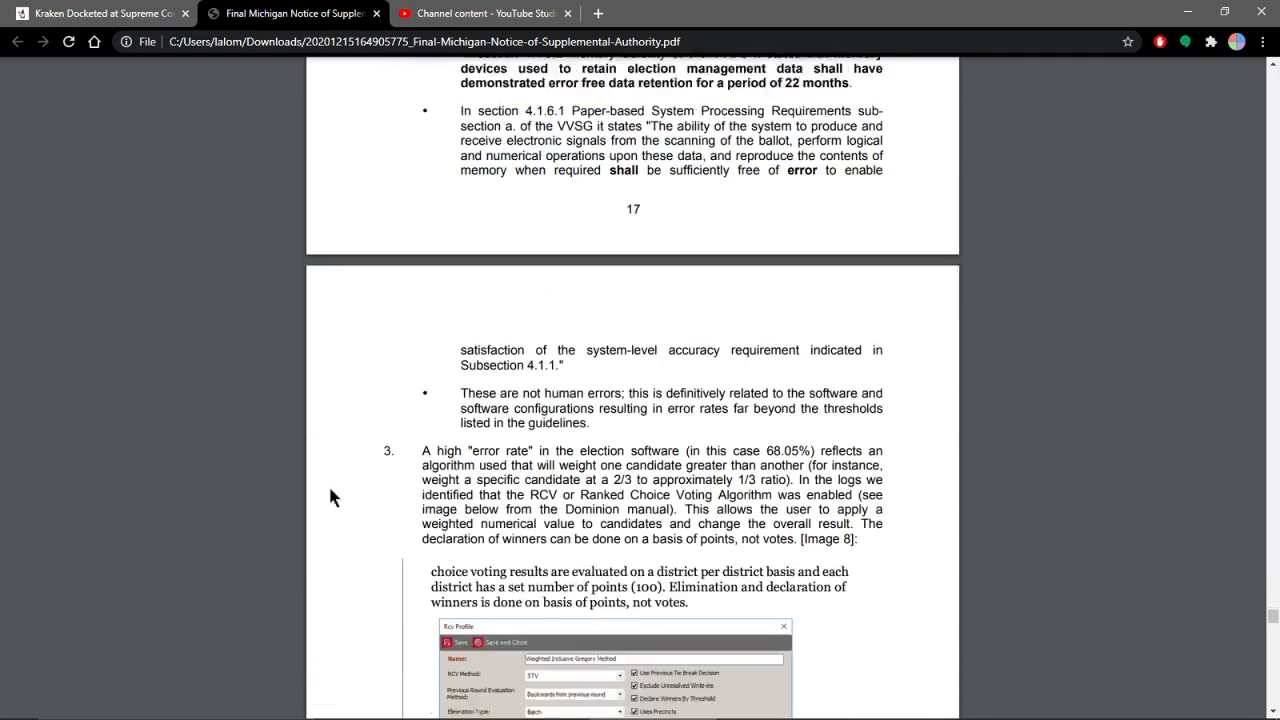
pyautogui.scroll(-2, 328, 483)
pyautogui.scroll(-4, 256, 504)
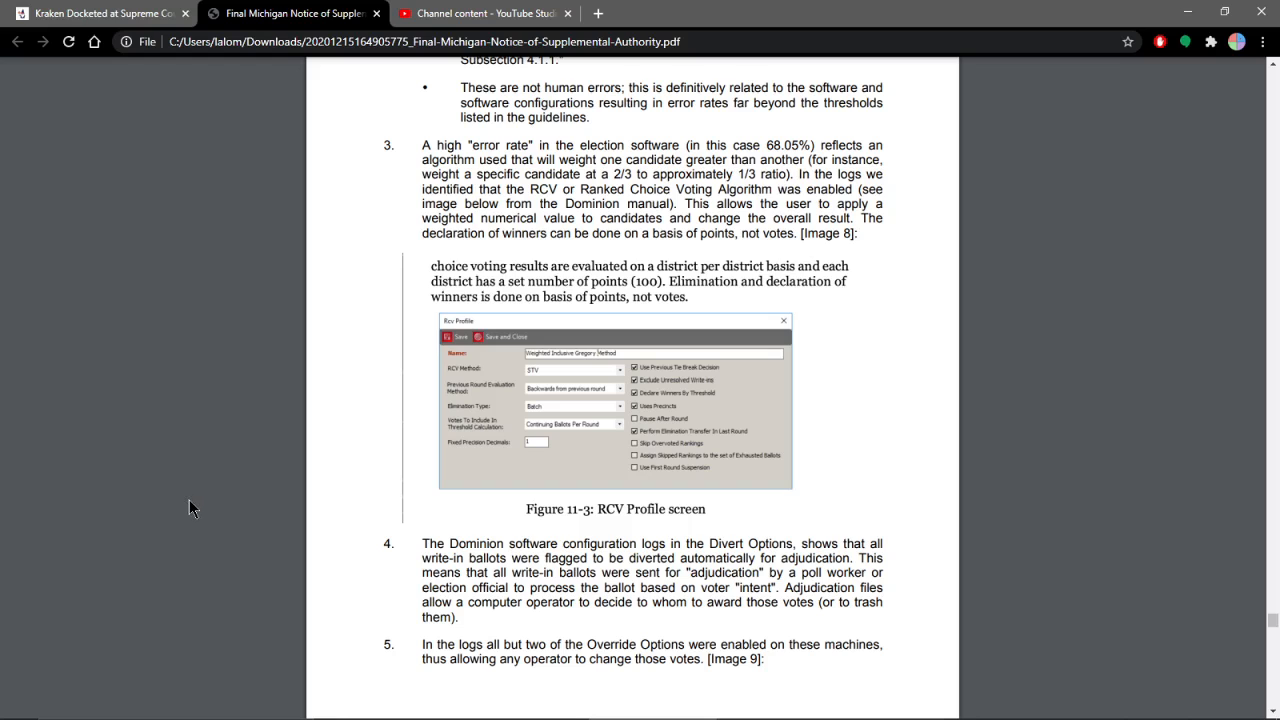
pyautogui.scroll(-4, 190, 501)
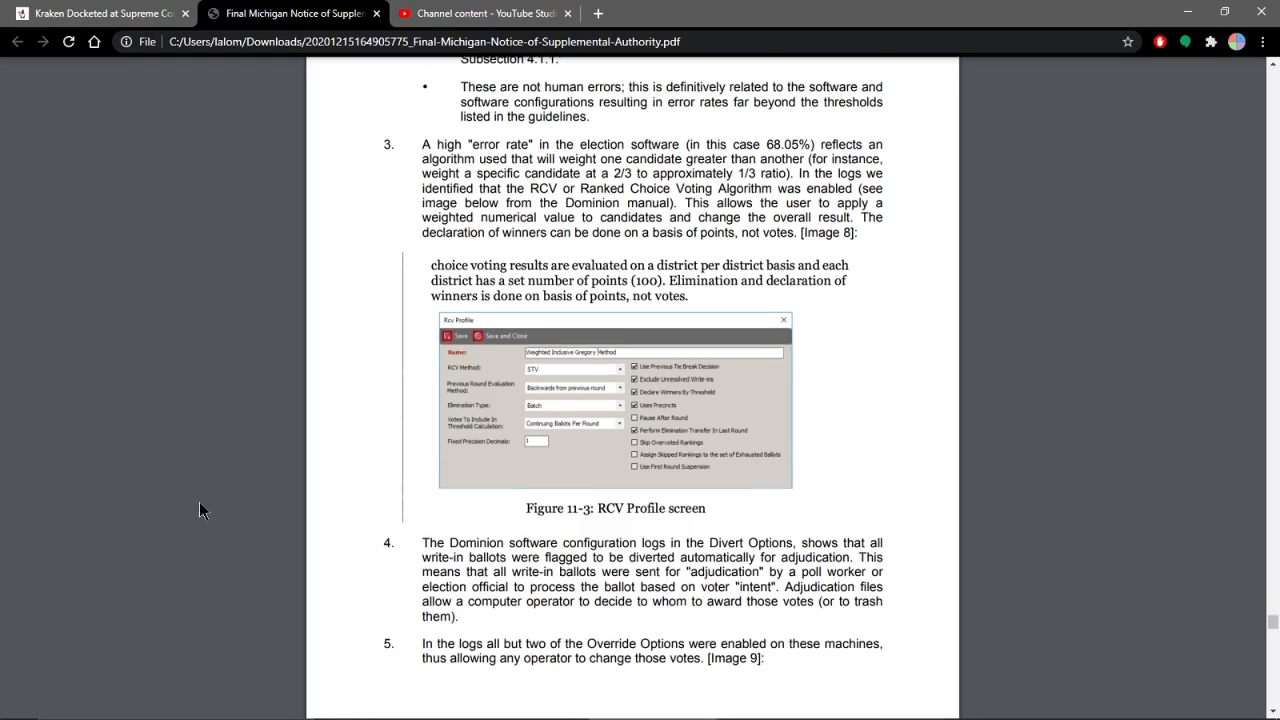
pyautogui.scroll(-4, 210, 500)
pyautogui.scroll(-4, 220, 501)
pyautogui.scroll(-3, 222, 500)
pyautogui.scroll(-4, 224, 498)
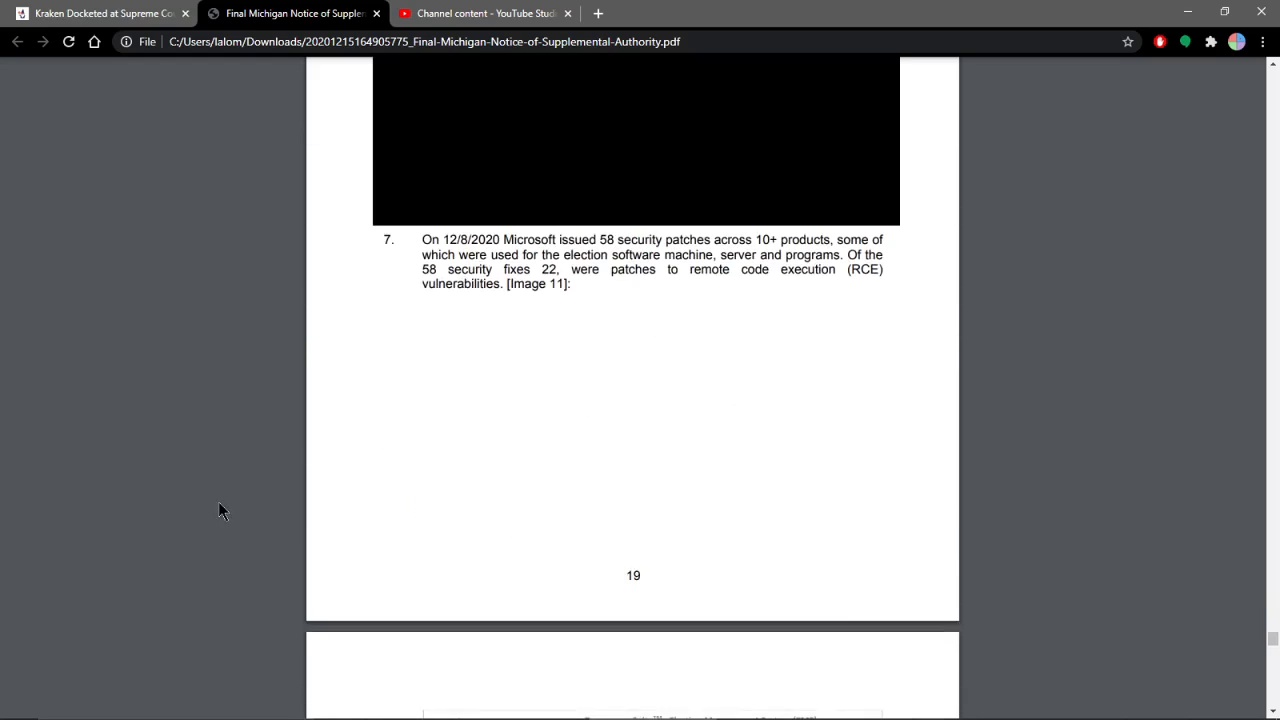
pyautogui.scroll(-4, 218, 501)
pyautogui.scroll(-2, 209, 509)
pyautogui.scroll(-4, 199, 505)
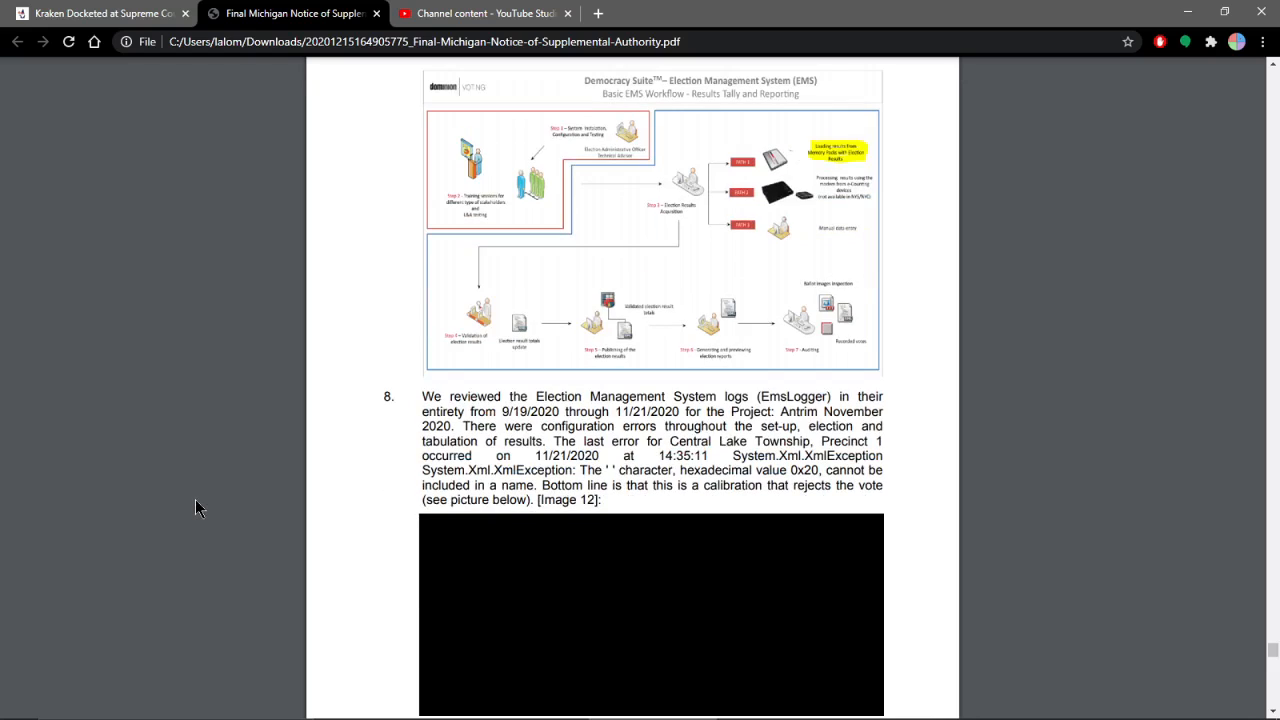
pyautogui.scroll(-4, 195, 499)
pyautogui.scroll(-3, 195, 499)
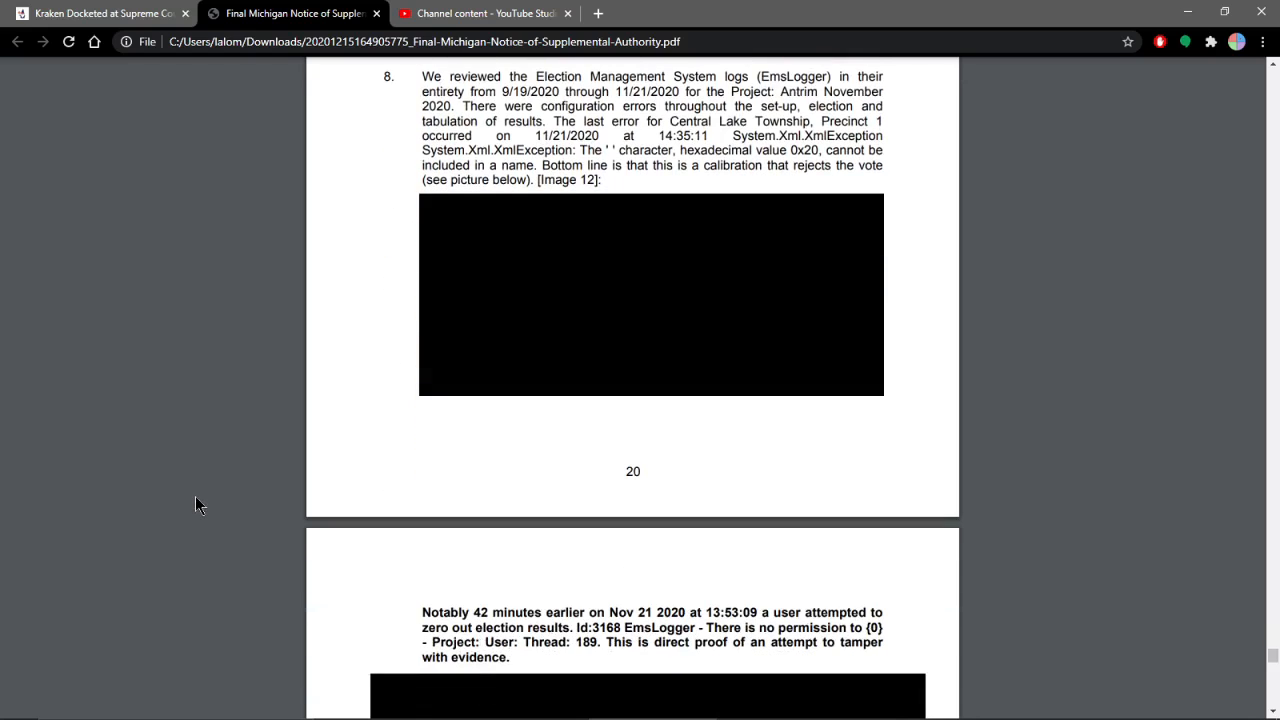
pyautogui.scroll(-3, 191, 496)
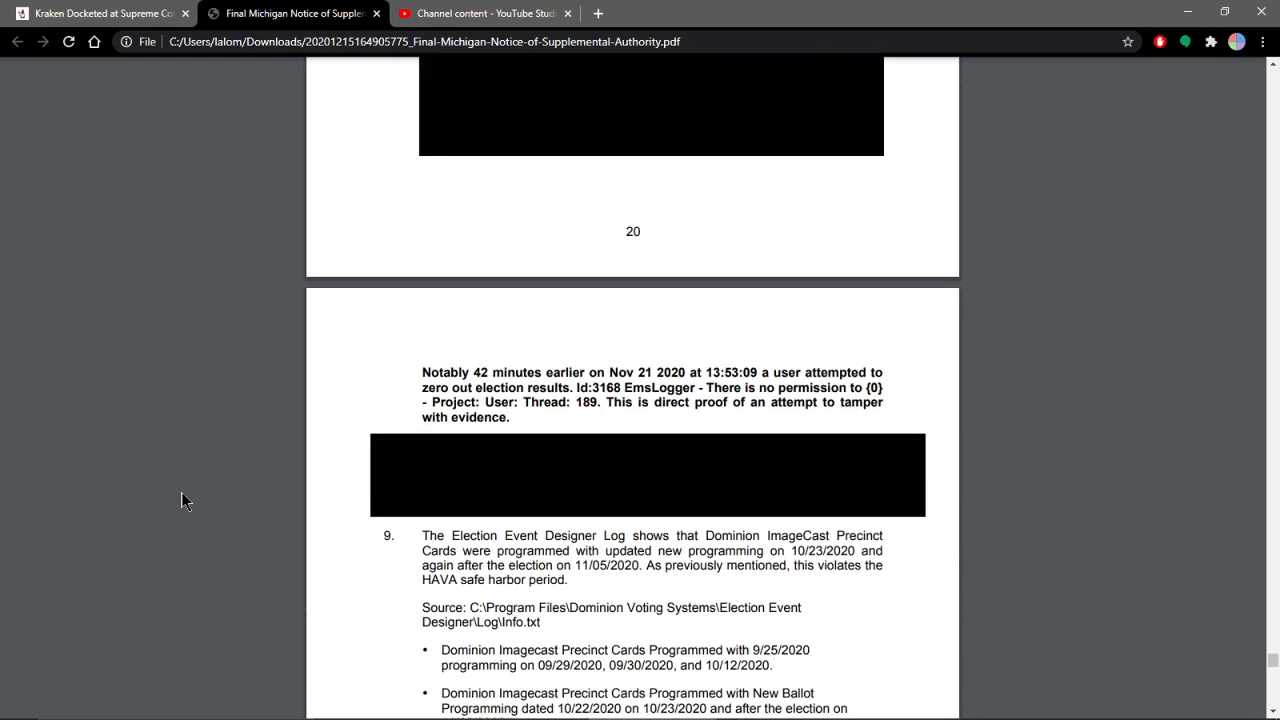
pyautogui.scroll(-2, 181, 492)
pyautogui.scroll(-3, 184, 495)
pyautogui.scroll(-2, 185, 497)
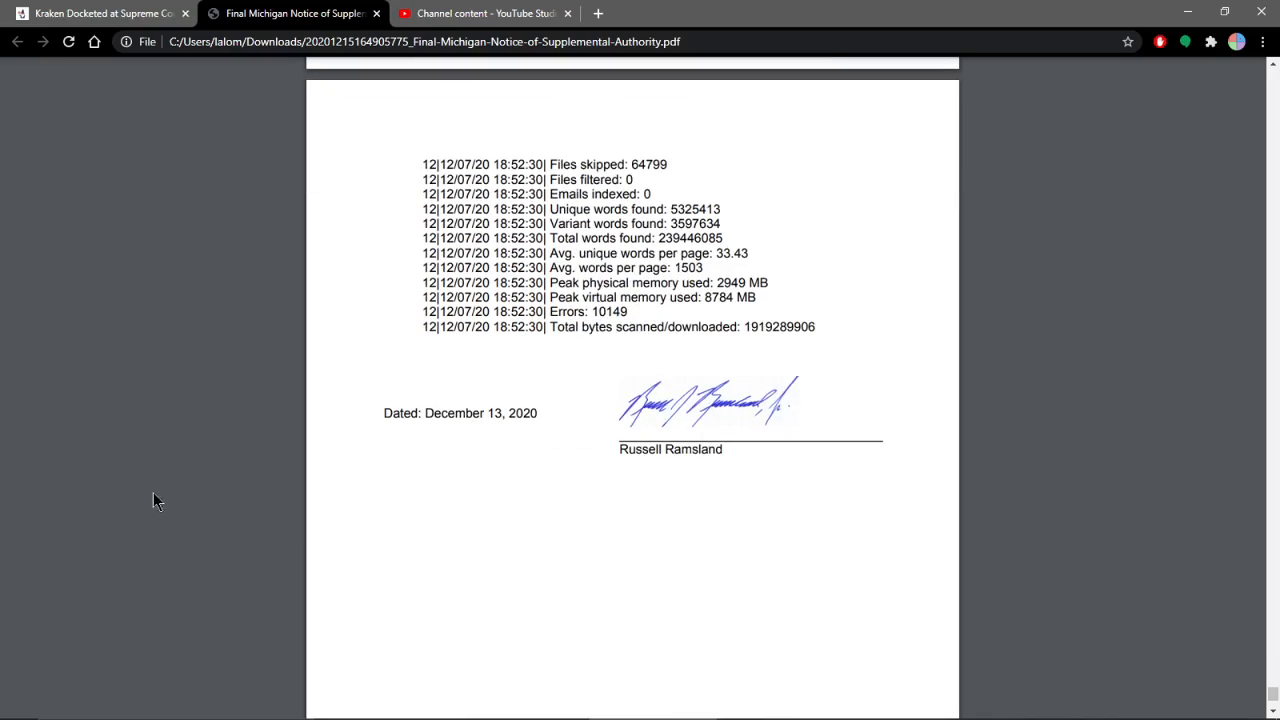
pyautogui.scroll(-2, 153, 492)
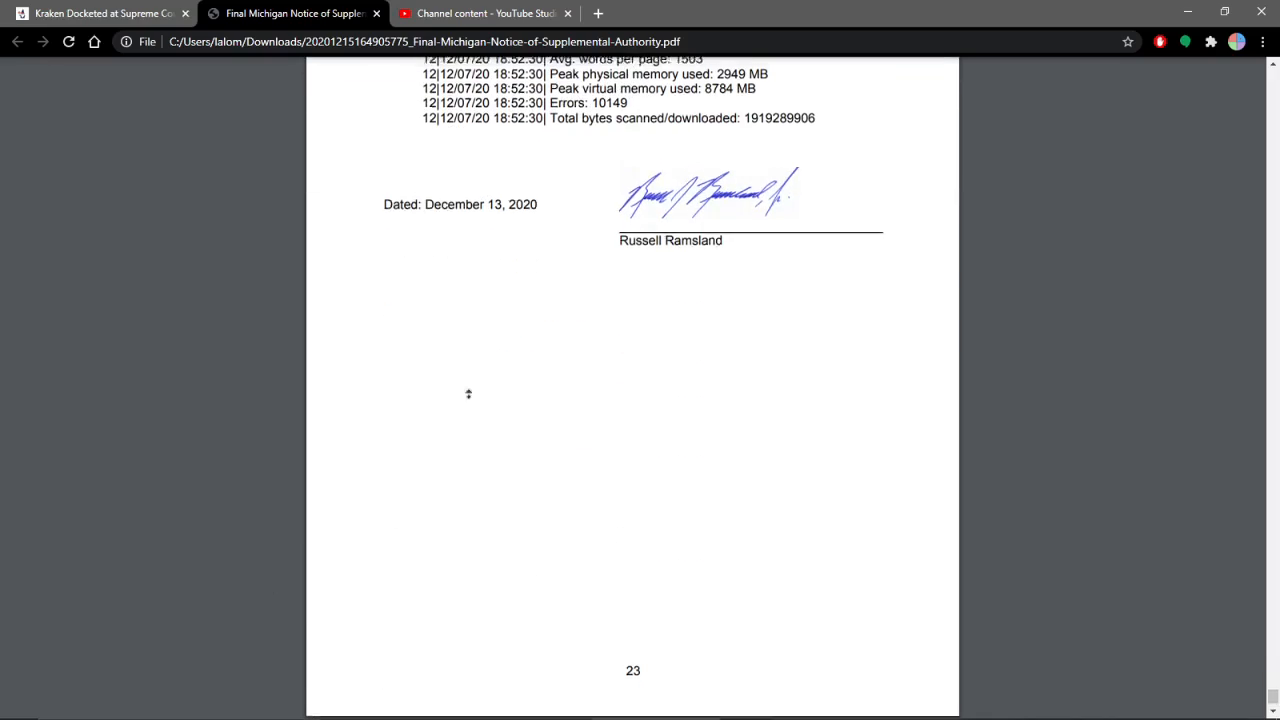
# Stop autoscrolling and return to the filing's Supreme Court cover page at the top.
pyautogui.click(357, 289)
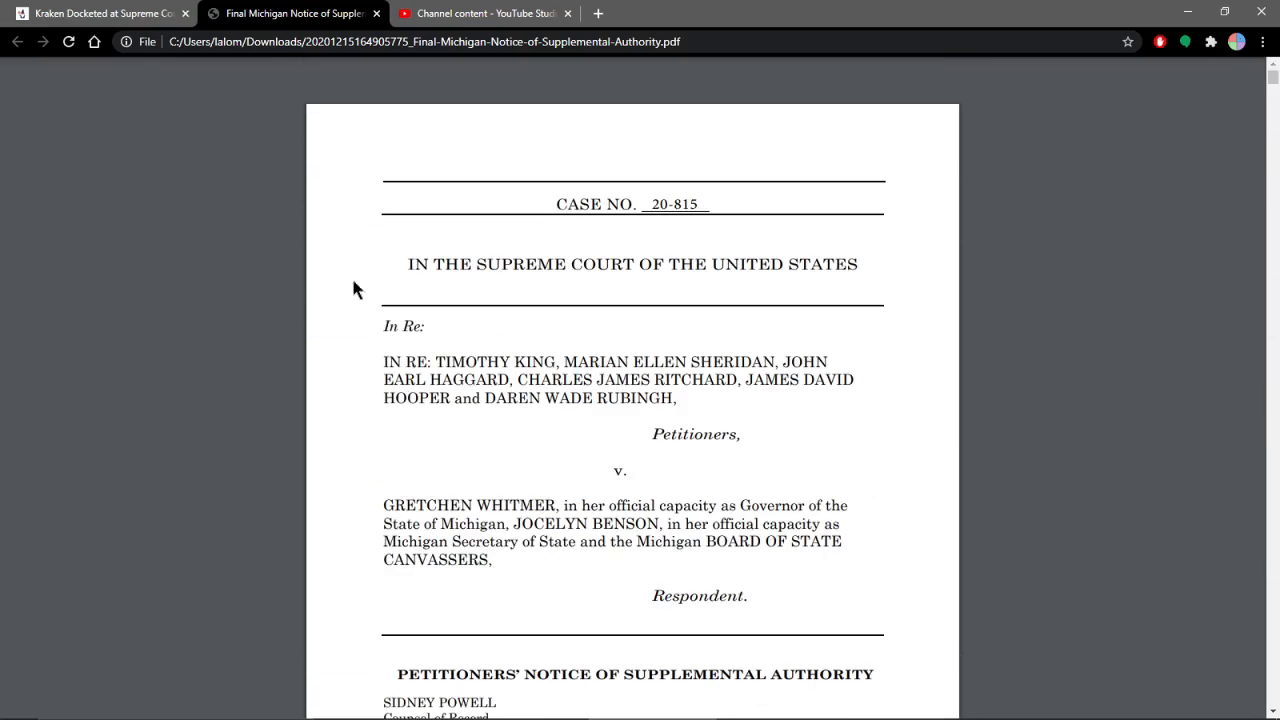
pyautogui.scroll(-1, 357, 289)
pyautogui.scroll(-2, 324, 327)
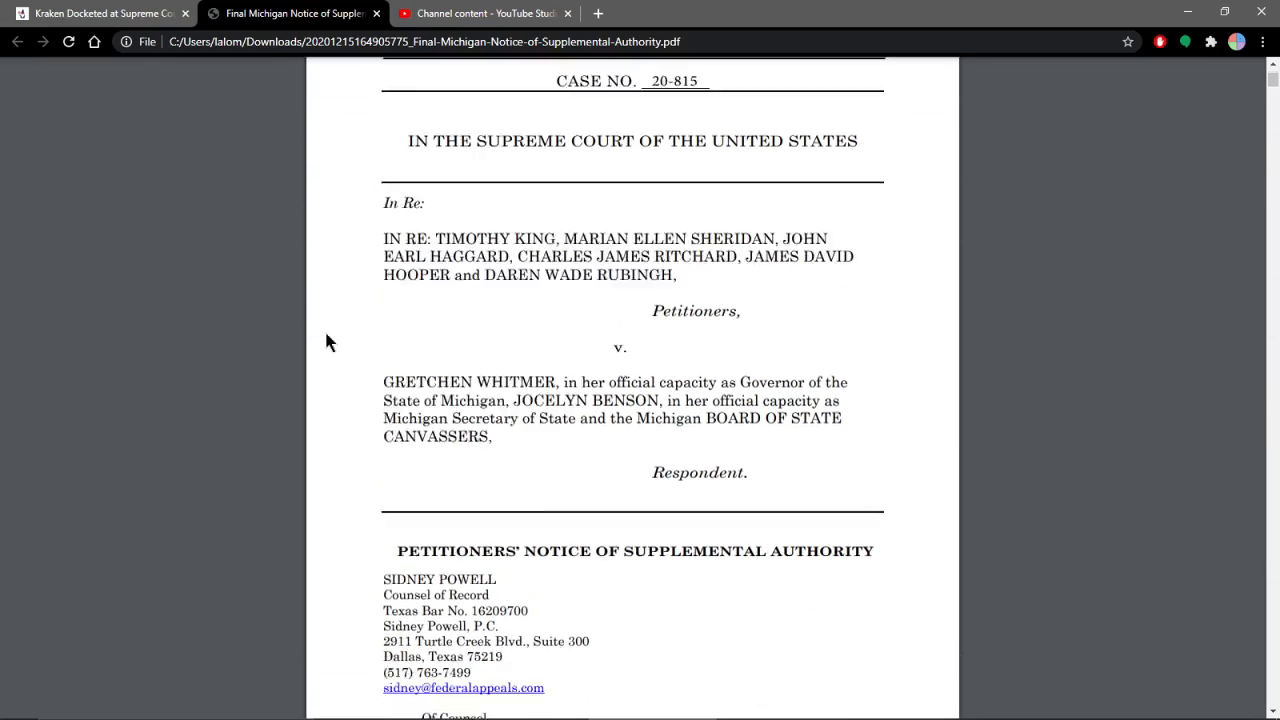
pyautogui.scroll(-2, 324, 327)
pyautogui.scroll(-1, 325, 326)
pyautogui.scroll(2, 376, 334)
pyautogui.scroll(3, 376, 334)
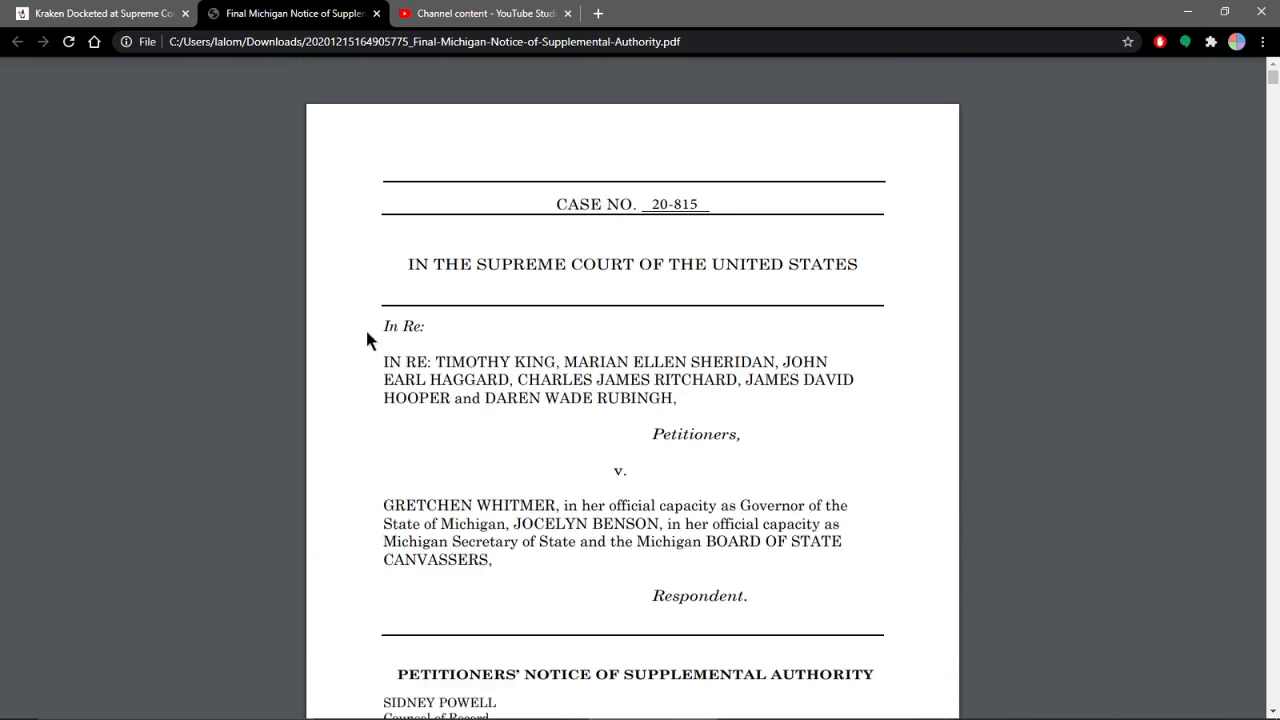